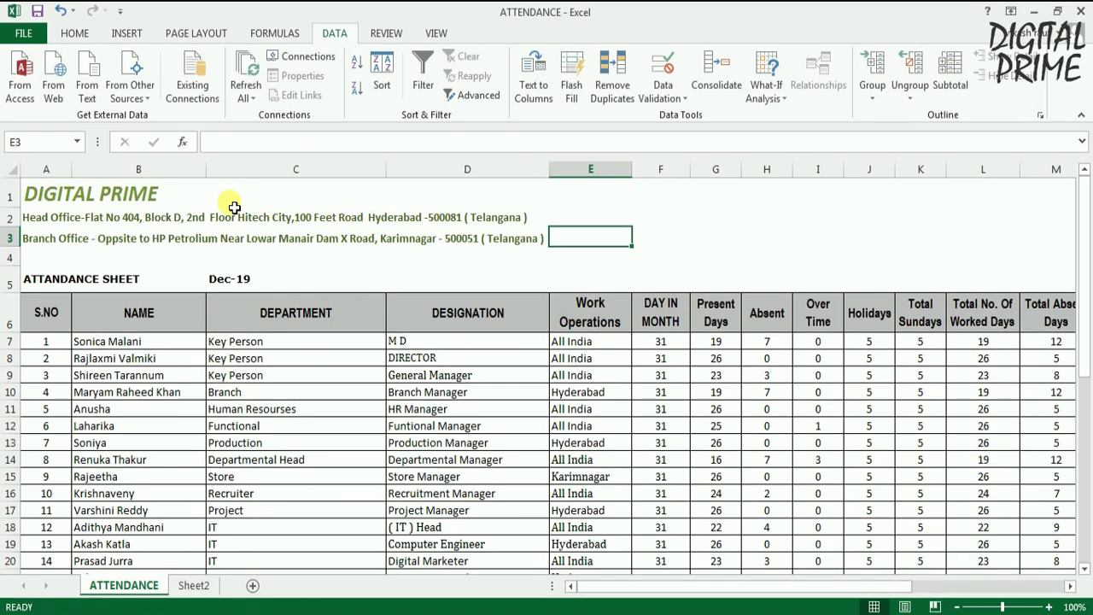
Change O6's start date from 01-12-2019 to 01-03-2019 so the headers begin Fri 1-Mar
left_click(144, 201)
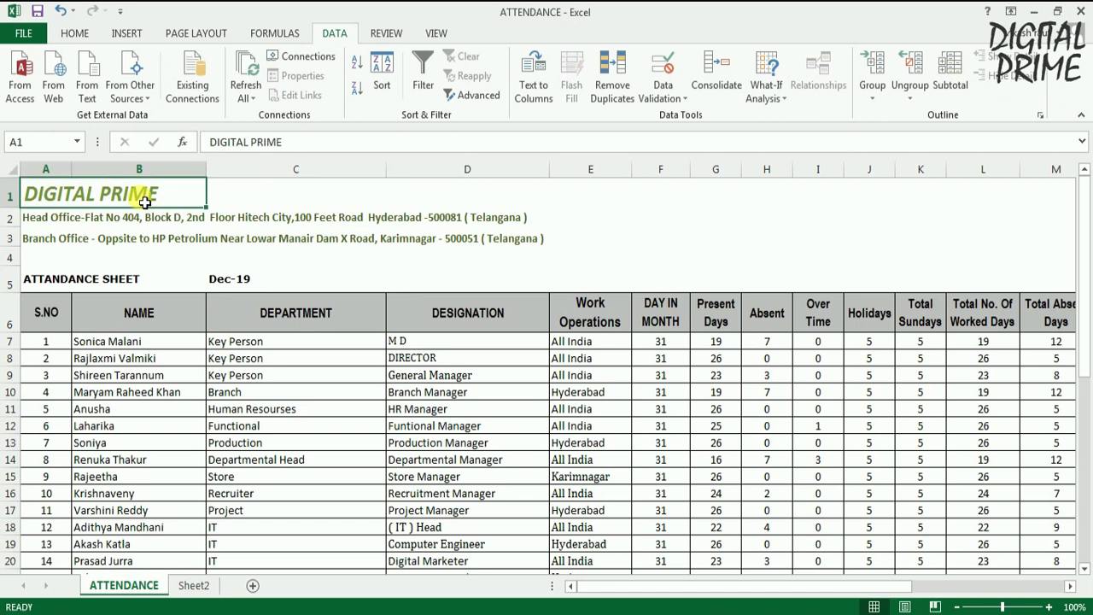
key("Down")
key("Down")
key("Up")
key("Up")
left_click(300, 192)
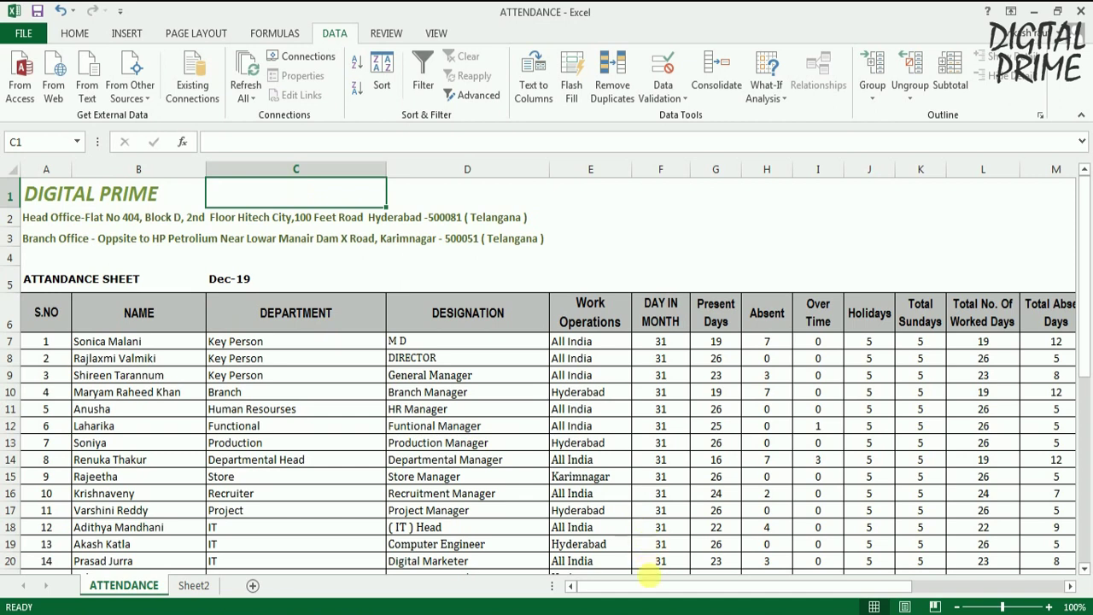
left_click_drag(649, 576, 757, 586)
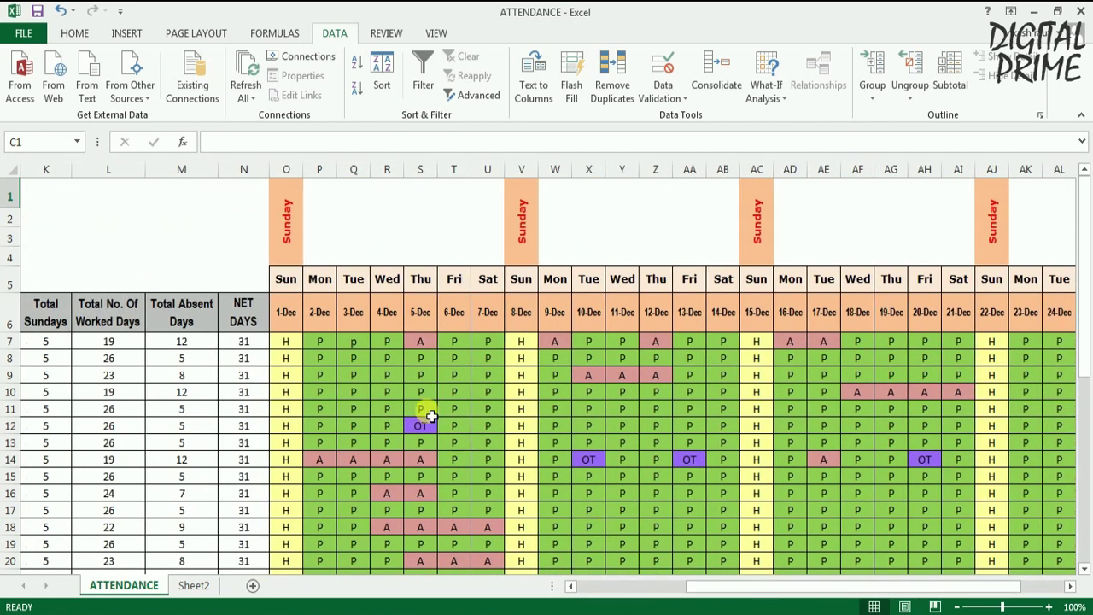
left_click(295, 315)
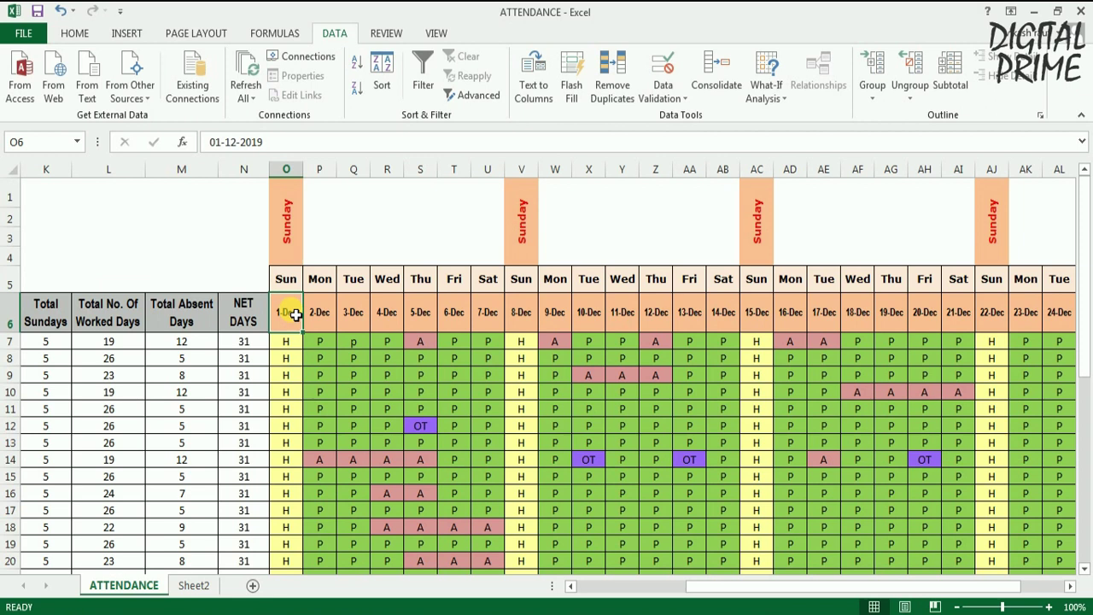
double_click(295, 315)
key("BackSpace")
key("BackSpace")
key("BackSpace")
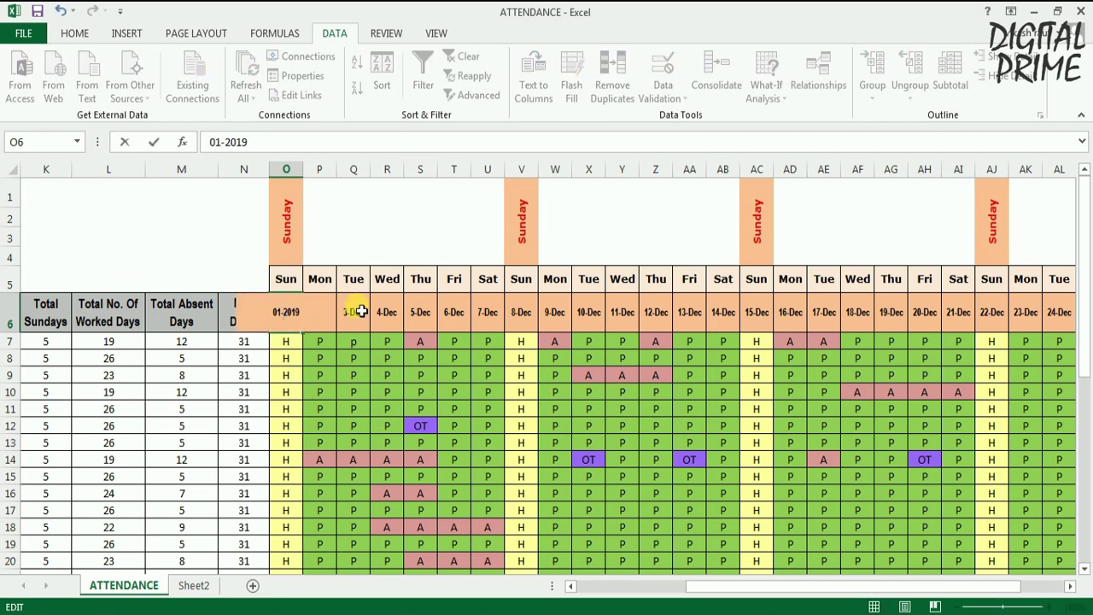
type("03")
type("-")
key("Return")
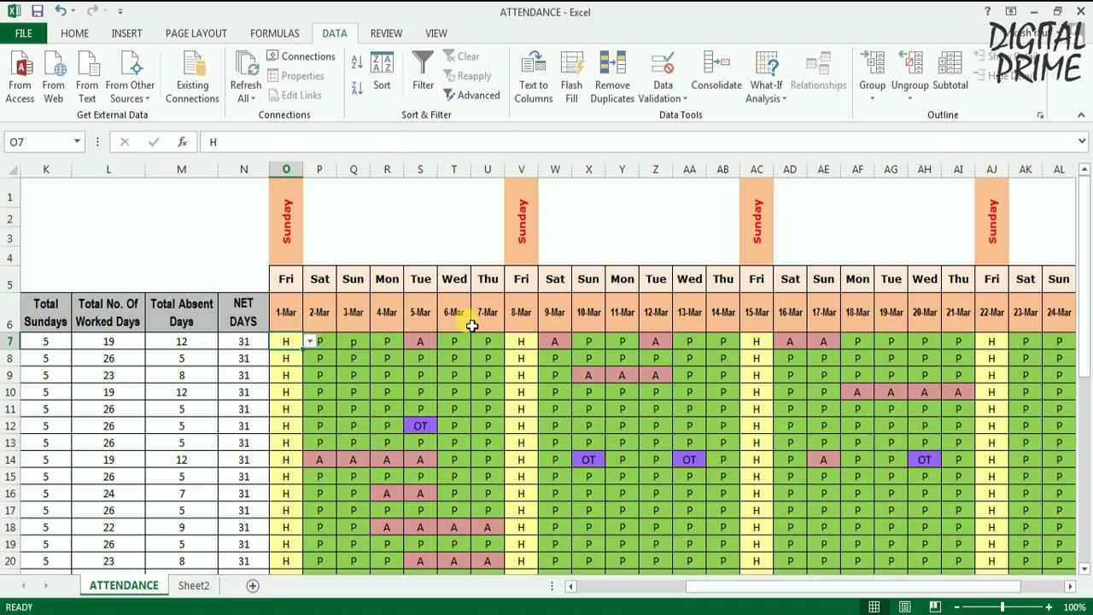
left_click(350, 374)
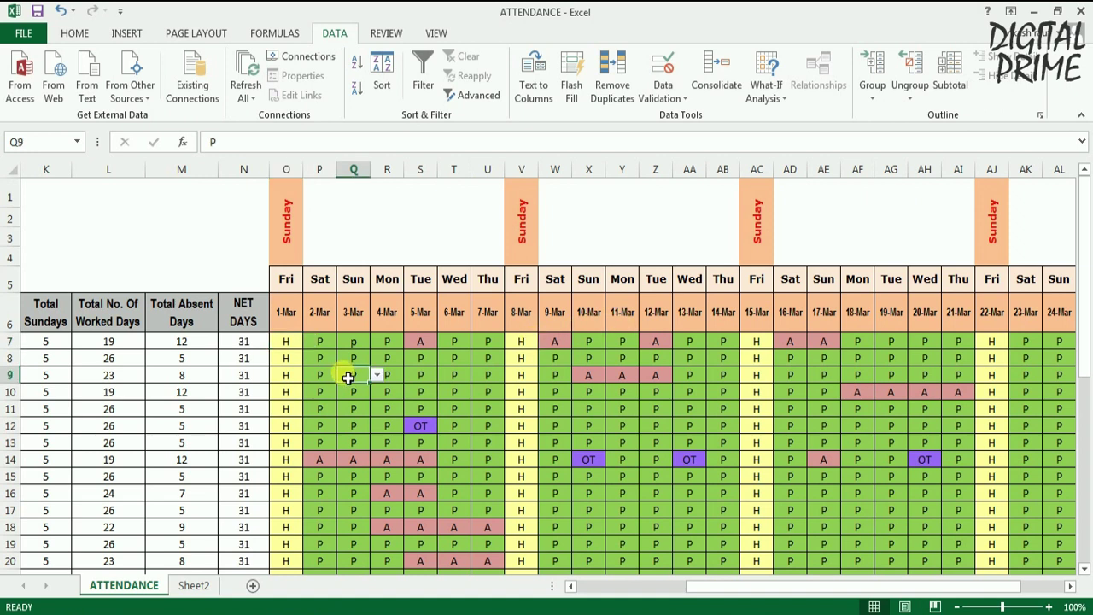
left_click(292, 342)
left_click(309, 341)
left_click(301, 361)
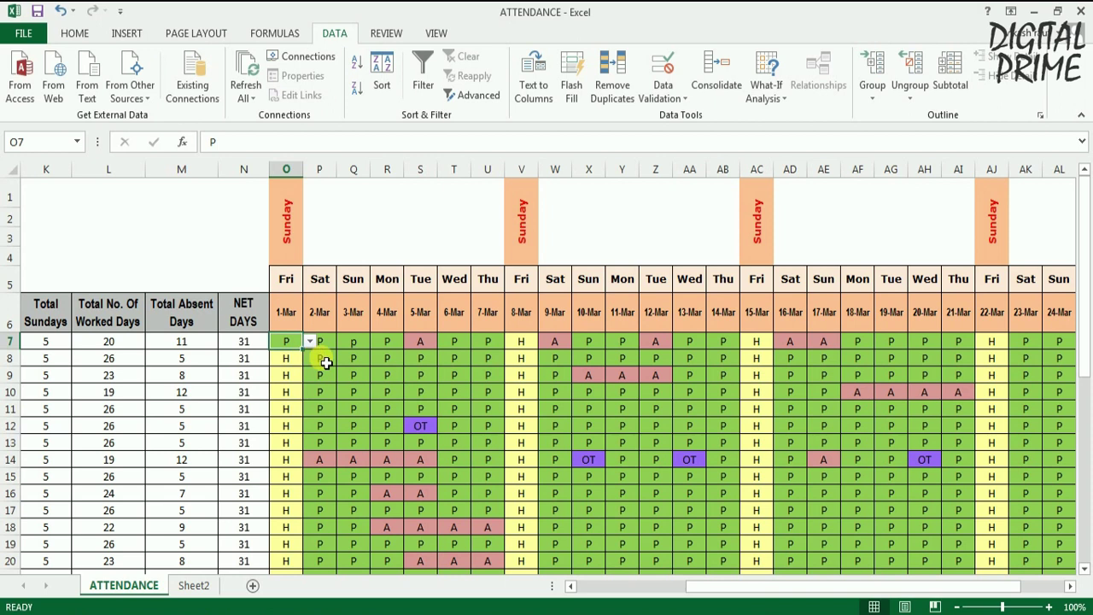
left_click(309, 342)
left_click(276, 365)
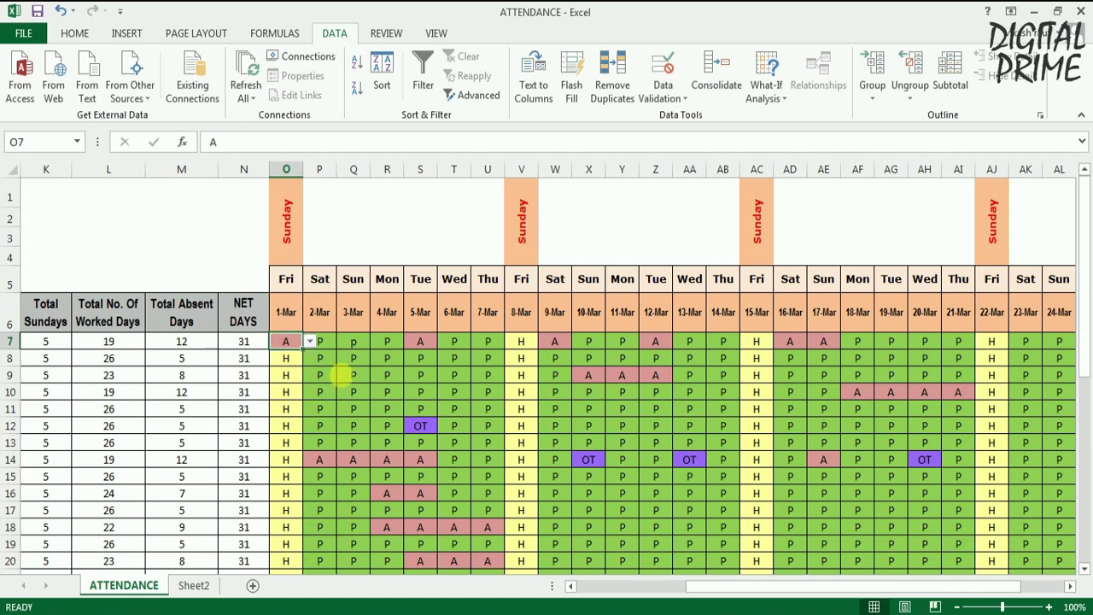
left_click(352, 375)
left_click(296, 346)
left_click(309, 342)
left_click(286, 357)
left_click(309, 342)
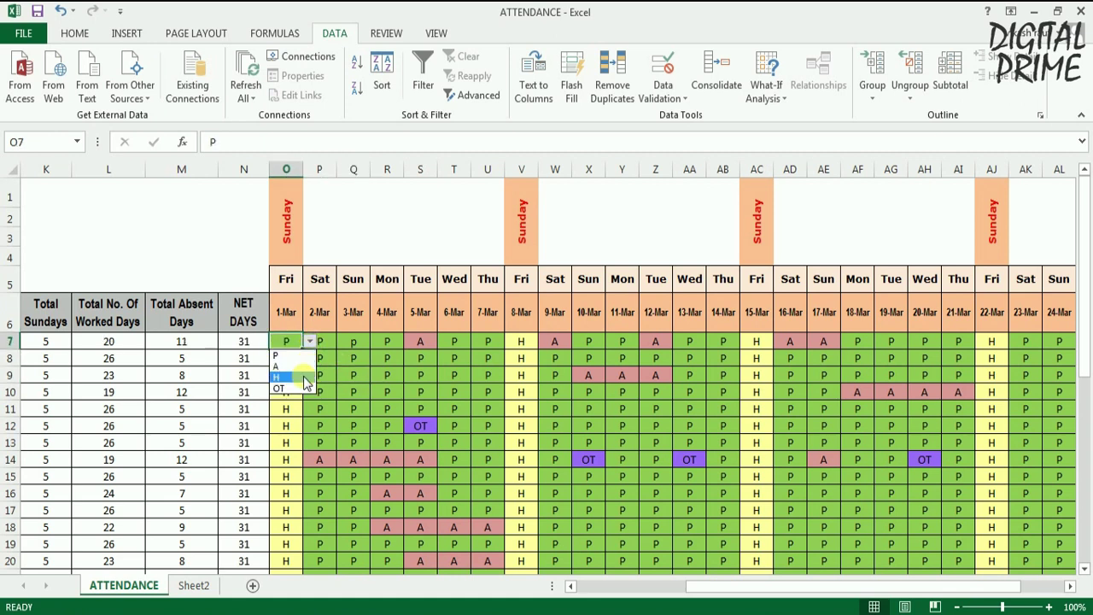
left_click(281, 376)
left_click(309, 342)
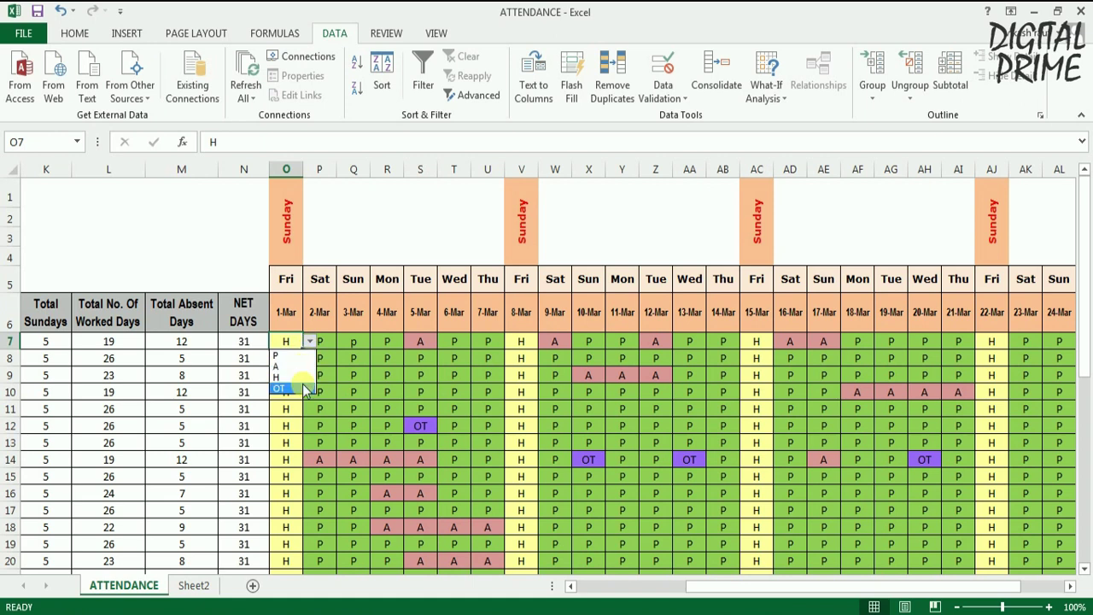
left_click(280, 388)
left_click(317, 375)
left_click(294, 343)
left_click(388, 343)
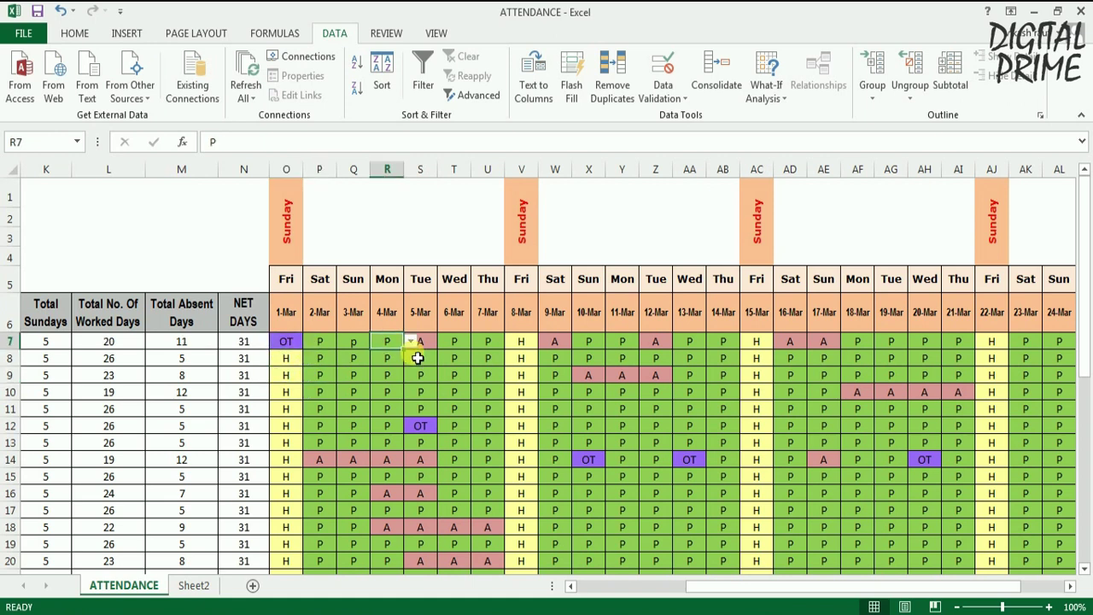
left_click(452, 374)
left_click(478, 376)
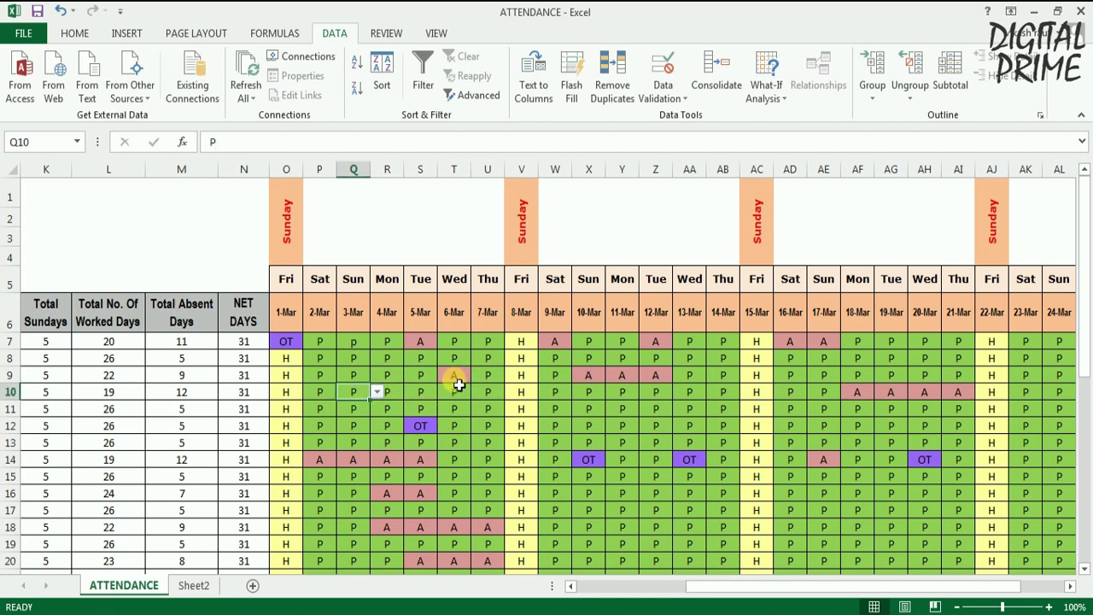
left_click(481, 378)
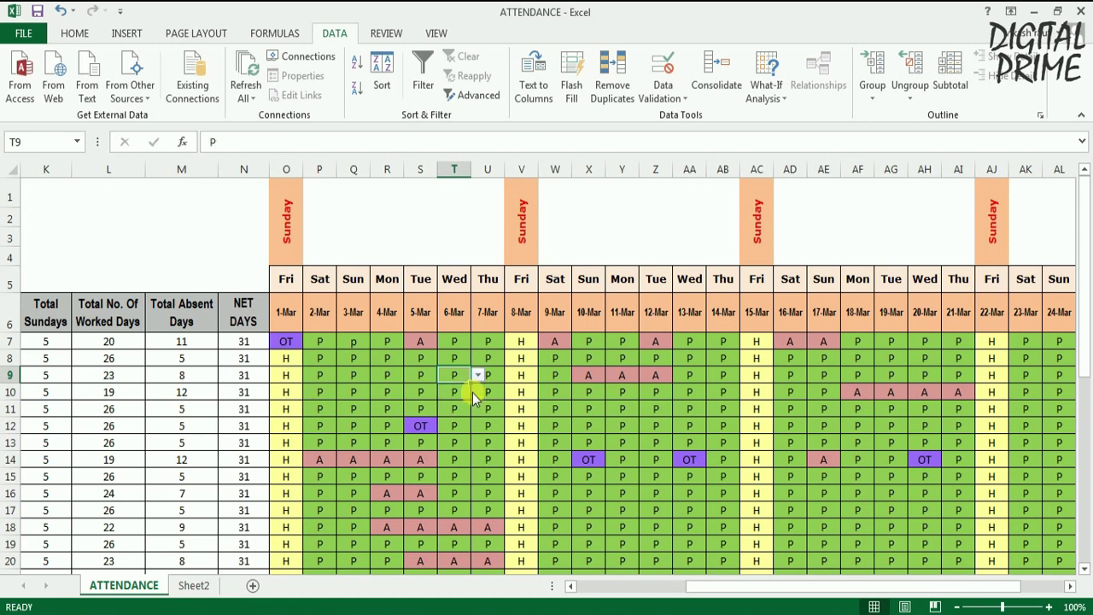
left_click(290, 342)
left_click(309, 341)
left_click(294, 377)
left_click(393, 374)
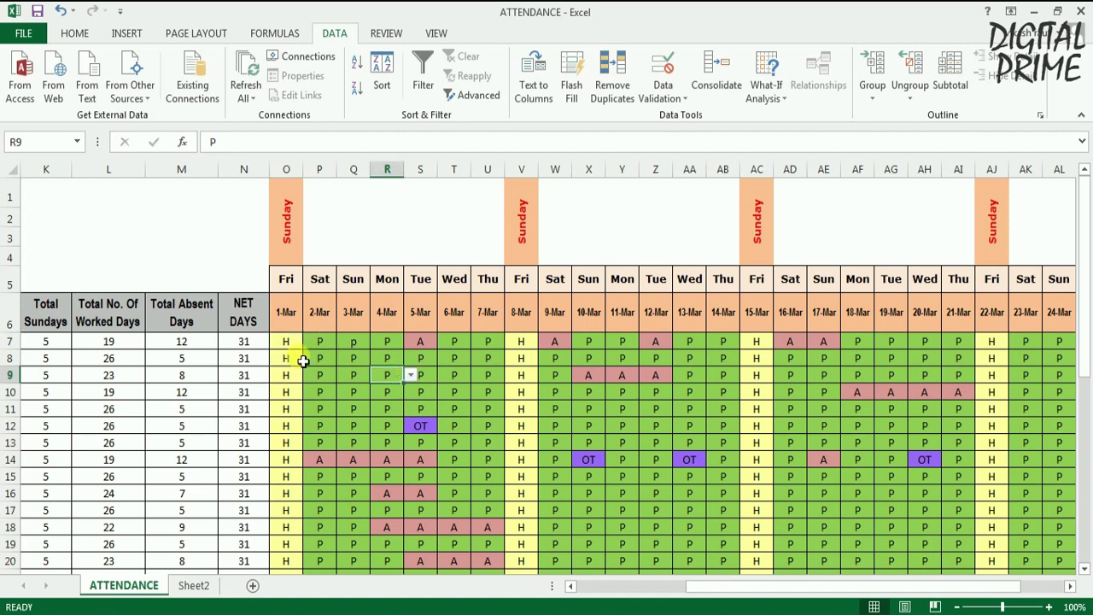
left_click_drag(295, 344, 1065, 509)
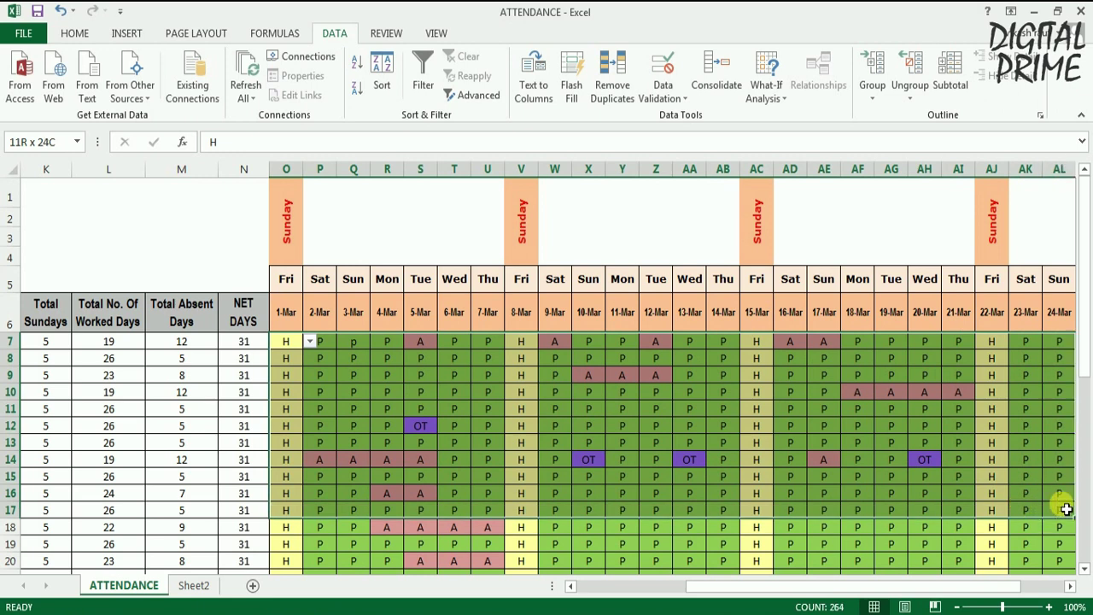
left_click(582, 415)
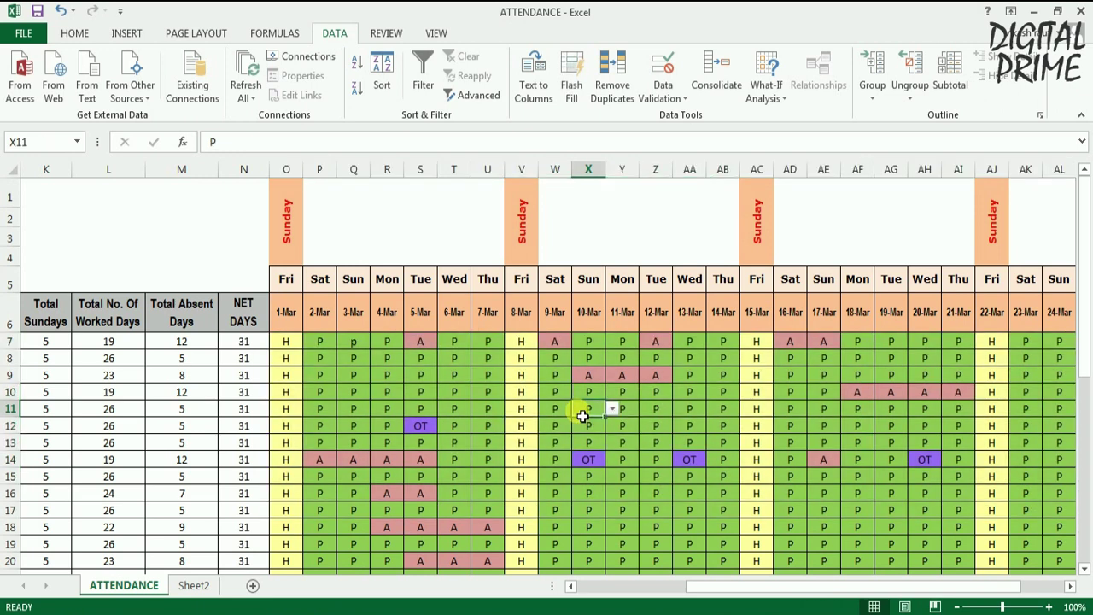
Test the validation by entering O in U10, then cancel the rejected entry
left_click(482, 395)
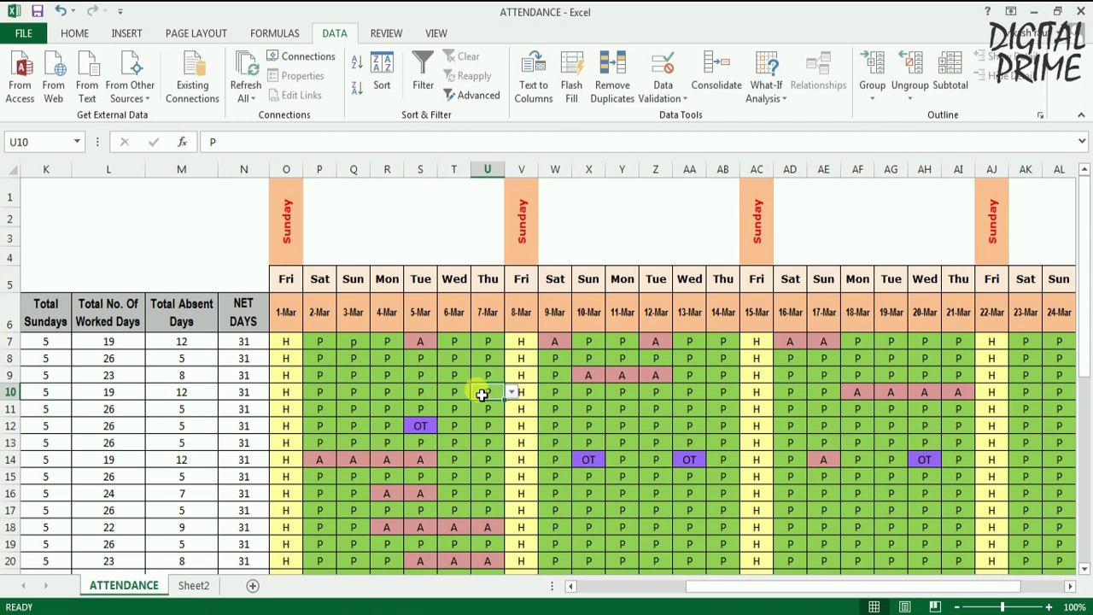
type("O")
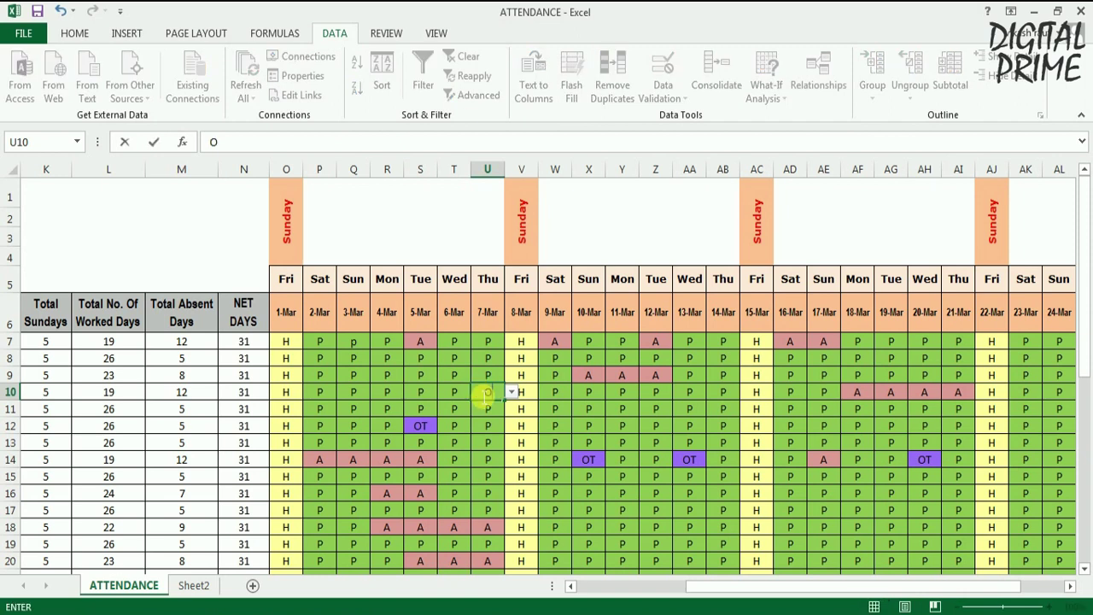
key("Return")
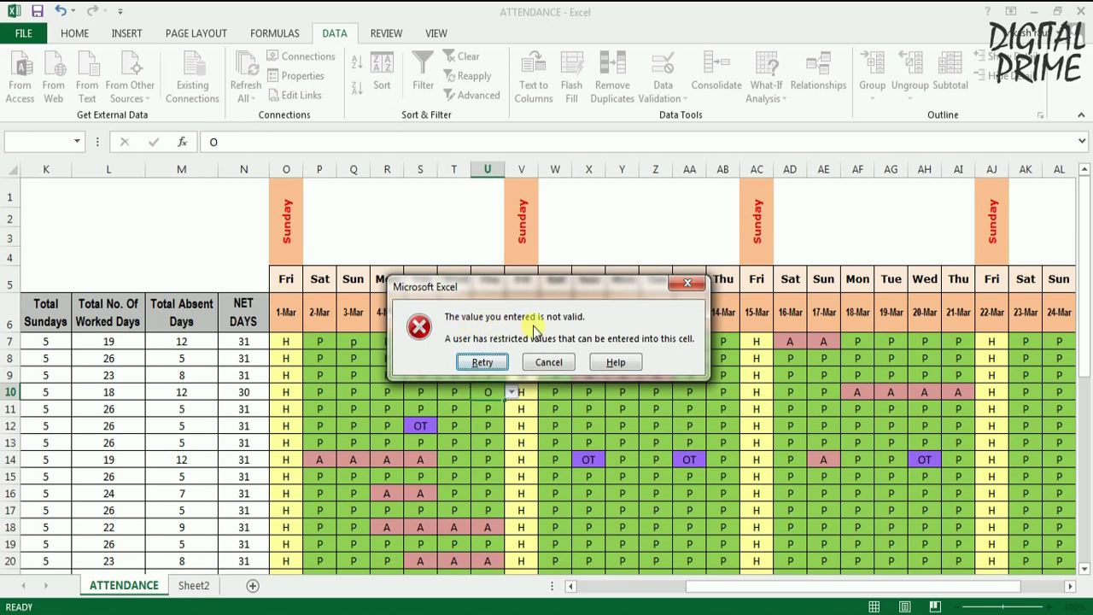
left_click(566, 364)
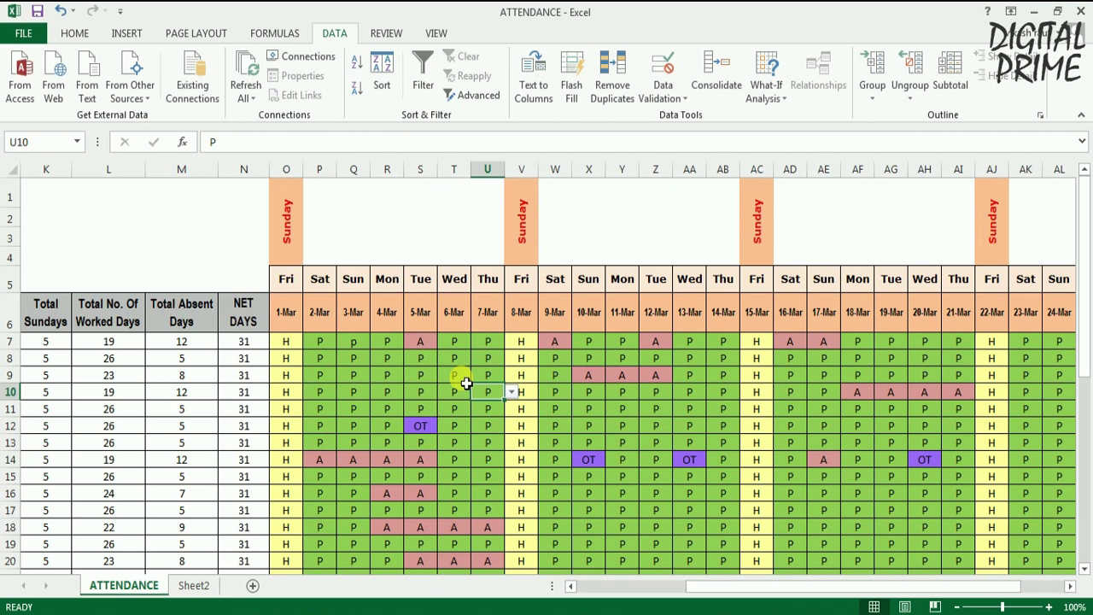
Mark Q7 (3-Mar) as H and P7 (2-Mar) as A using the dropdowns
left_click(343, 344)
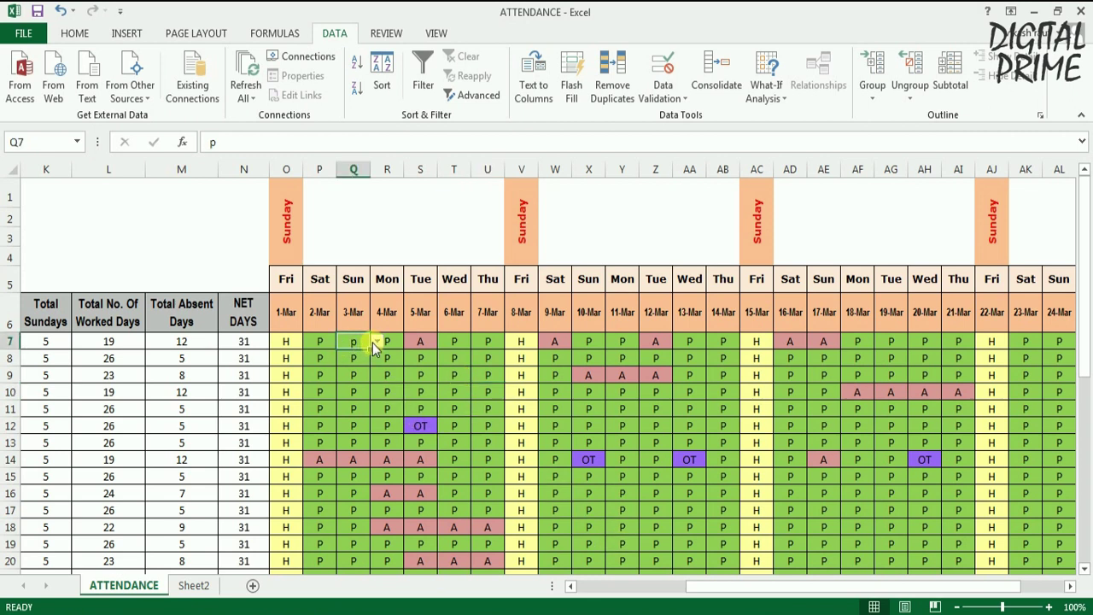
left_click(376, 341)
left_click(362, 374)
left_click_drag(715, 587, 675, 587)
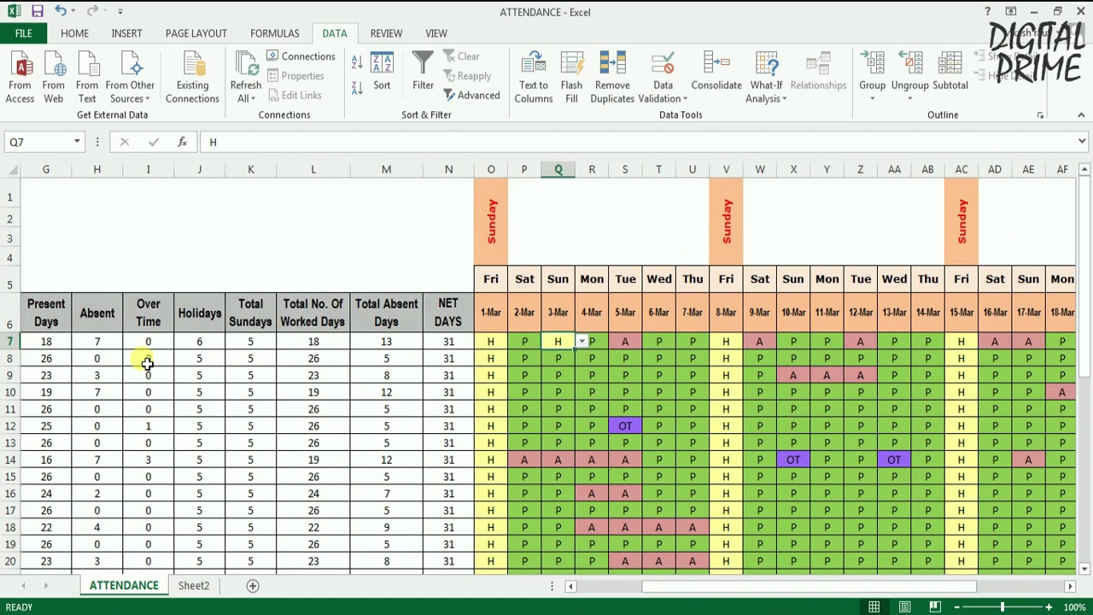
left_click(524, 341)
left_click(547, 341)
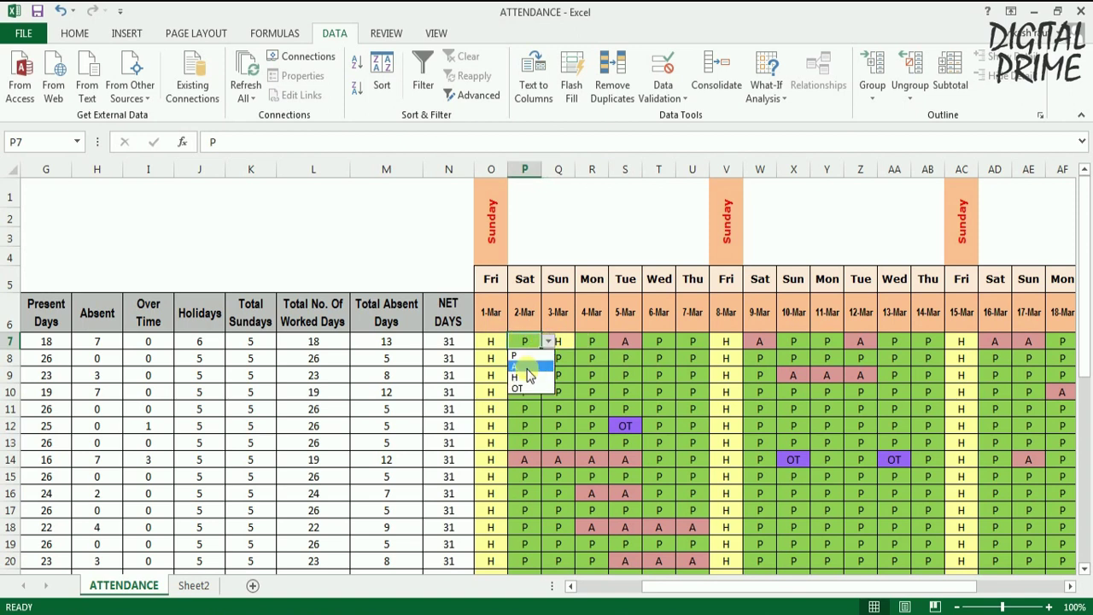
left_click(523, 366)
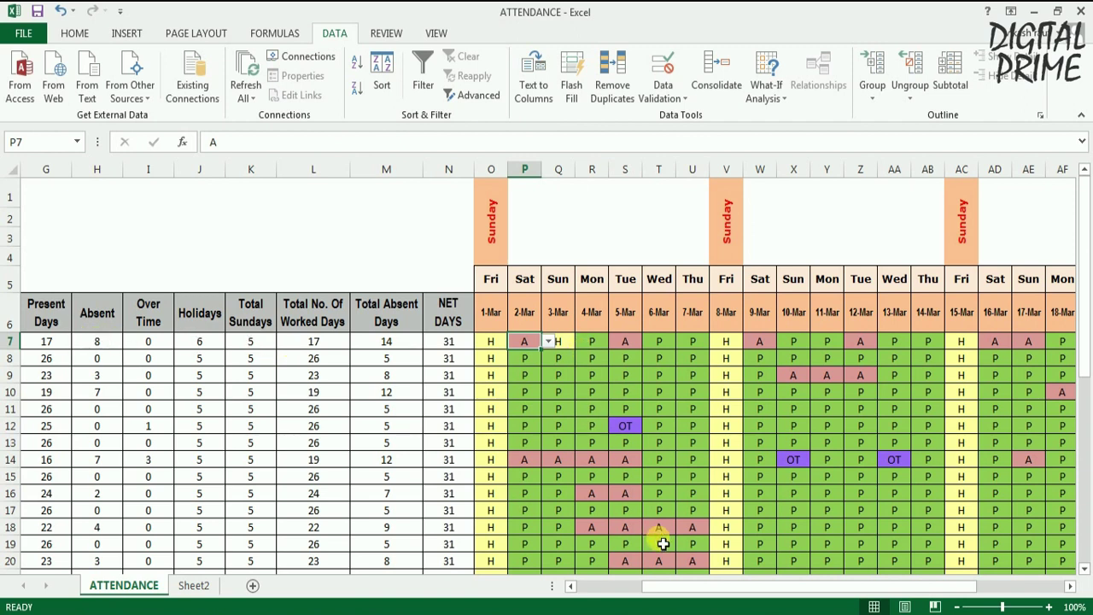
scroll(695, 431, "down", 3)
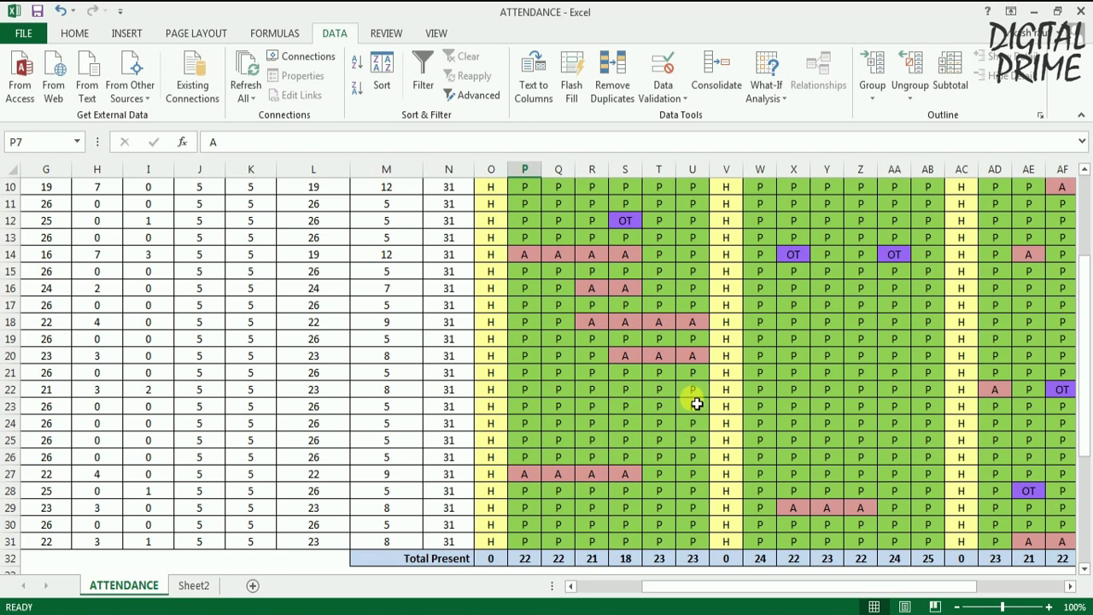
scroll(688, 423, "down", 1)
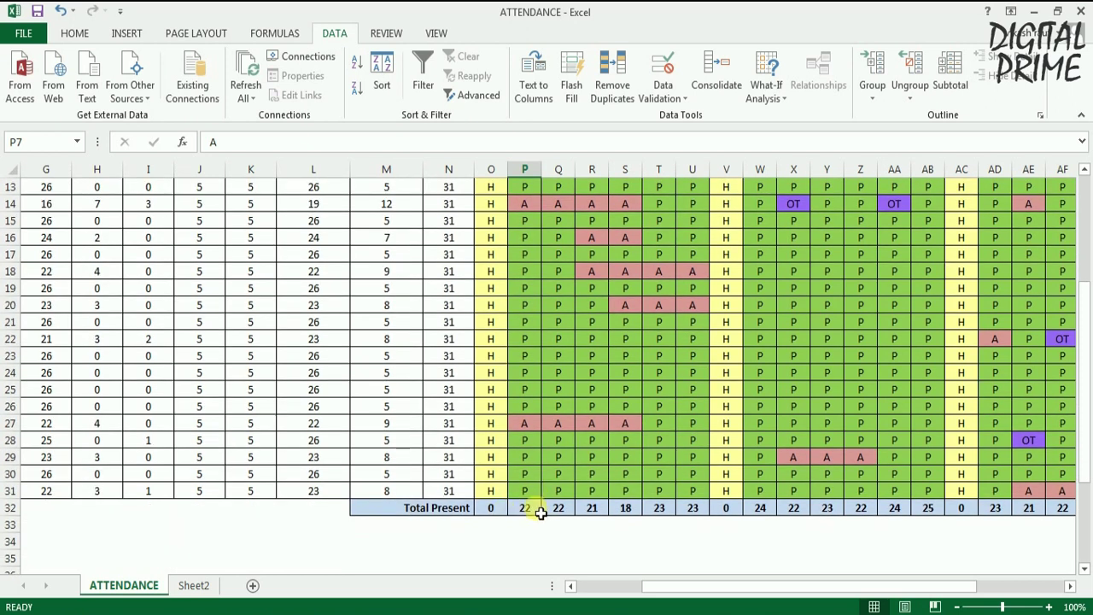
left_click(540, 515)
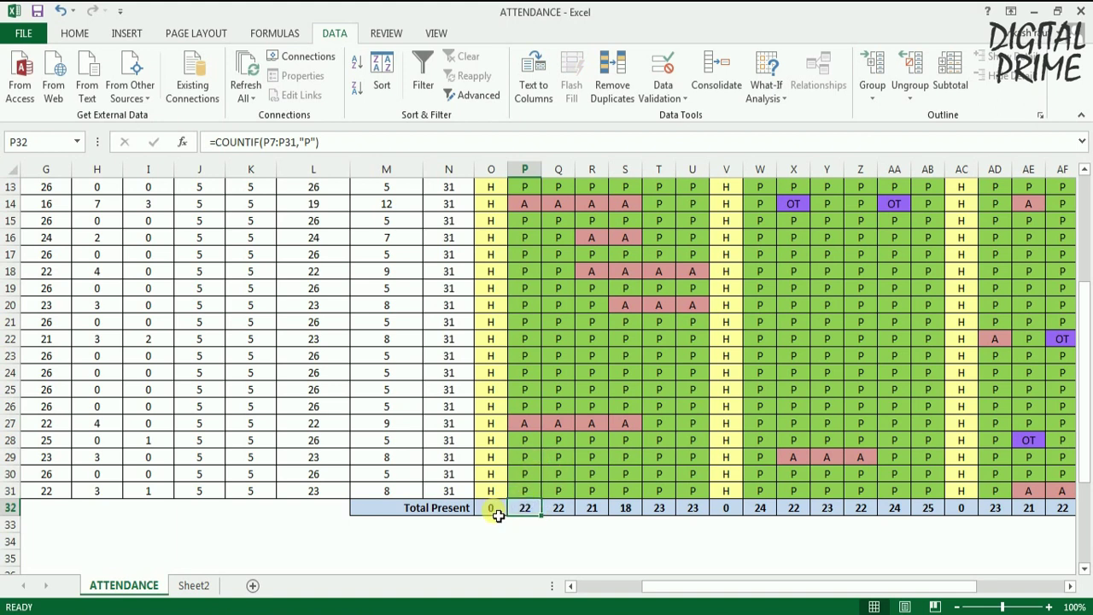
left_click_drag(725, 585, 595, 590)
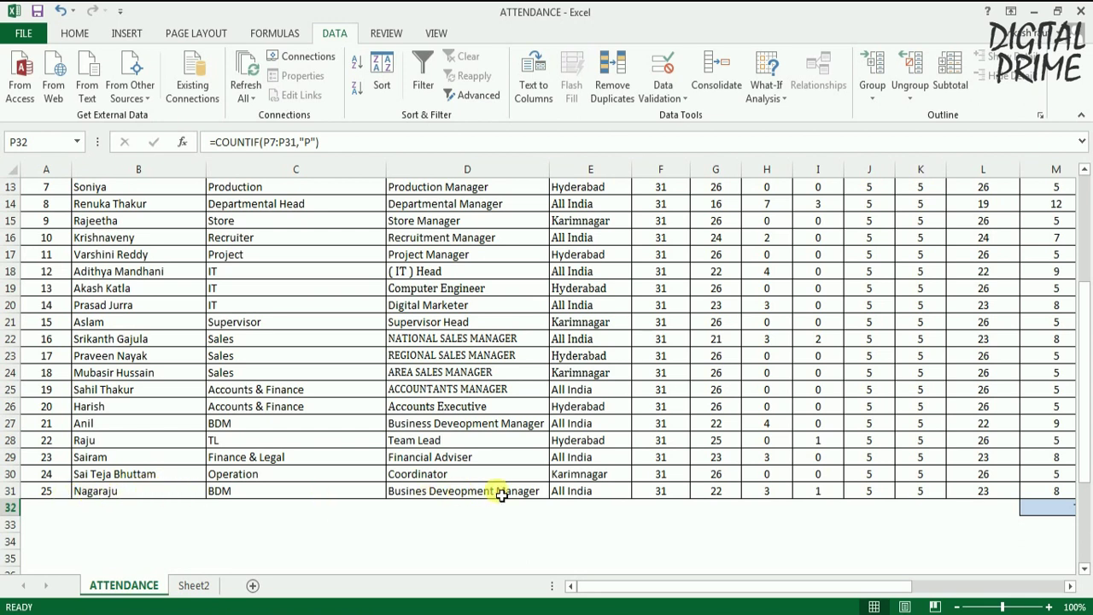
left_click_drag(700, 585, 764, 588)
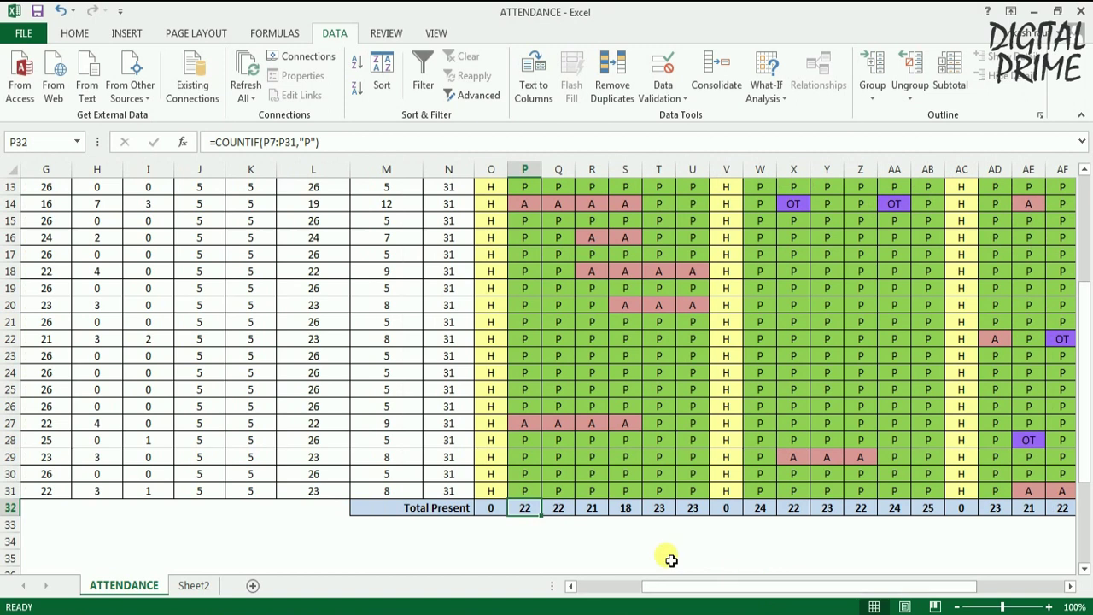
left_click(536, 494)
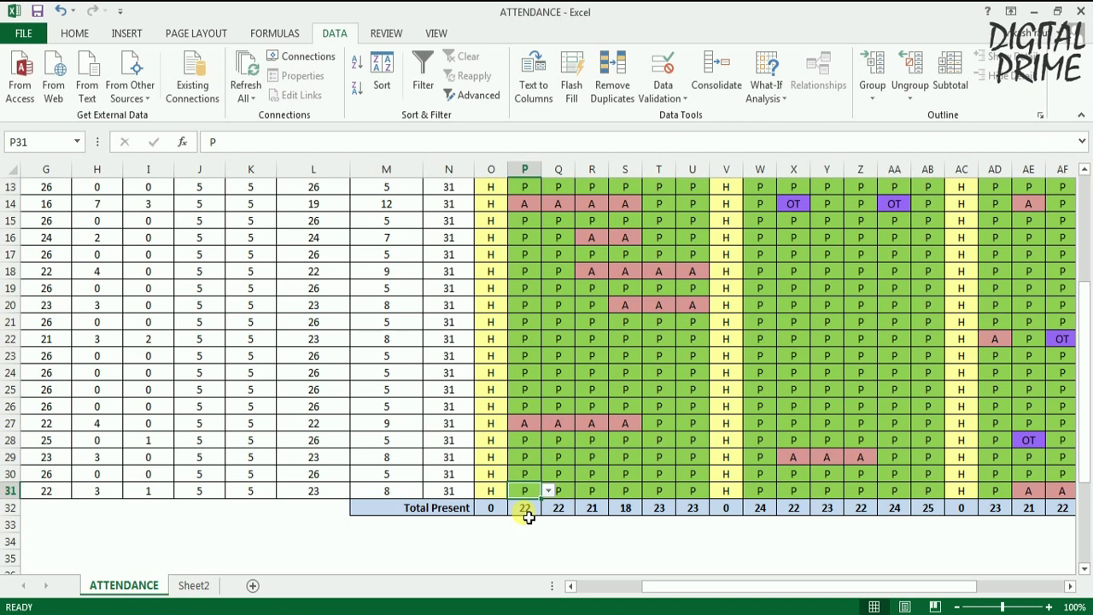
left_click(527, 515)
scroll(546, 453, "up", 4)
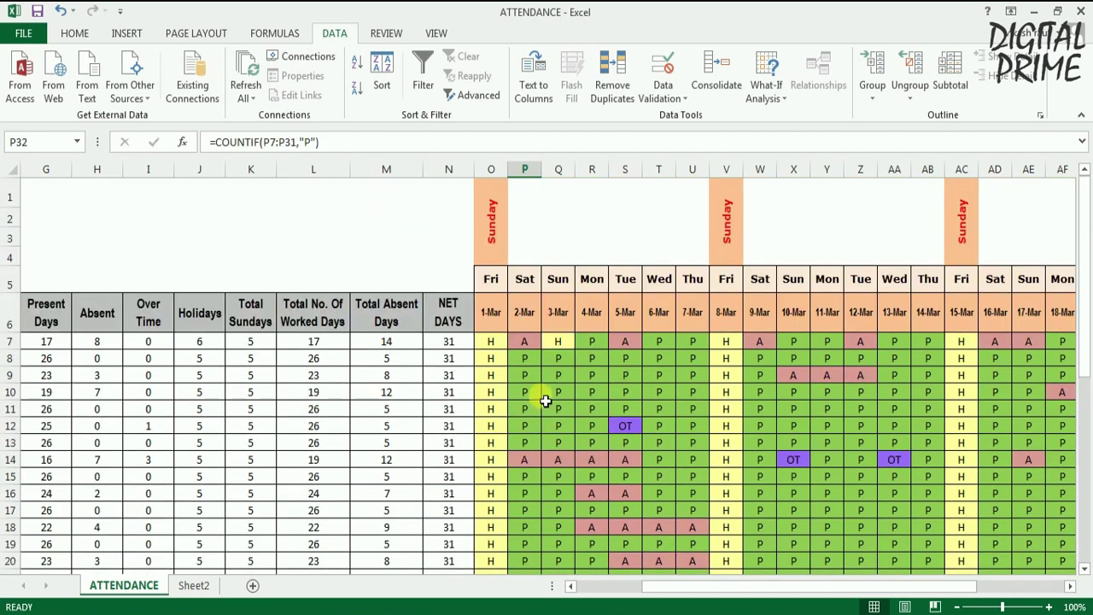
left_click(524, 342)
left_click(524, 459)
scroll(587, 451, "down", 3)
left_click(533, 475)
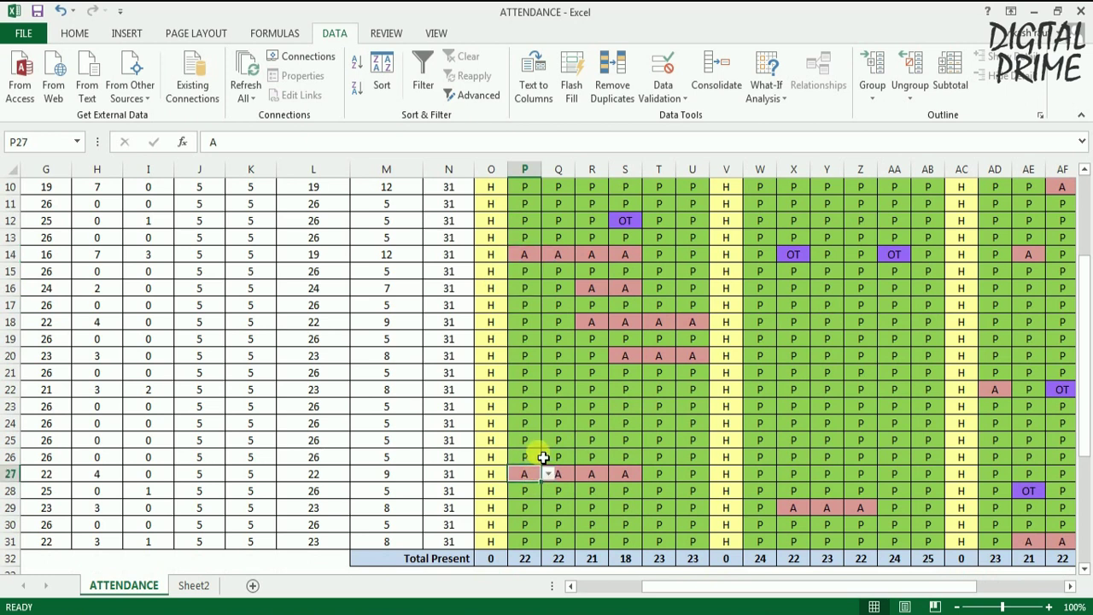
left_click(526, 559)
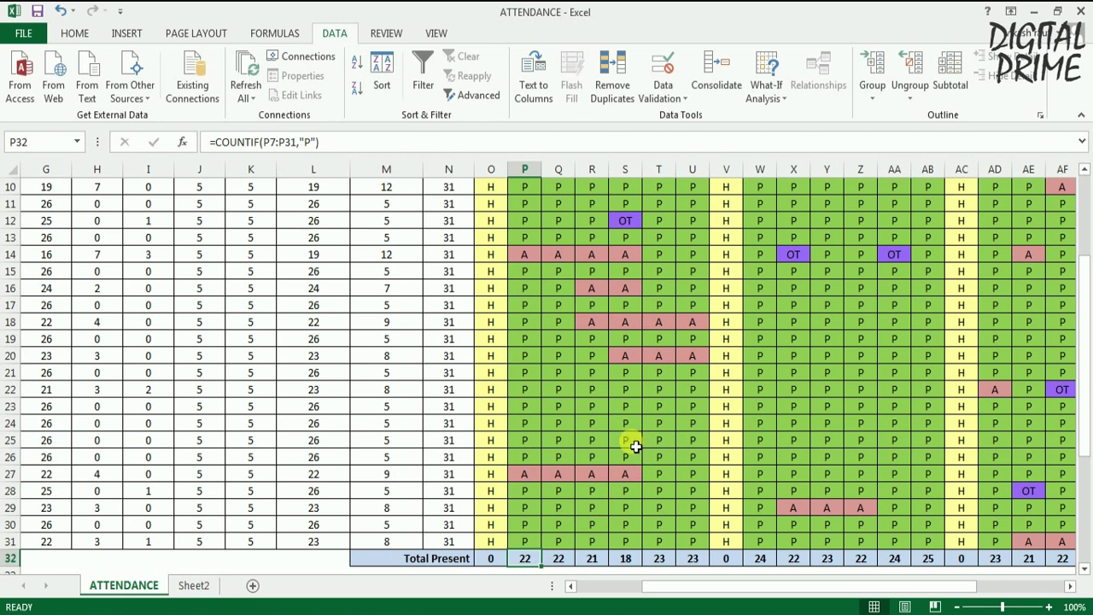
scroll(635, 446, "up", 1)
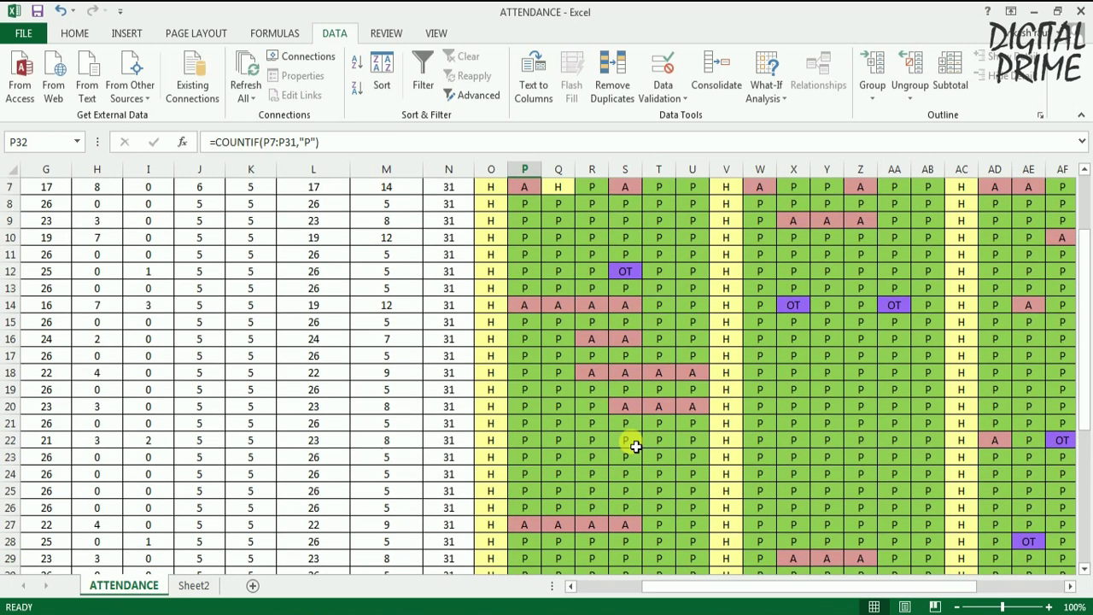
scroll(635, 446, "up", 2)
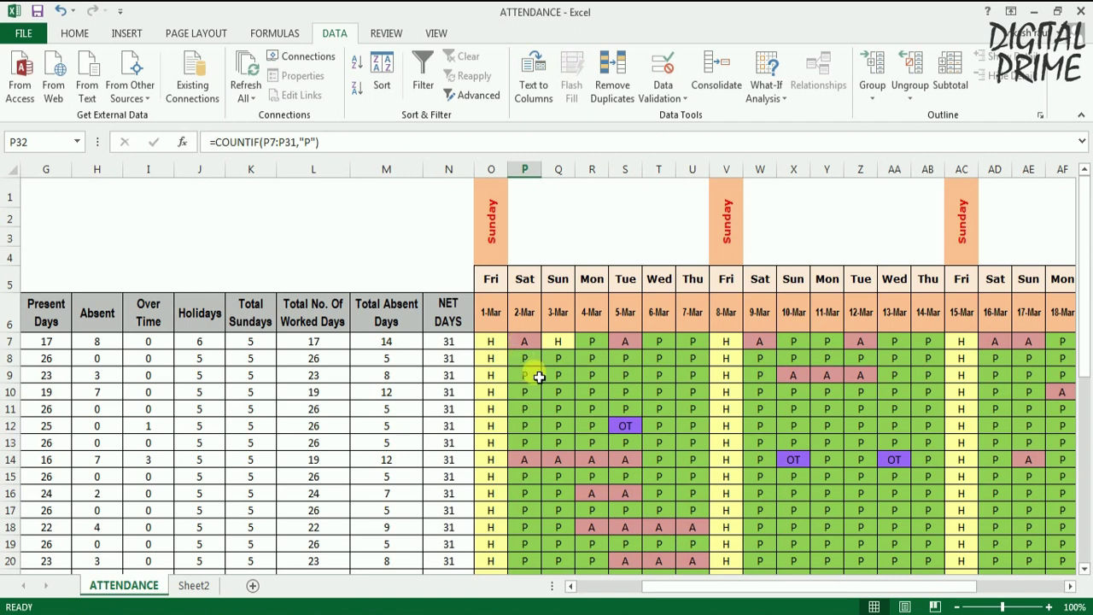
scroll(531, 376, "down", 1)
scroll(534, 380, "down", 1)
scroll(545, 388, "up", 2)
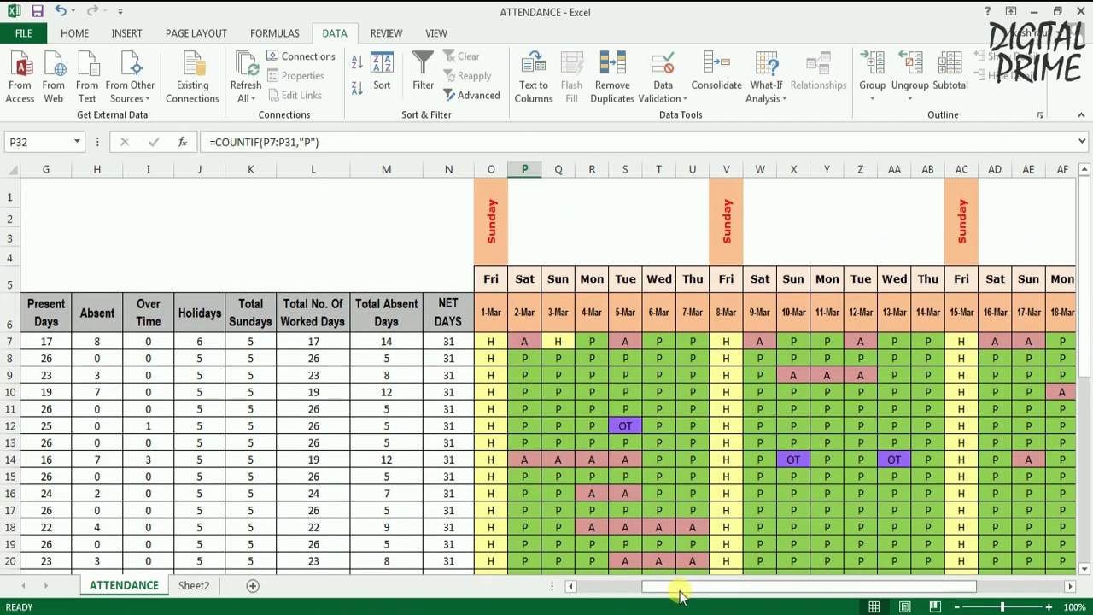
left_click_drag(677, 590, 634, 592)
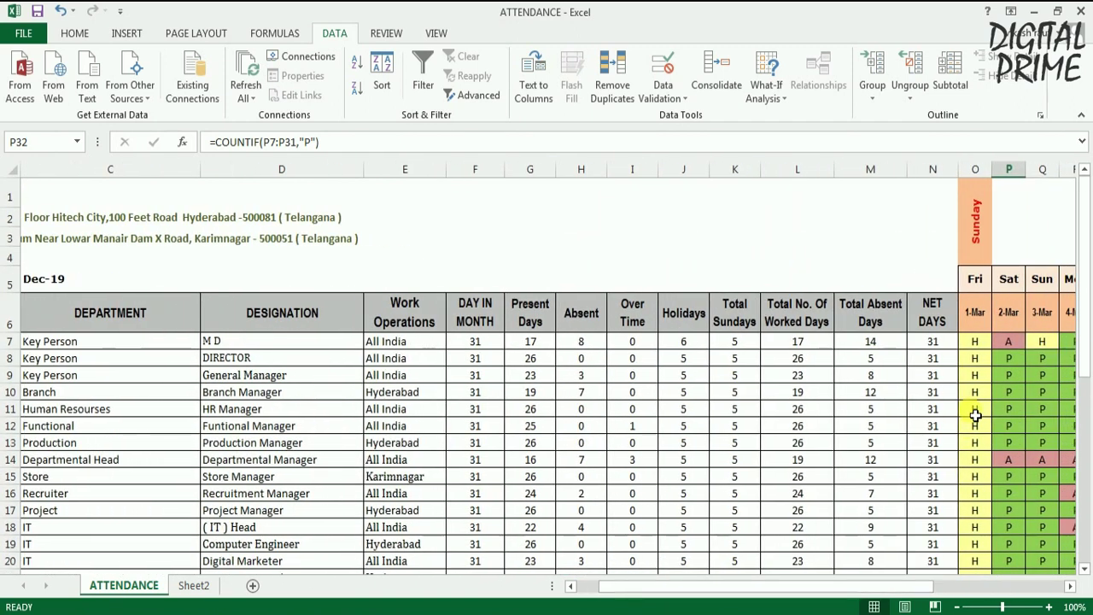
left_click(1015, 341)
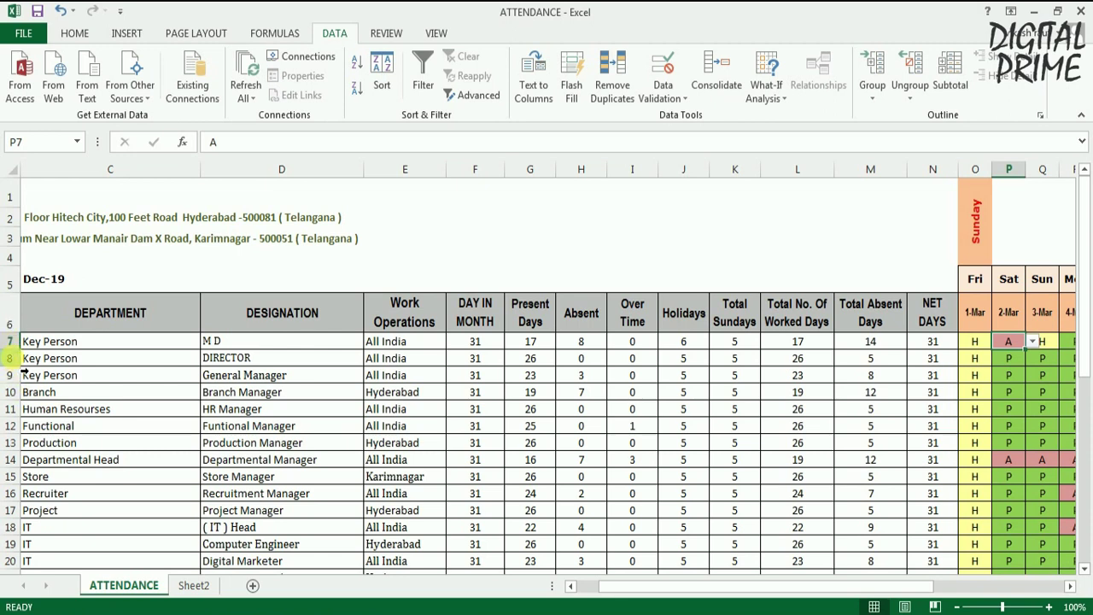
left_click(10, 340)
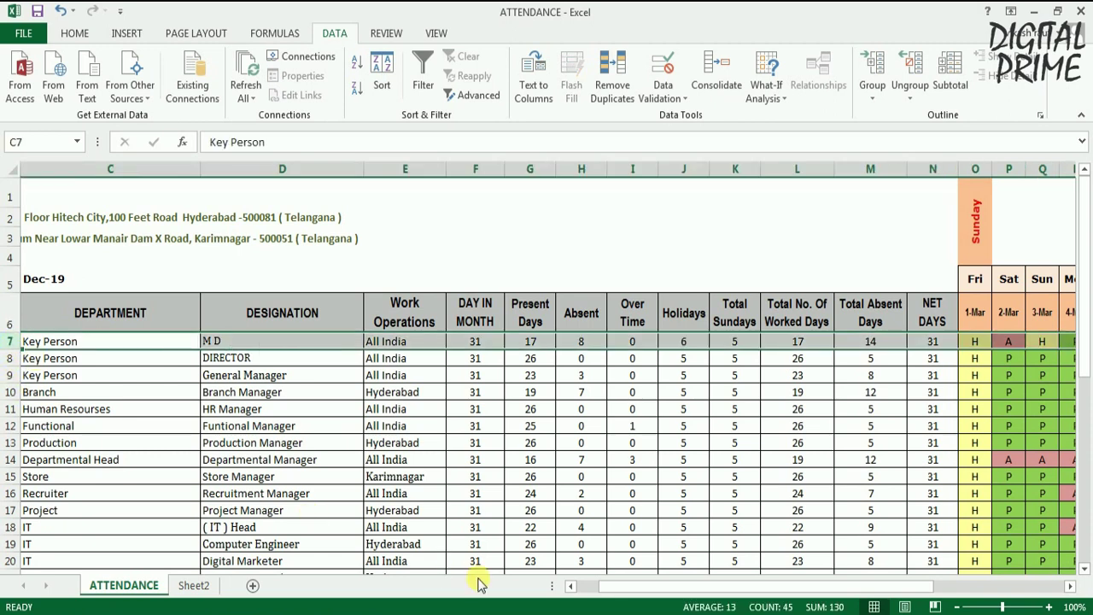
left_click_drag(608, 586, 574, 584)
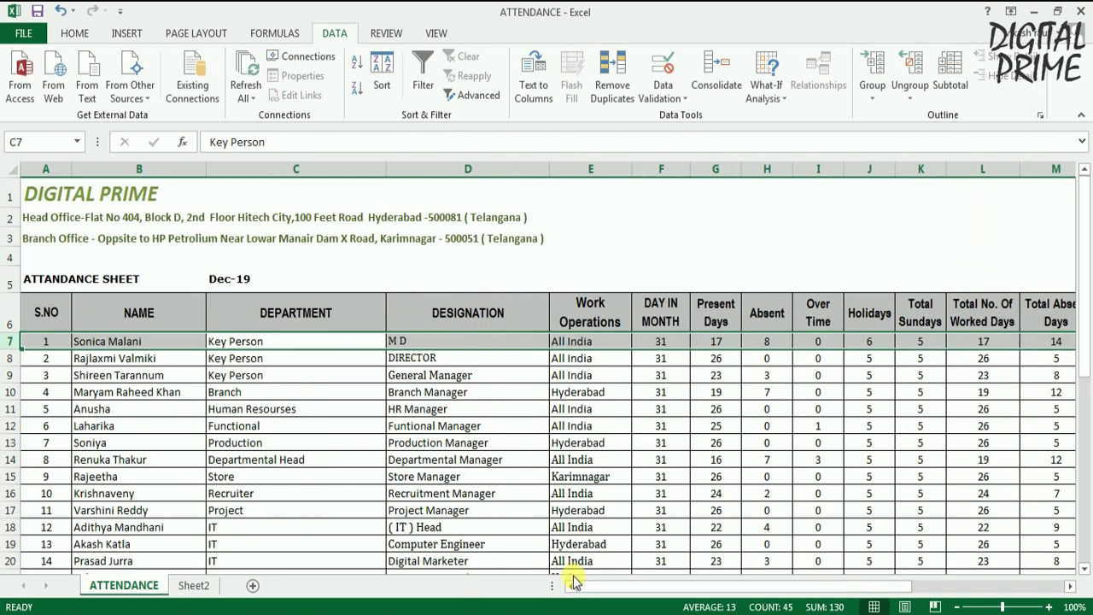
left_click(162, 348)
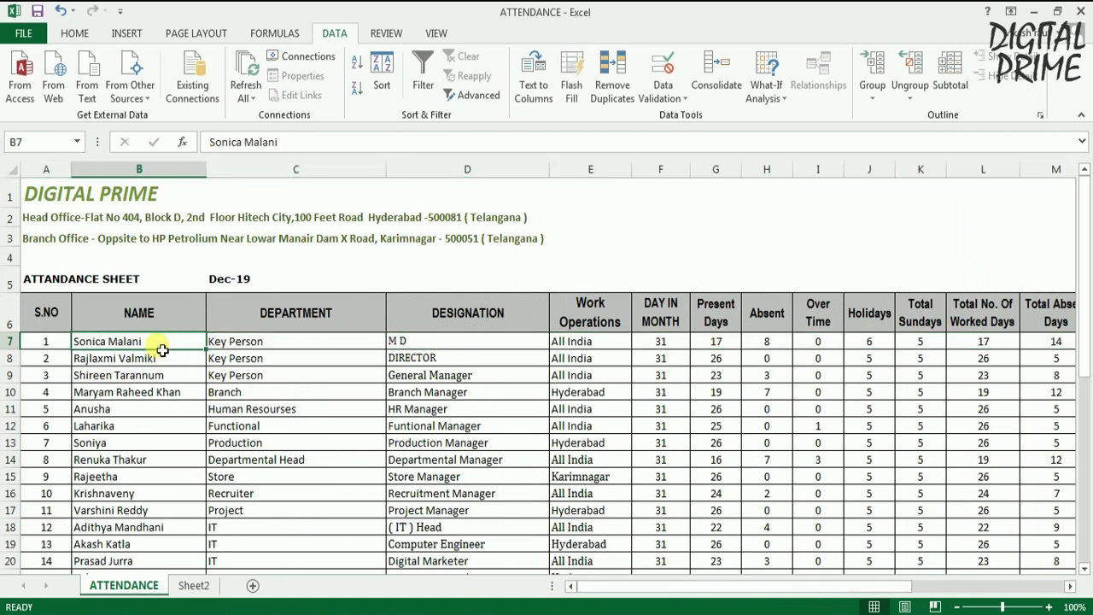
left_click(435, 350)
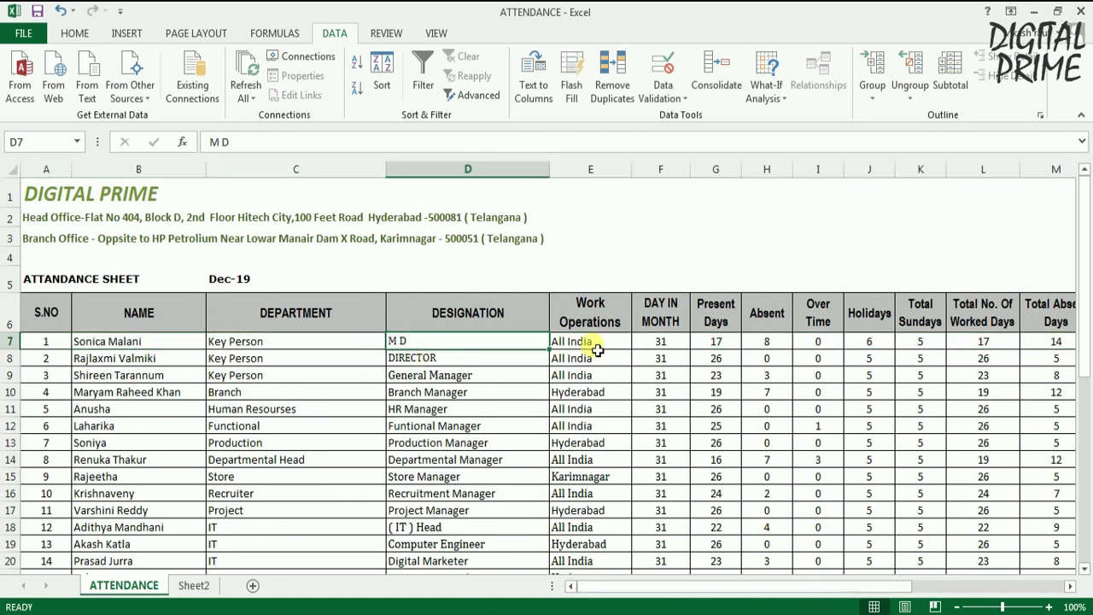
left_click(597, 350)
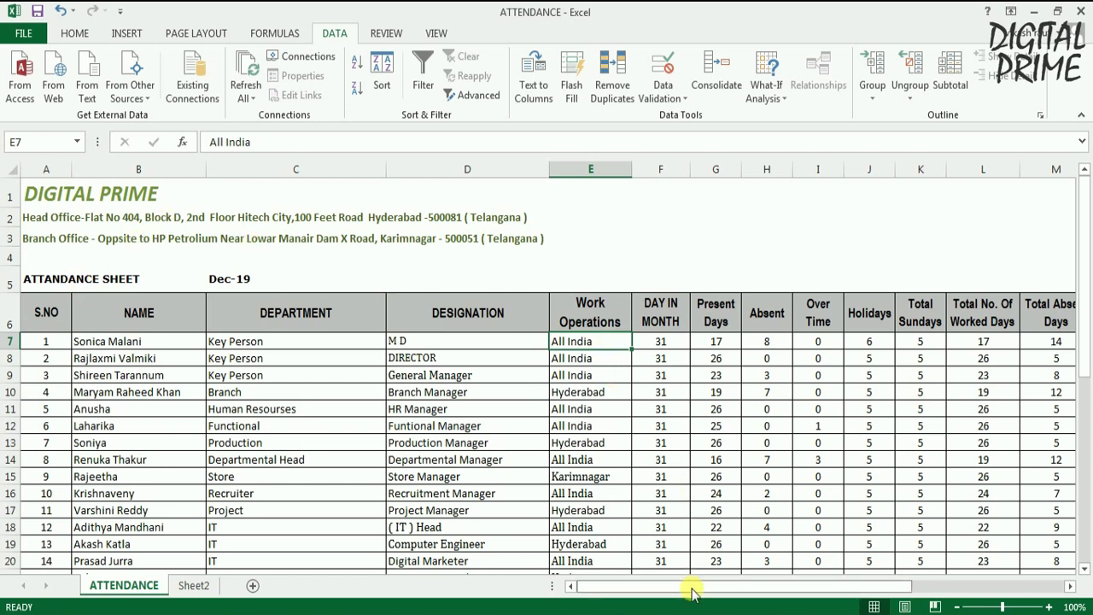
left_click_drag(690, 585, 792, 591)
scroll(792, 420, "down", 2)
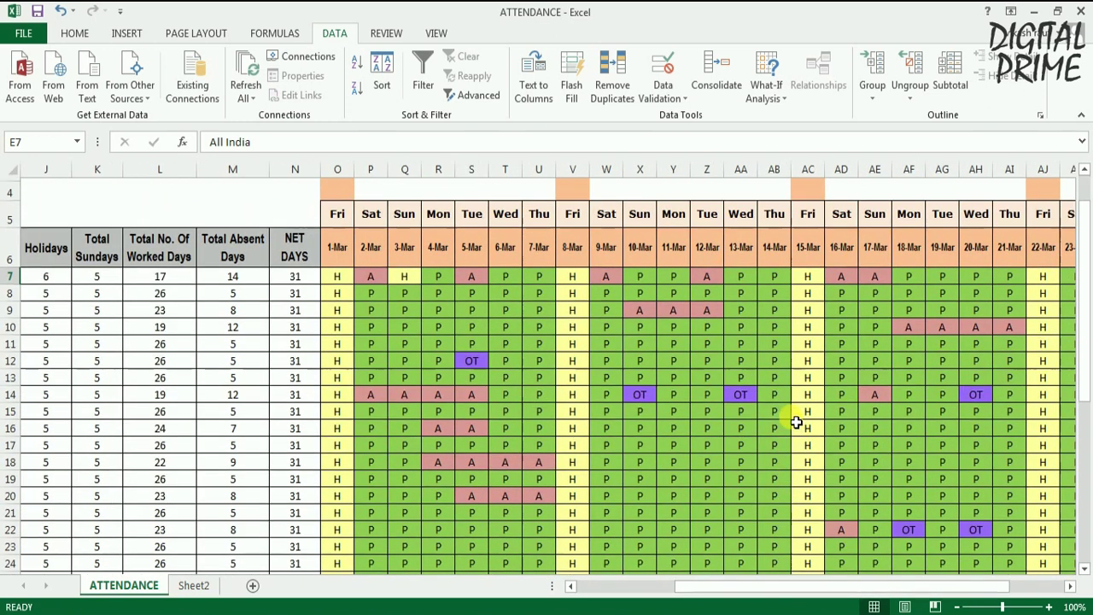
scroll(792, 562, "up", 2)
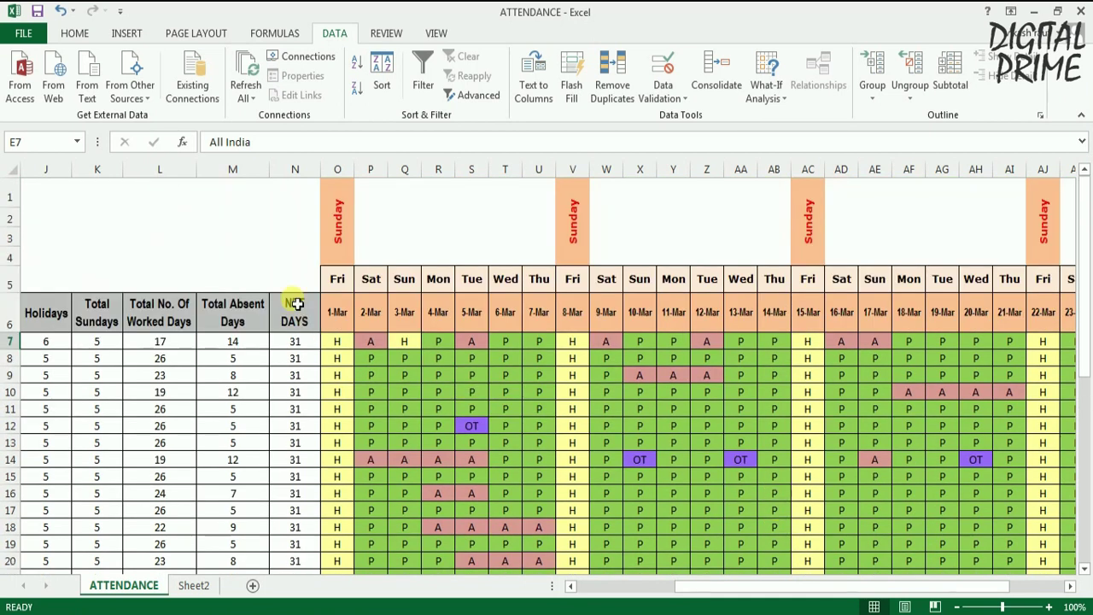
Change O6's start date back to 01-12-2019 and check the system calendar for reference
left_click(352, 322)
double_click(353, 321)
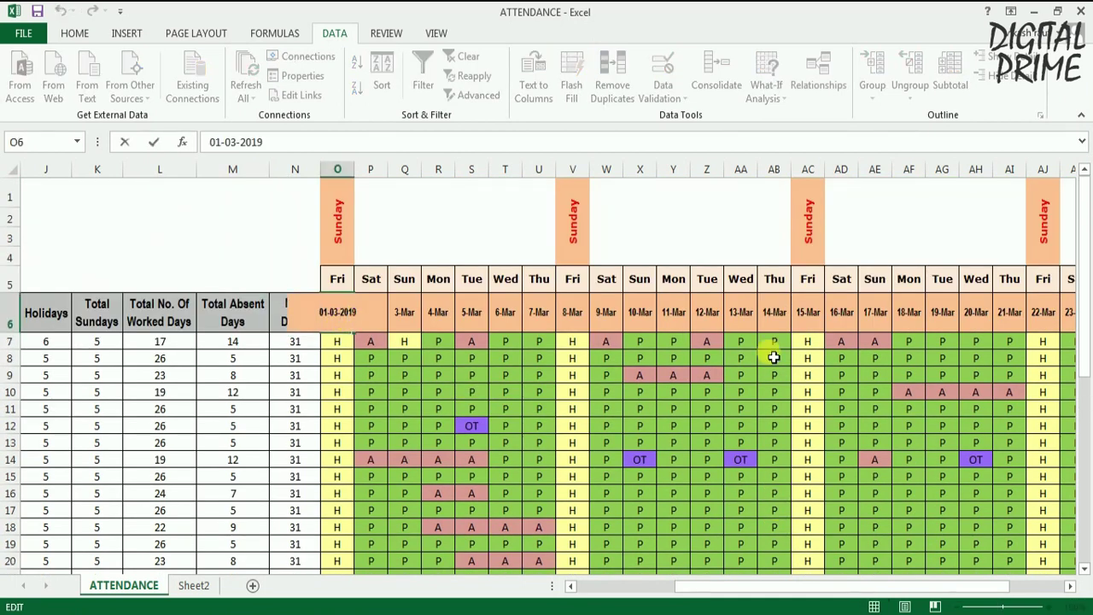
key("BackSpace")
key("BackSpace")
type("12")
key("Return")
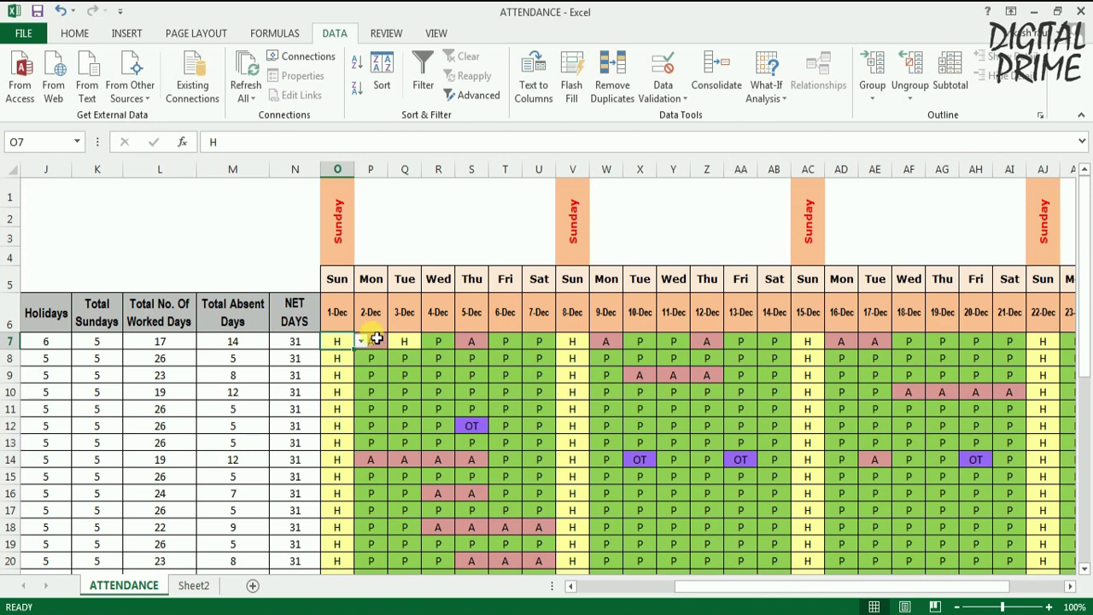
left_click(350, 300)
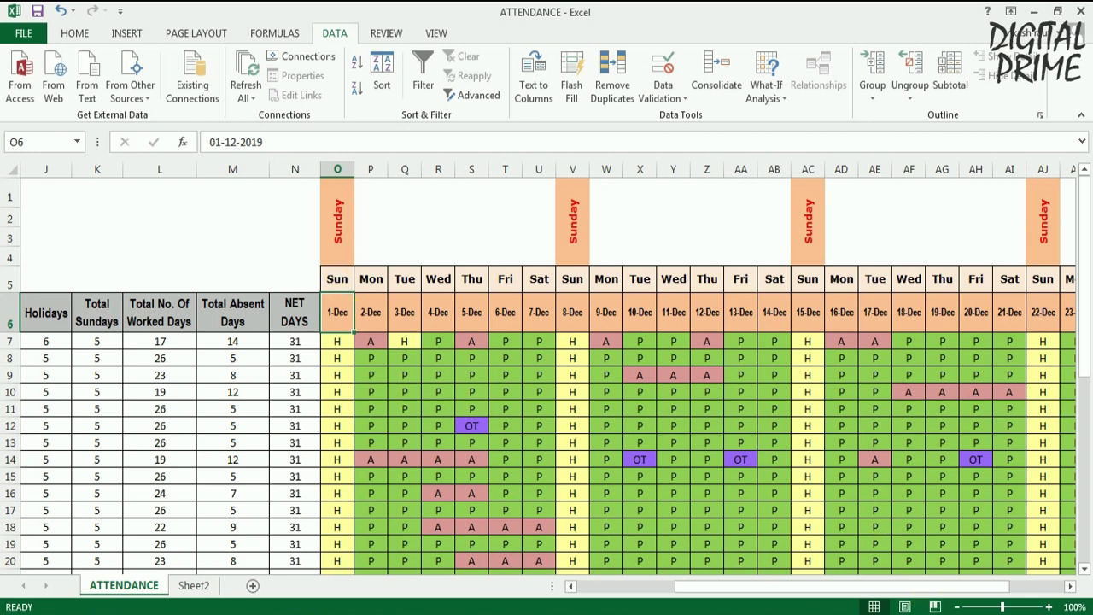
left_click(1051, 613)
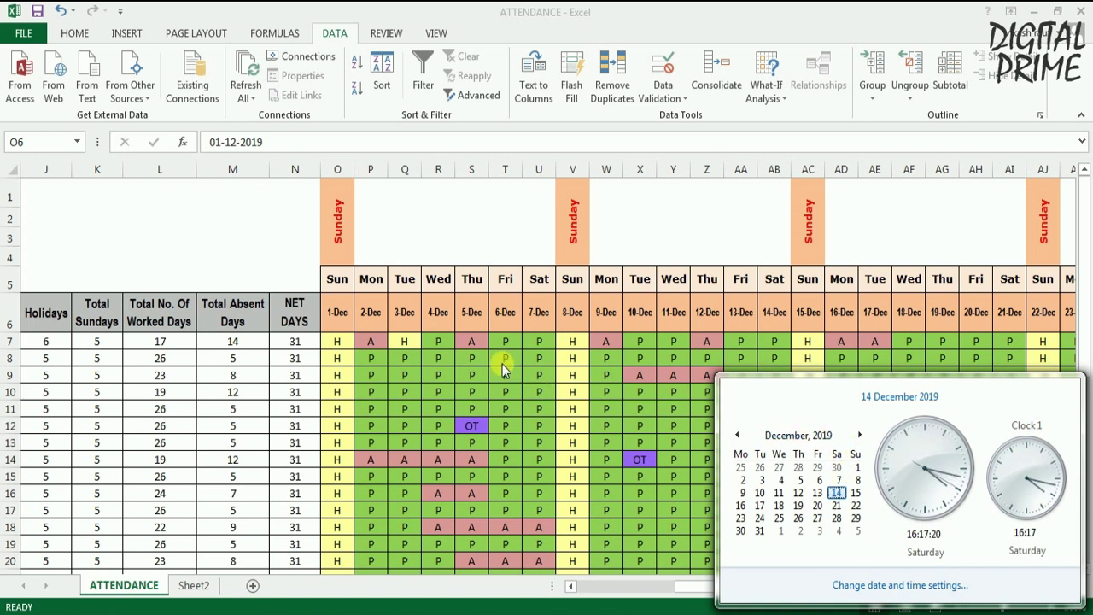
left_click(346, 324)
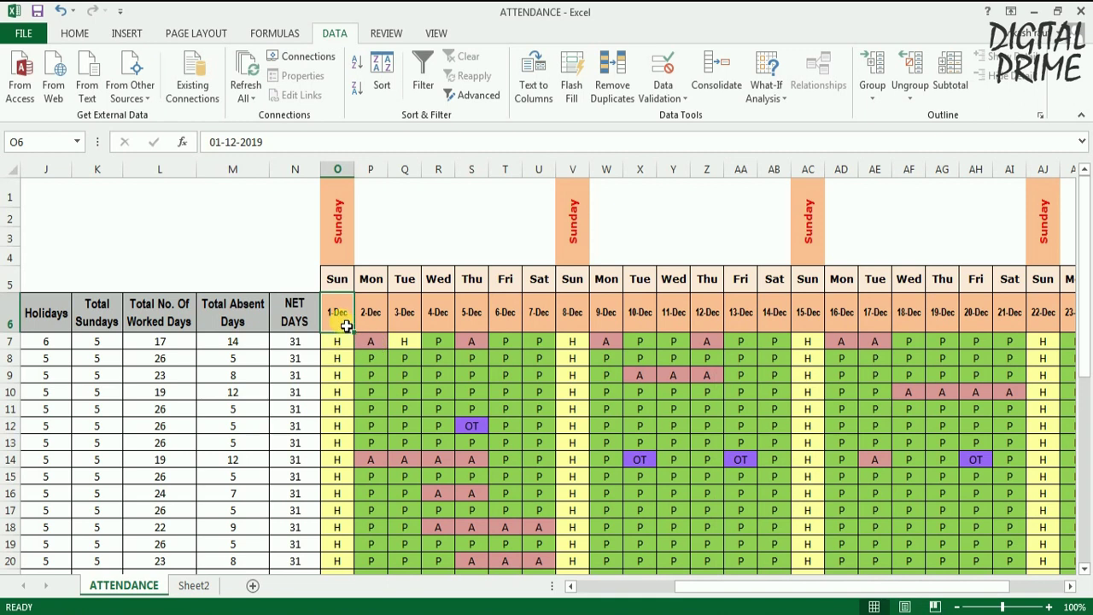
Change O6's start date to 01-05-2019
double_click(346, 324)
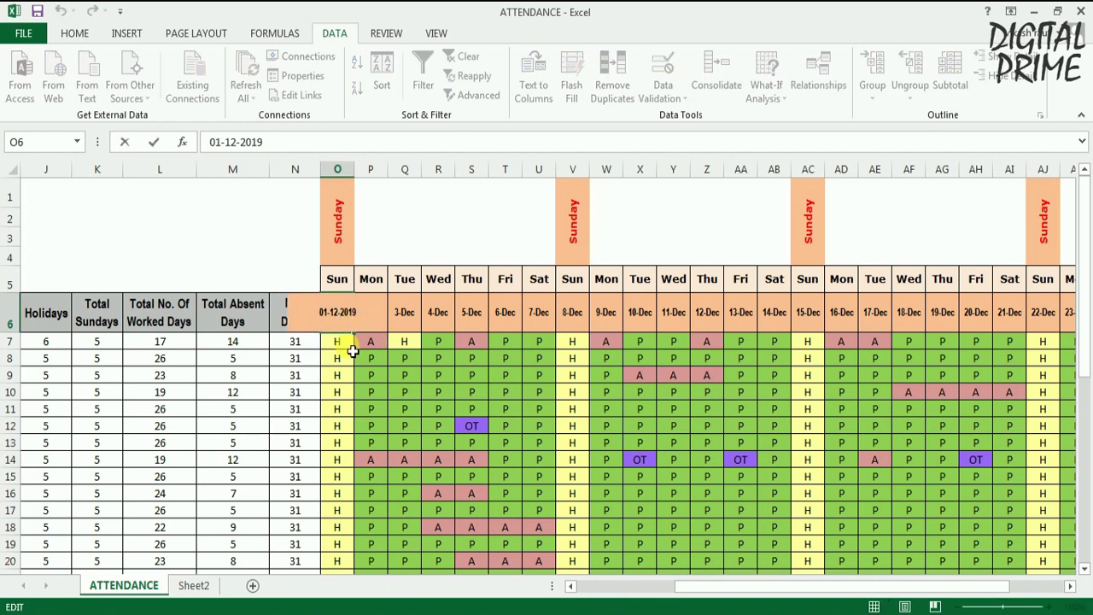
key("BackSpace")
key("BackSpace")
type("05")
key("Return")
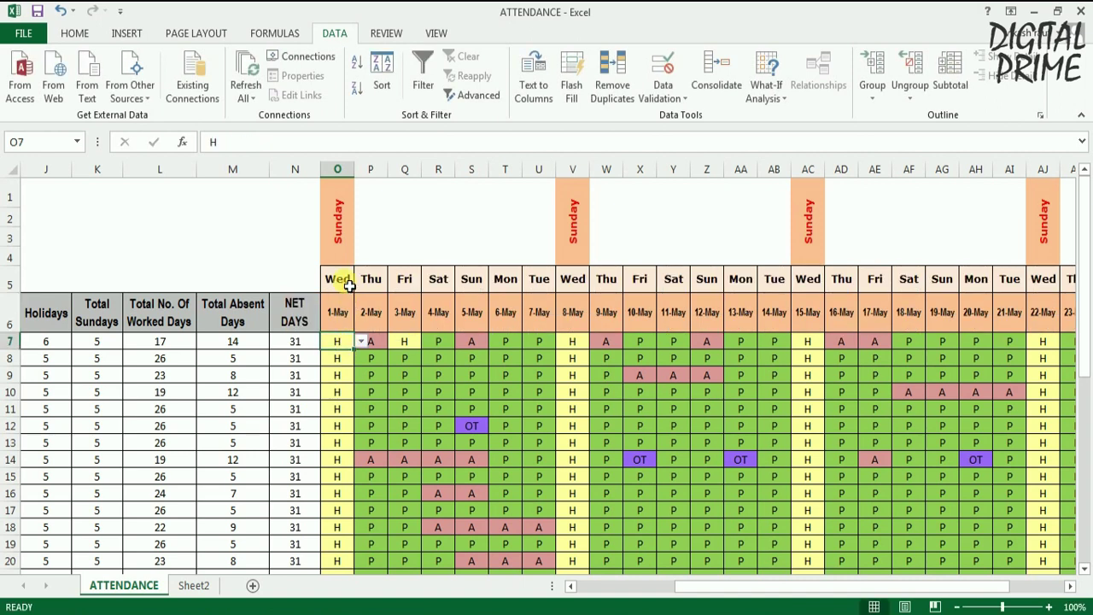
Page the system calendar back toward May 2019 to compare weekdays
left_click(1025, 611)
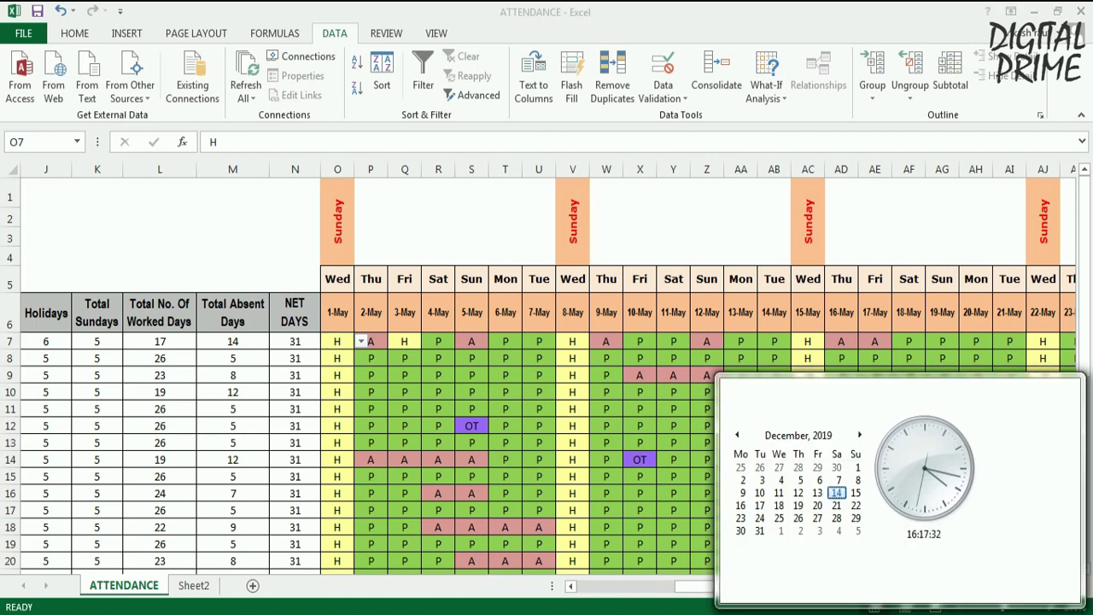
left_click(737, 435)
left_click(738, 436)
left_click(738, 435)
left_click(738, 435)
left_click(738, 436)
left_click(738, 436)
left_click(738, 435)
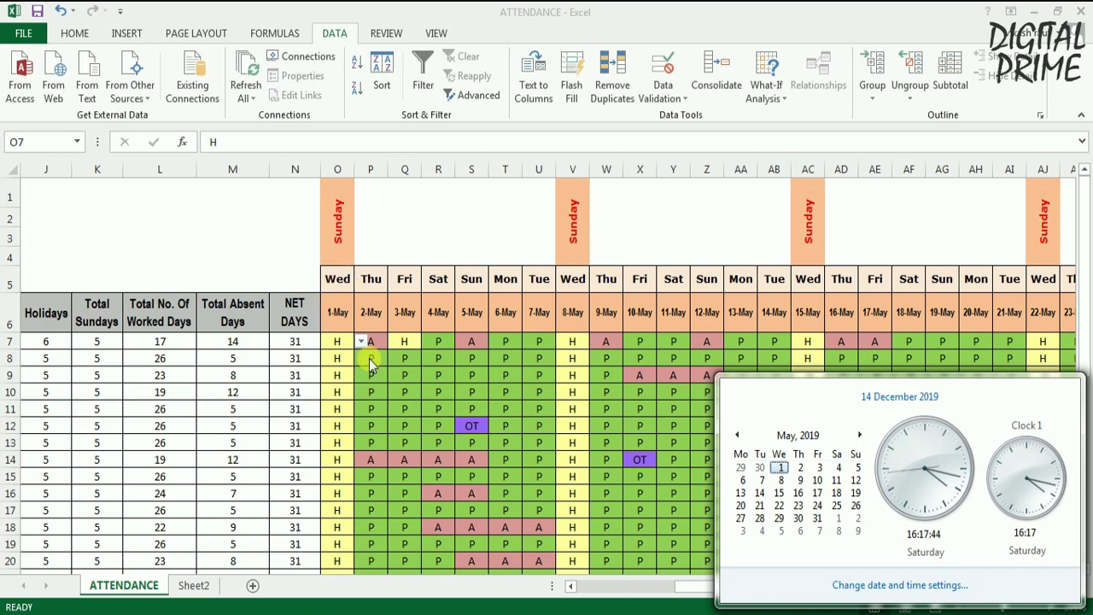
left_click(458, 371)
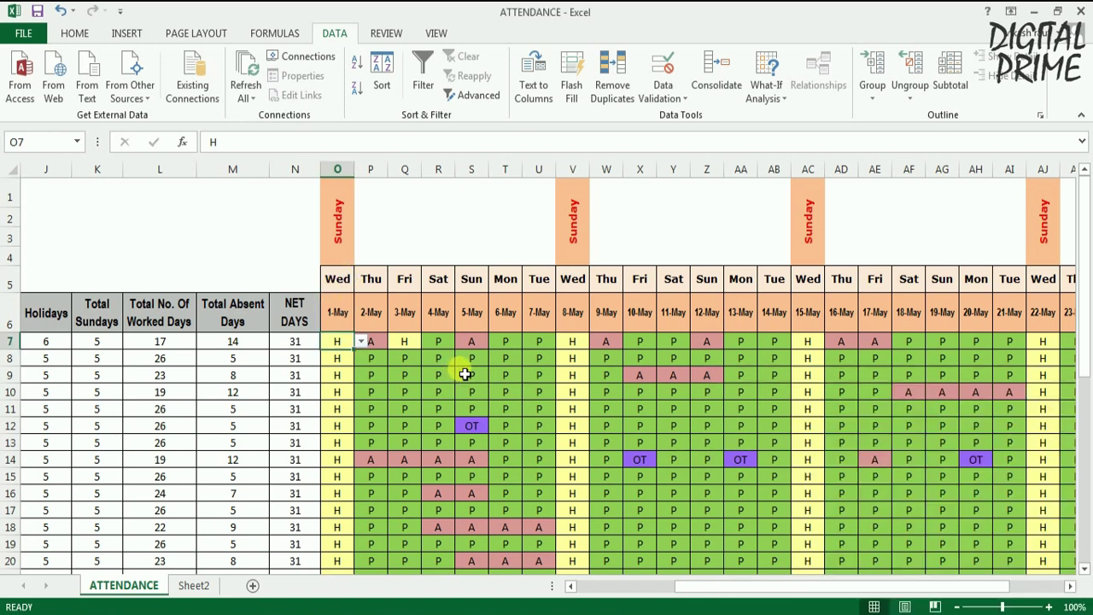
Restore O6's start date to 01-12-2019
left_click(338, 314)
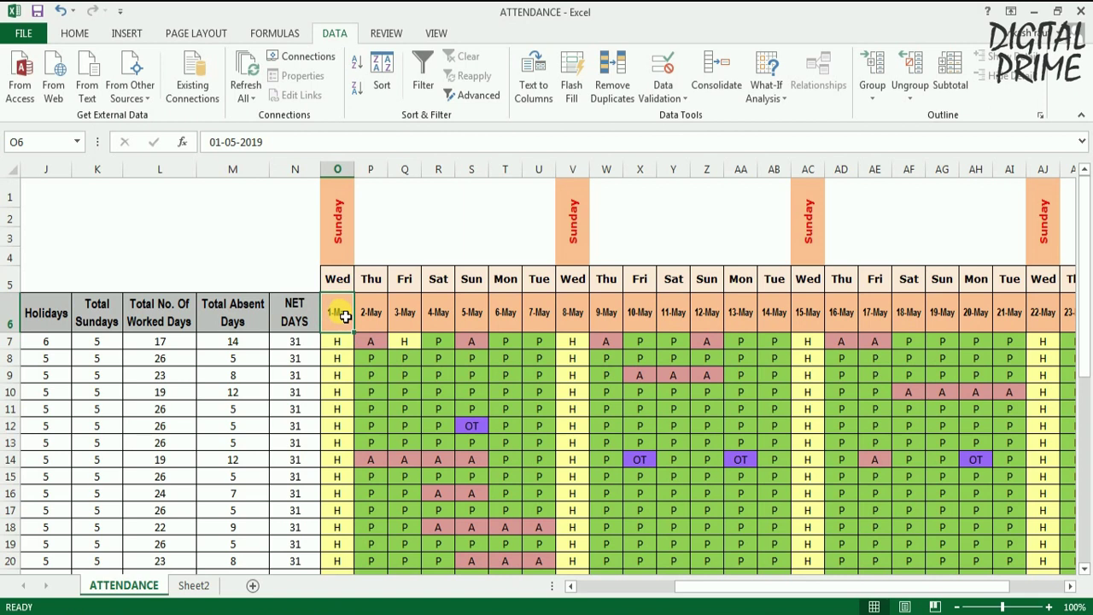
double_click(345, 316)
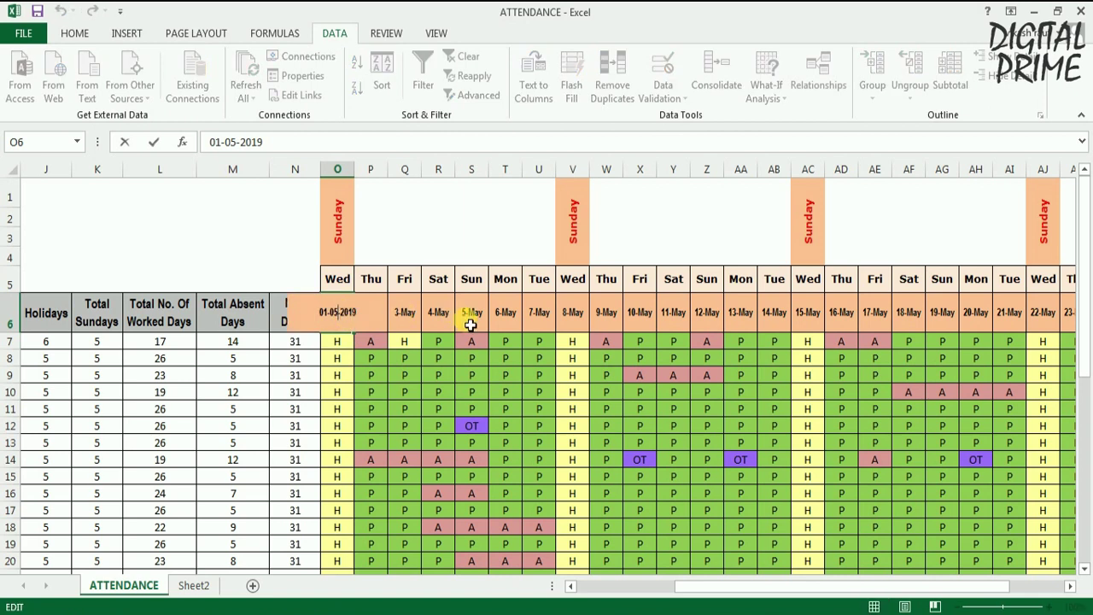
key("BackSpace")
key("BackSpace")
type("12")
key("Return")
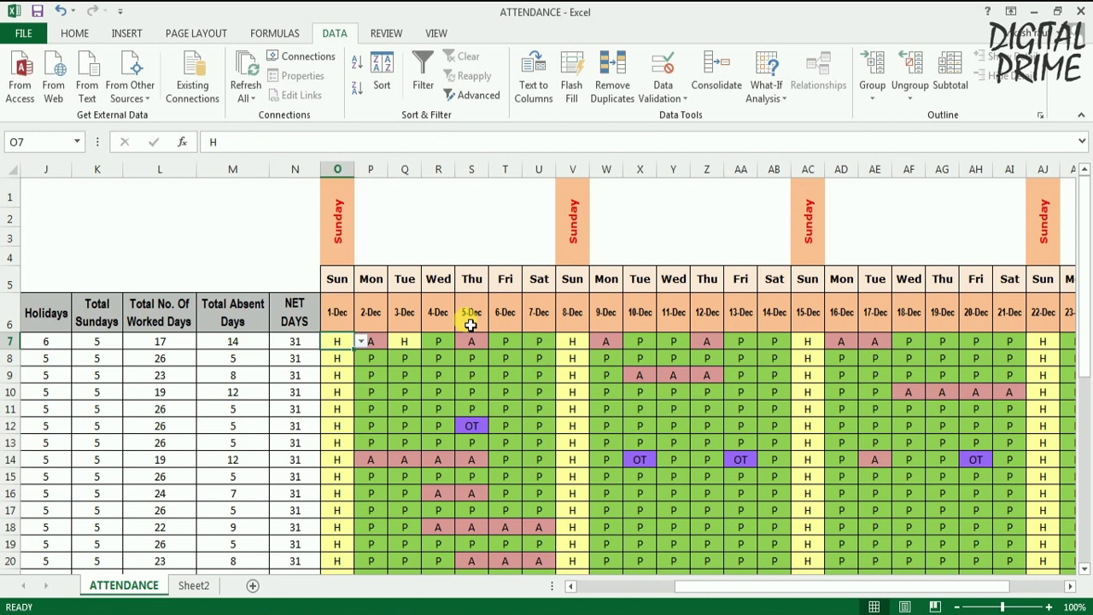
left_click(197, 587)
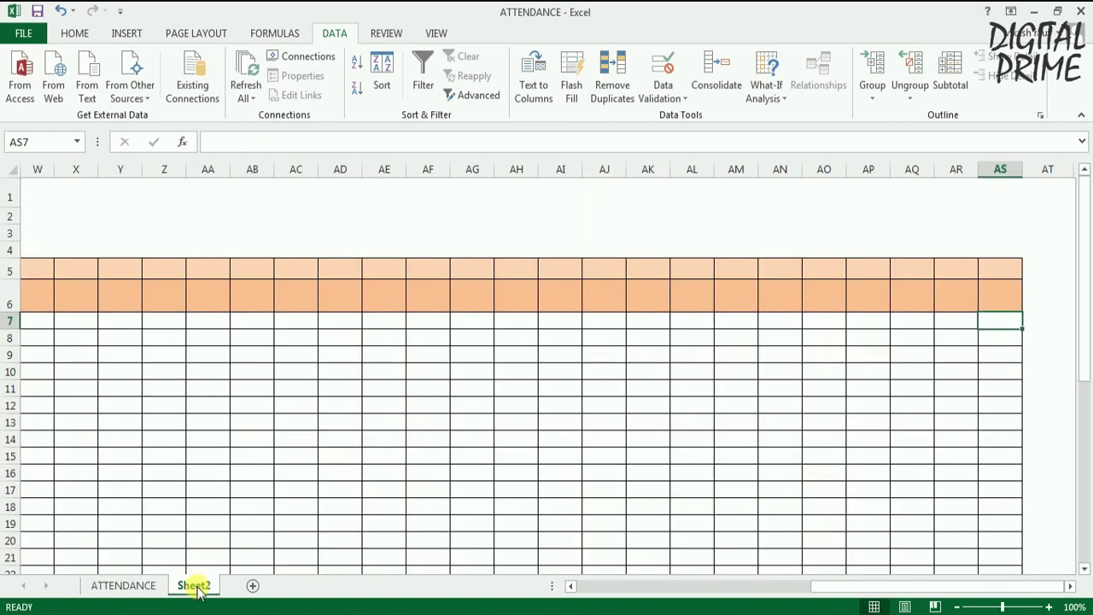
Scroll across Sheet2 to review its layout, ending back at column A
left_click_drag(841, 587, 607, 586)
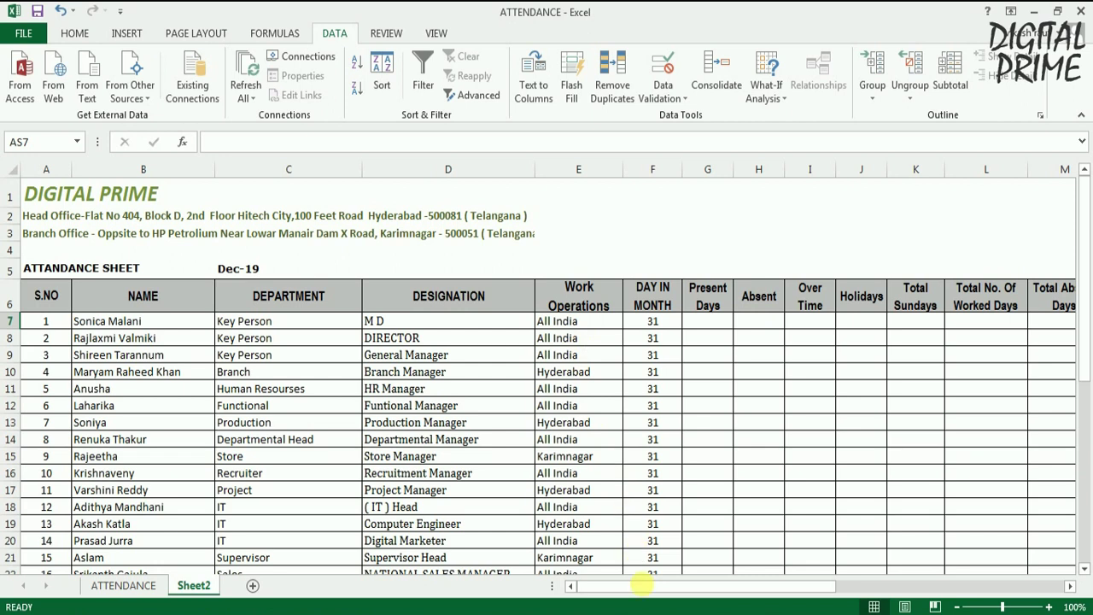
left_click_drag(642, 596, 631, 587)
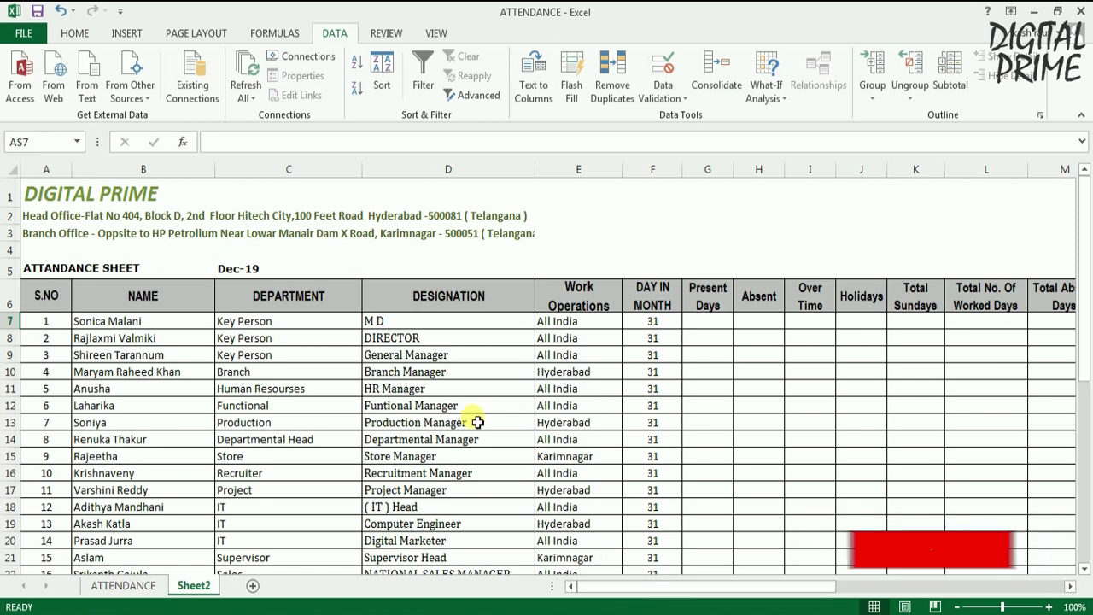
left_click(142, 197)
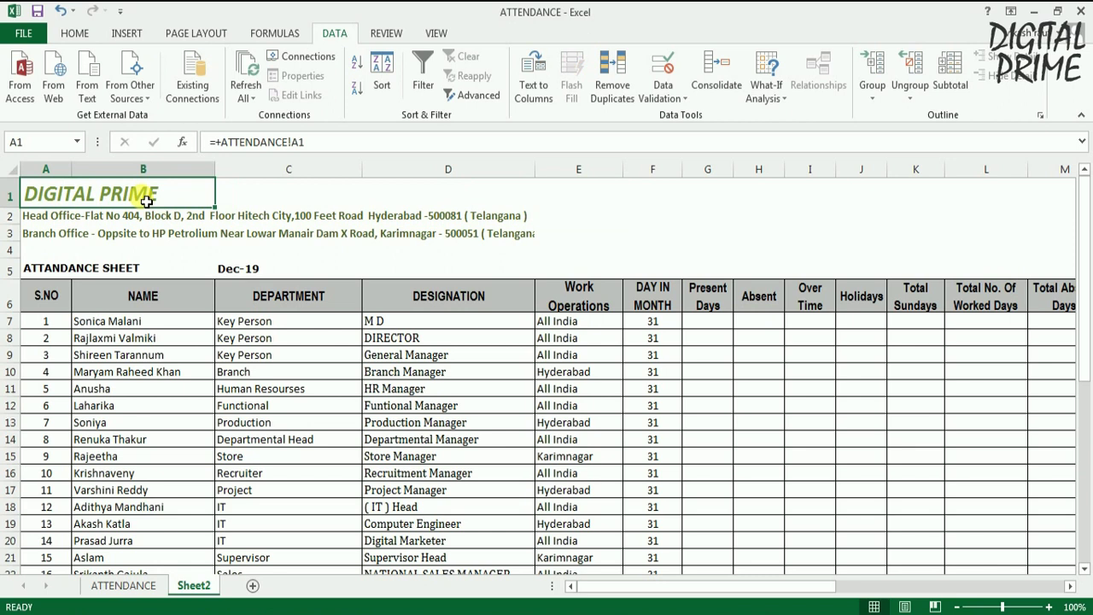
left_click(258, 205)
key("Right")
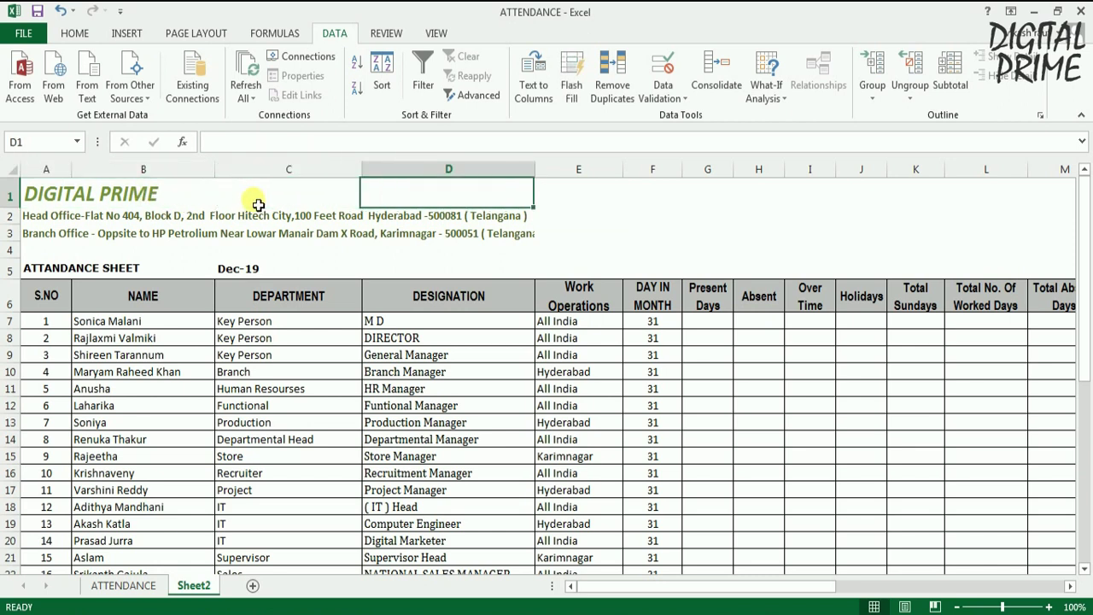
key("Right")
key("Right")
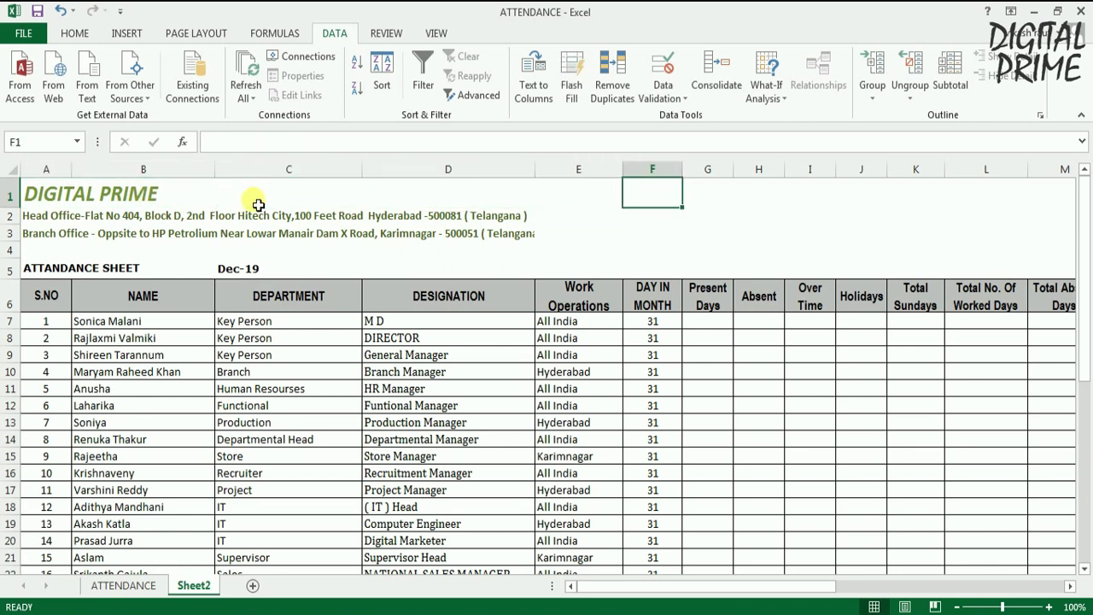
key("Left")
key("Left")
key("Left")
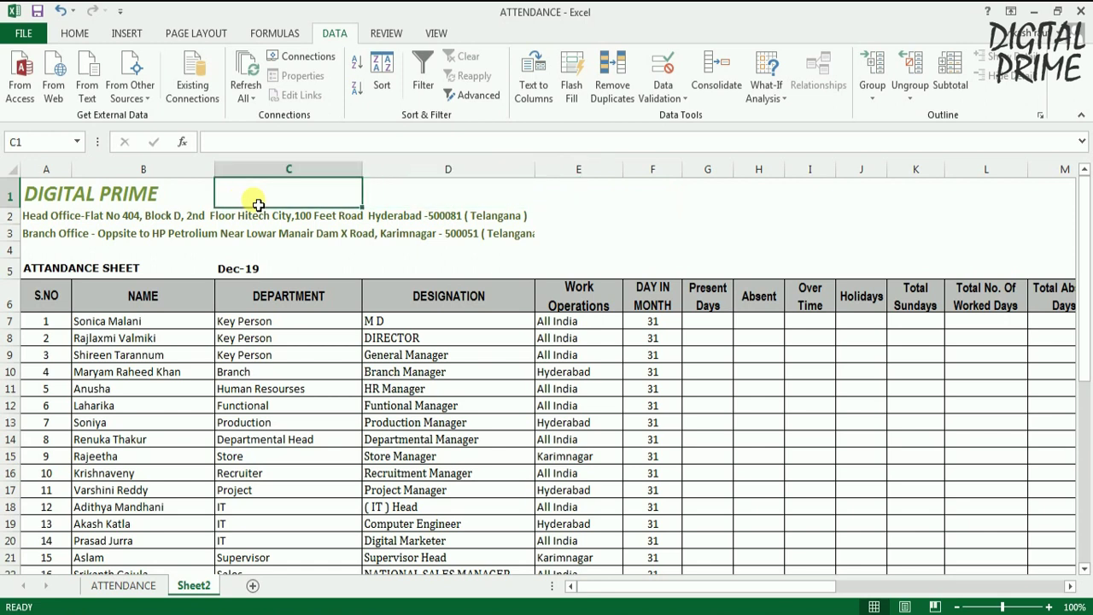
key("Left")
key("Right")
left_click(391, 191)
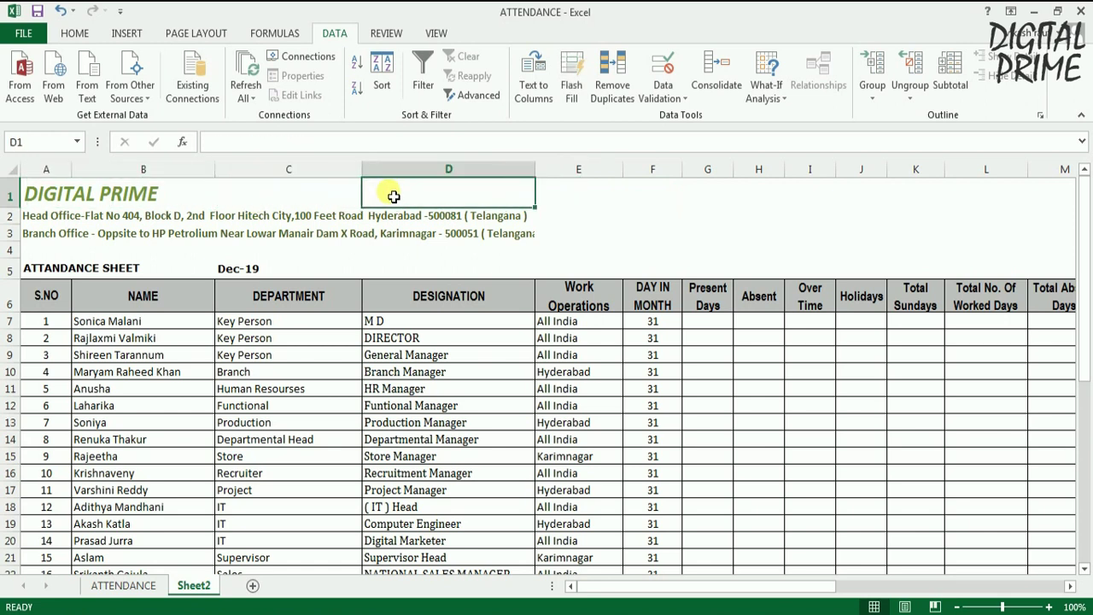
left_click(551, 203)
key("Right")
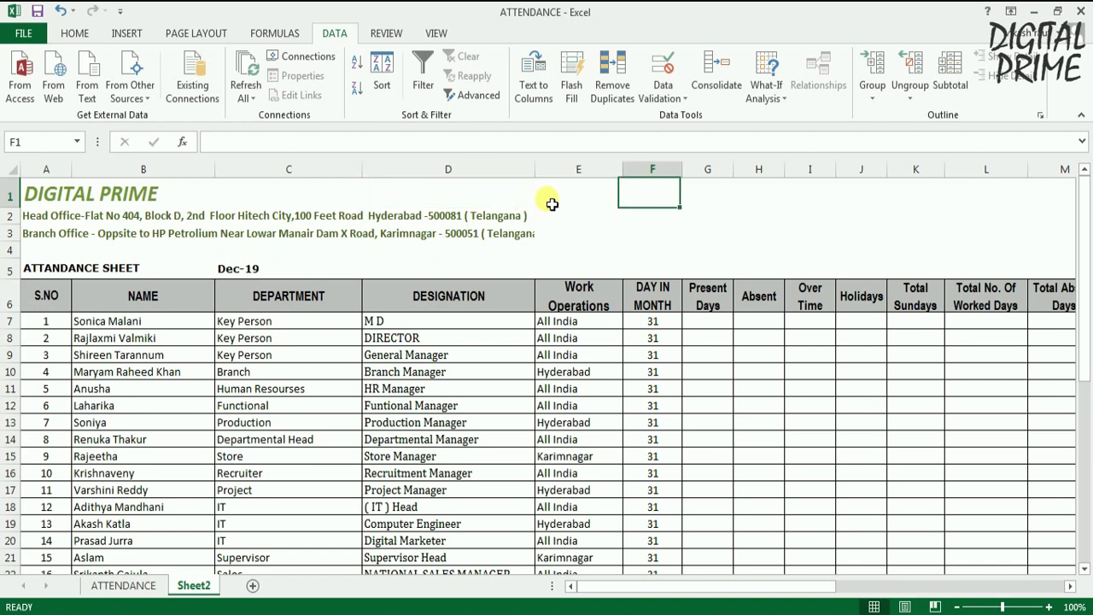
key("Right")
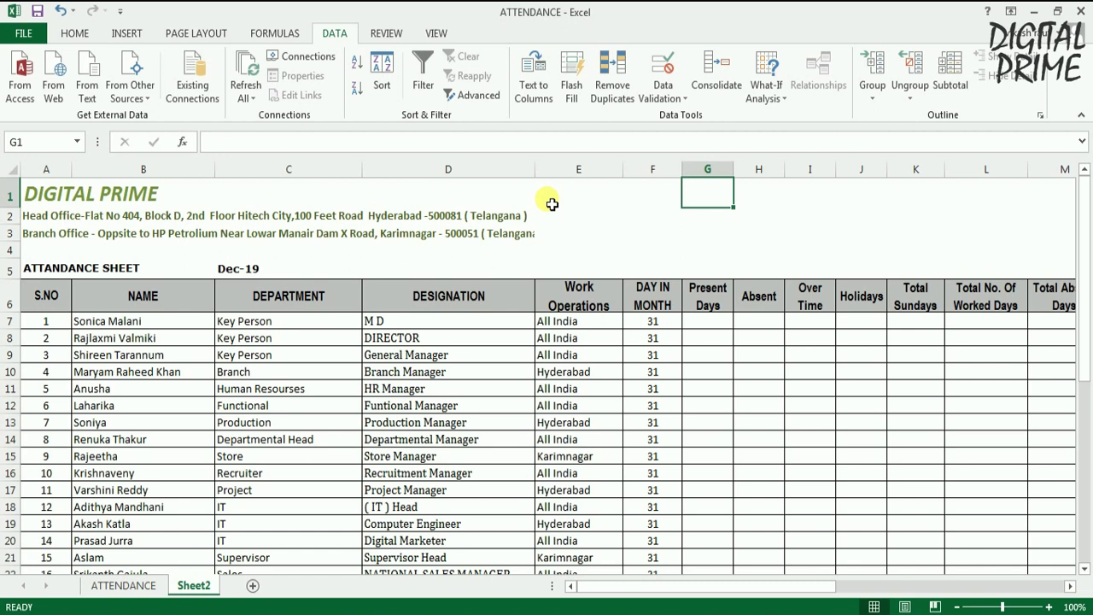
key("Left")
key("Left")
key("Left")
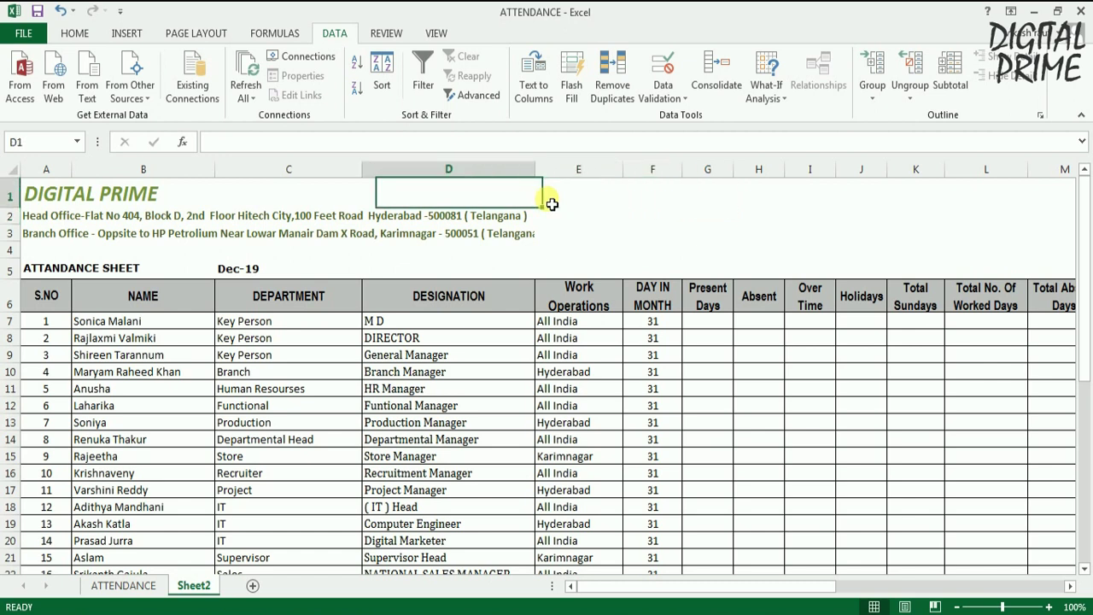
key("Left")
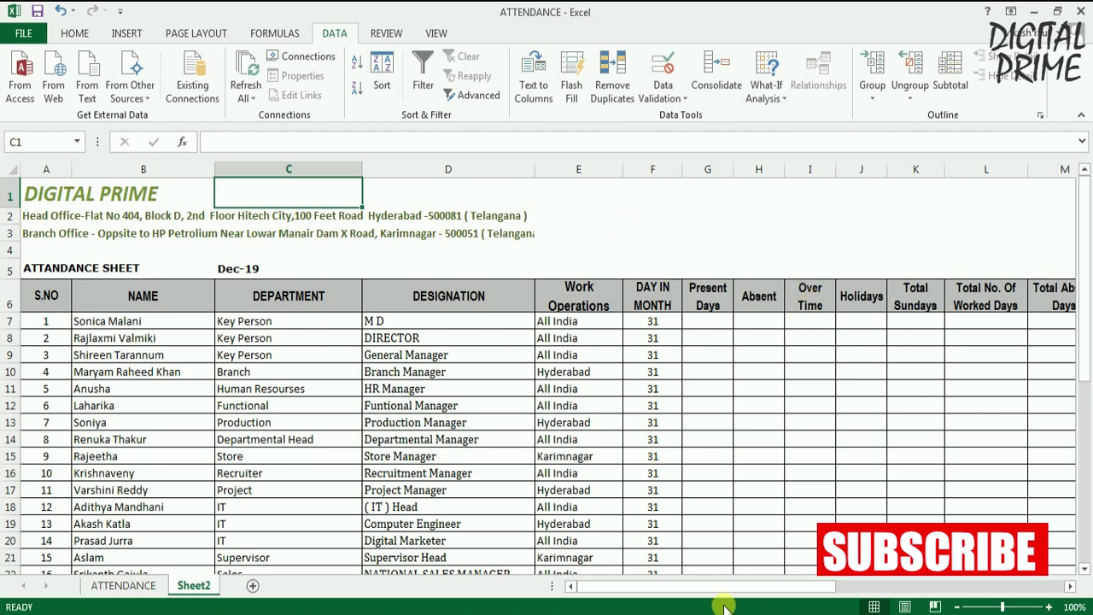
left_click_drag(708, 586, 794, 592)
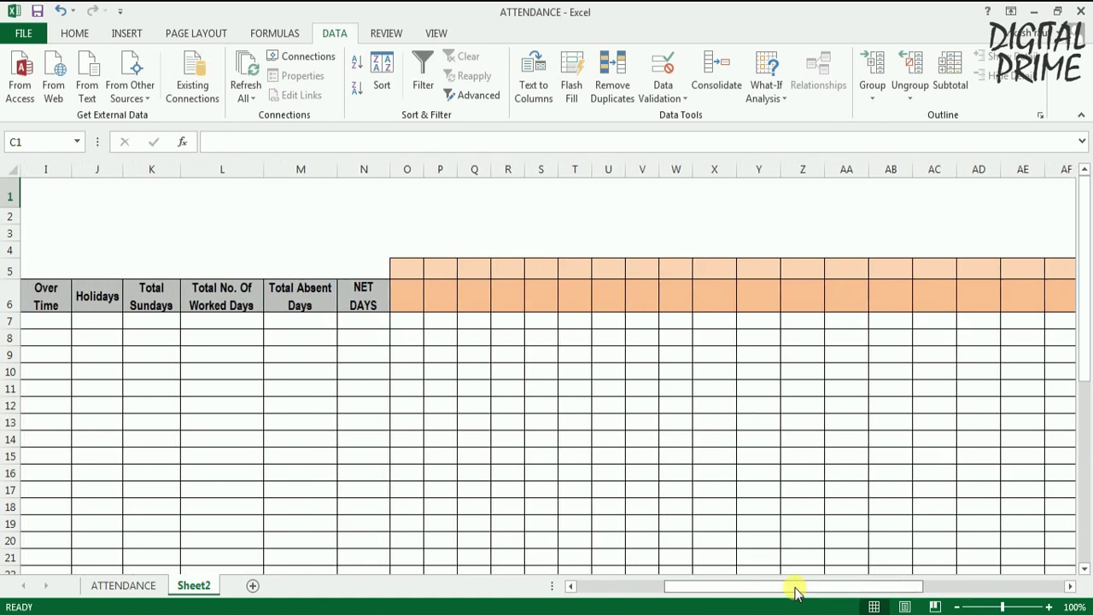
Enter 01-12-2019 in Sheet2's O6, correcting a mistyped year
left_click(409, 304)
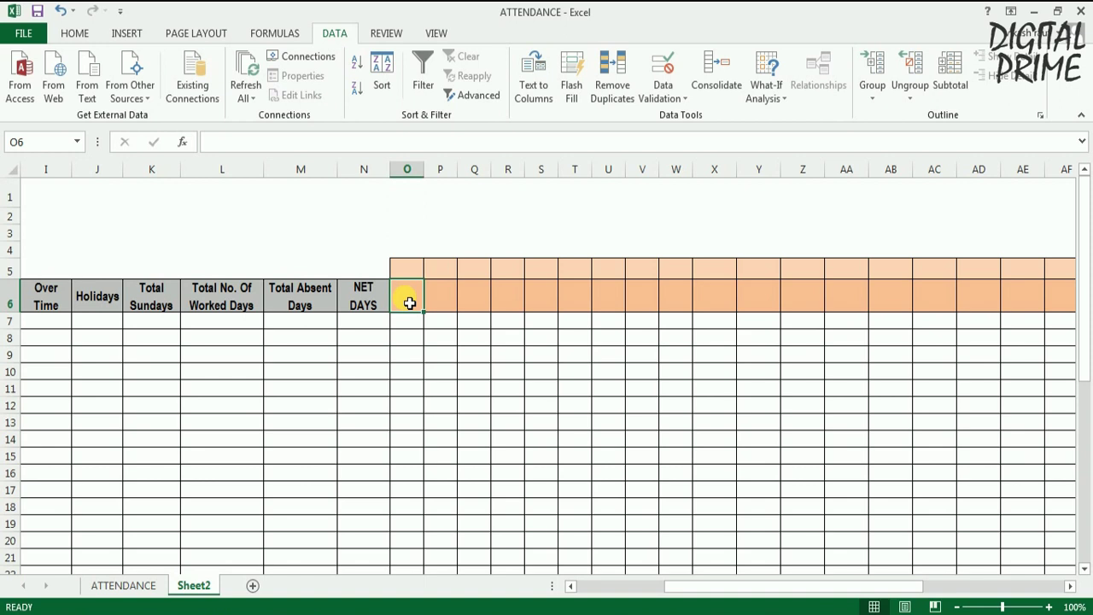
type("01-12-29")
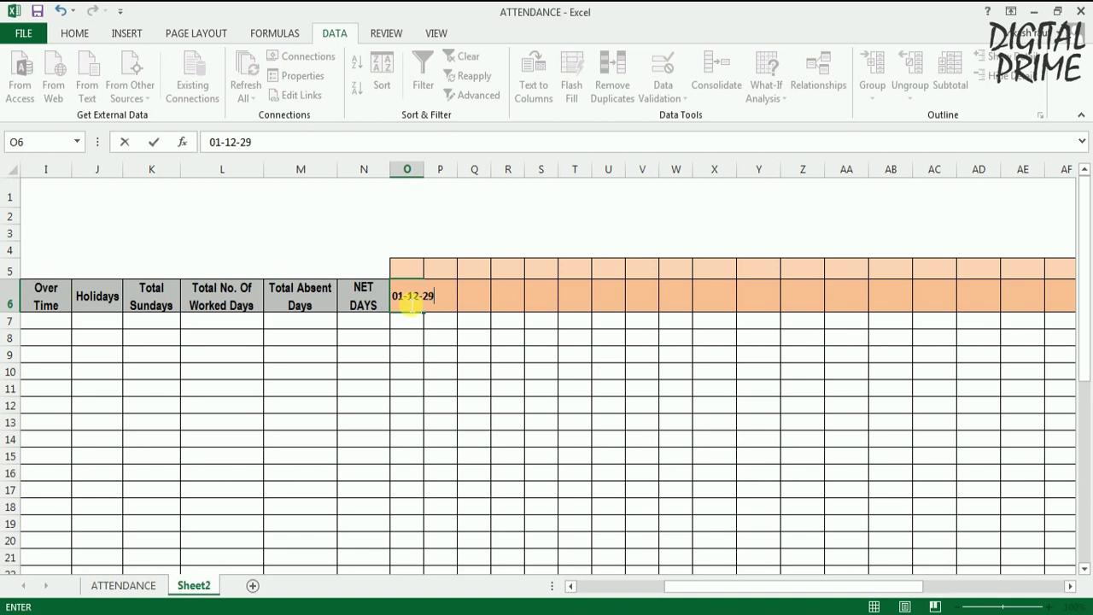
key("BackSpace")
type("019")
key("Return")
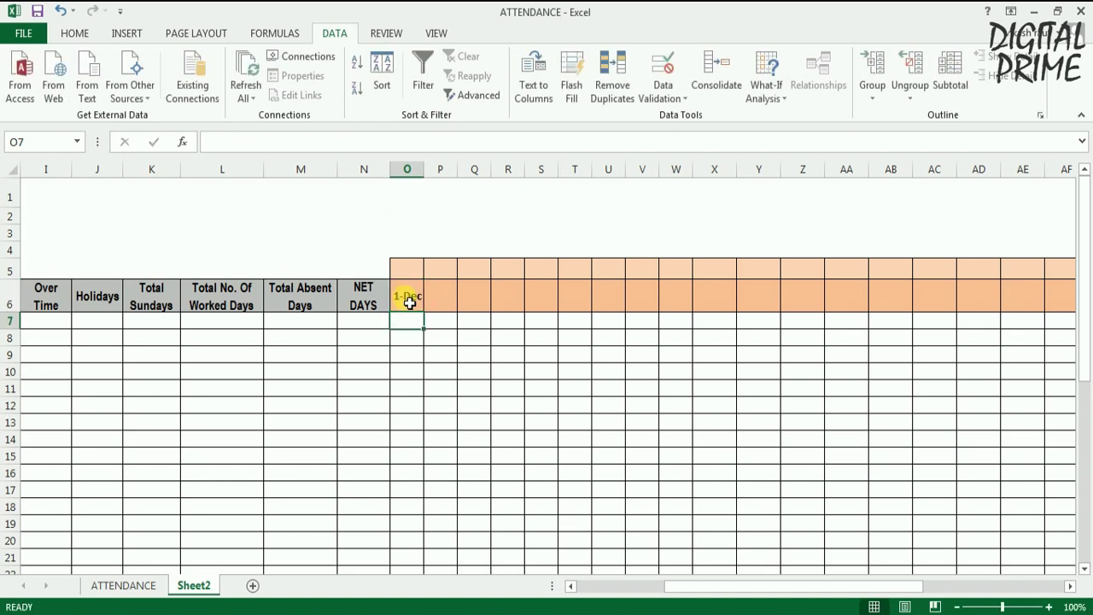
left_click(410, 299)
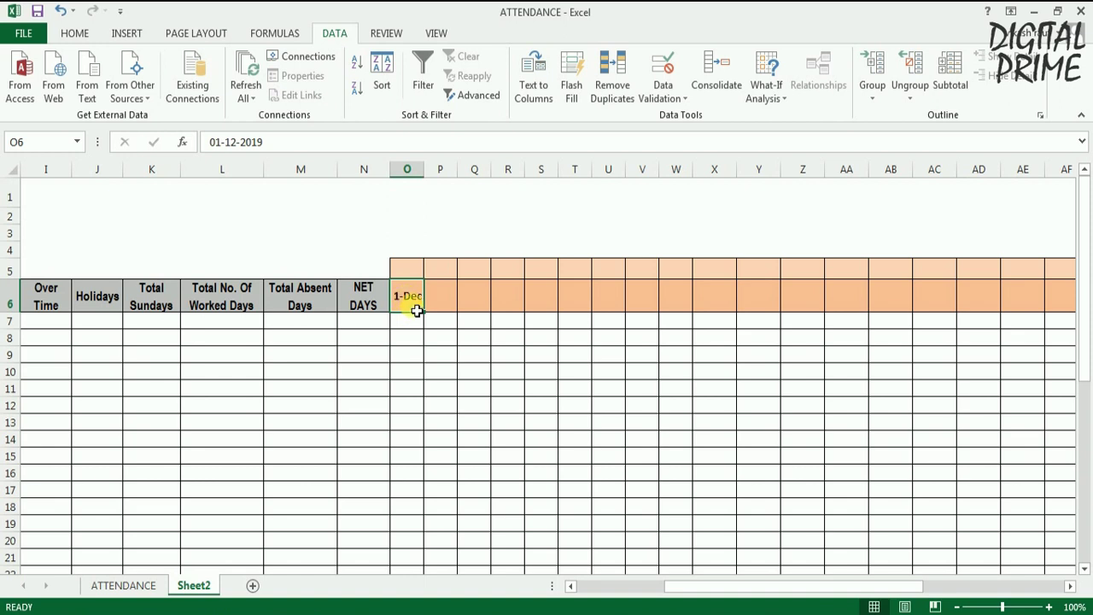
left_click(76, 36)
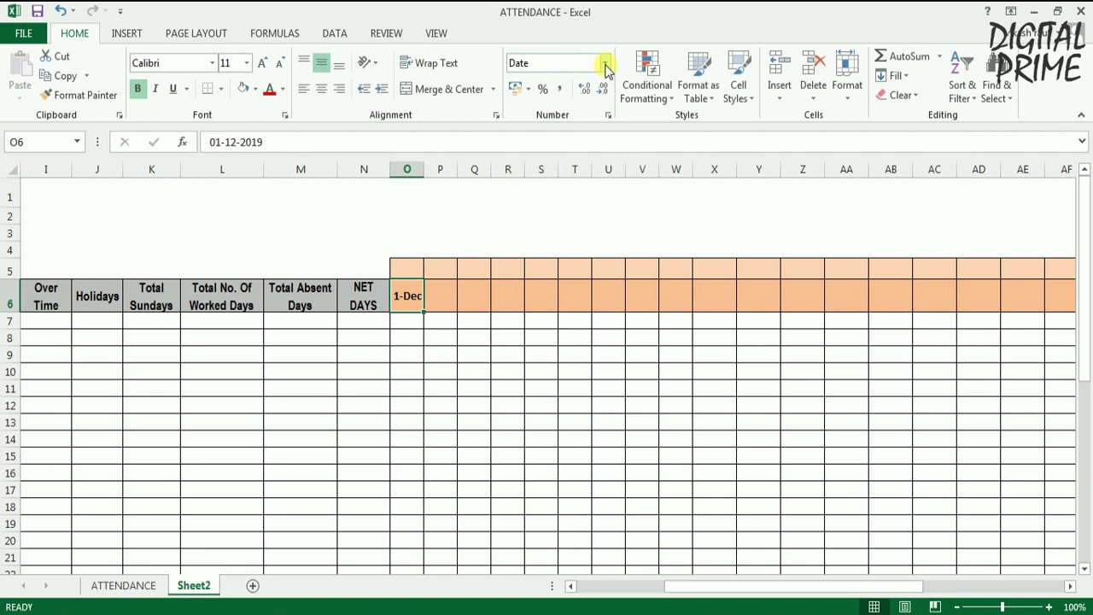
Apply the 14-Mar day-month date format to O6 through More Number Formats
left_click(606, 68)
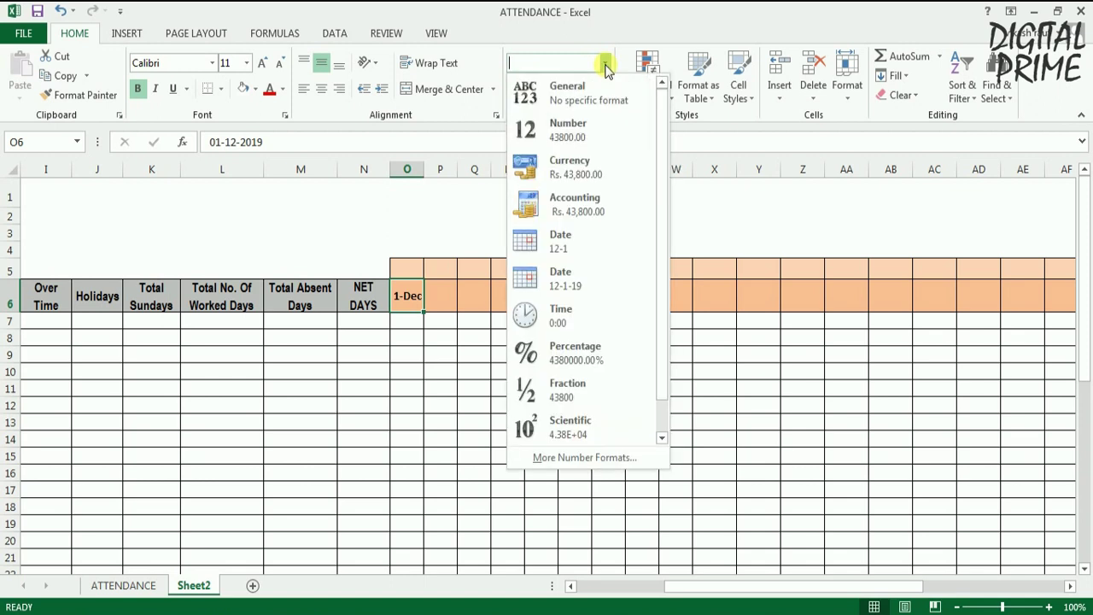
left_click(572, 458)
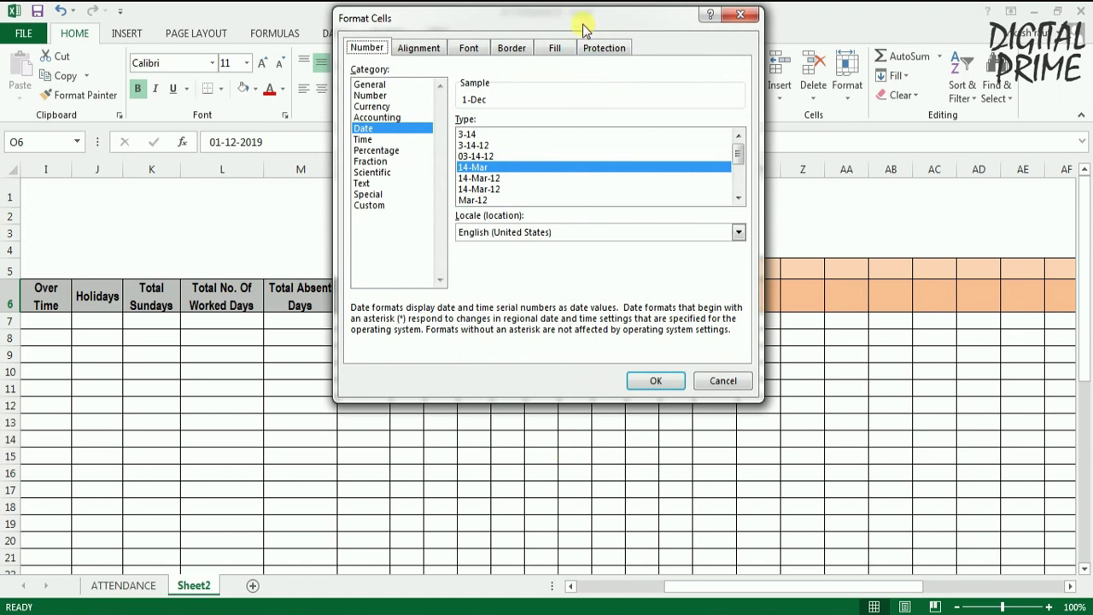
left_click_drag(584, 29, 555, 88)
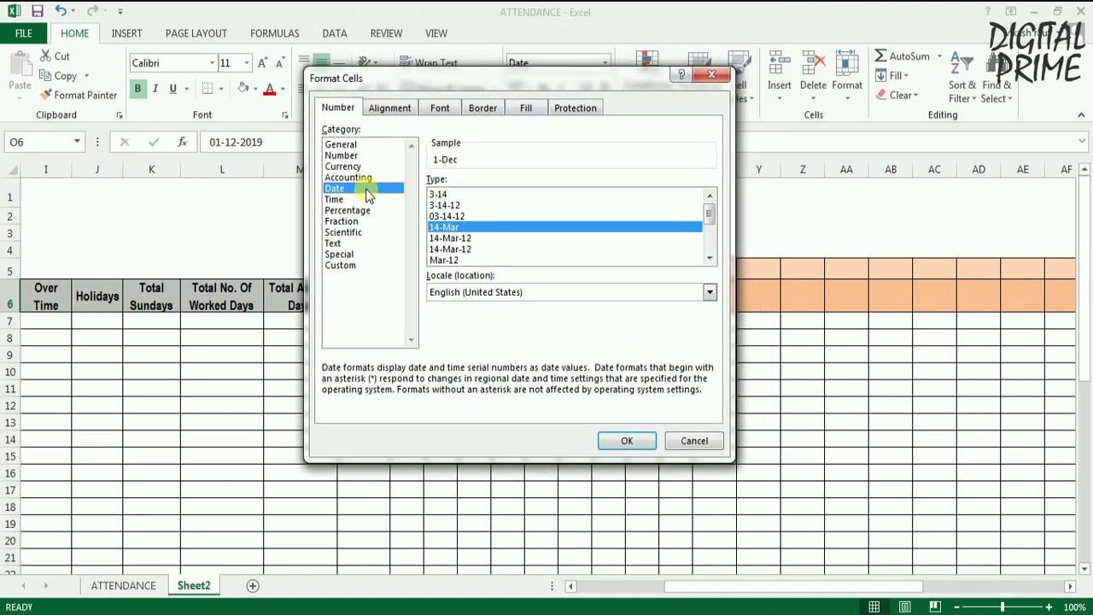
left_click(626, 441)
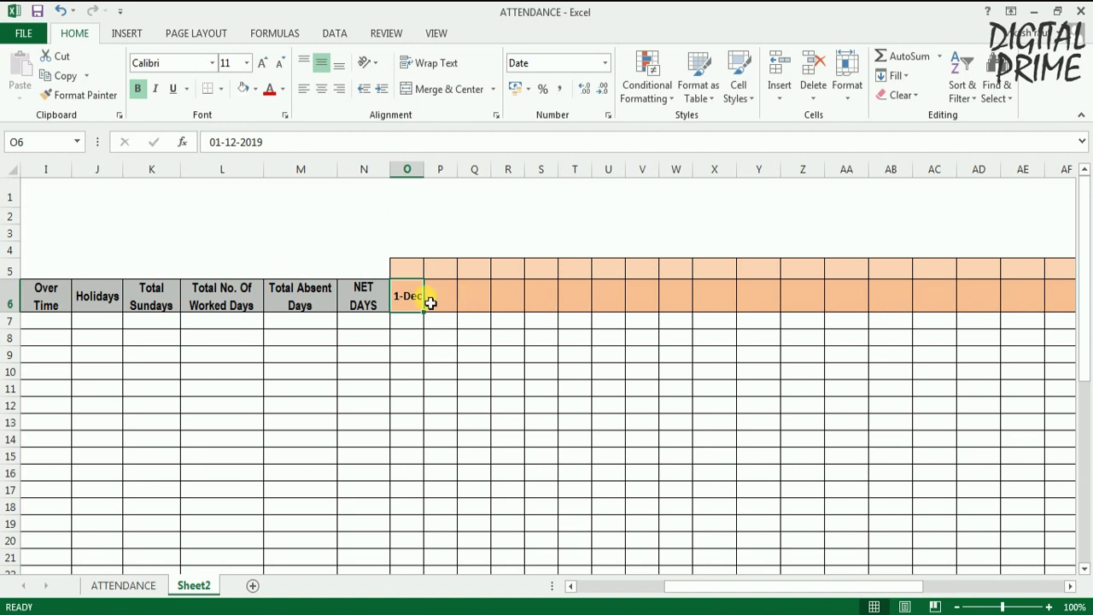
left_click(445, 308)
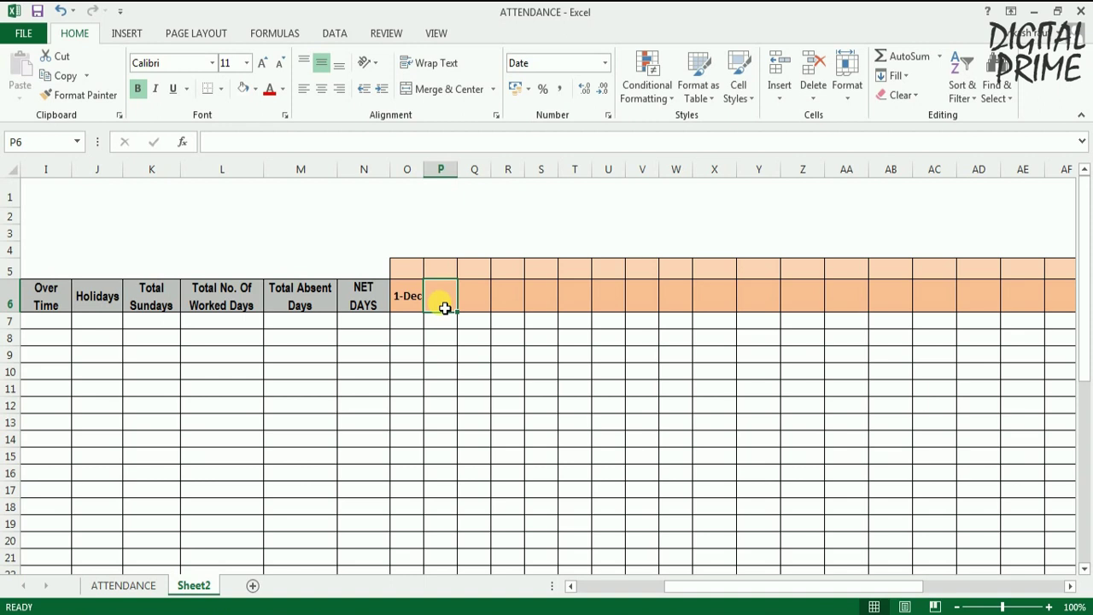
Enter =O6+1 in P6 so it shows 2-Dec
type("=")
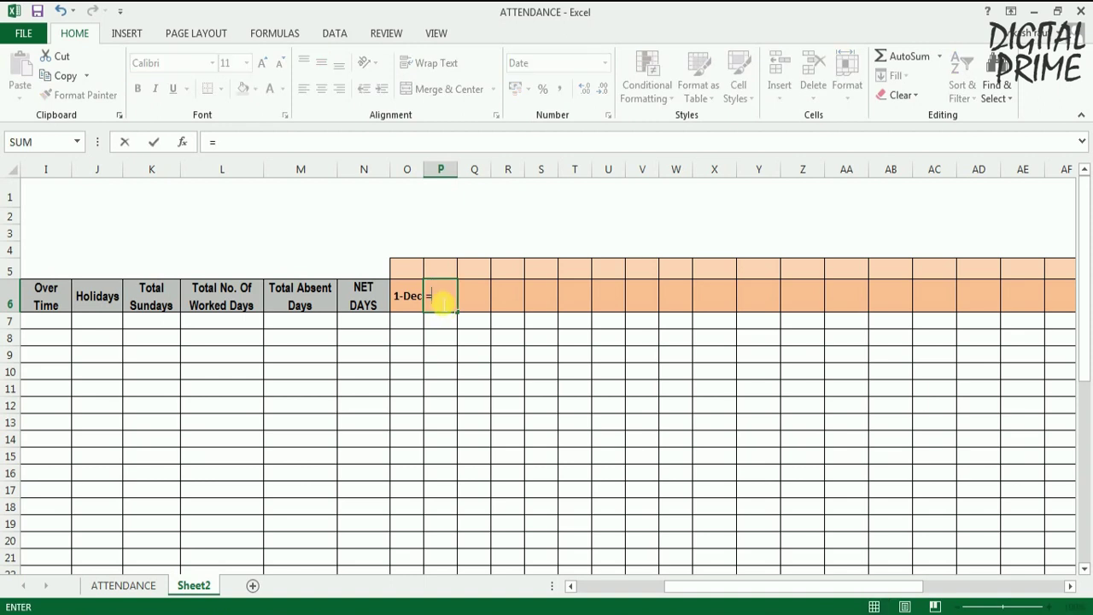
left_click(407, 296)
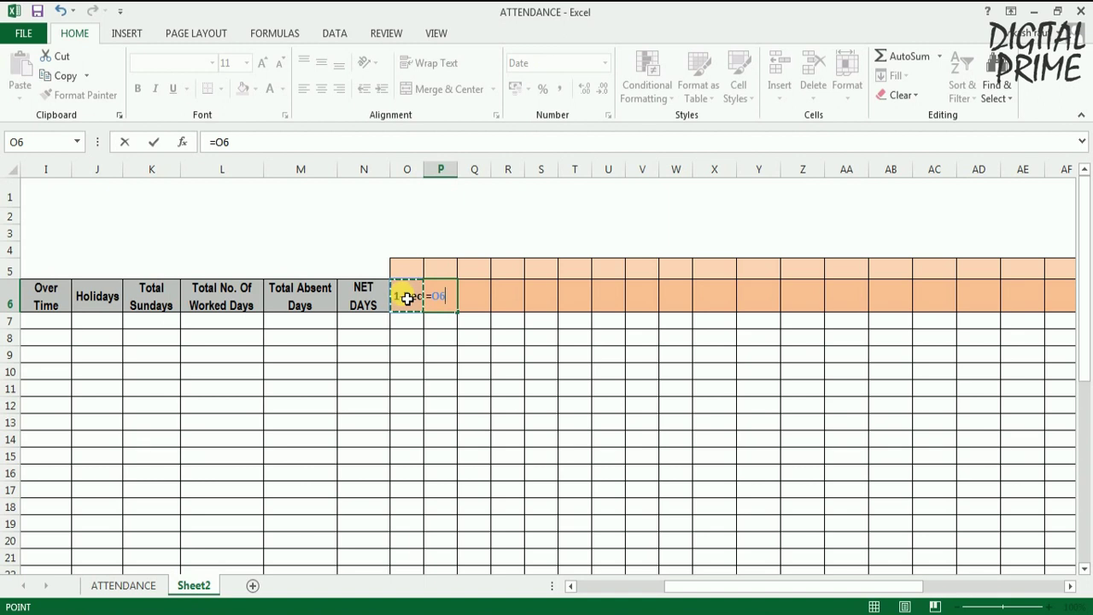
type("+1")
key("Return")
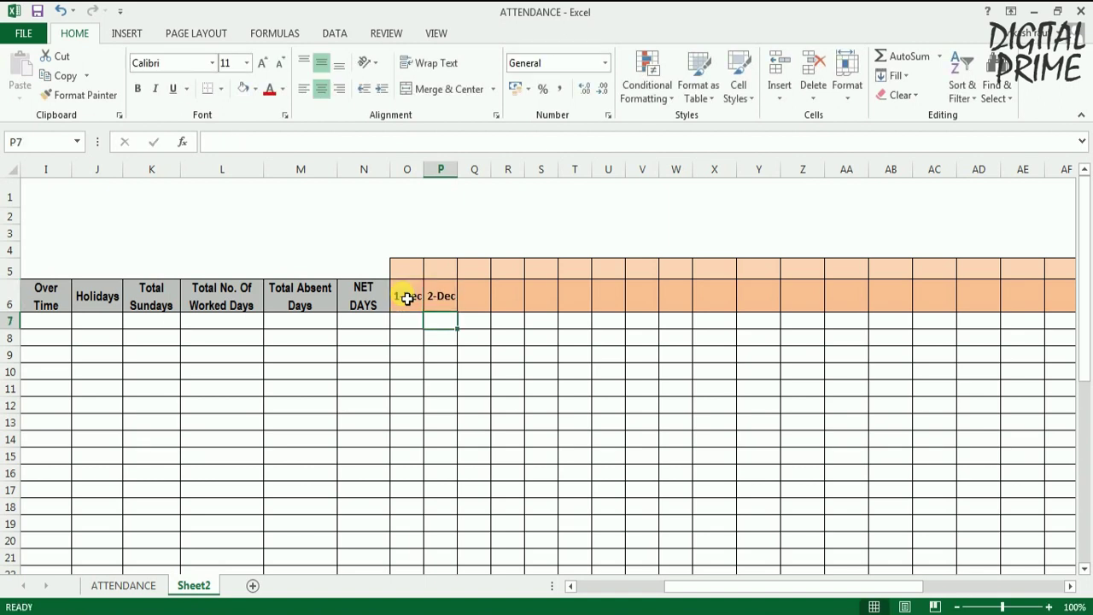
left_click(446, 299)
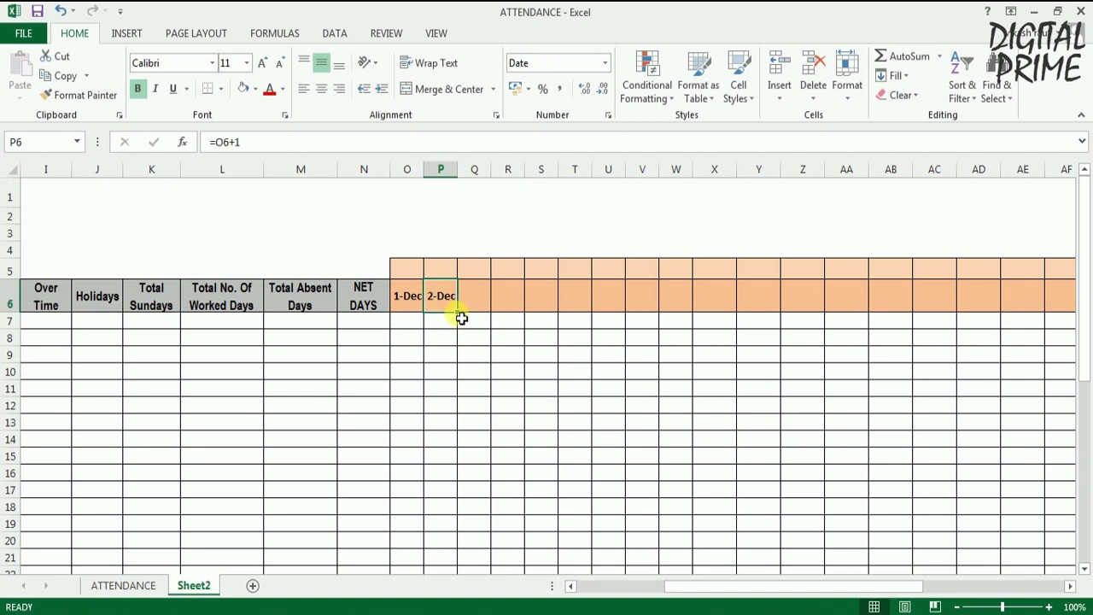
Attempt to drag the date series rightward from 2-Dec, which does not fill
left_click_drag(461, 318, 675, 309)
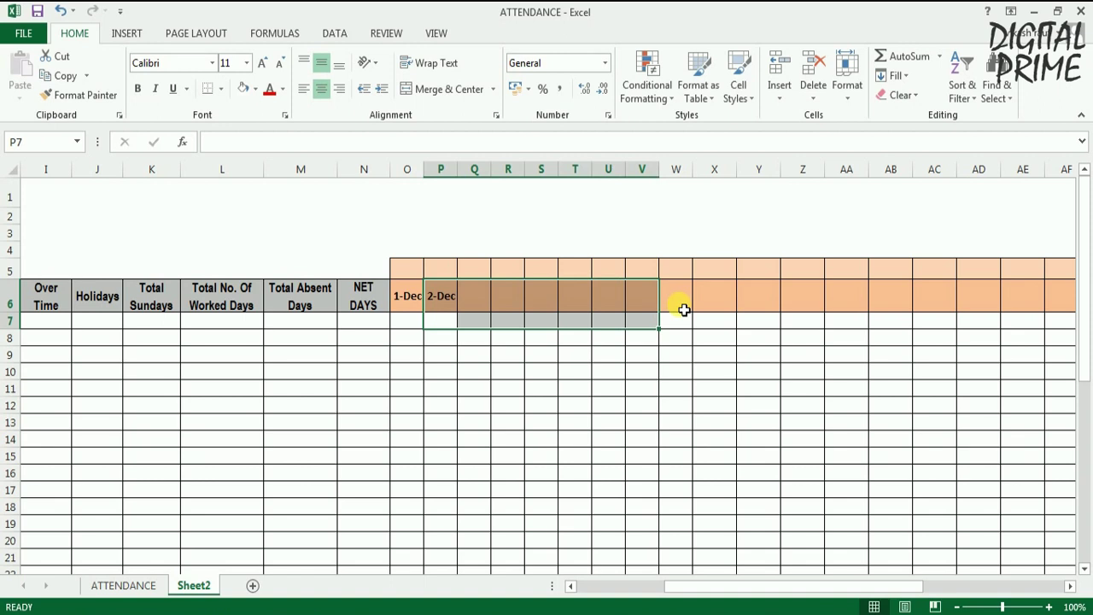
left_click(674, 299)
left_click(440, 295)
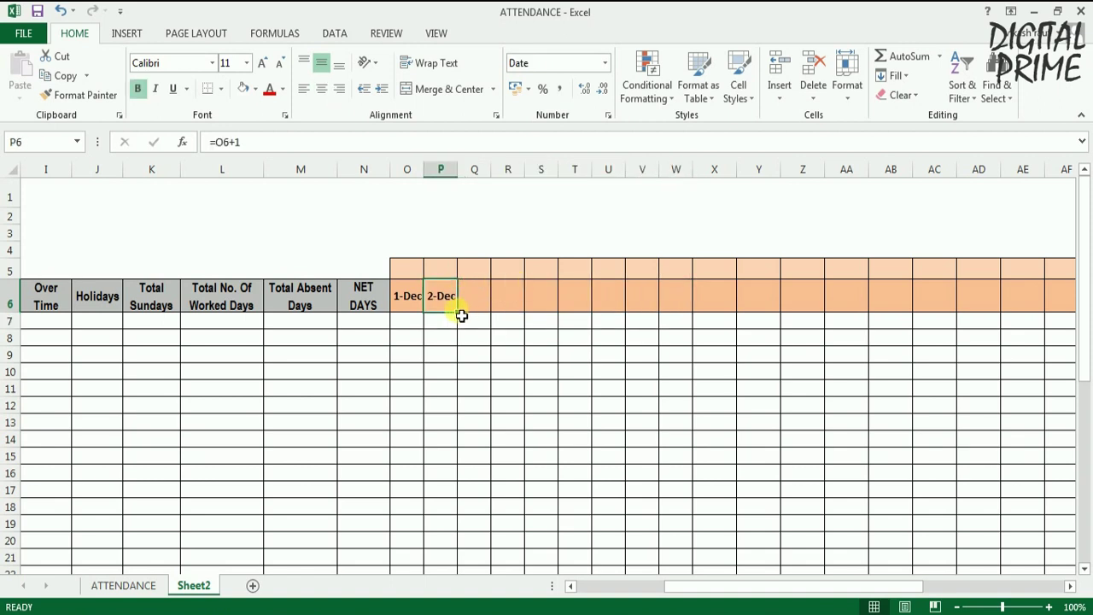
left_click_drag(440, 296, 720, 300)
left_click(795, 299)
Turn on 'Enable fill handle and cell drag-and-drop' in Advanced options, then fill dates to 31-Dec
left_click(29, 34)
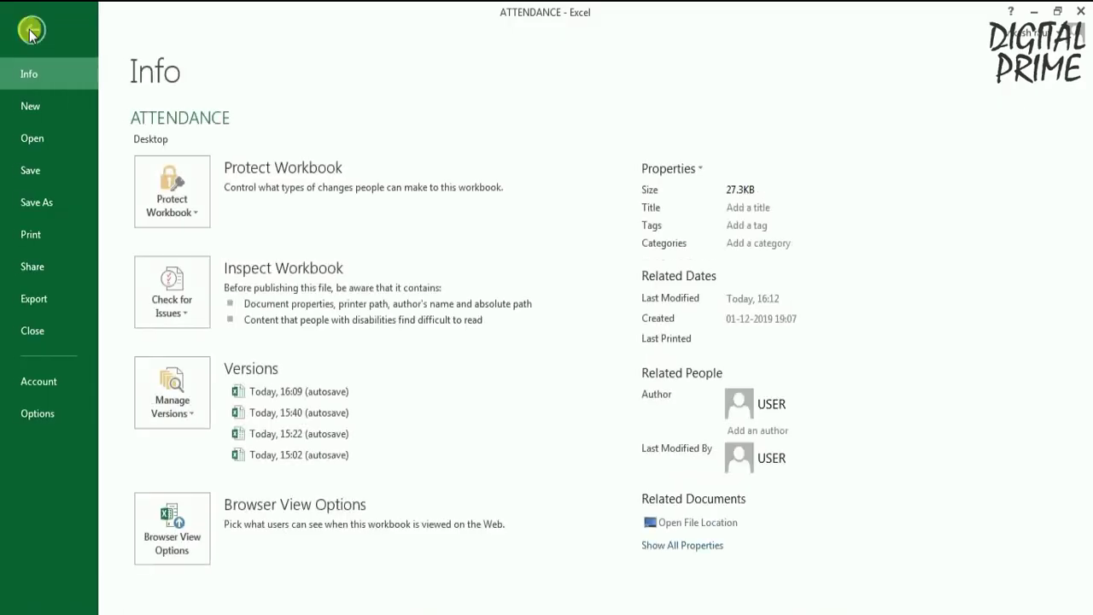
left_click(38, 414)
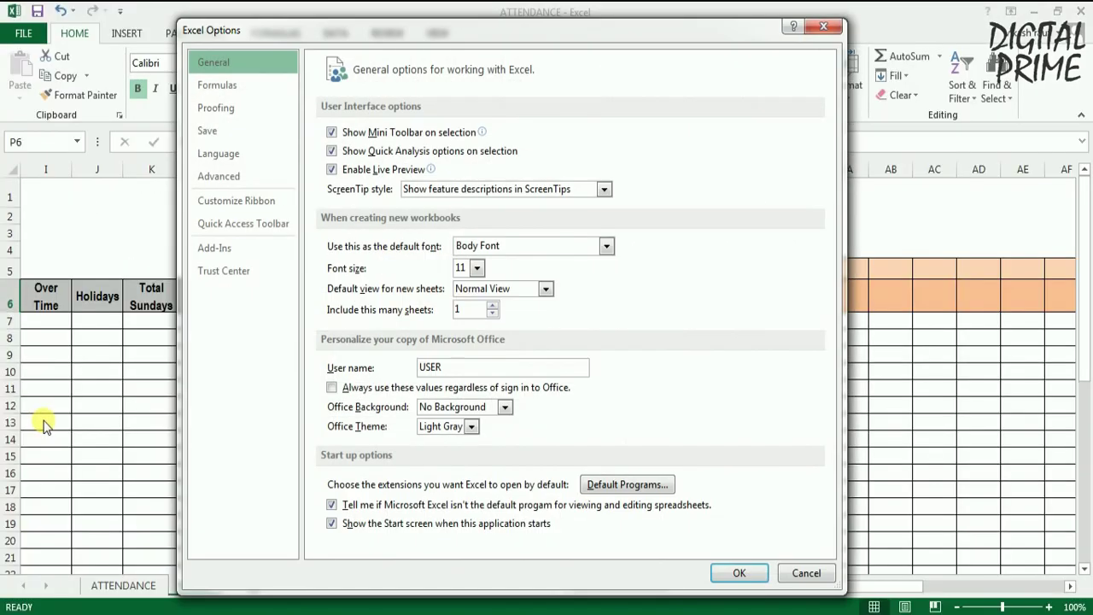
left_click_drag(433, 32, 441, 27)
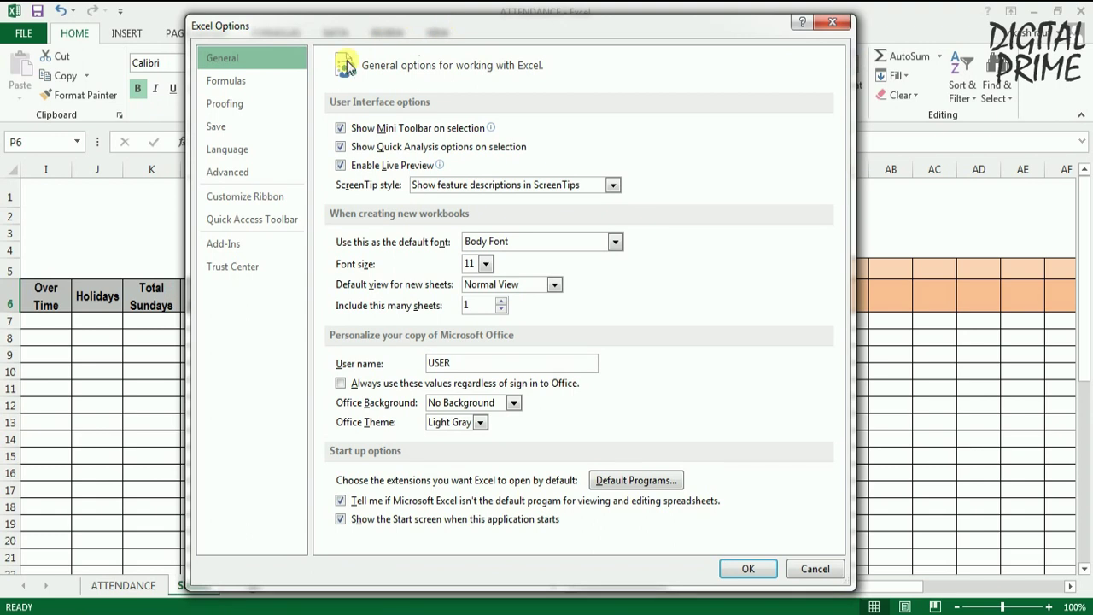
left_click(243, 172)
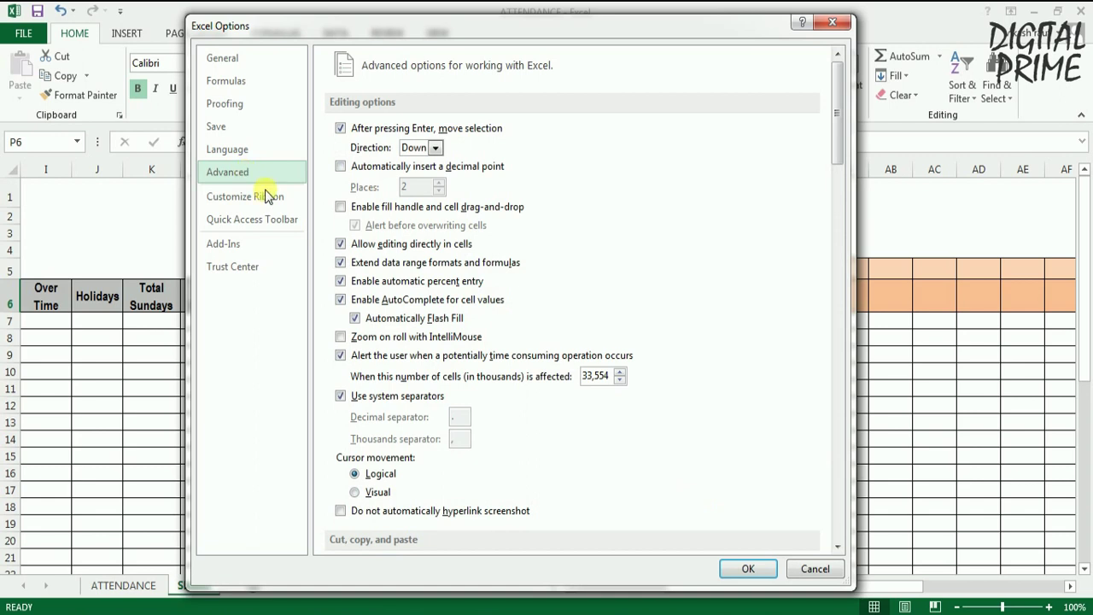
left_click(341, 207)
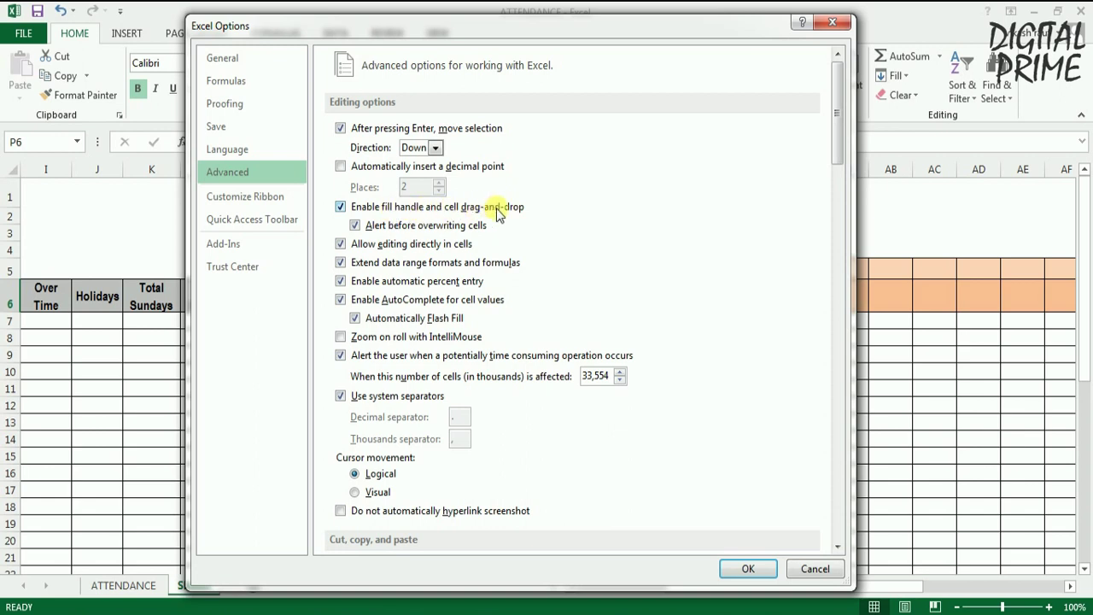
left_click(748, 569)
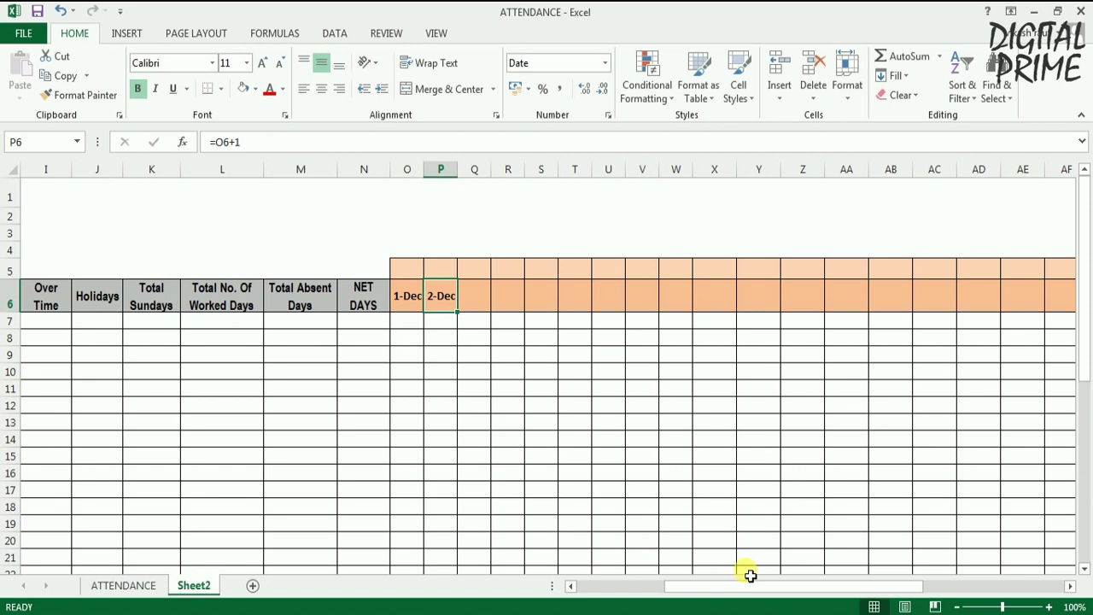
mouse_move(459, 312)
left_mouse_down()
mouse_move(1086, 308)
mouse_move(1014, 312)
left_mouse_up()
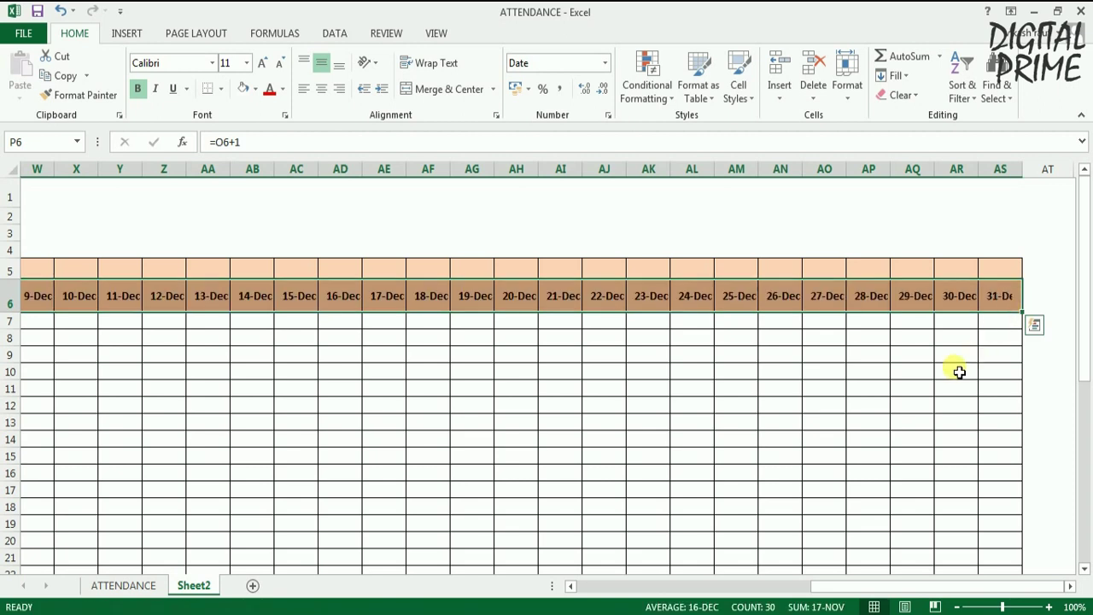
Scroll back and inspect the 1-Dec cell and the empty row 5 cell above it
left_click_drag(910, 587, 752, 586)
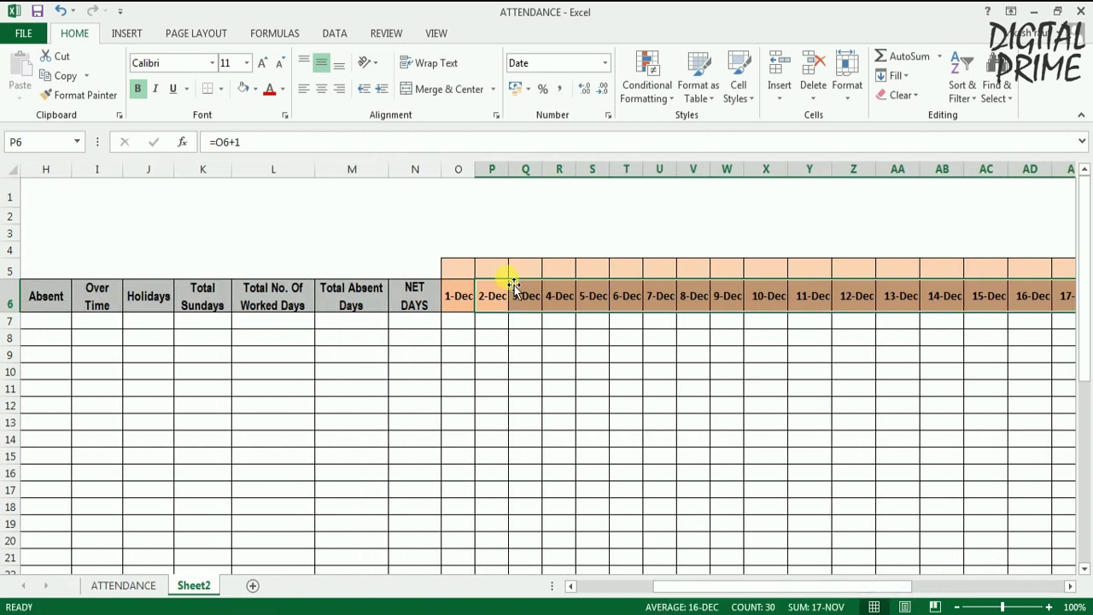
left_click(525, 339)
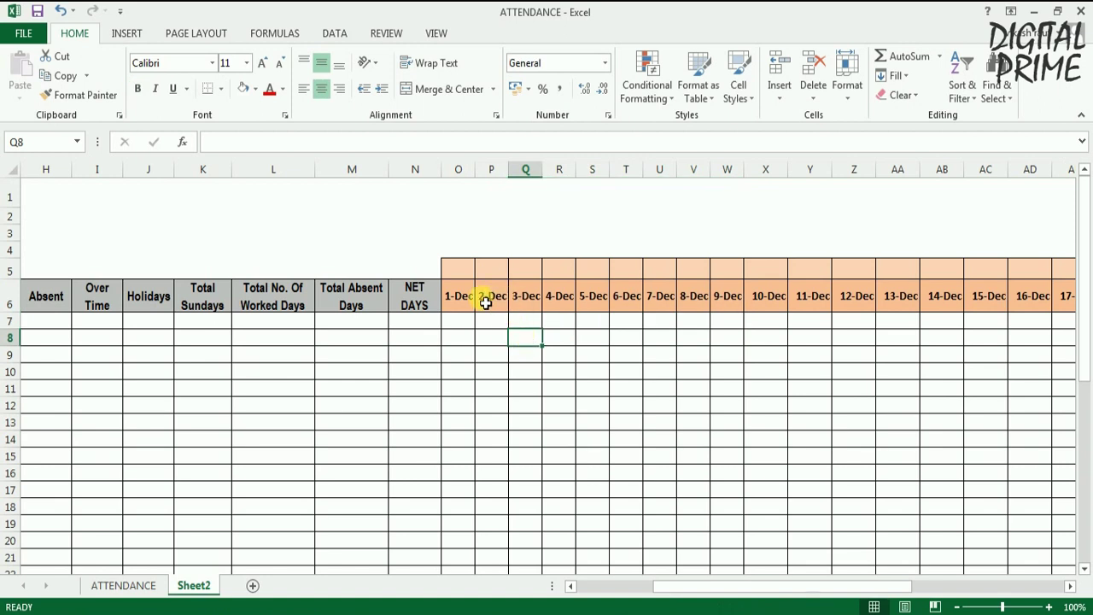
left_click(462, 276)
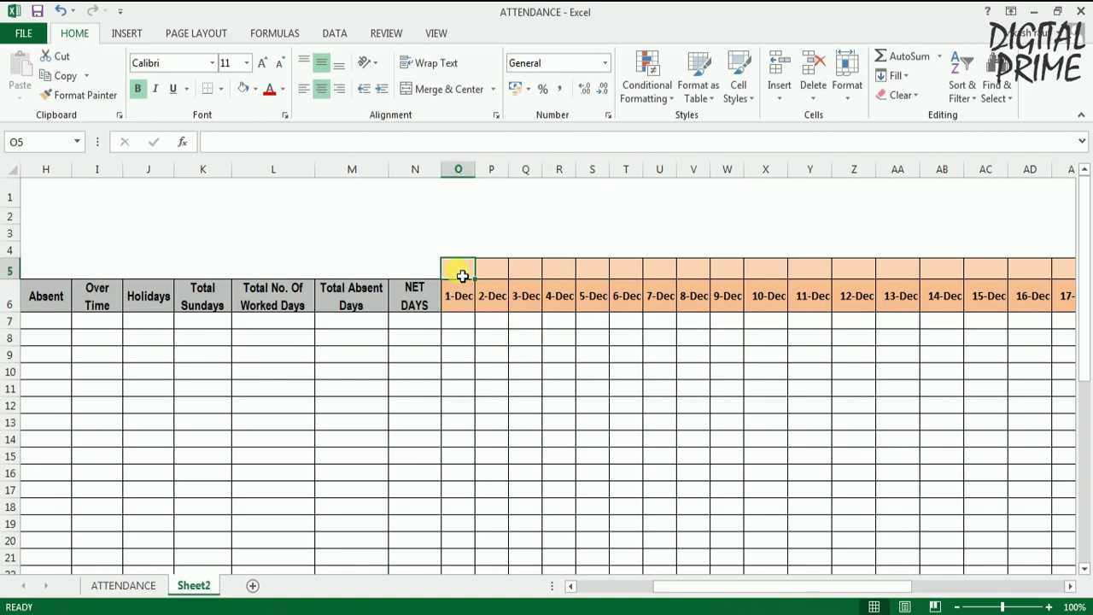
left_click(458, 296)
left_click(464, 276)
left_click(487, 276)
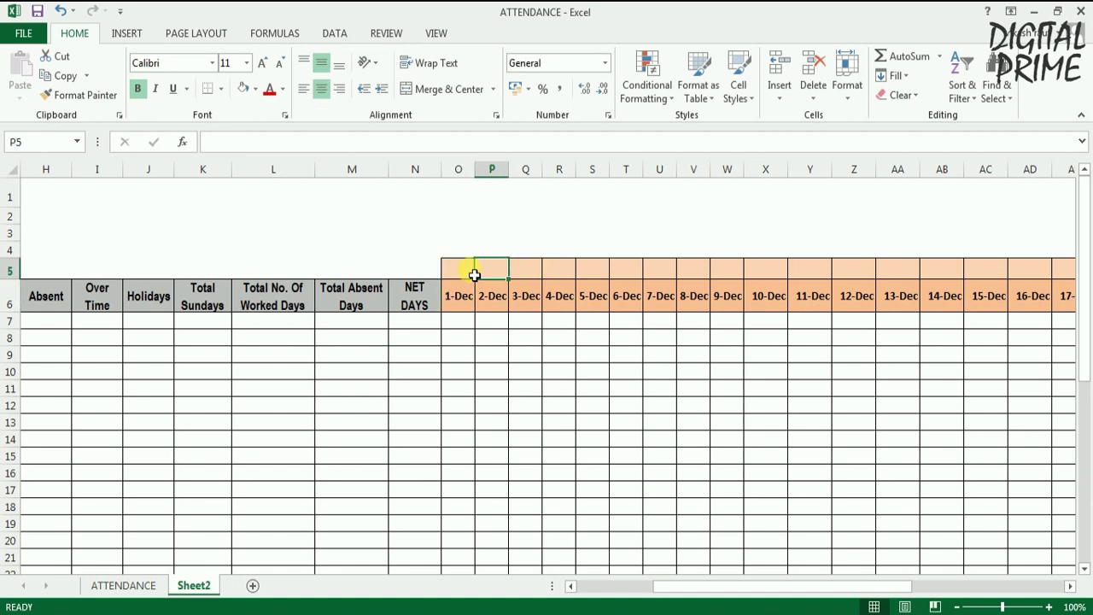
left_click(462, 277)
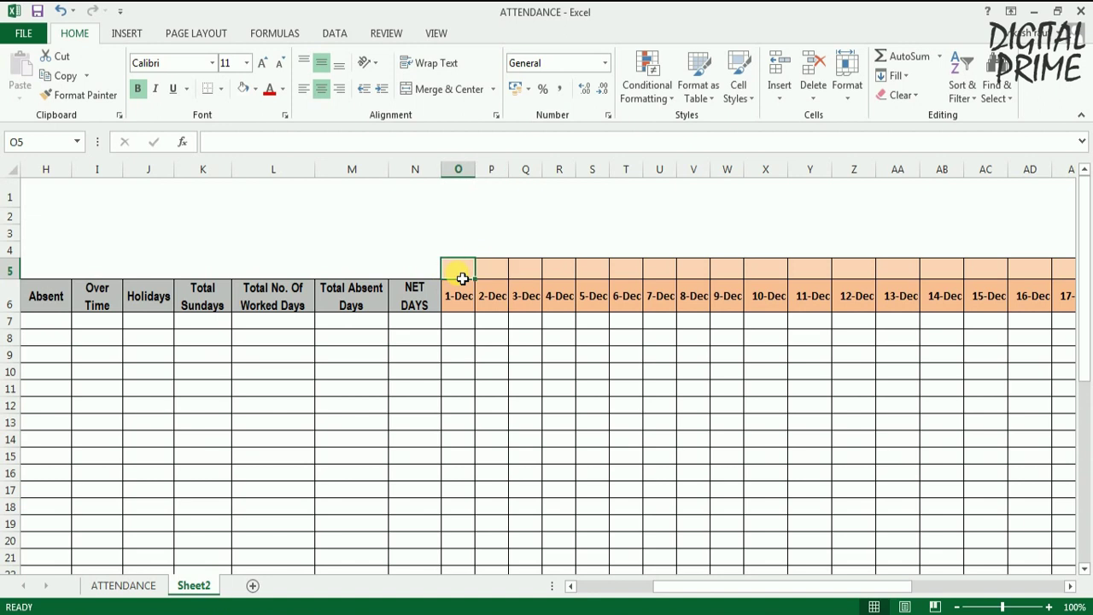
Enter =TEXT(O6,"DDD") in O5 to show the weekday of 1-Dec
type("=")
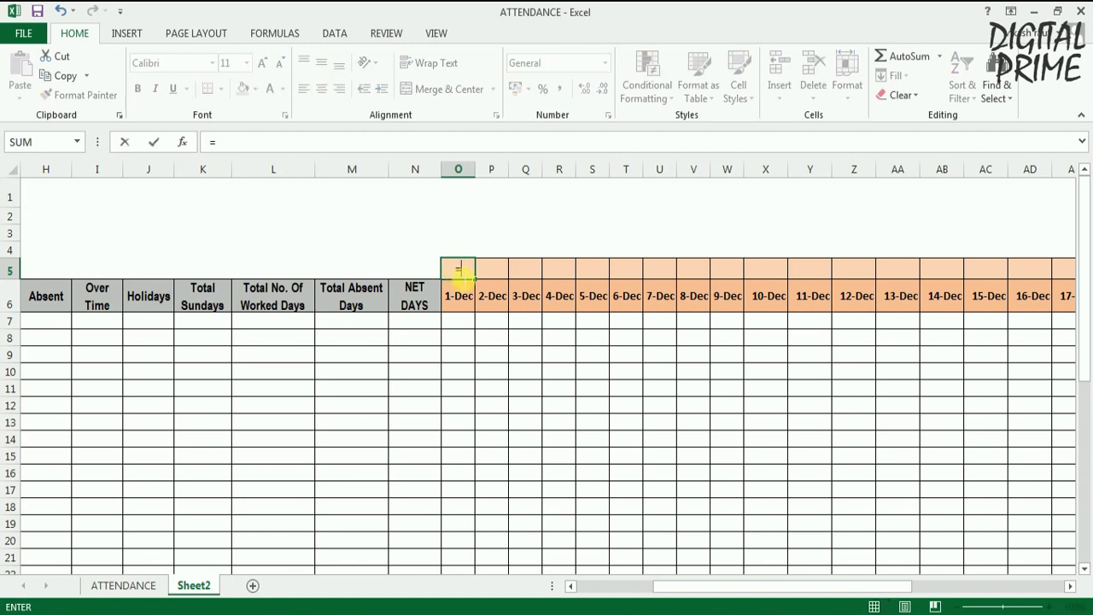
type("TEXT(")
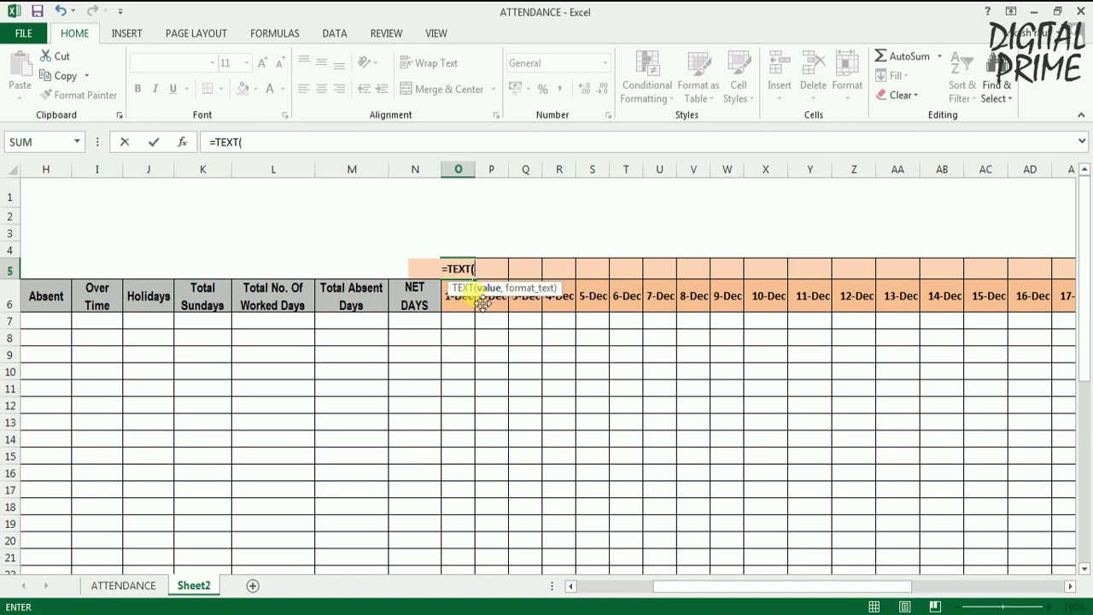
left_click(462, 308)
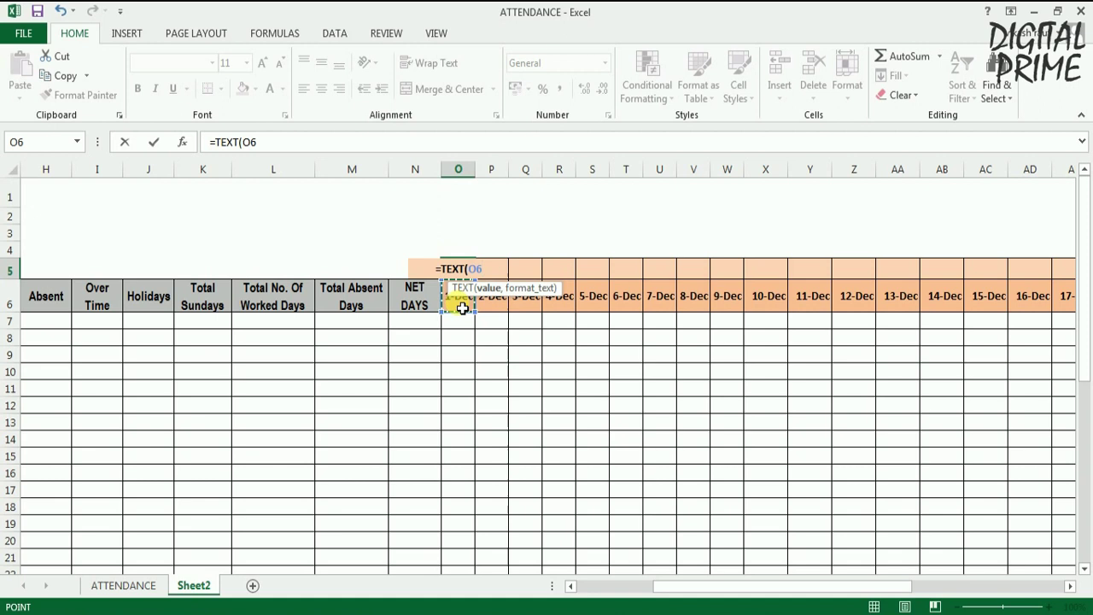
type(",")
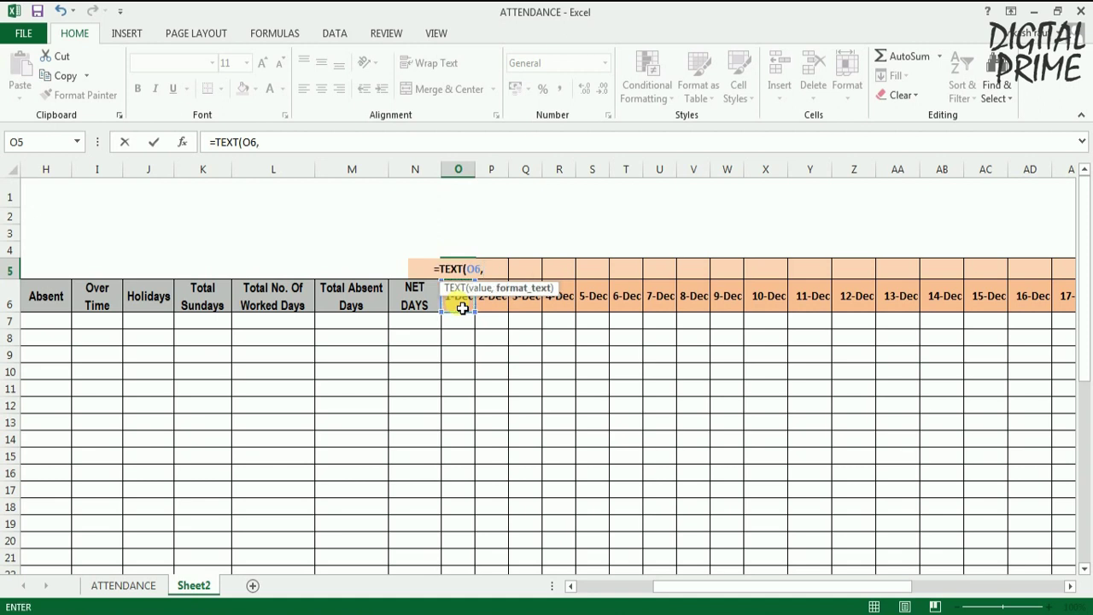
type("\"DDD\"")
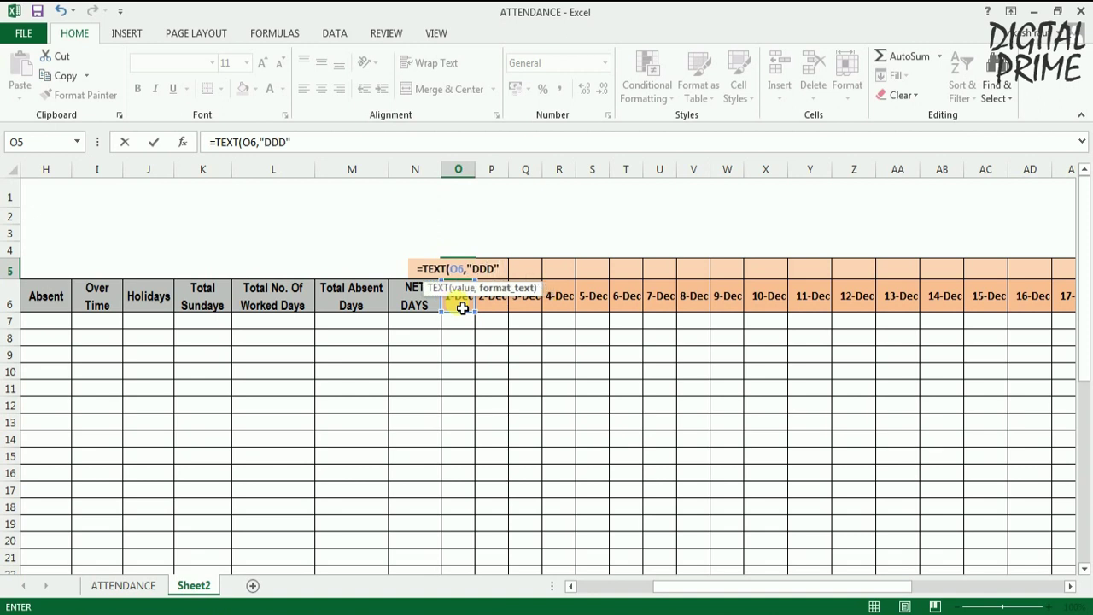
type(")")
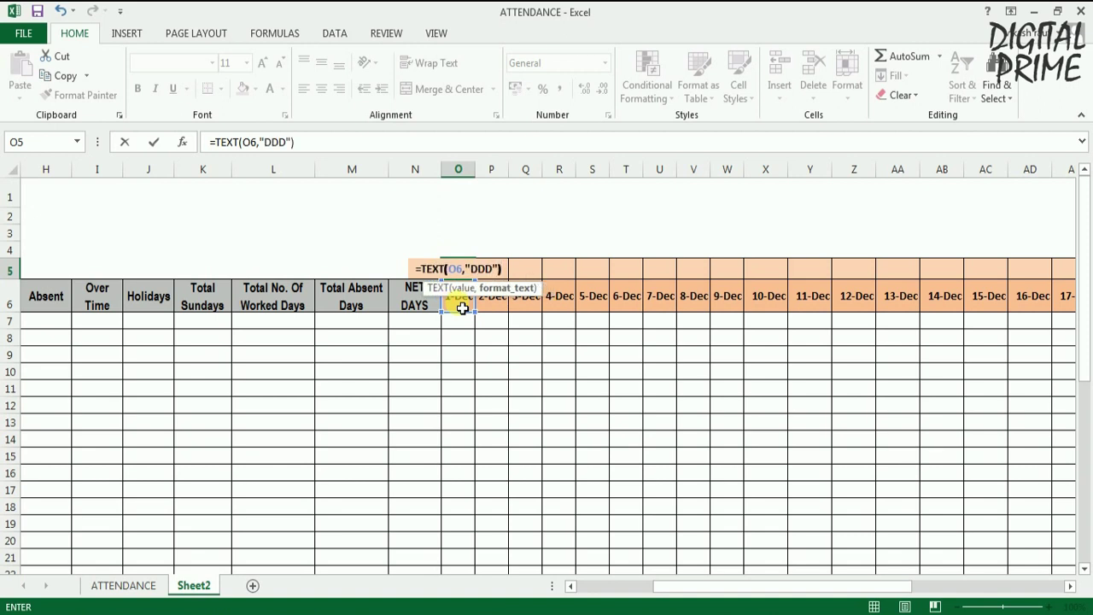
key("Return")
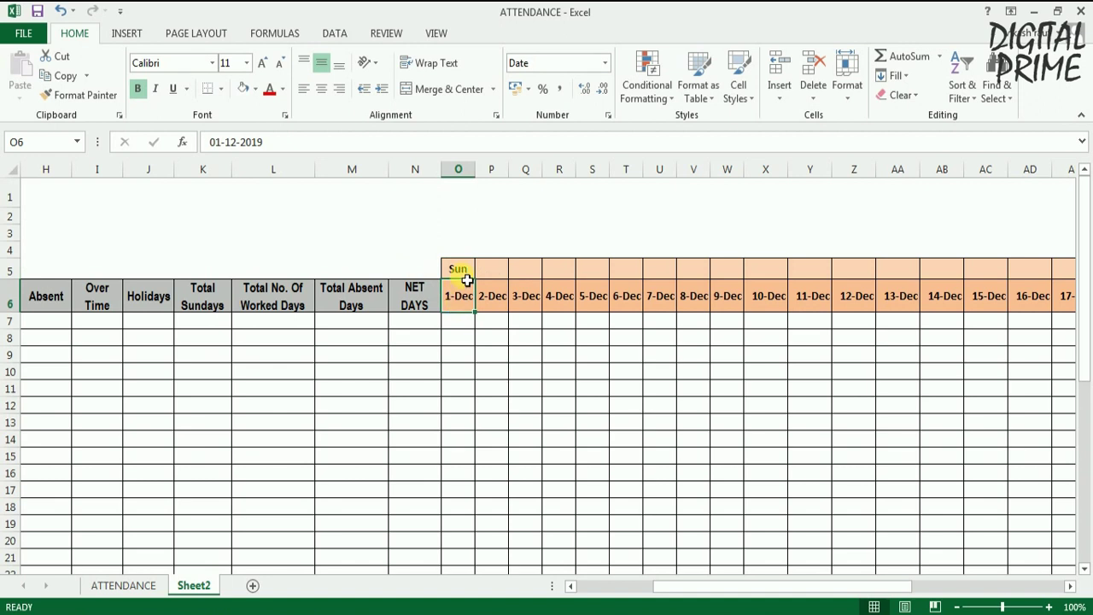
Copy the weekday formula across O5:AS5, then view the ATTENDANCE sheet for reference
left_click(463, 274)
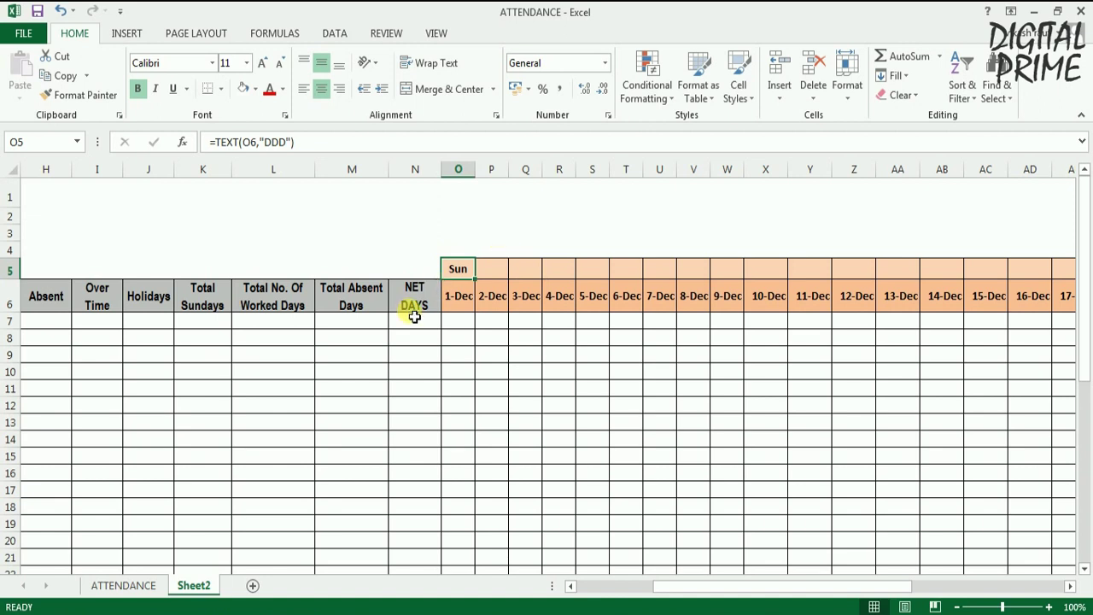
key("ctrl+c")
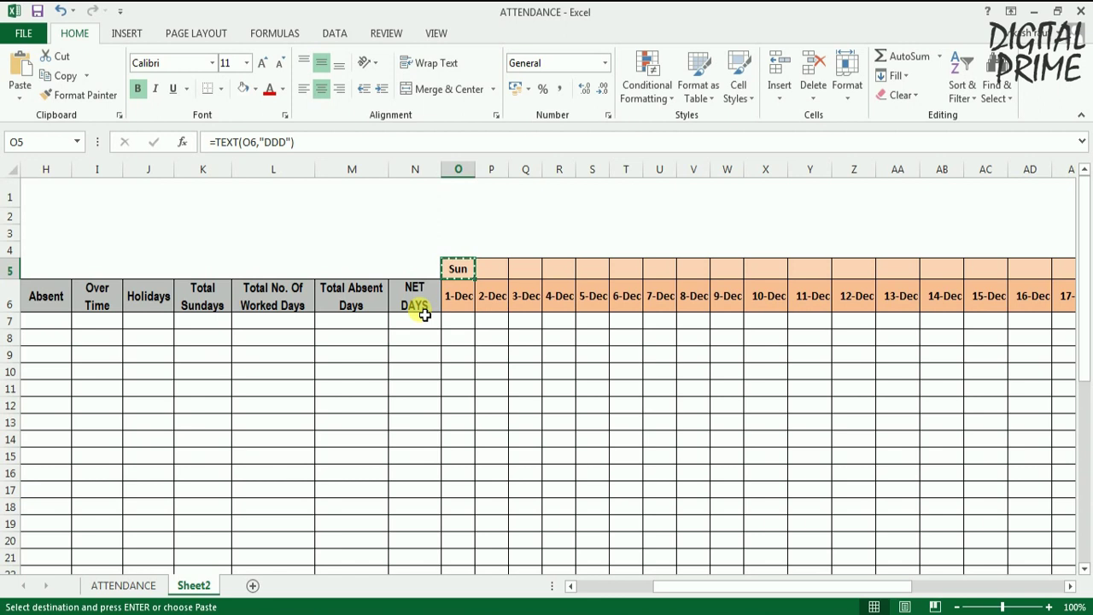
key("shift+Right")
key("shift+Right")
key("shift+Right")
key("shift+Right")
key("shift+Right")
key("shift+Right")
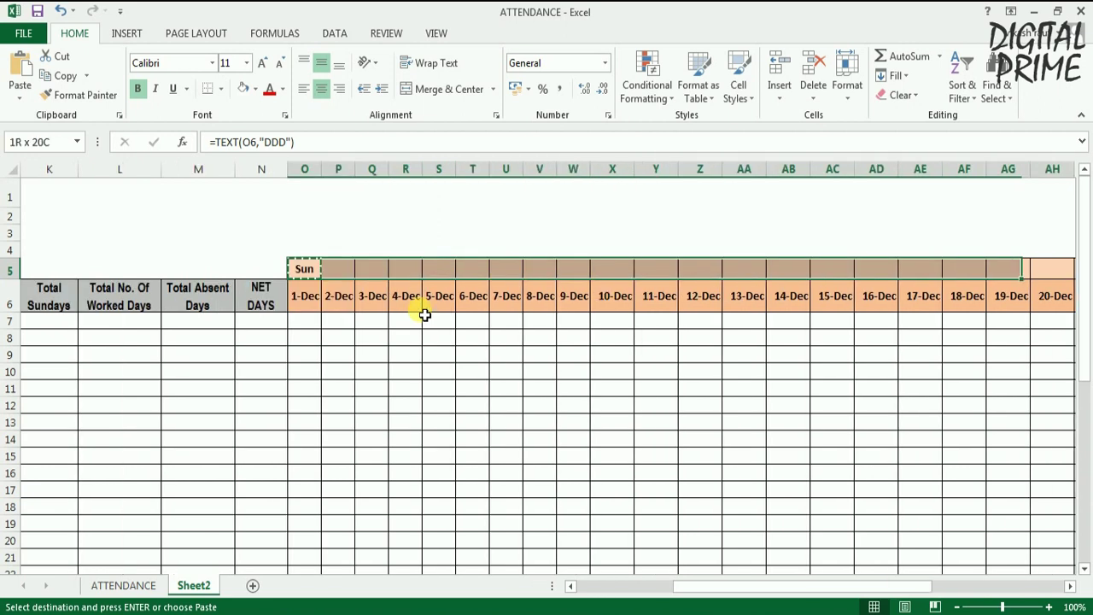
key("shift+Right")
key("shift+Right")
key("shift+Right")
key("shift+Left")
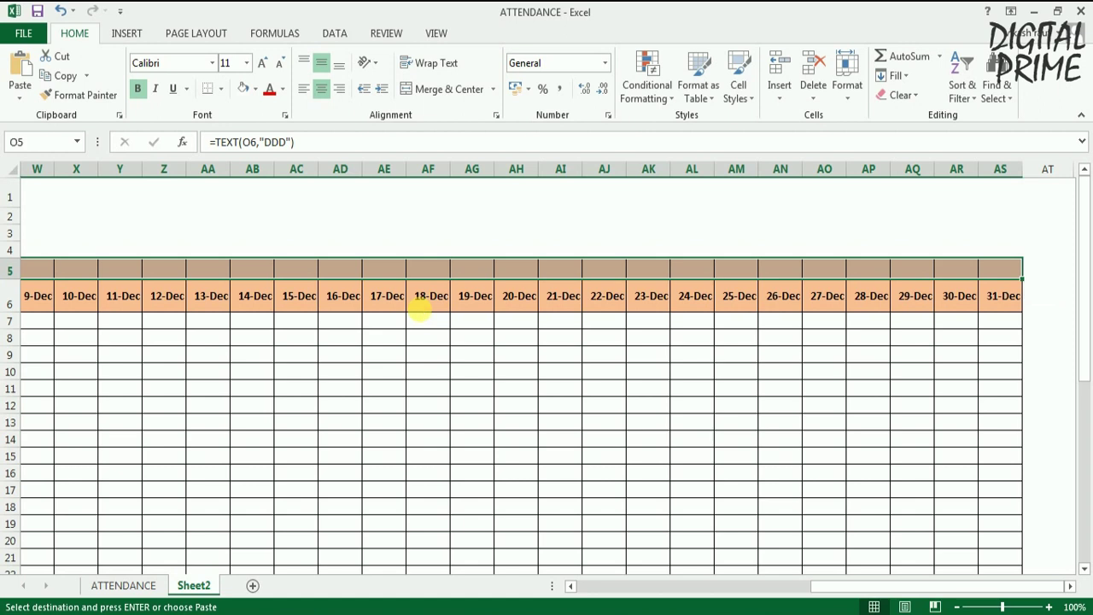
key("Return")
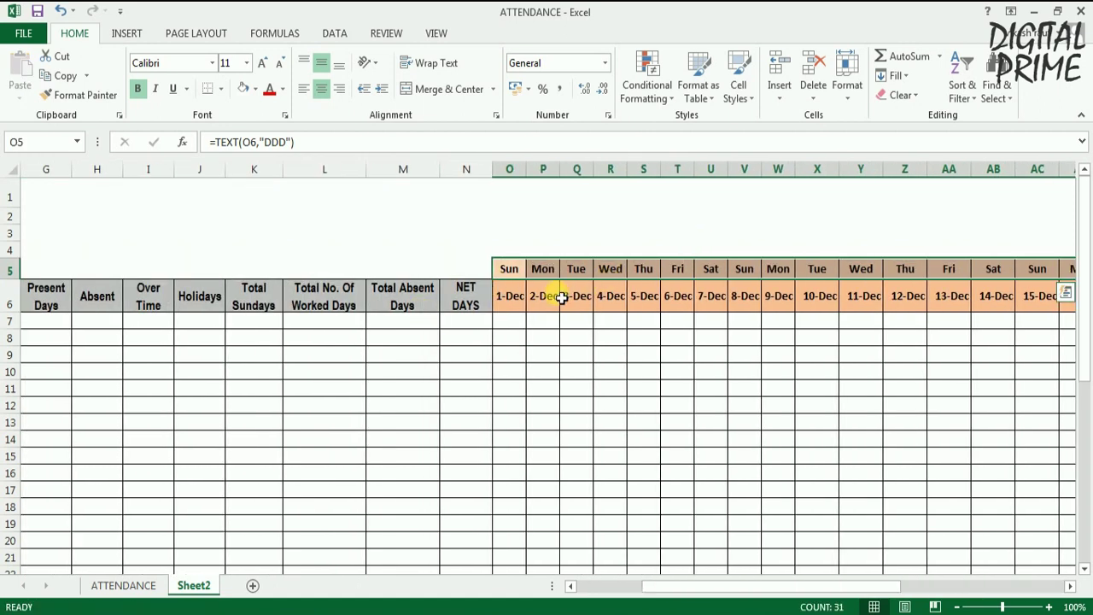
left_click(513, 268)
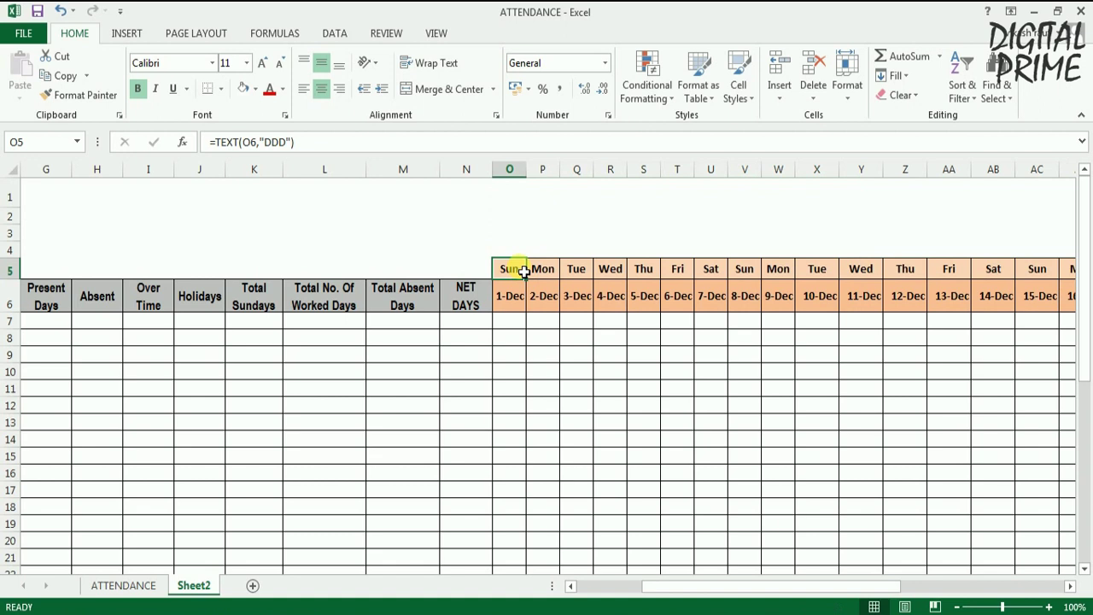
left_click(128, 590)
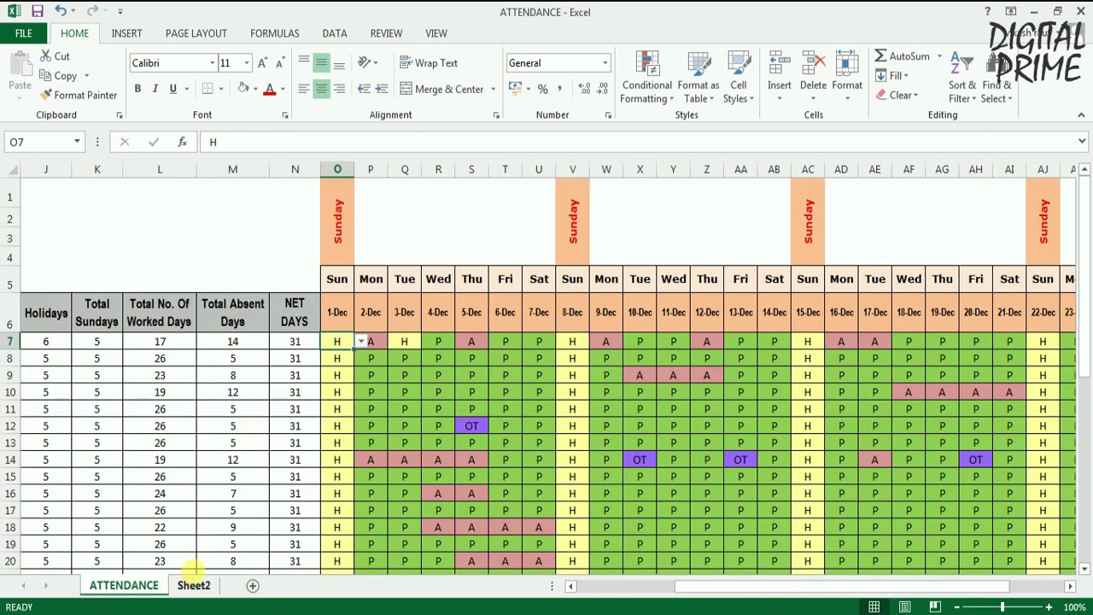
Unmerge the wide merged block in rows 1–4 above the date columns
left_click(194, 588)
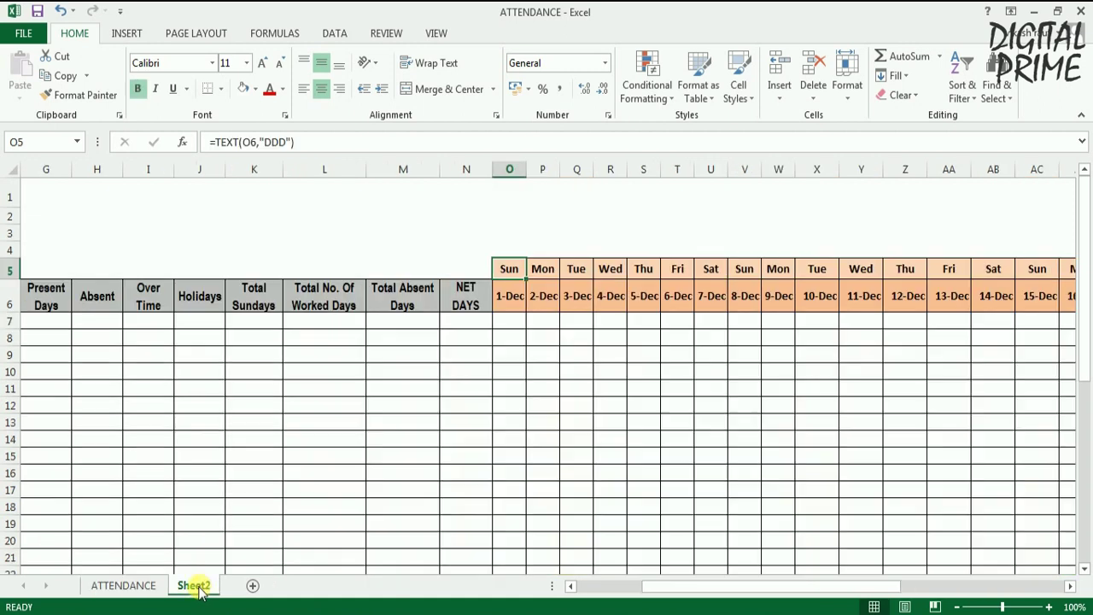
left_click_drag(508, 254, 507, 196)
key("ctrl+shift+Right")
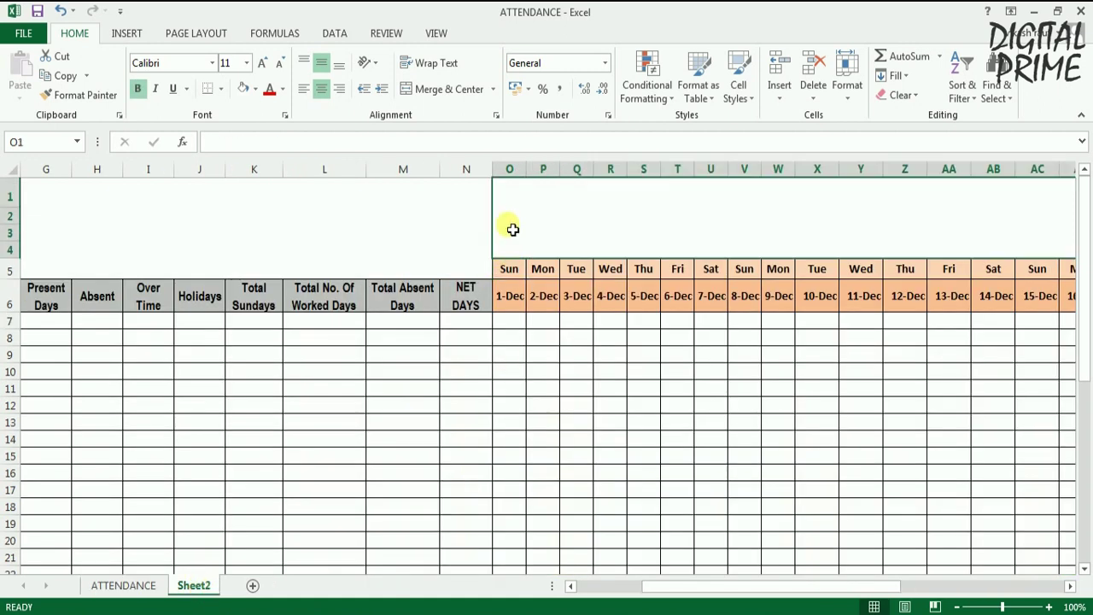
left_click(452, 88)
left_click(576, 269)
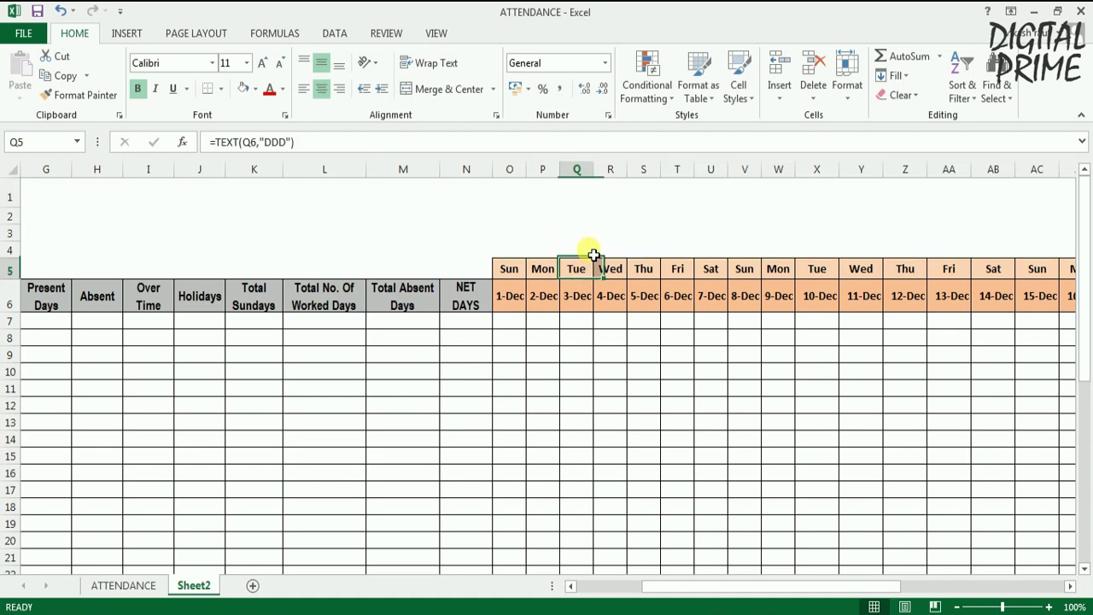
Merge O1:O4 above Sun 1-Dec and enter SUNDAY in it
left_click(512, 251)
left_click_drag(518, 258, 517, 198)
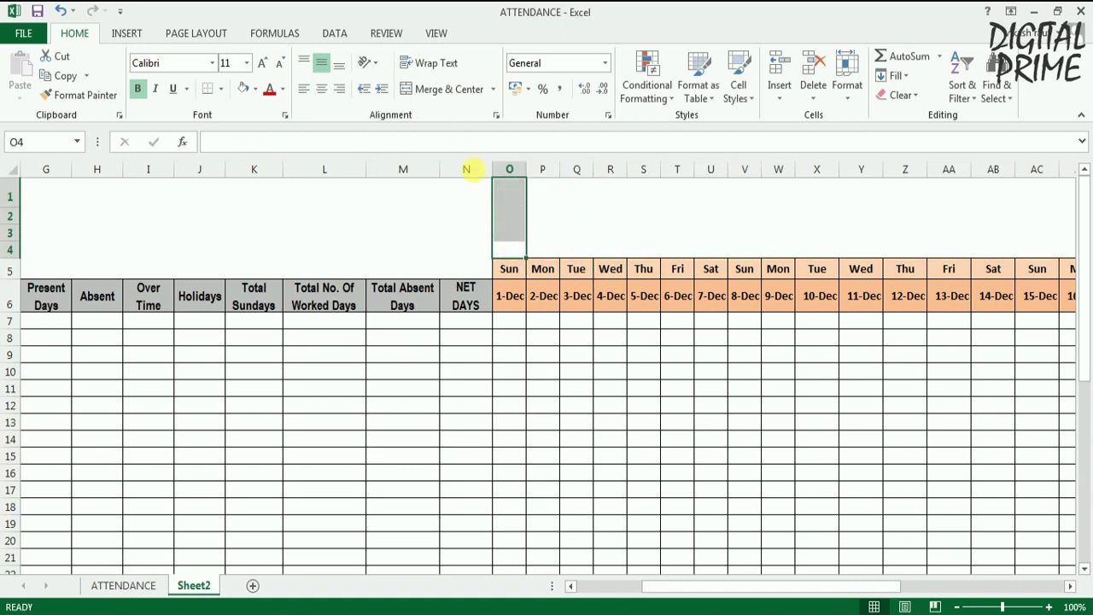
left_click(421, 93)
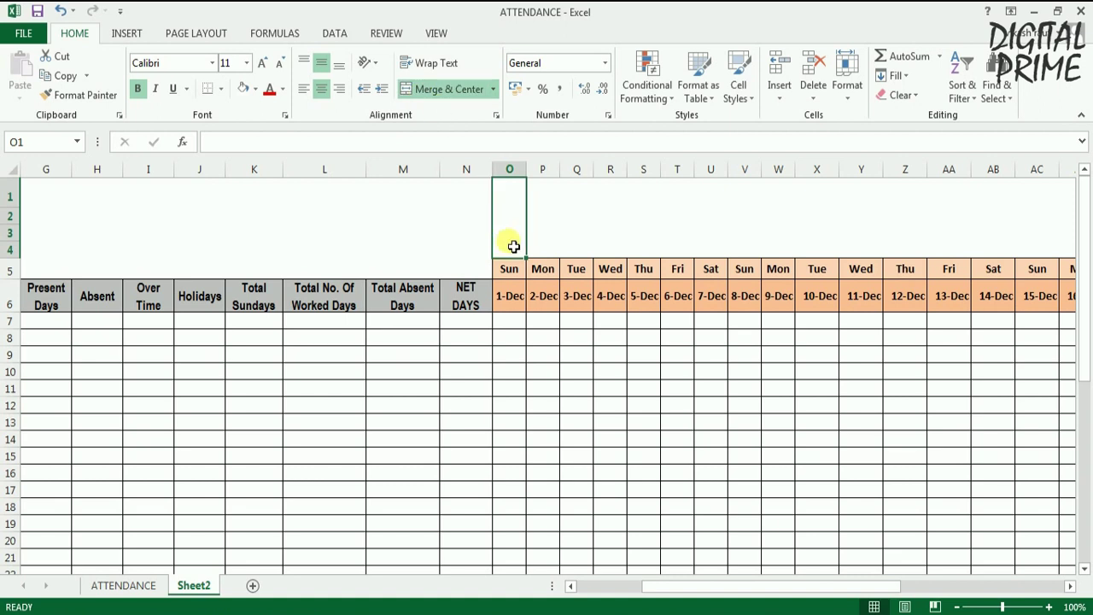
type("SUNDAY")
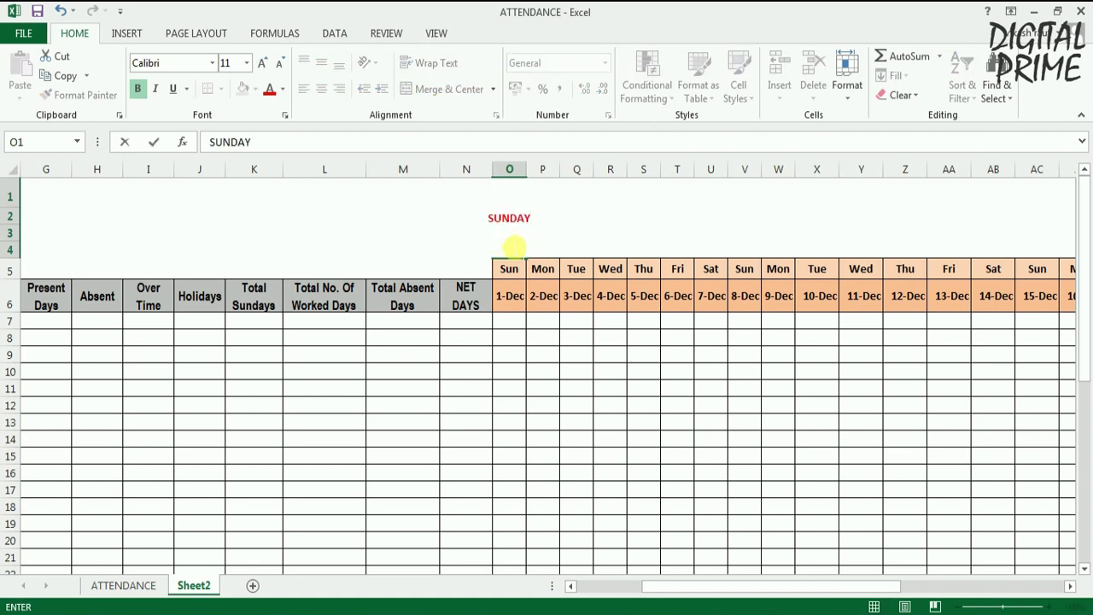
key("Return")
left_click(515, 245)
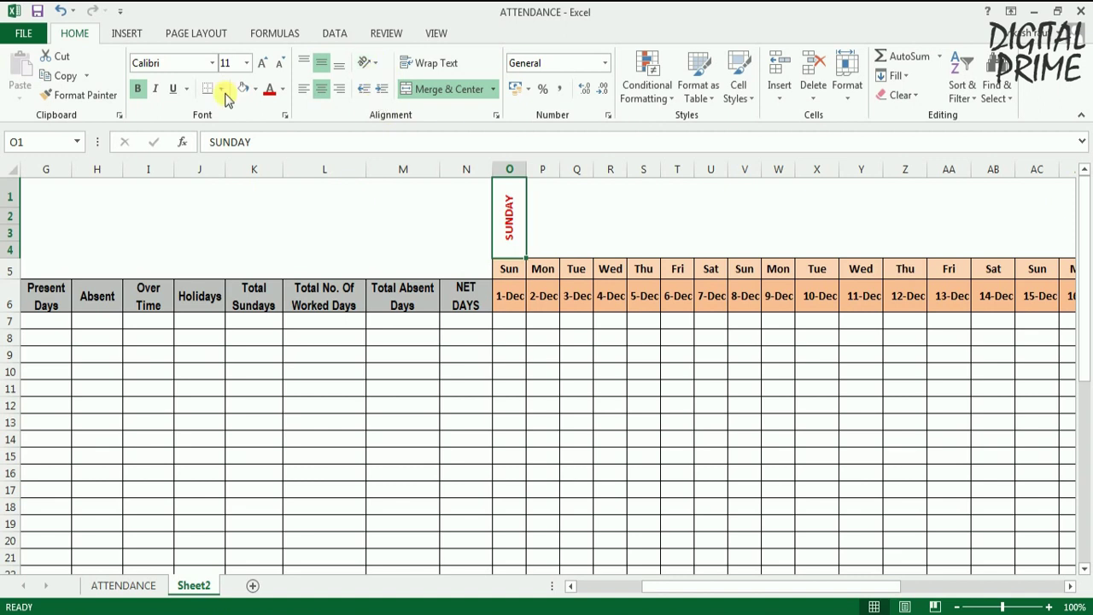
Rotate the SUNDAY text to read vertically and fill its cell orange
left_click(376, 70)
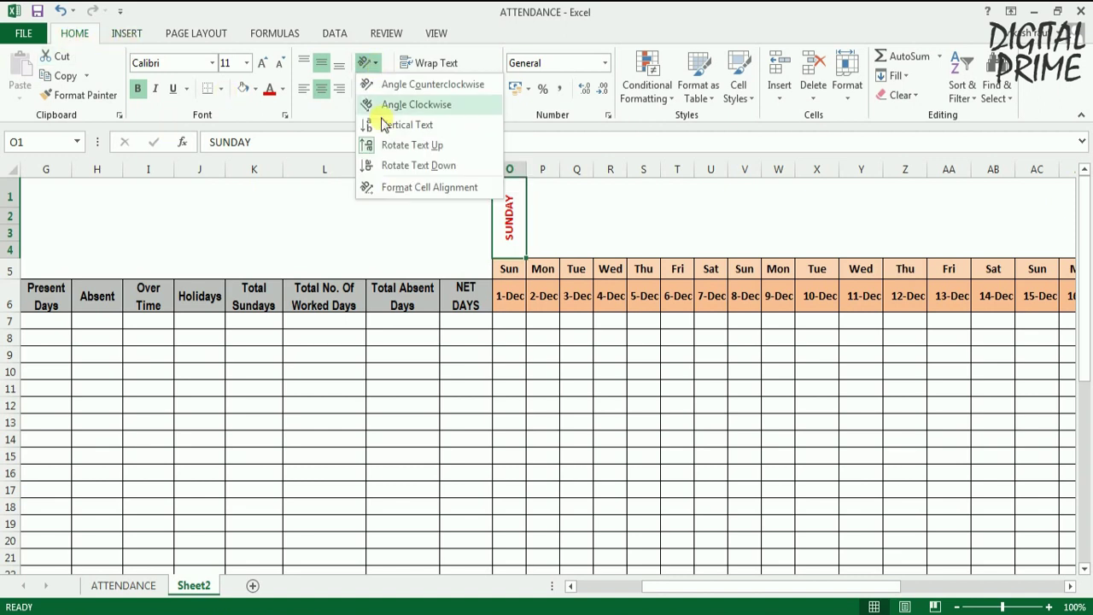
left_click(395, 144)
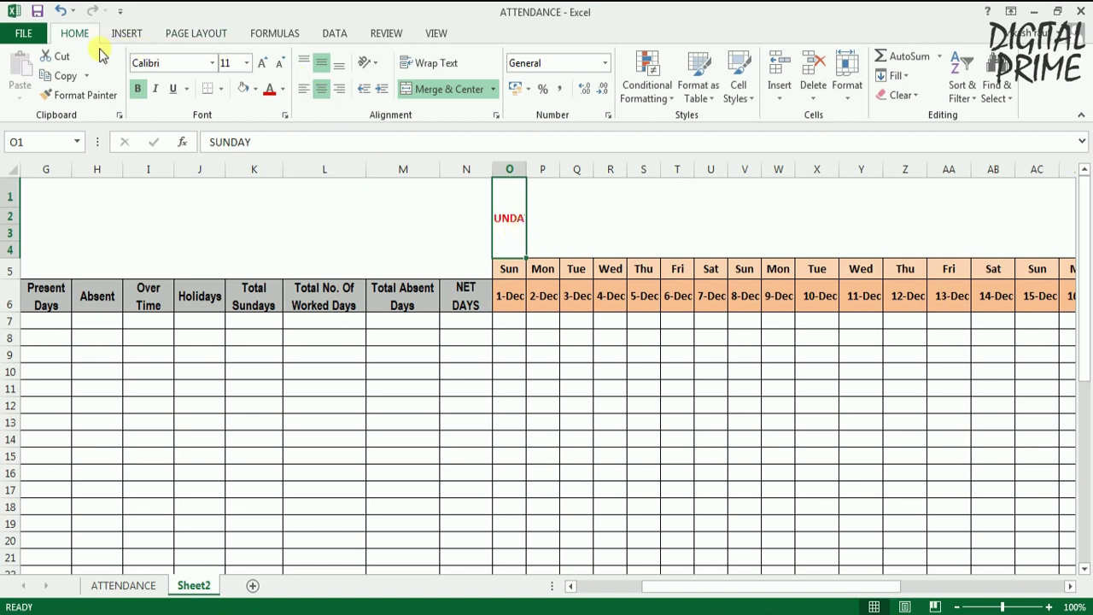
left_click(377, 64)
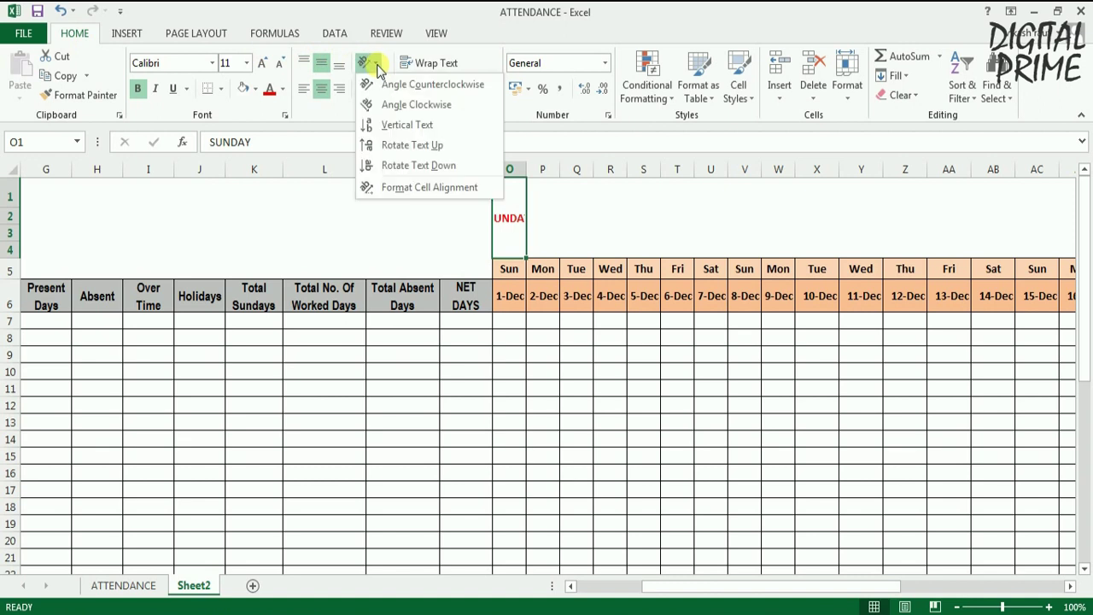
left_click(408, 145)
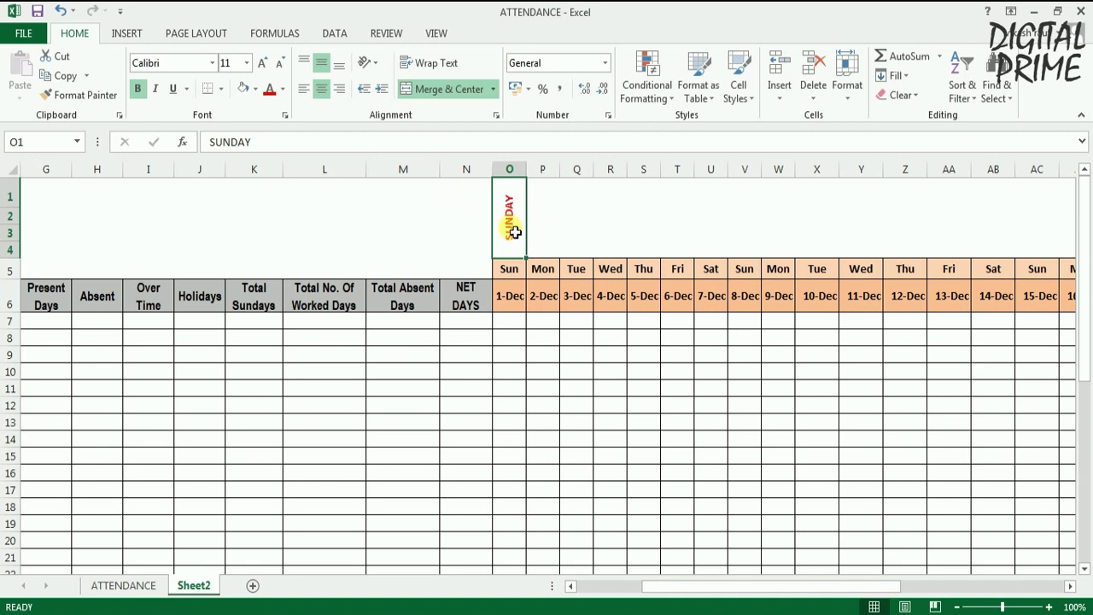
left_click(253, 89)
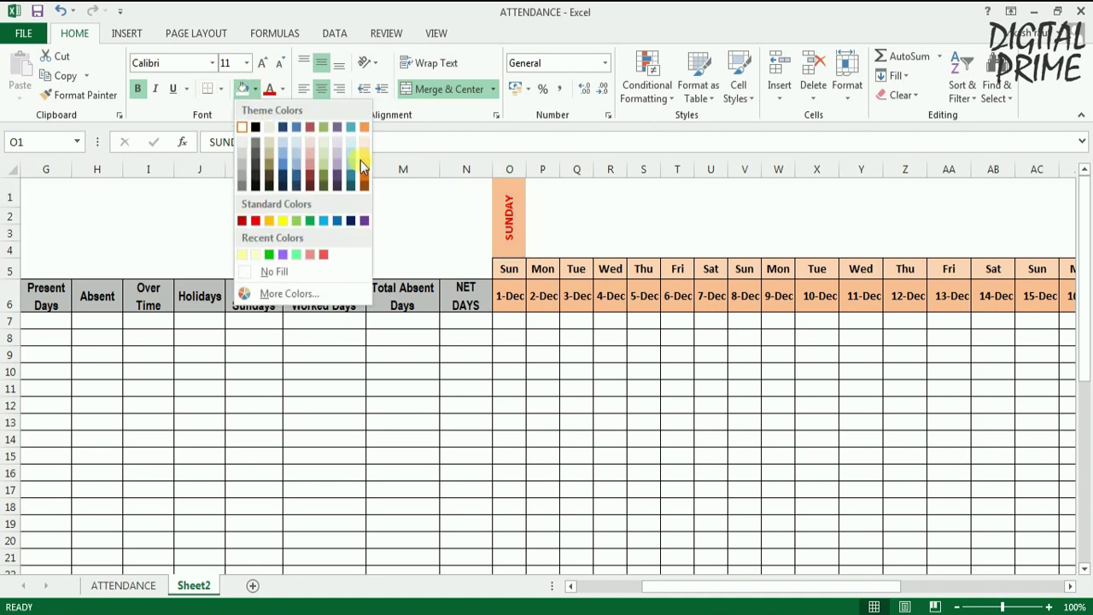
left_click(360, 160)
left_click(643, 215)
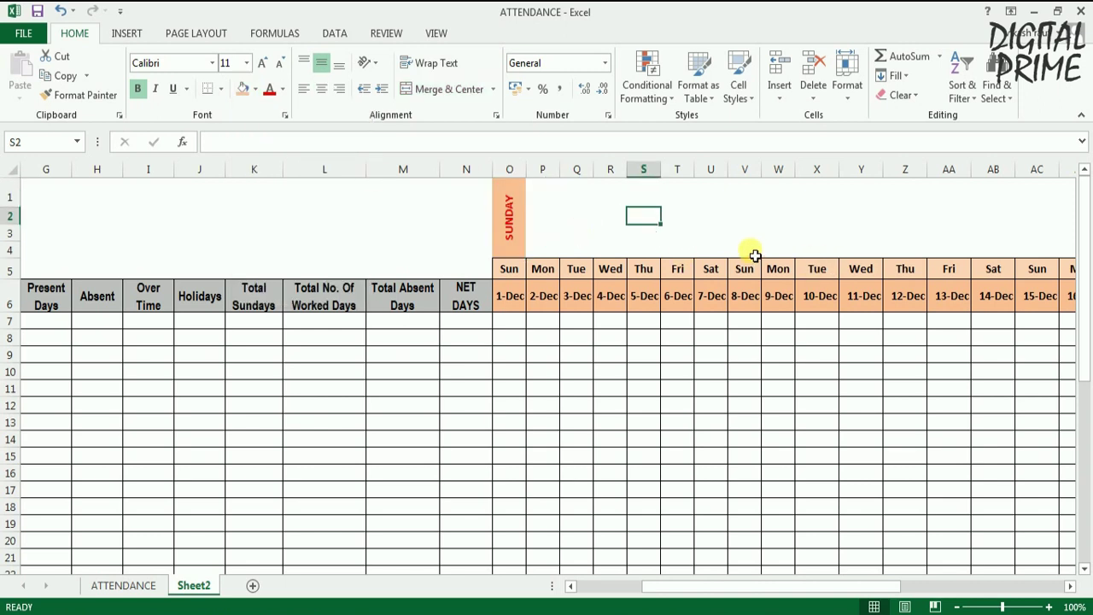
Merge V1:V4 and AC1:AC4 and paste the SUNDAY banner above 8-Dec and 15-Dec
left_click_drag(746, 250, 751, 195)
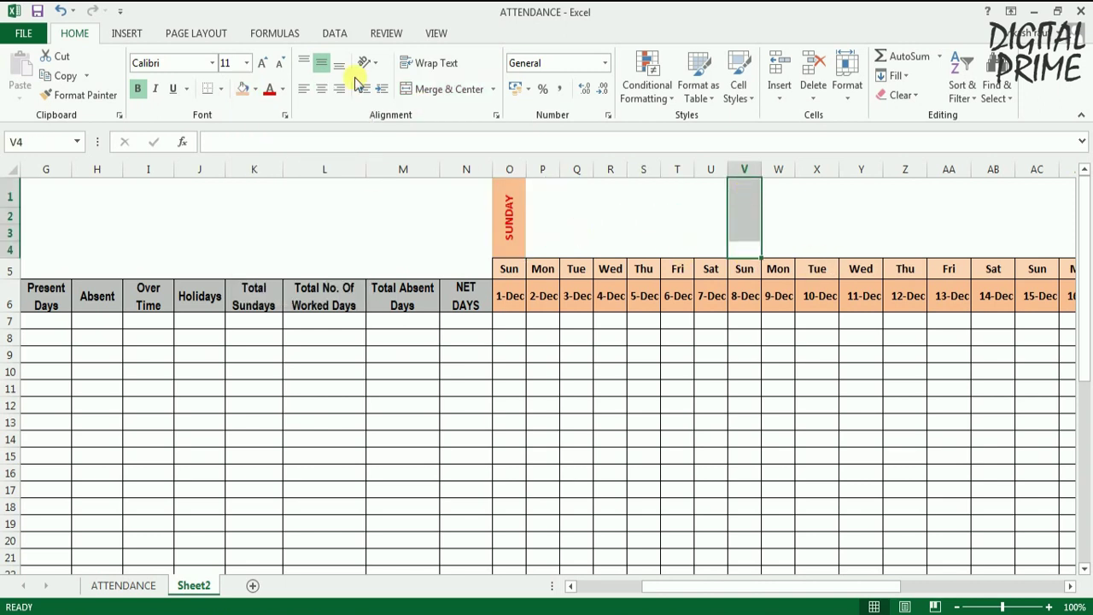
left_click(416, 89)
left_click(512, 221)
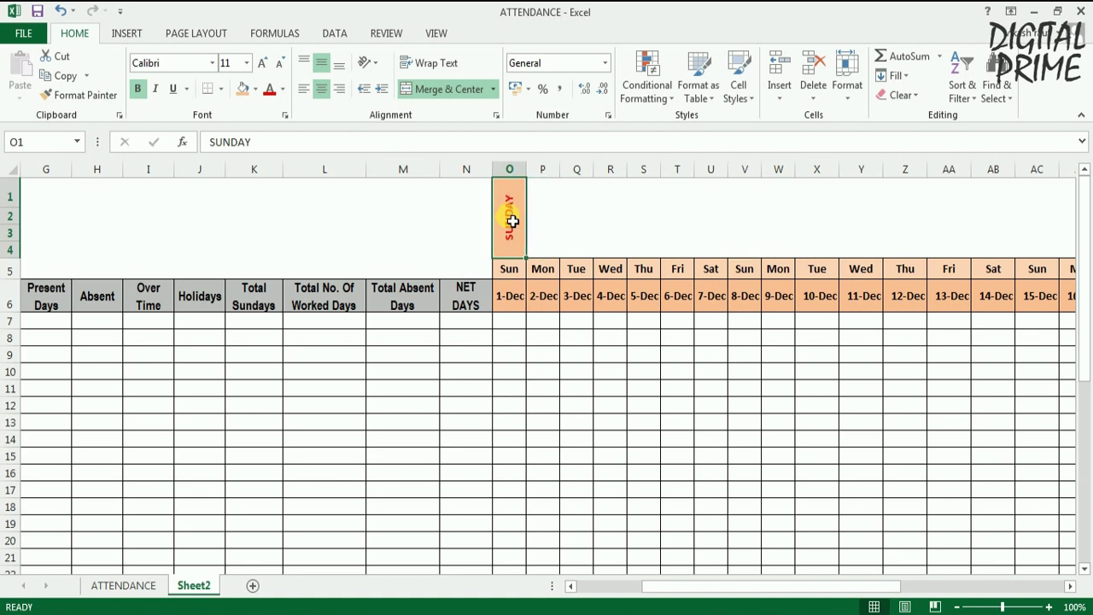
key("ctrl+c")
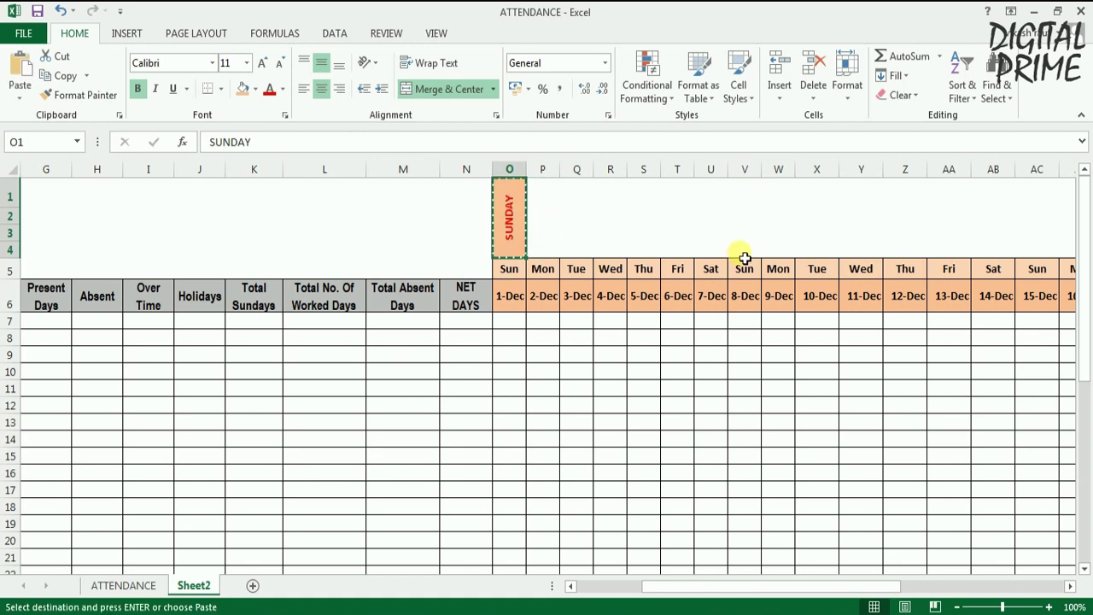
left_click(744, 255)
key("ctrl+v")
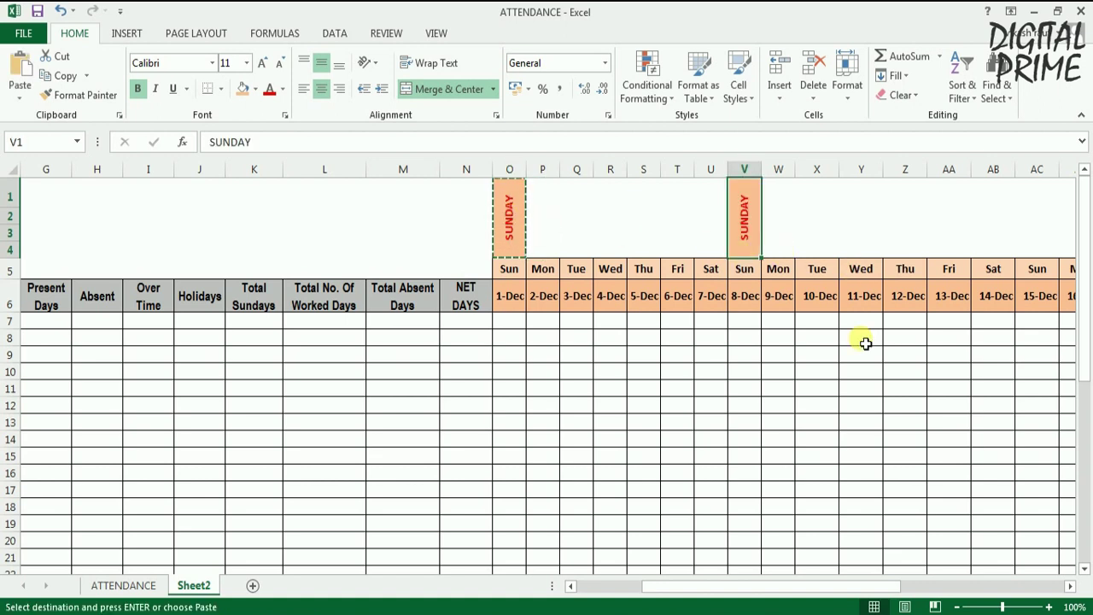
left_click_drag(842, 586, 906, 585)
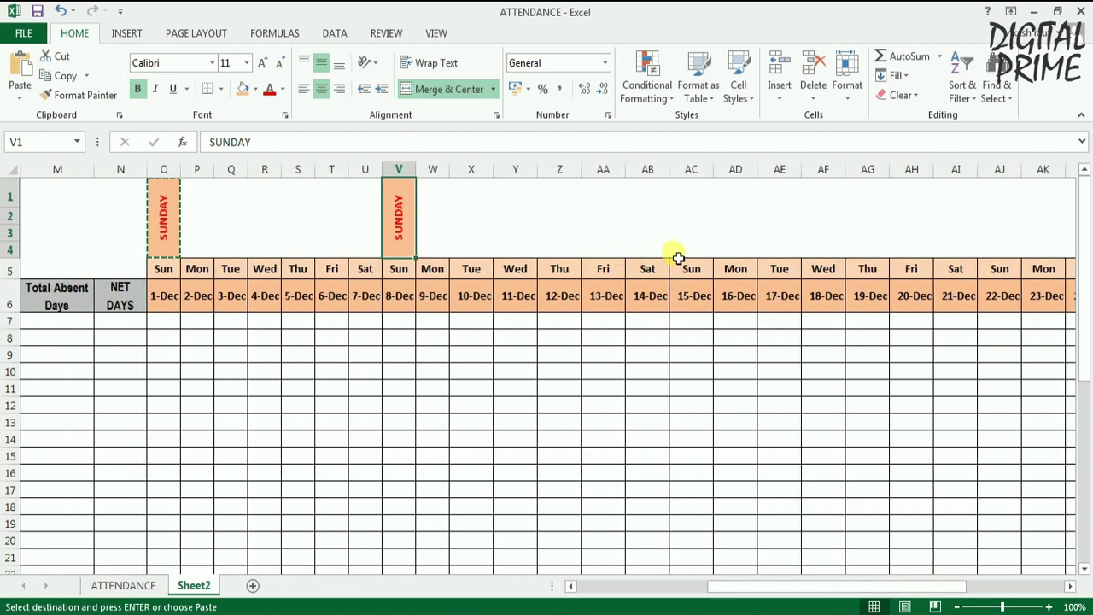
left_click_drag(693, 251, 691, 197)
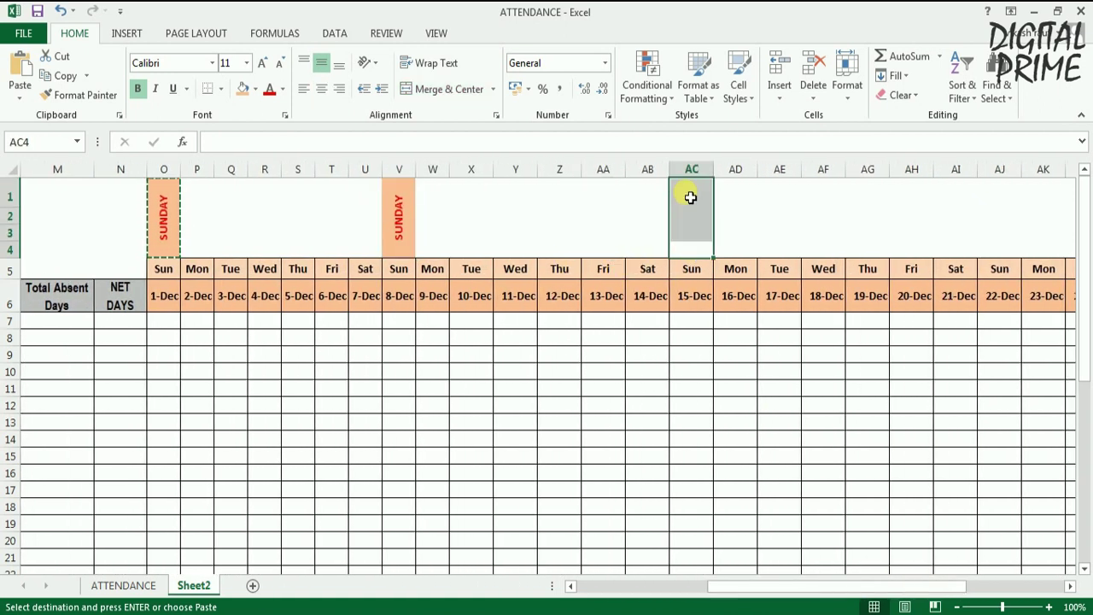
left_click(439, 90)
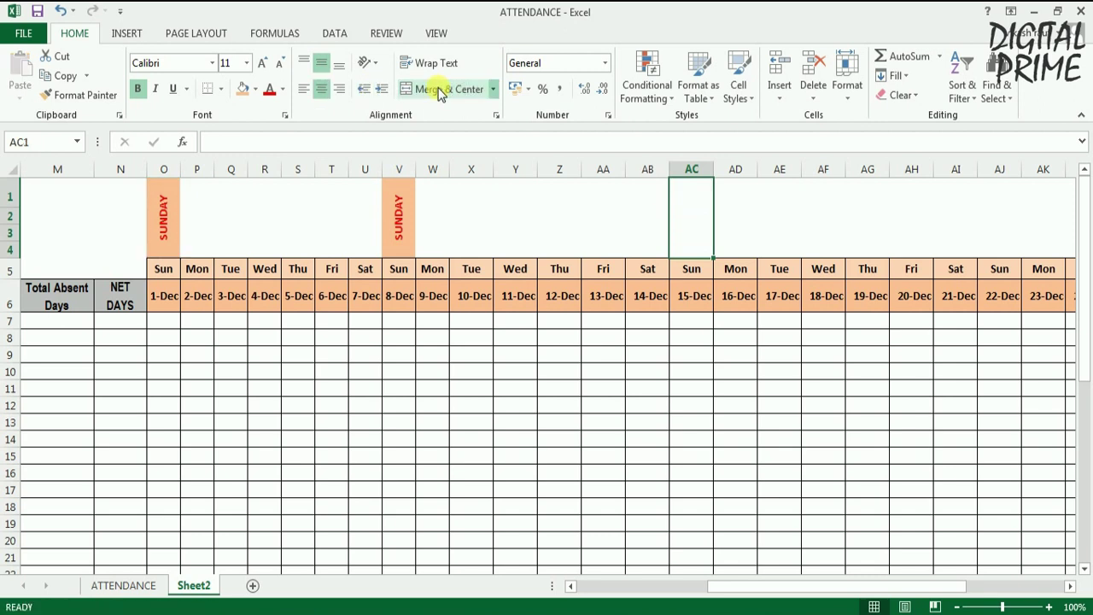
left_click(402, 227)
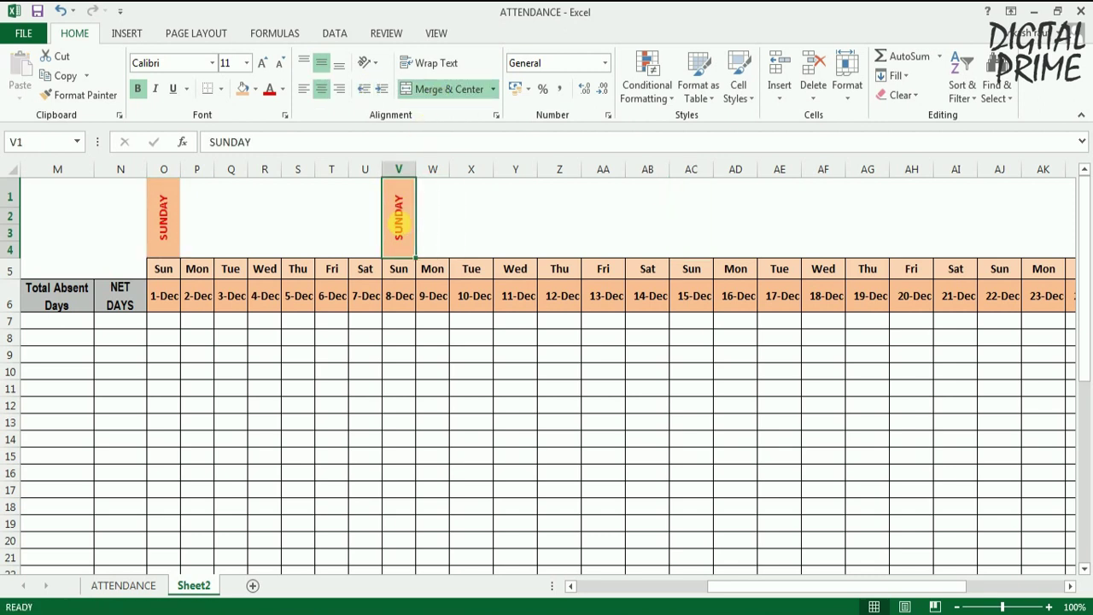
key("ctrl+c")
left_click(702, 252)
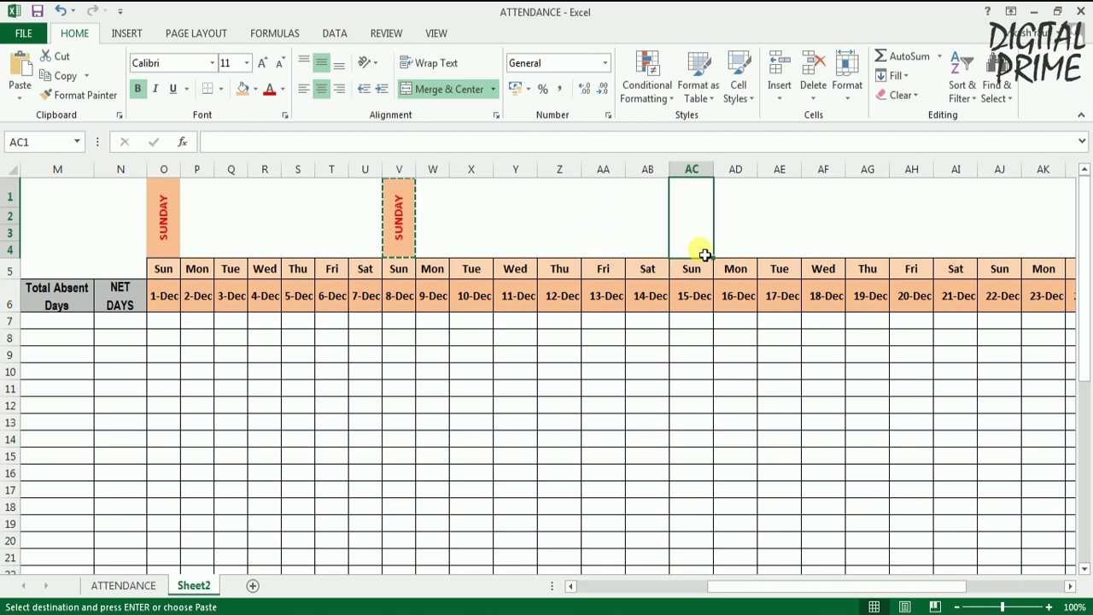
key("ctrl+v")
left_click_drag(896, 592, 908, 592)
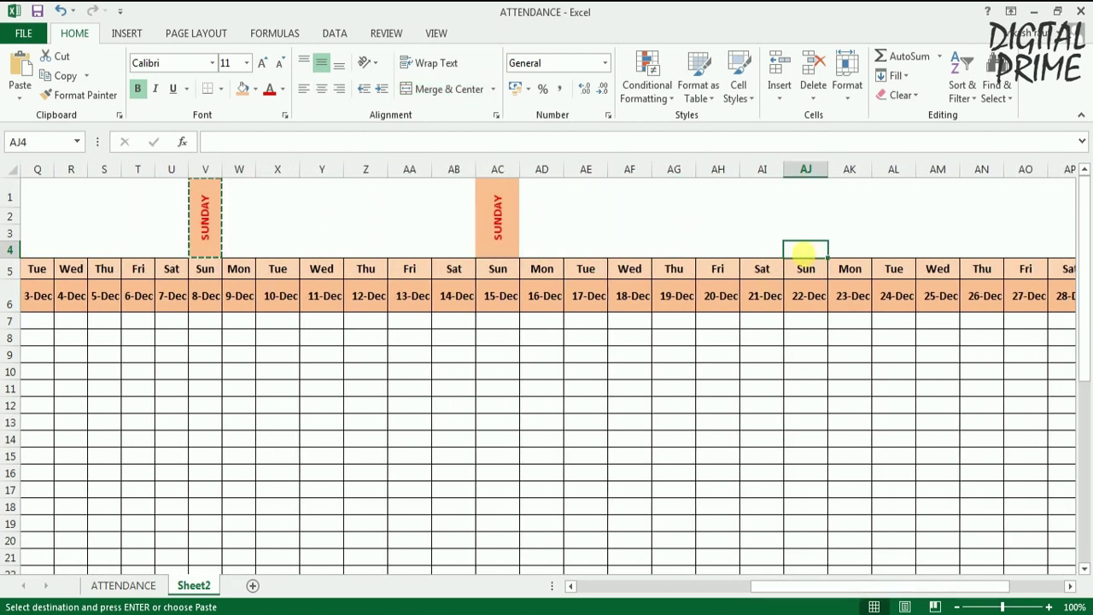
Merge AJ1:AJ4 and AQ1:AQ4 and paste the SUNDAY banner above 22-Dec and 29-Dec
left_click_drag(805, 248, 805, 194)
left_click(418, 90)
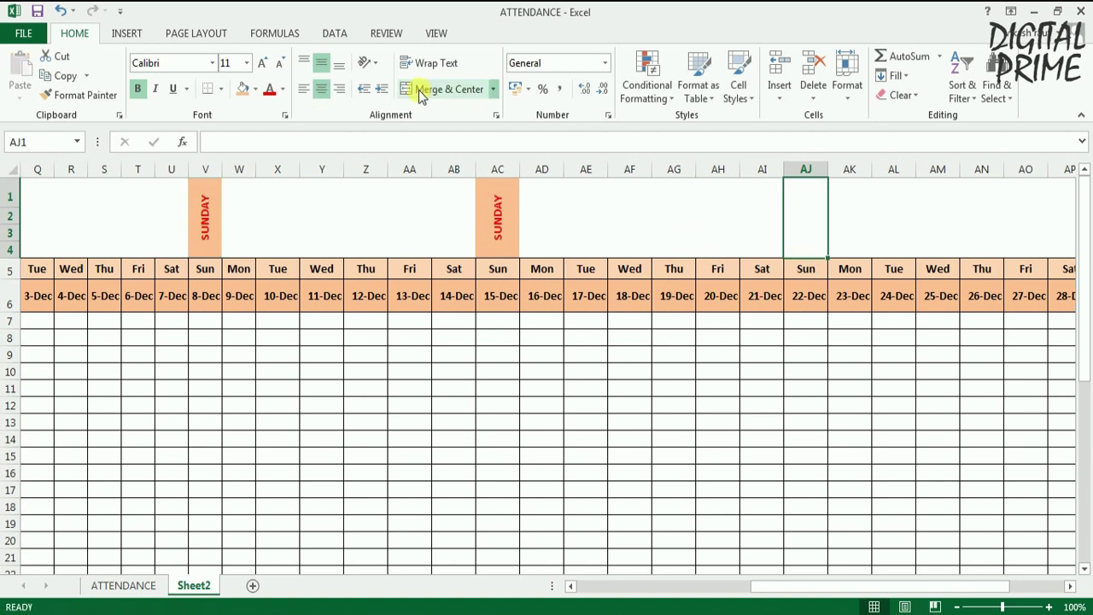
left_click(502, 228)
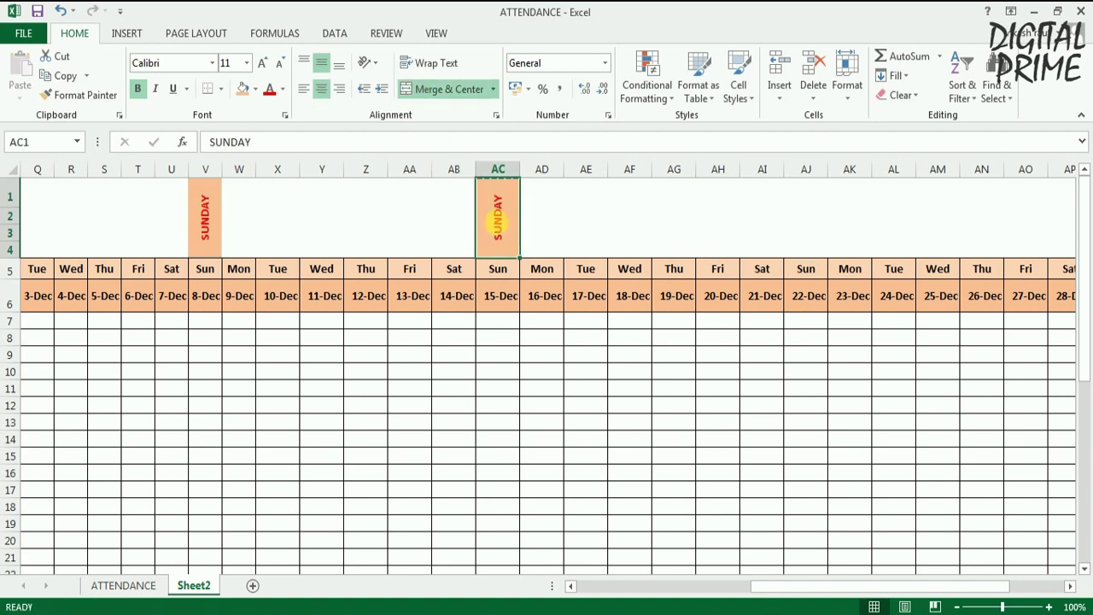
key("ctrl+c")
left_click(806, 254)
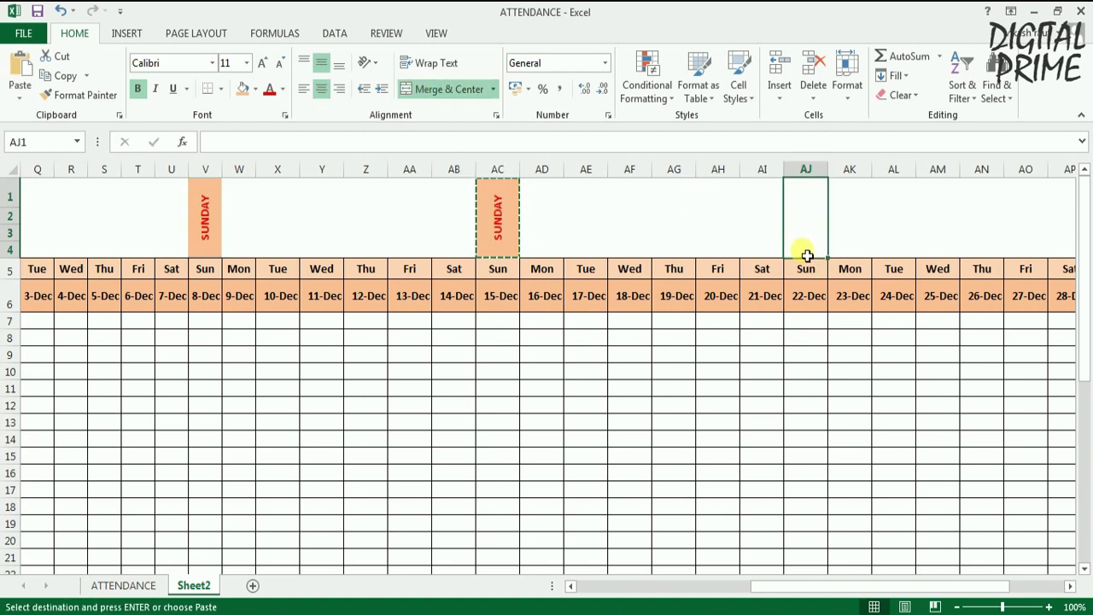
key("ctrl+v")
left_click_drag(883, 587, 923, 589)
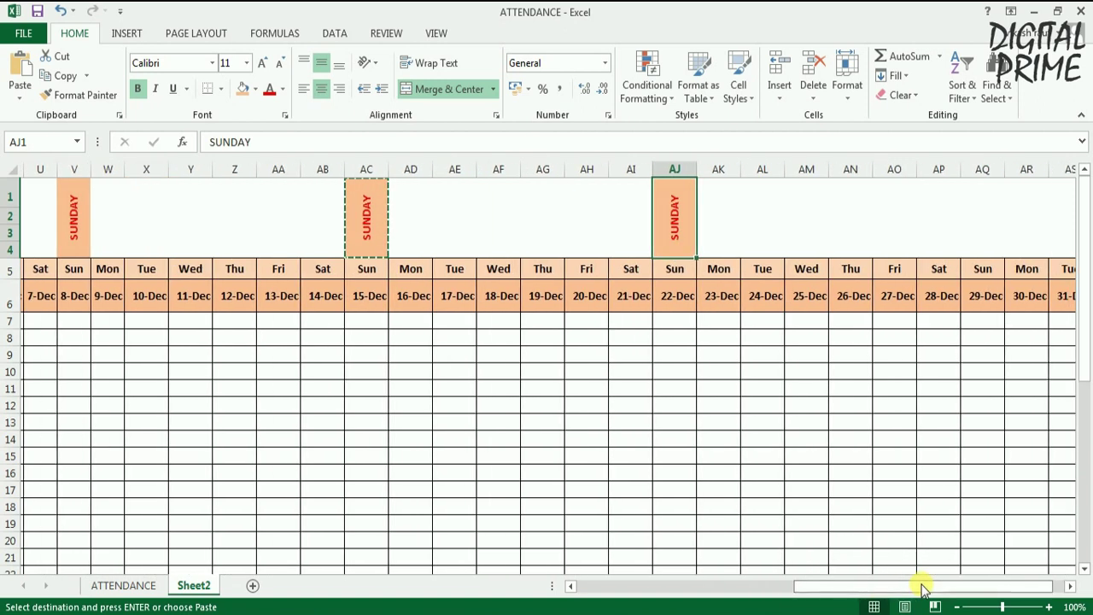
mouse_move(983, 237)
left_mouse_down()
mouse_move(982, 253)
mouse_move(980, 198)
left_mouse_up()
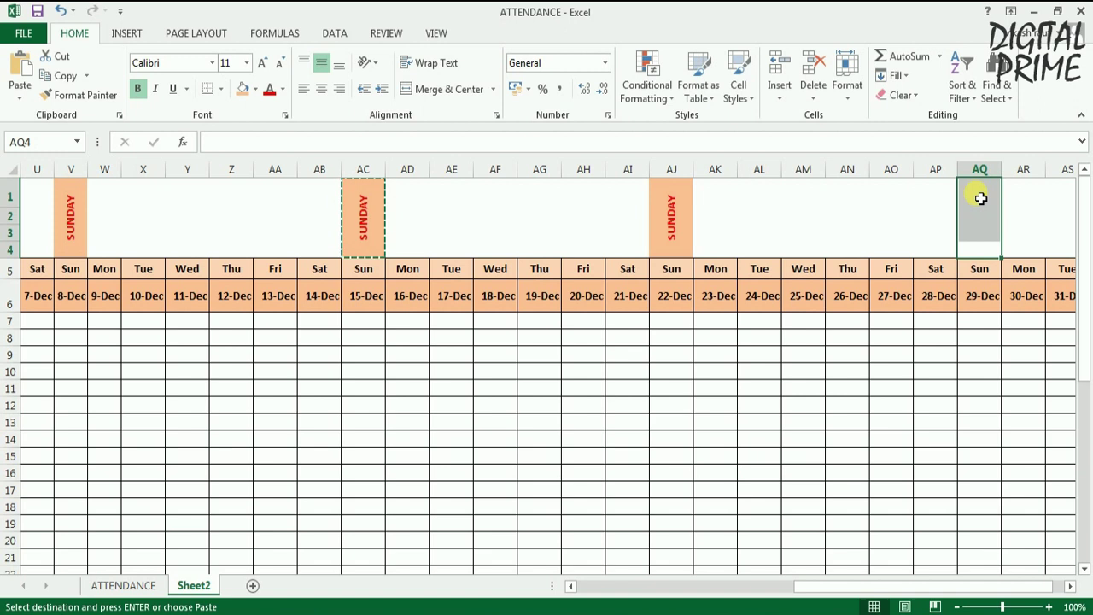
left_click(426, 89)
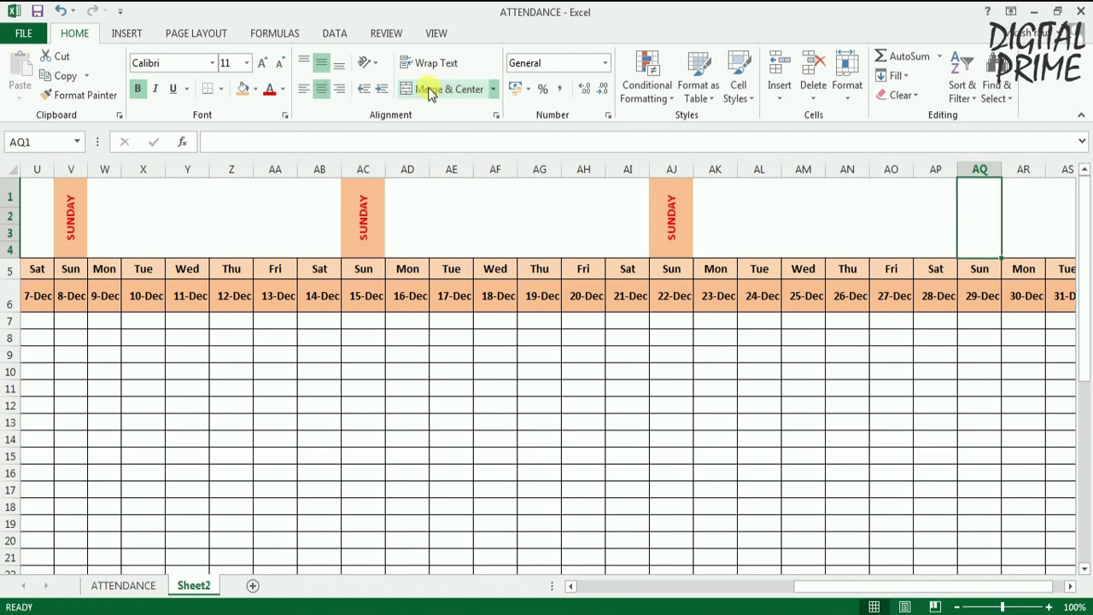
left_click(674, 237)
key("ctrl+c")
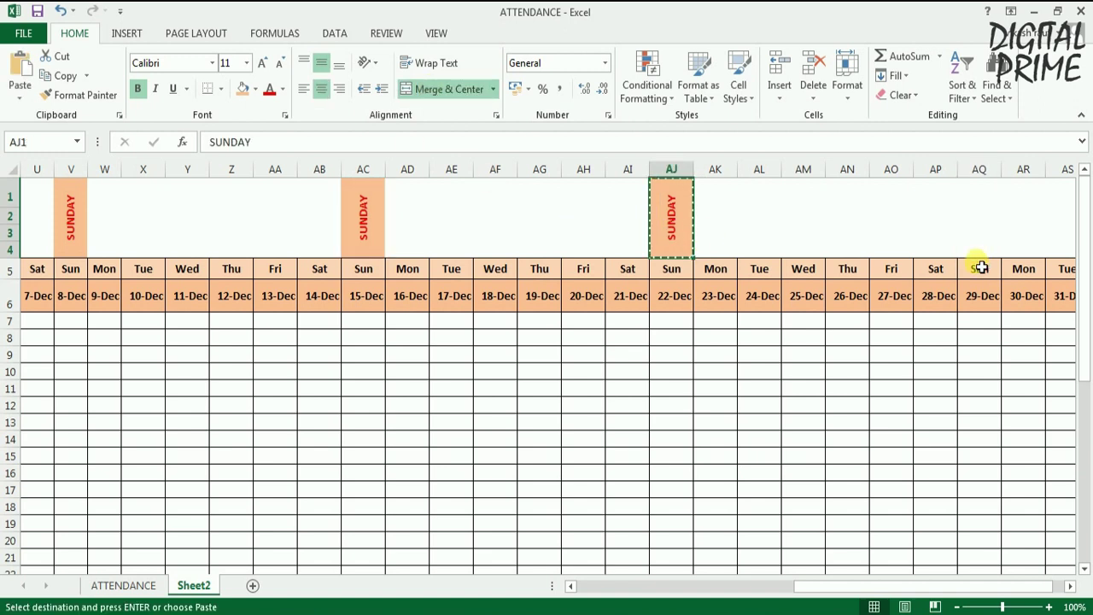
left_click(981, 256)
key("ctrl+v")
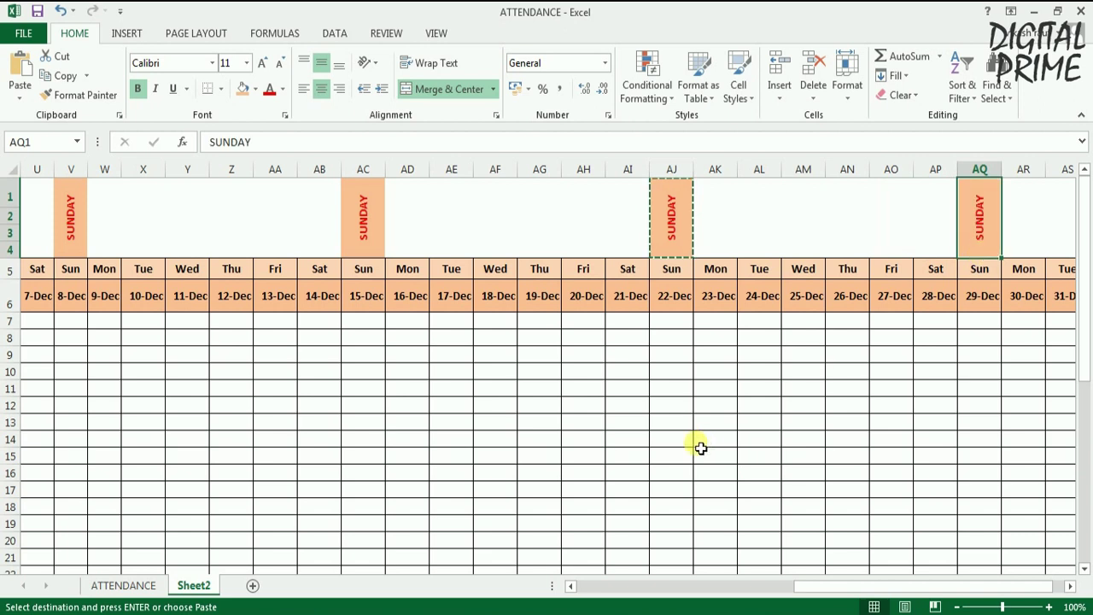
left_click(700, 447)
key("Escape")
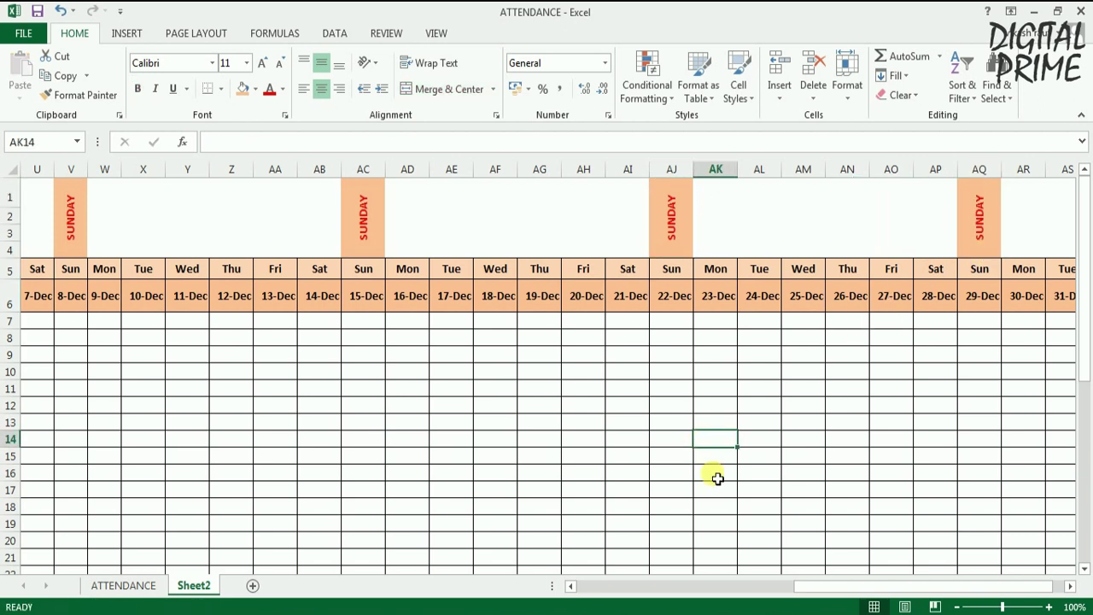
left_click_drag(841, 591, 638, 588)
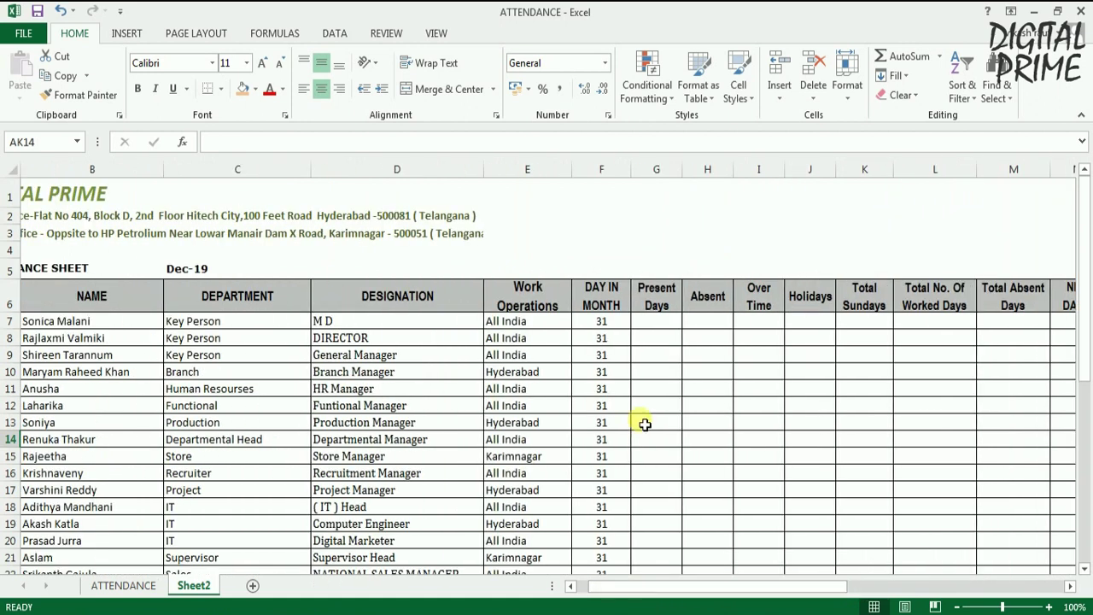
left_click_drag(692, 589, 734, 587)
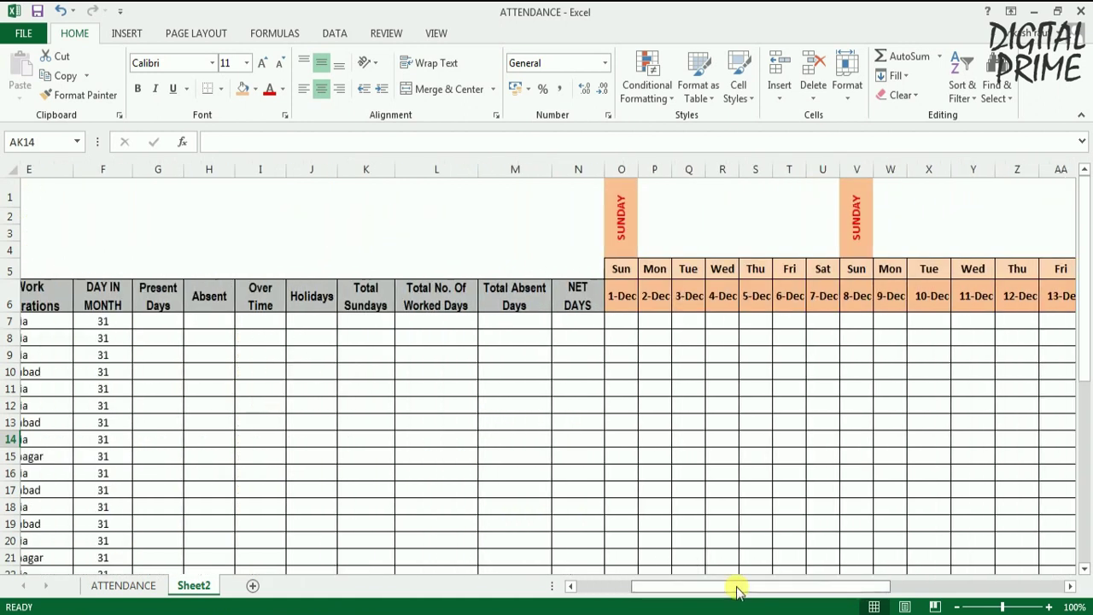
left_click(578, 325)
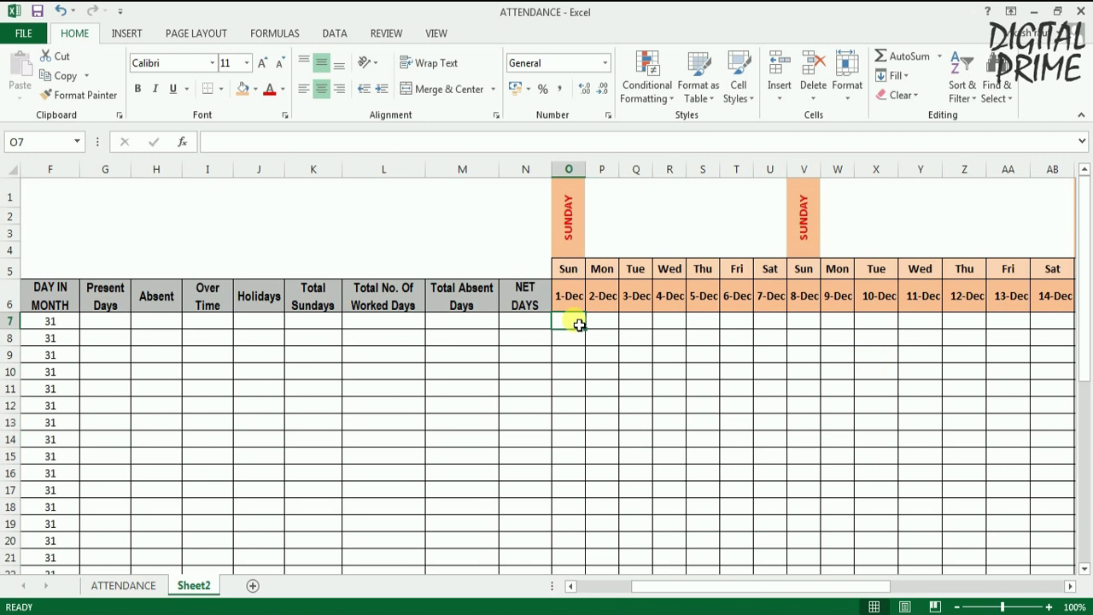
type("P")
key("Tab")
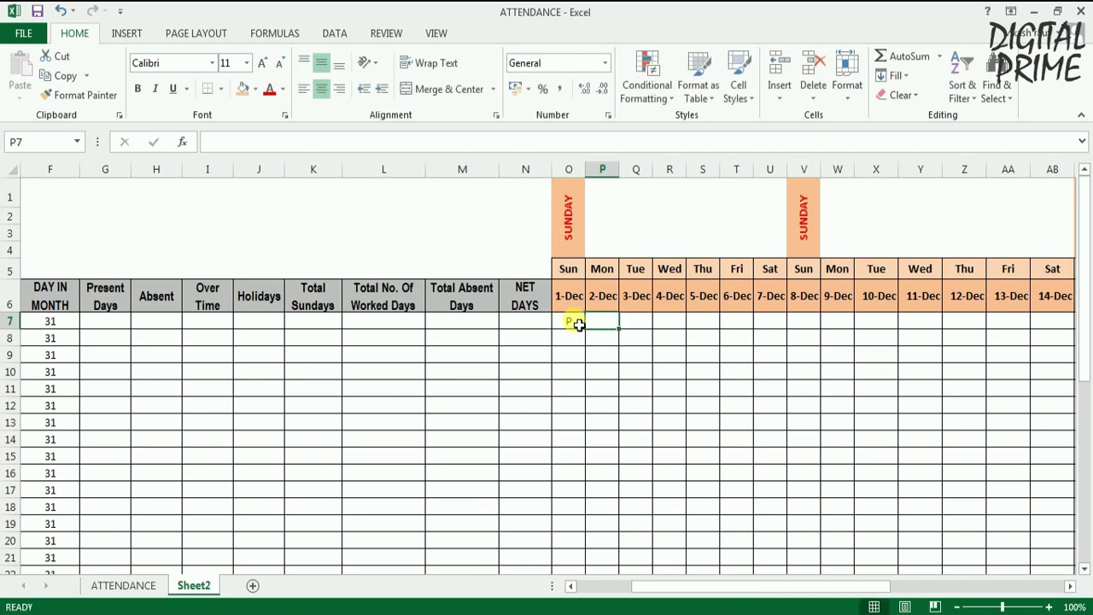
left_click(577, 331)
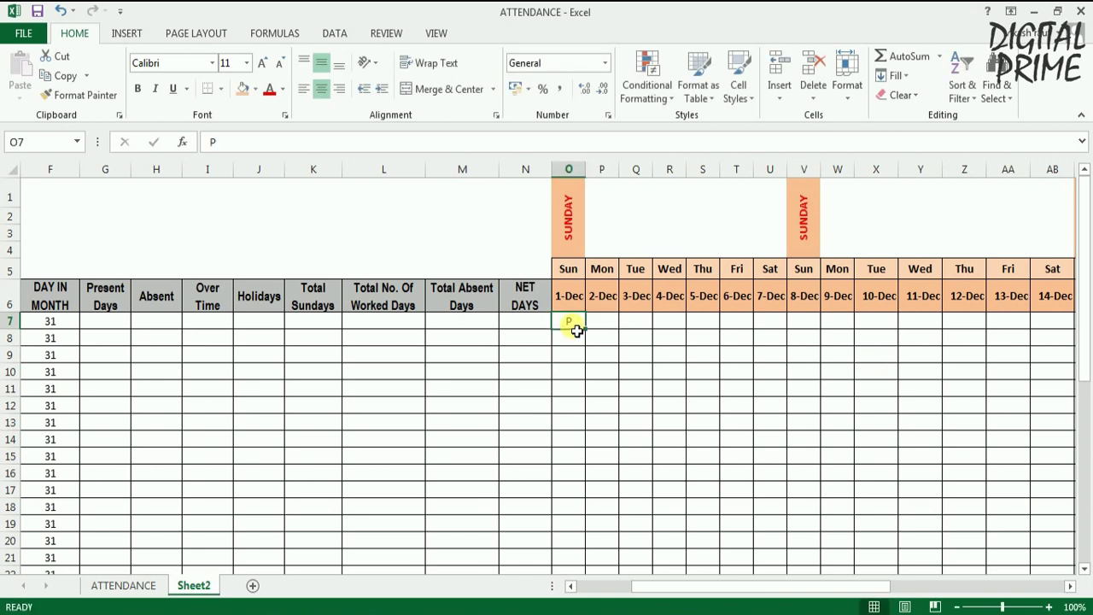
left_click(101, 329)
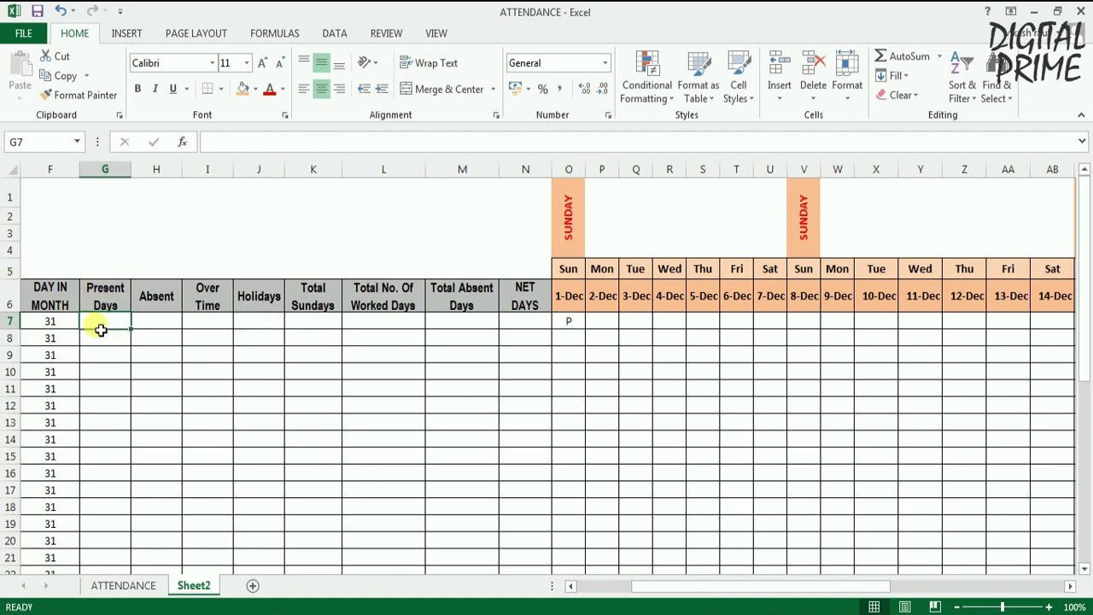
left_click(572, 331)
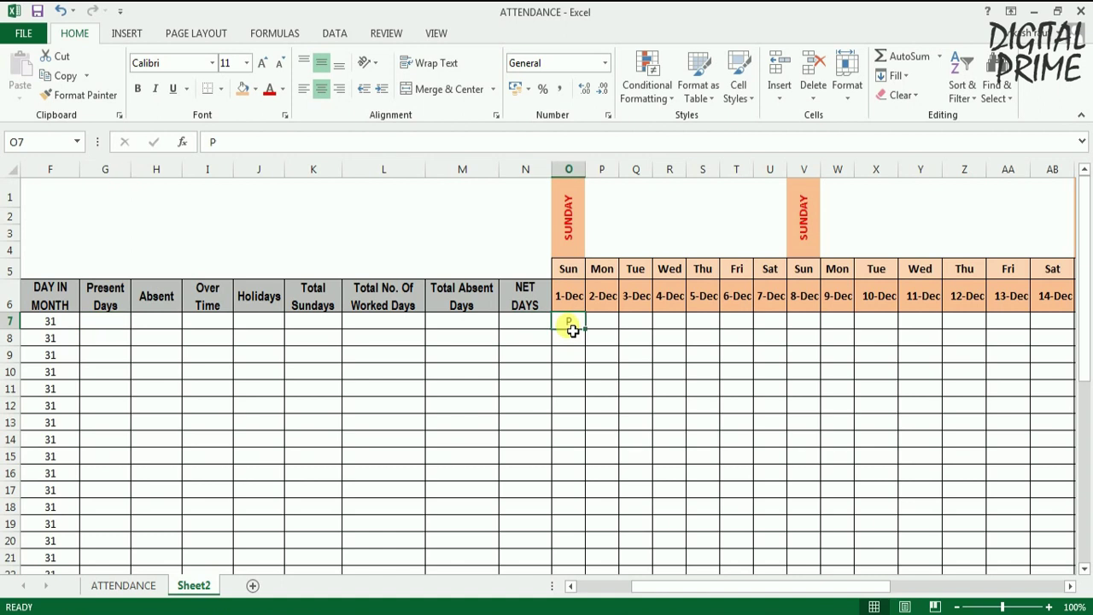
left_click(765, 370)
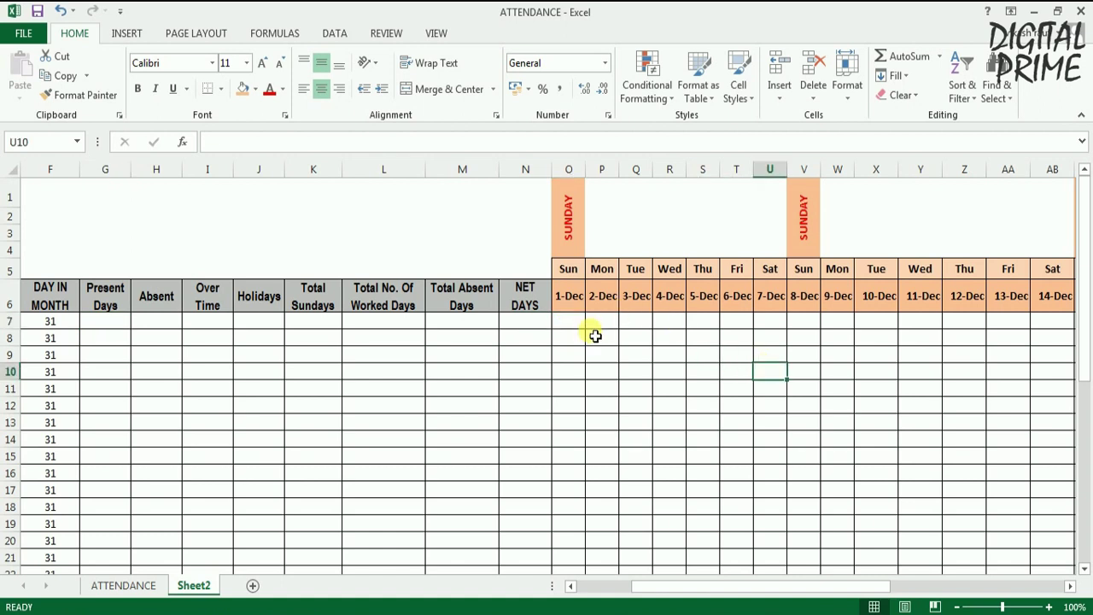
left_click(568, 330)
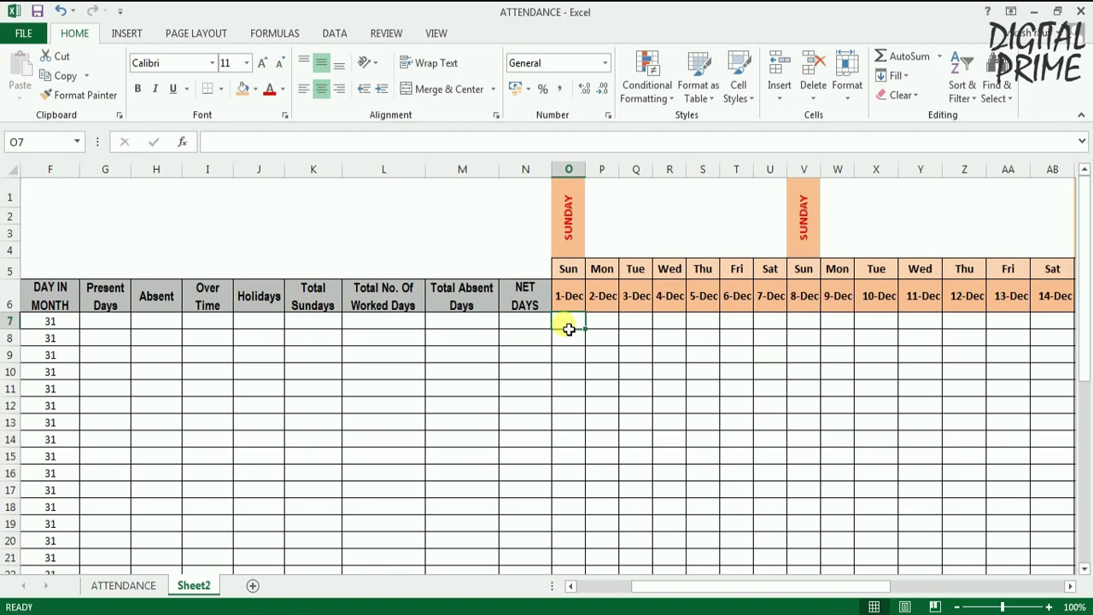
left_click(575, 352)
left_click(573, 319)
Select O7:AS31, the 1-Dec to 31-Dec attendance cells for every employee row
left_click_drag(568, 326, 1067, 324)
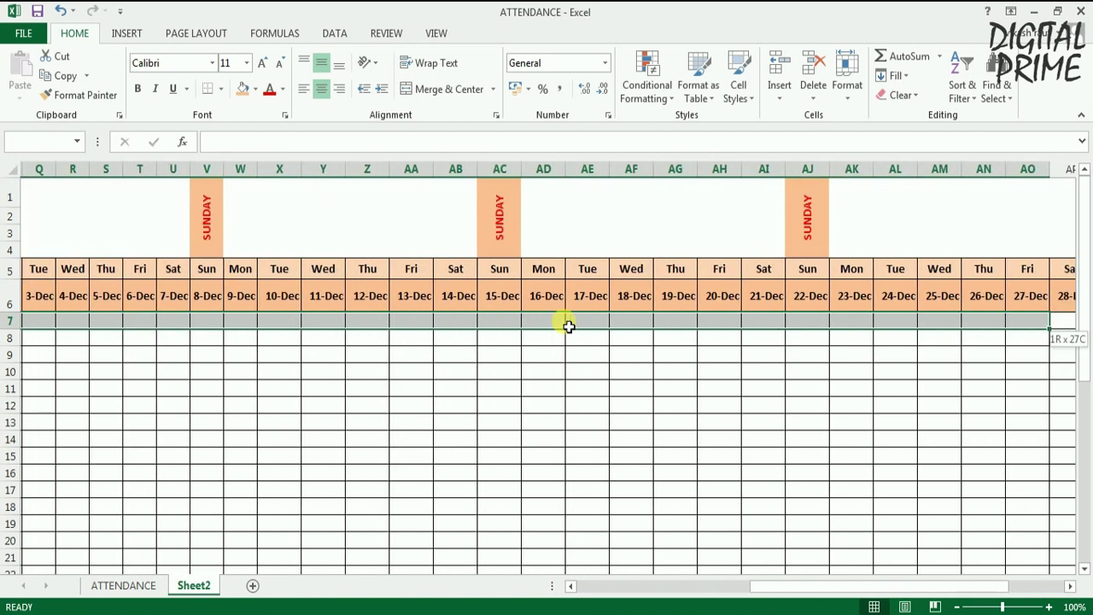
key("shift+Right")
key("shift+Right")
key("shift+Right")
key("shift+Right")
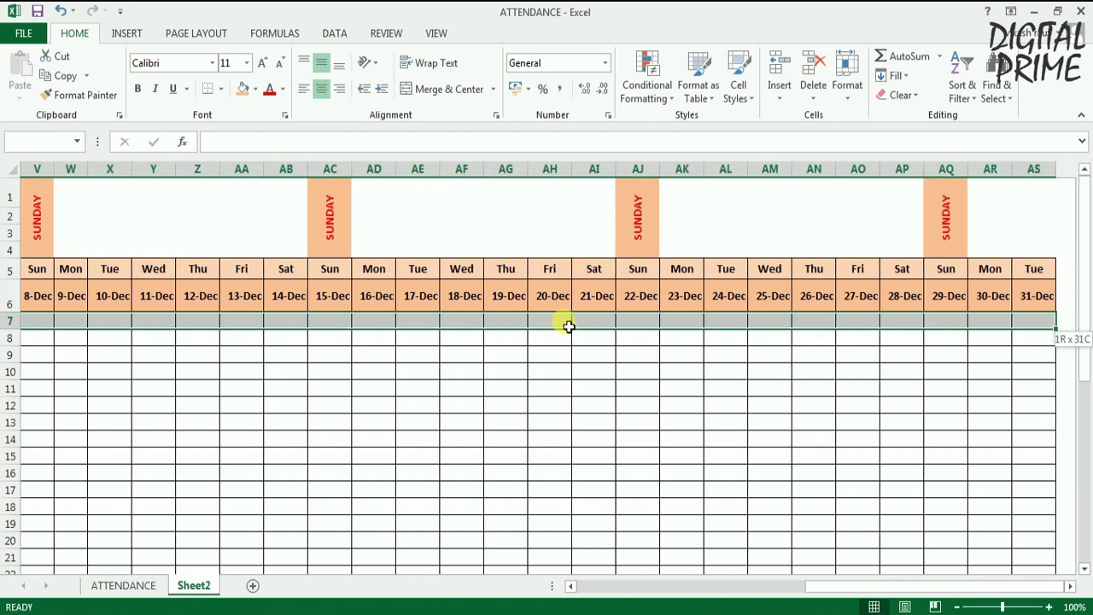
key("shift+Down")
key("shift+Down")
key("shift+Down")
key("shift+Down")
key("shift+Down")
key("shift+Down")
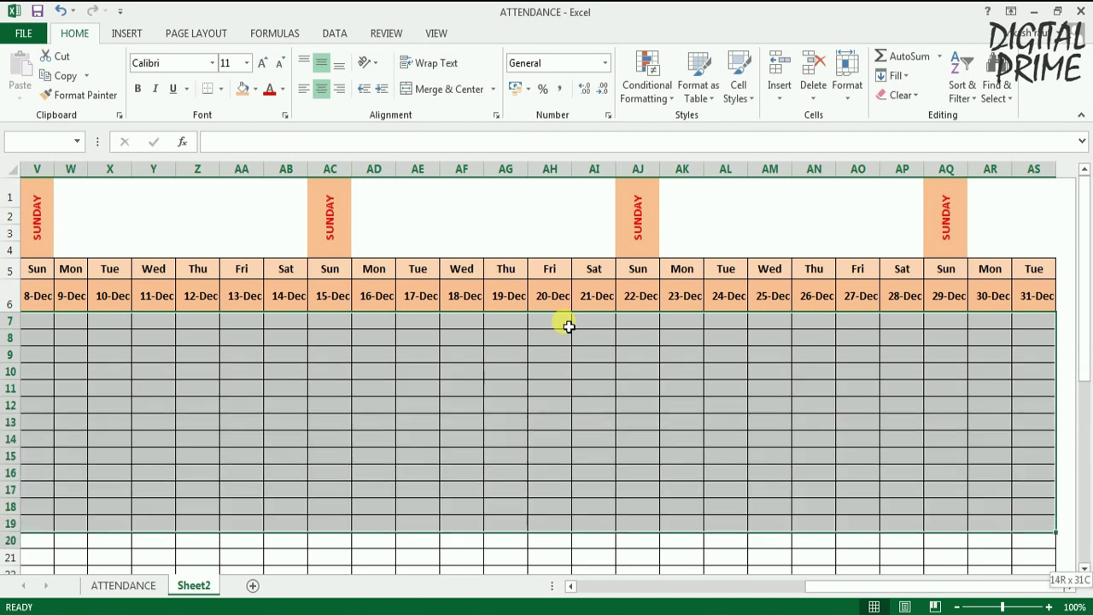
key("shift+Down")
key("shift+Down")
key("shift+Down")
key("shift+Down")
key("shift+Down")
key("shift+Down")
key("shift+Down")
key("shift+Down")
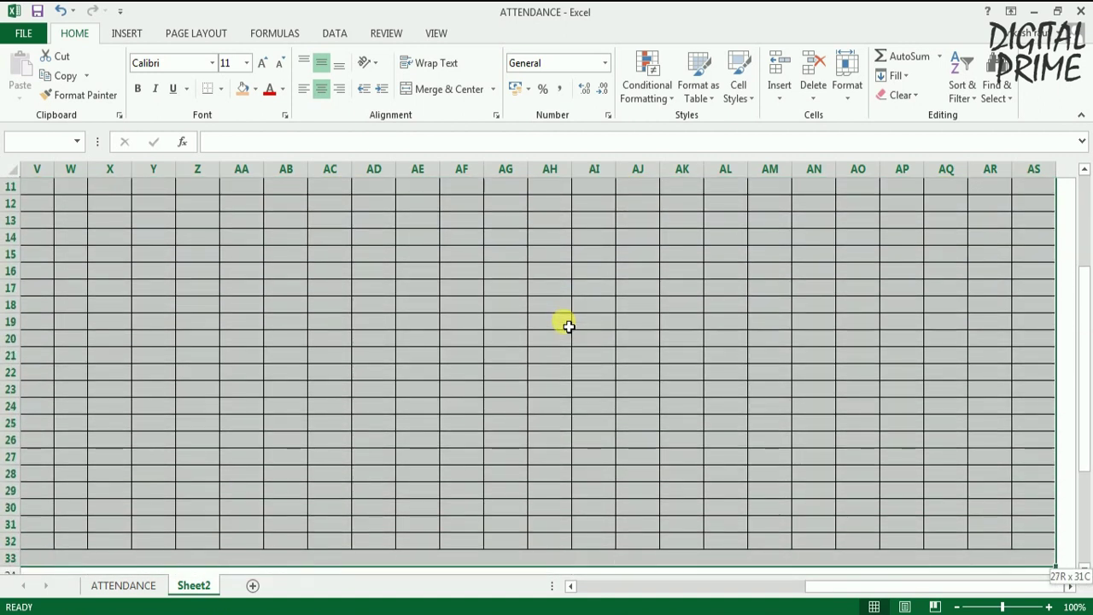
key("shift+Up")
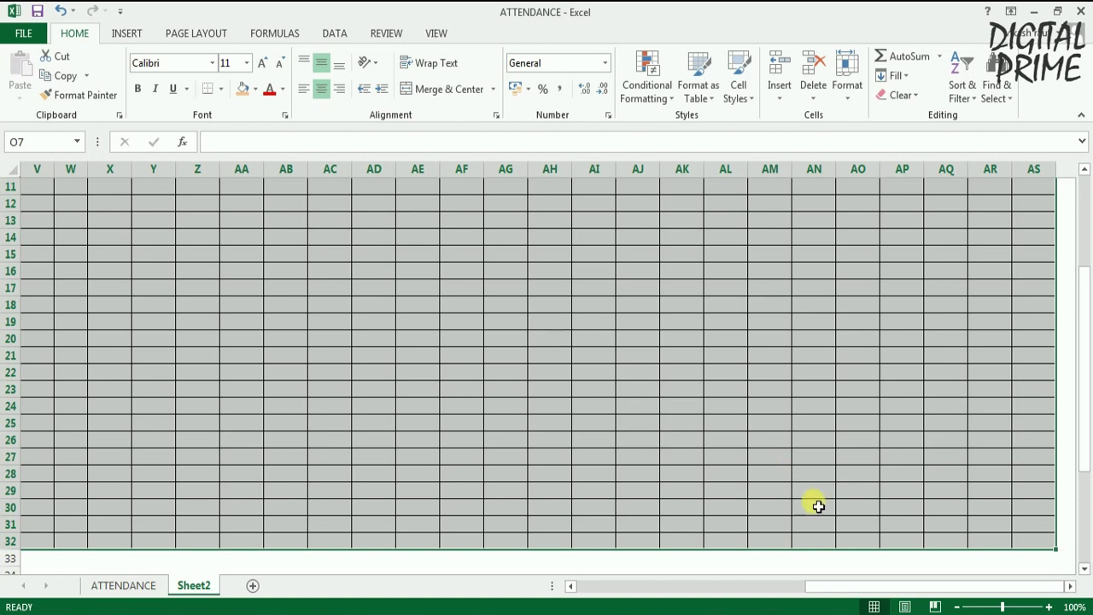
left_click_drag(862, 589, 602, 597)
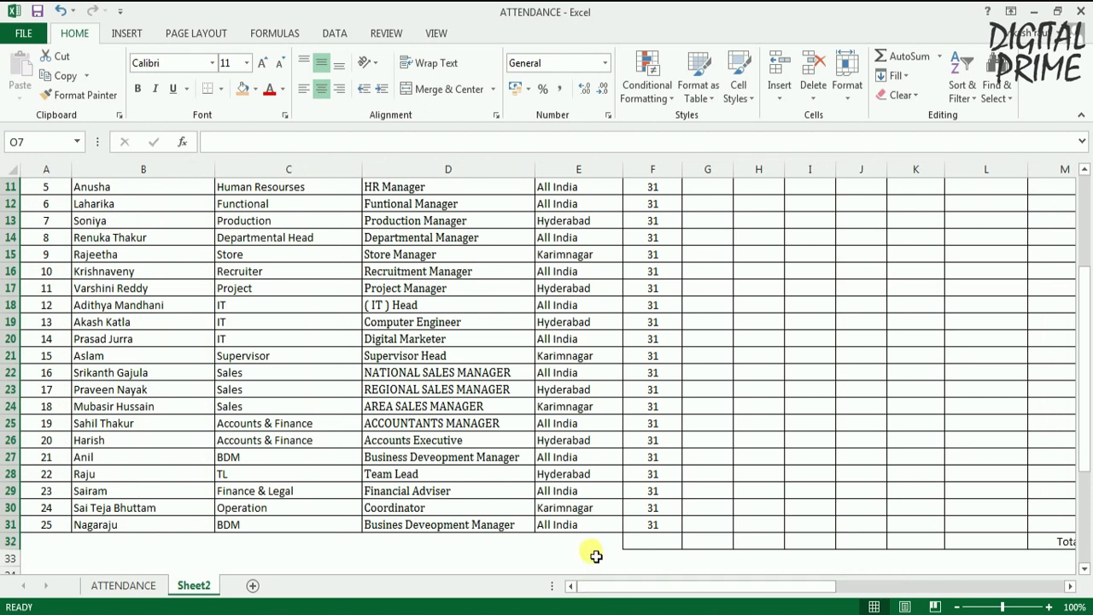
left_click_drag(777, 589, 838, 594)
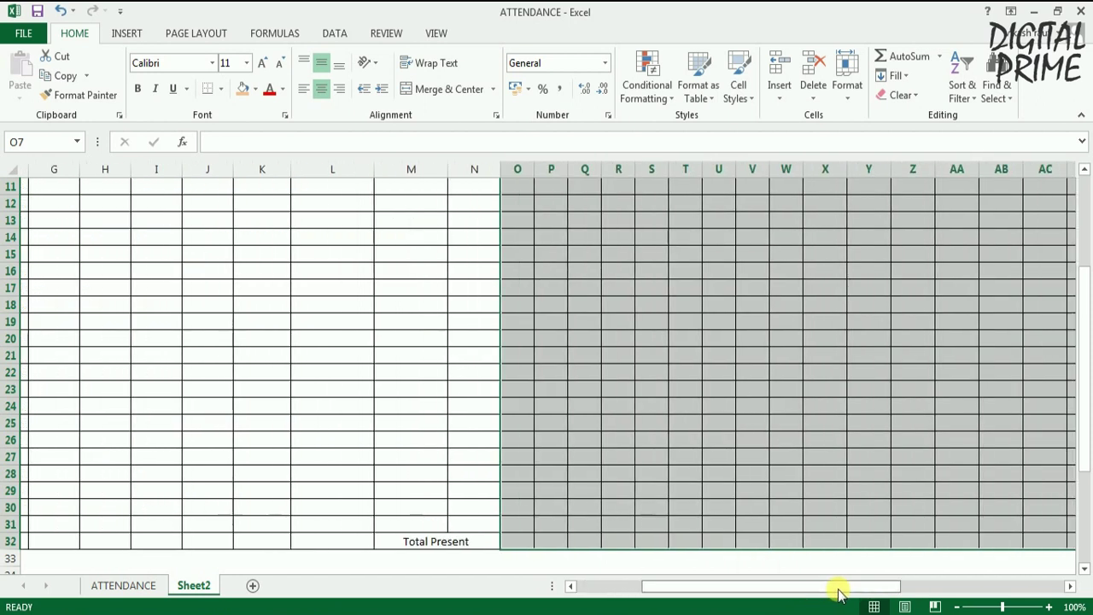
scroll(839, 594, "right", 5)
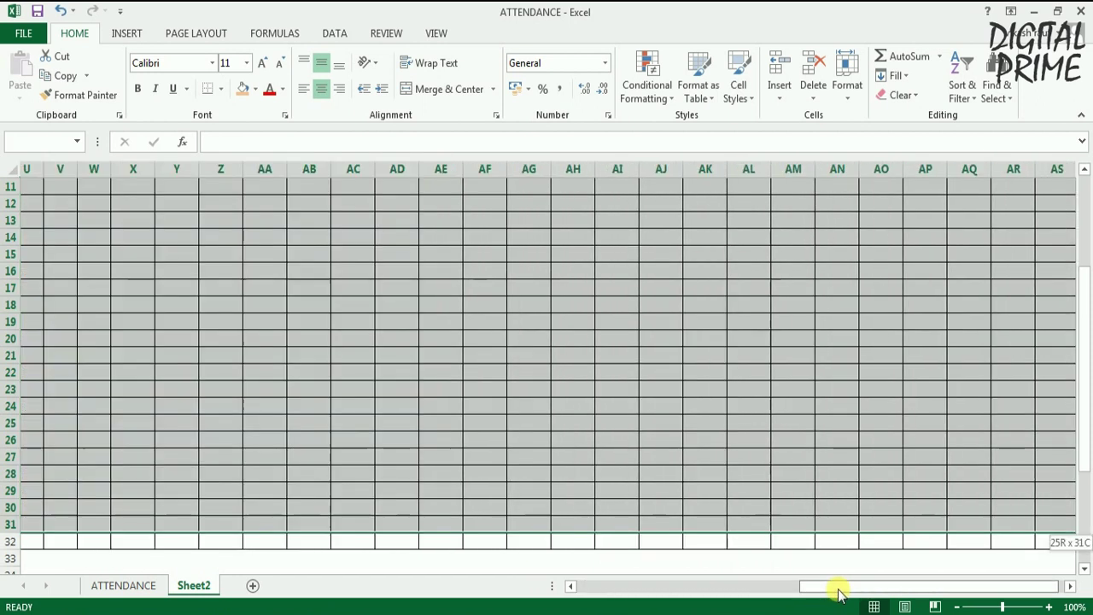
left_click_drag(839, 595, 654, 594)
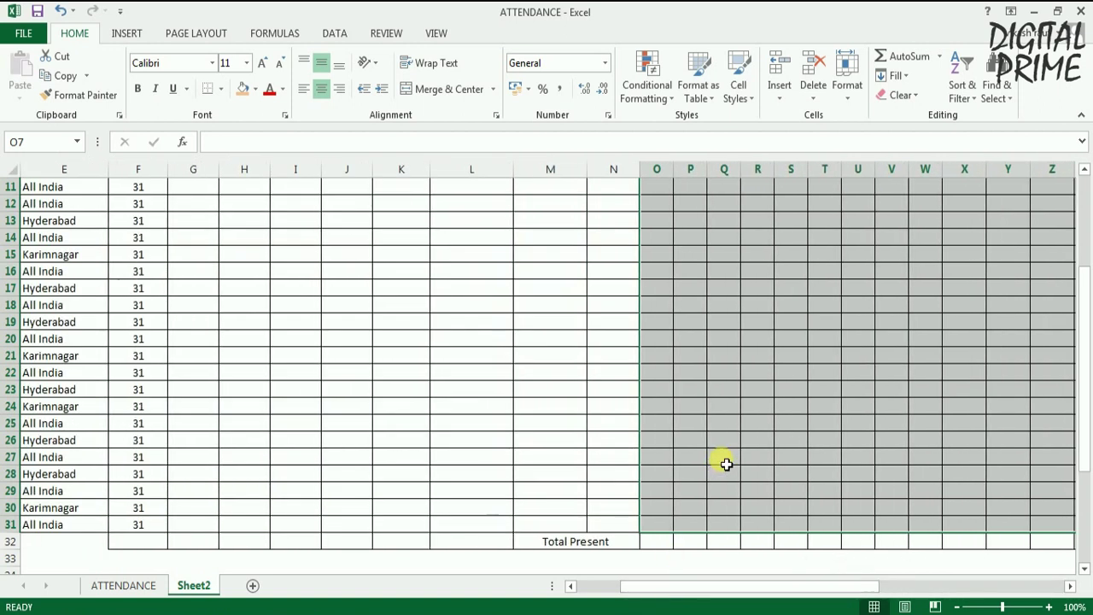
scroll(726, 464, "up", 4)
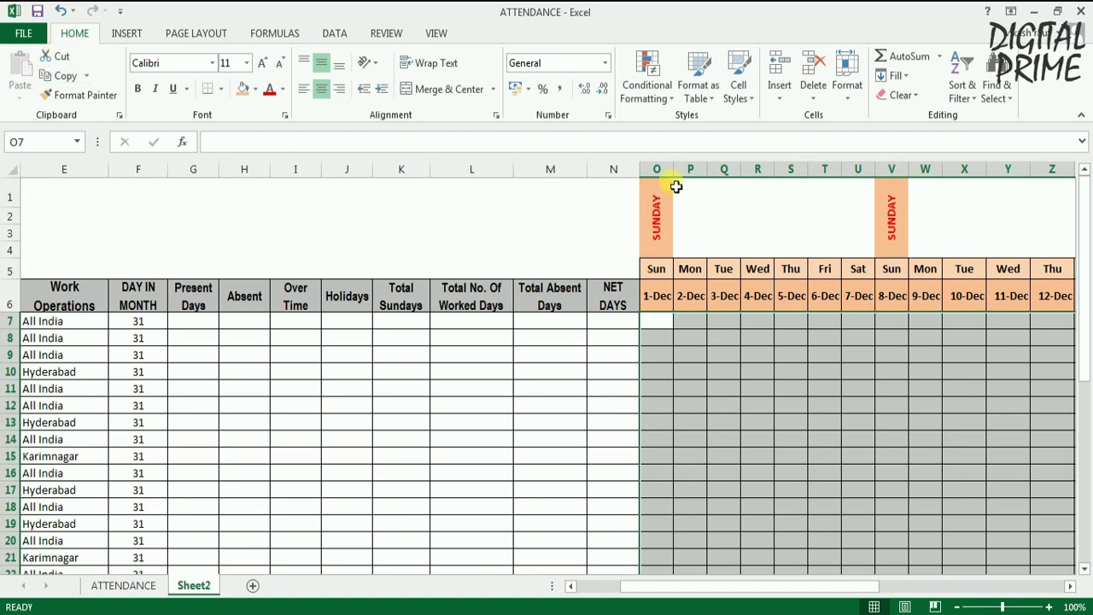
left_click(654, 98)
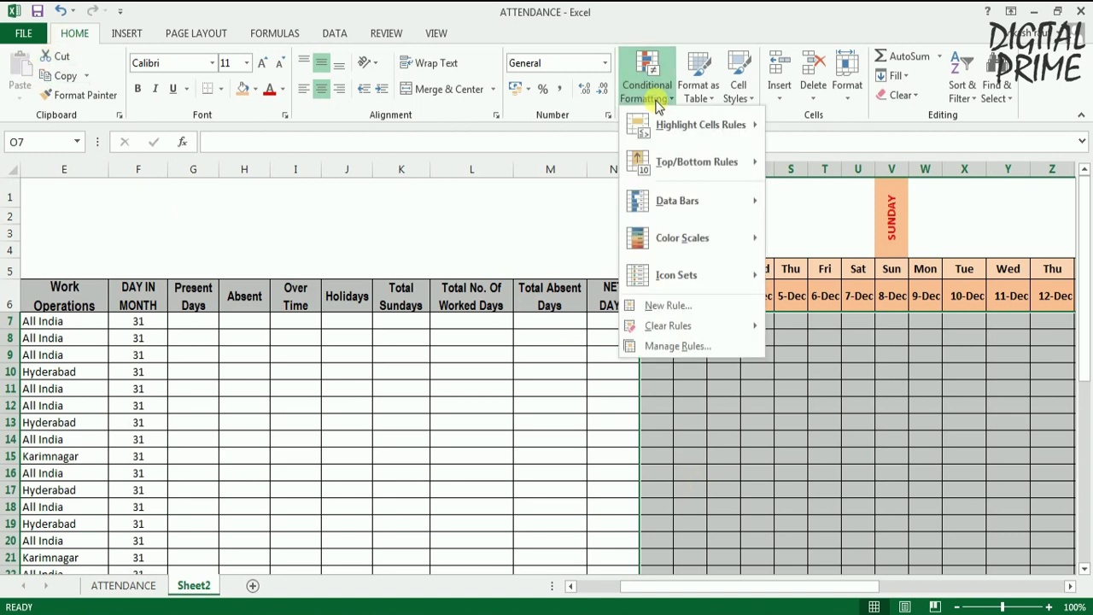
Add a Specific Text rule on $O$7:$AS$31 filling cells containing P light green
left_click(662, 346)
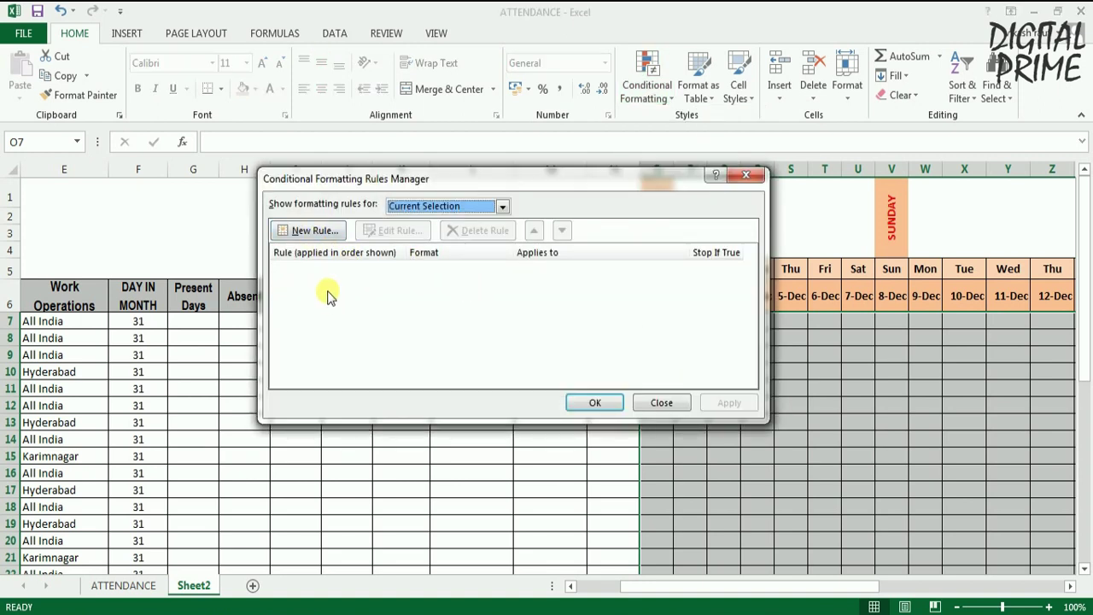
left_click(312, 230)
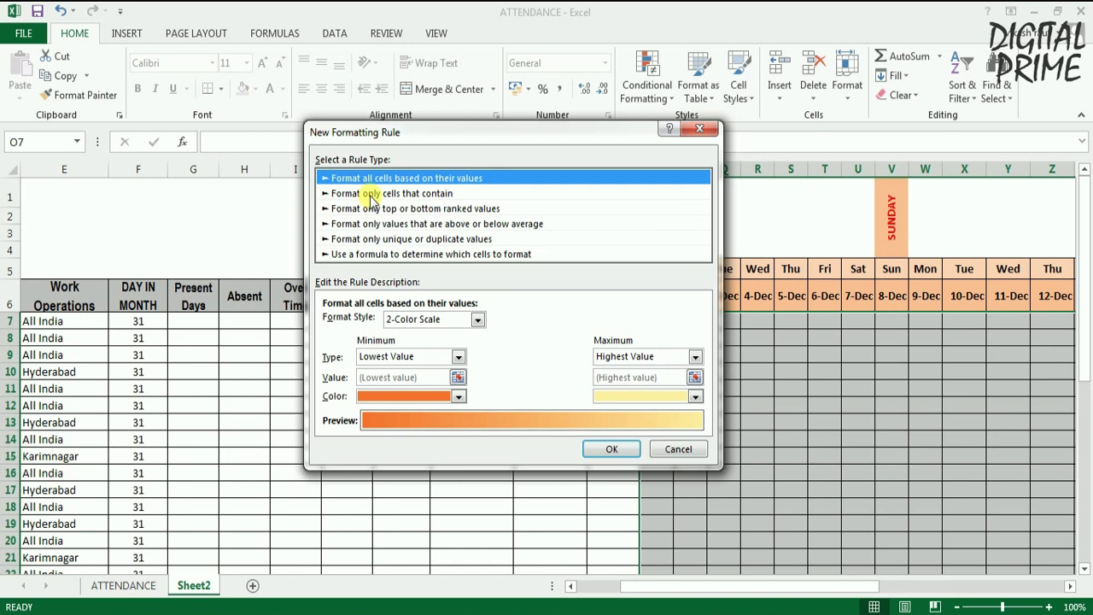
left_click(371, 195)
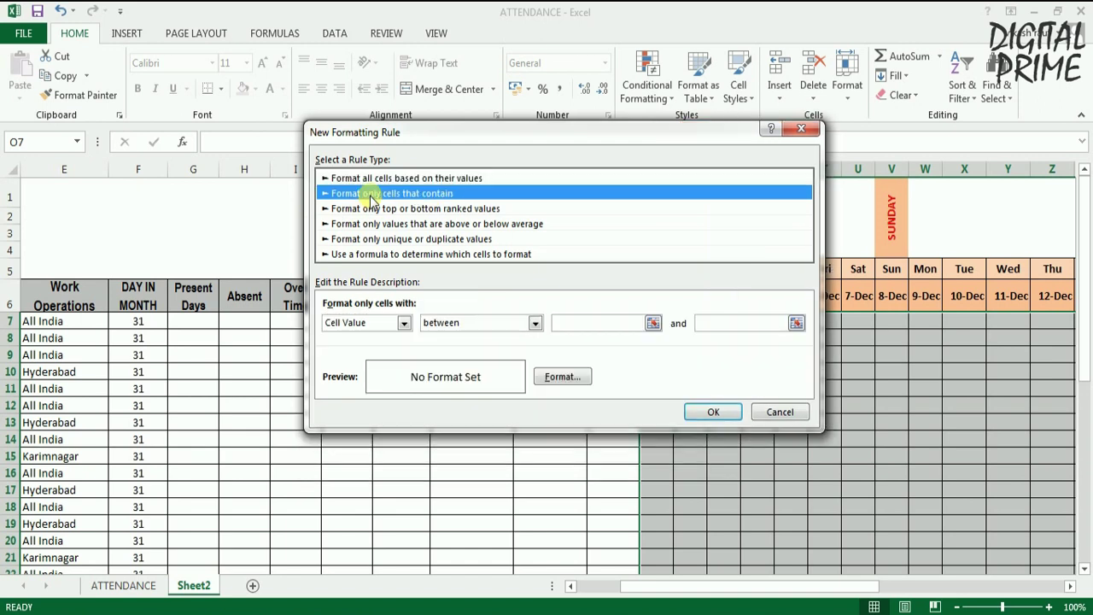
left_click(404, 323)
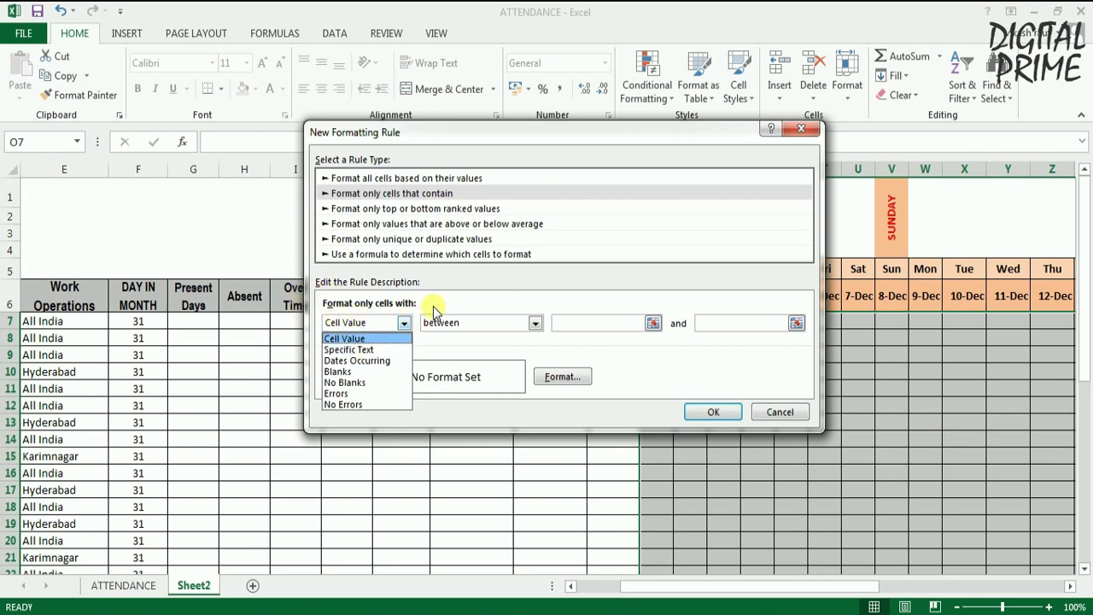
left_click(403, 323)
left_click(404, 324)
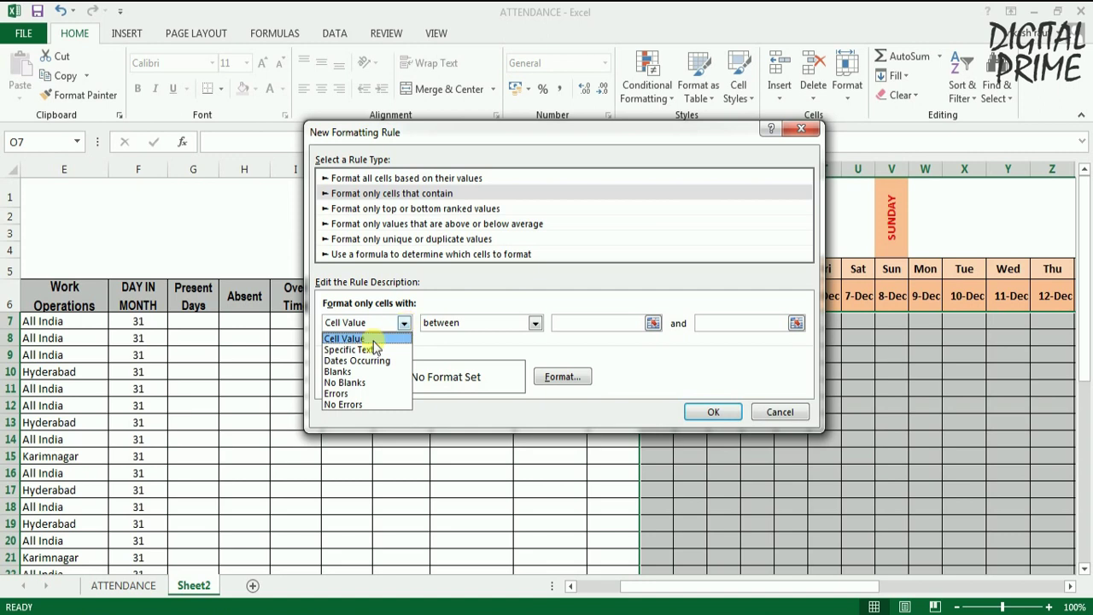
left_click(374, 350)
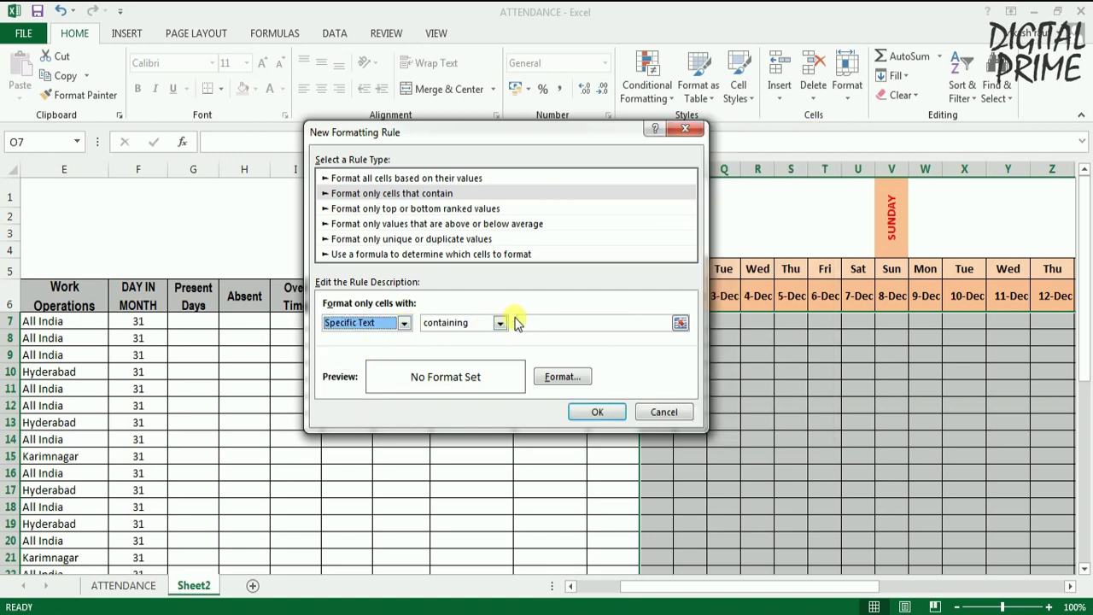
left_click(543, 327)
type("P")
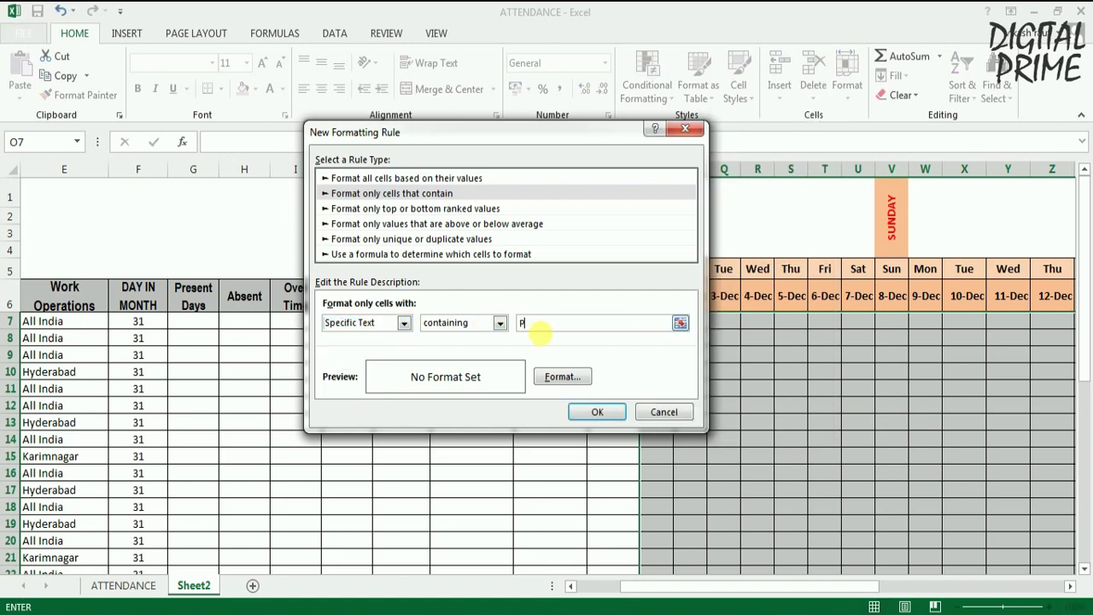
left_click(562, 377)
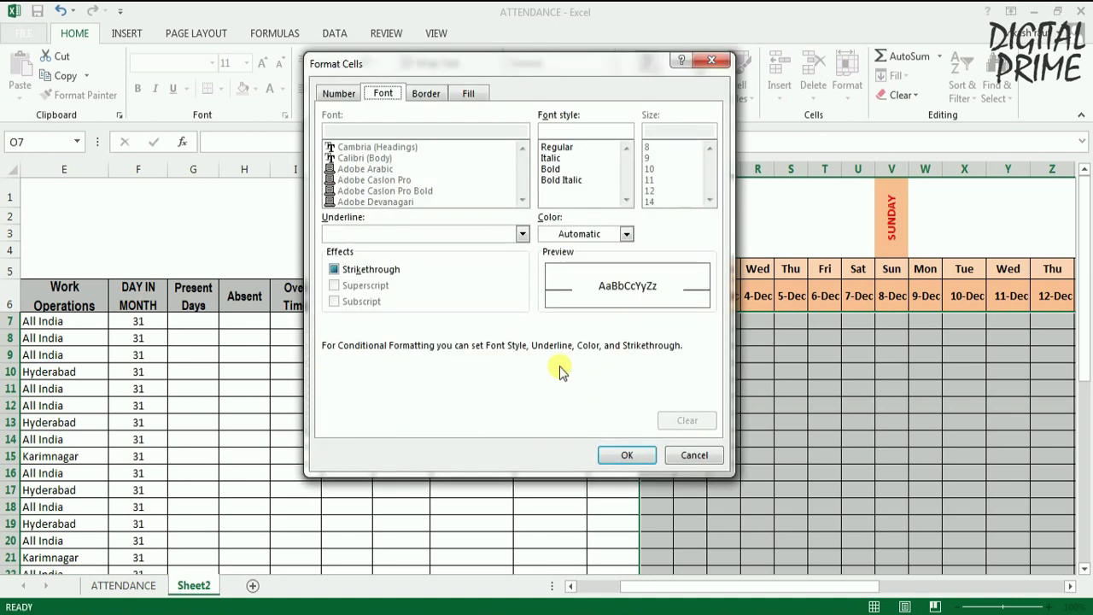
left_click(466, 93)
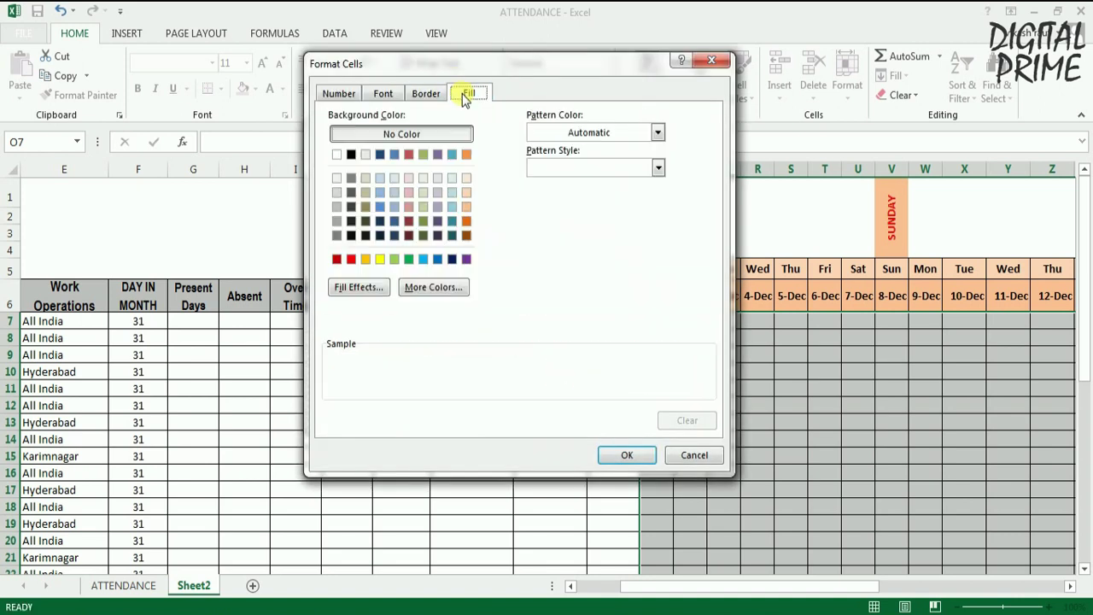
left_click(403, 260)
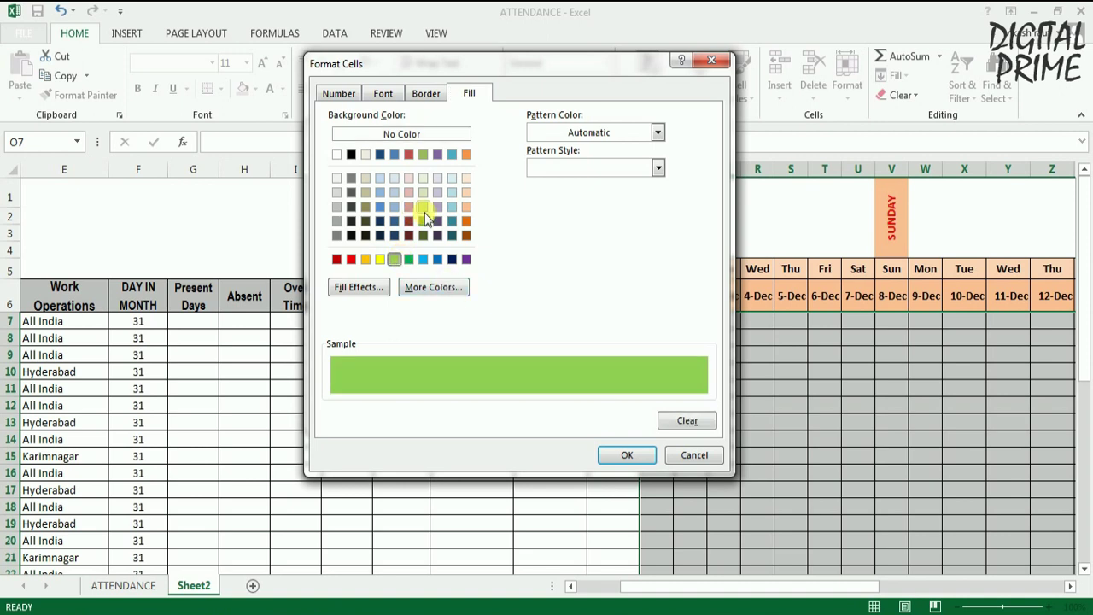
left_click(623, 454)
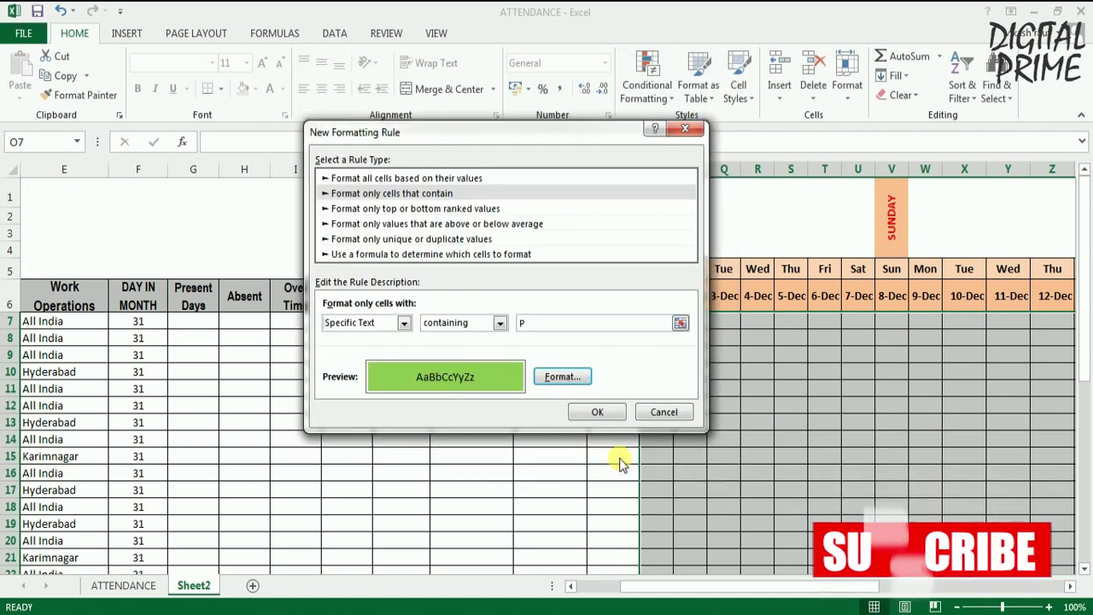
left_click(596, 412)
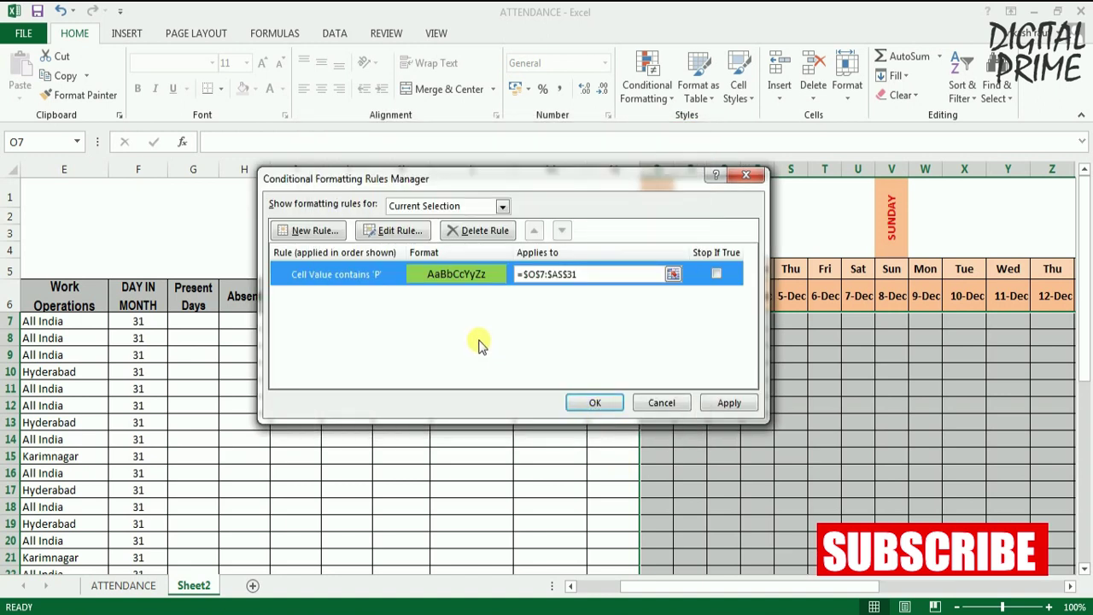
Add a Specific Text rule filling cells containing A pink
left_click(315, 231)
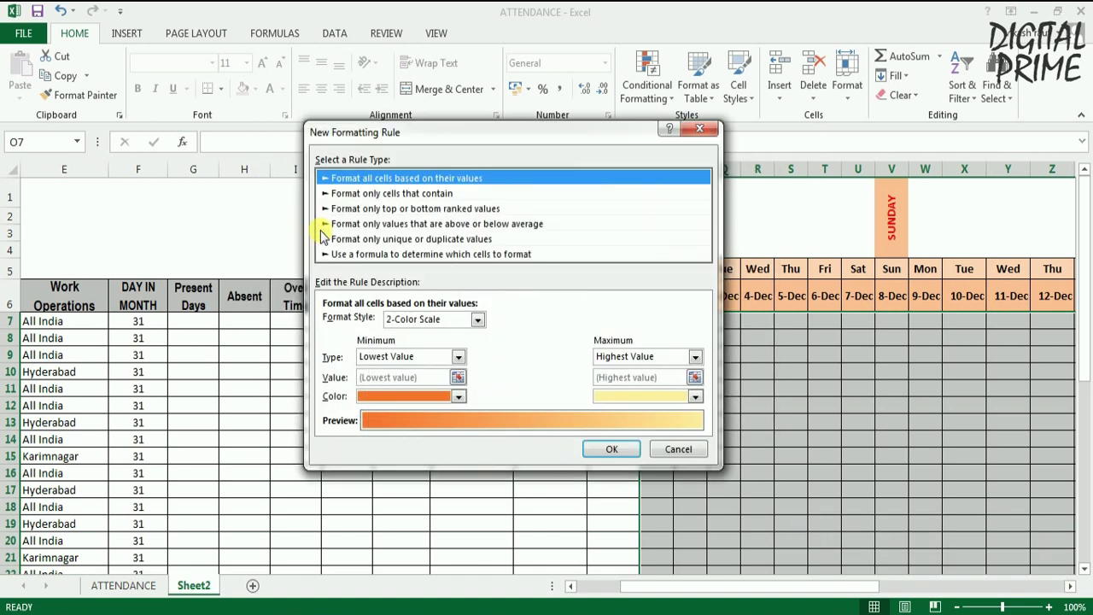
left_click(361, 194)
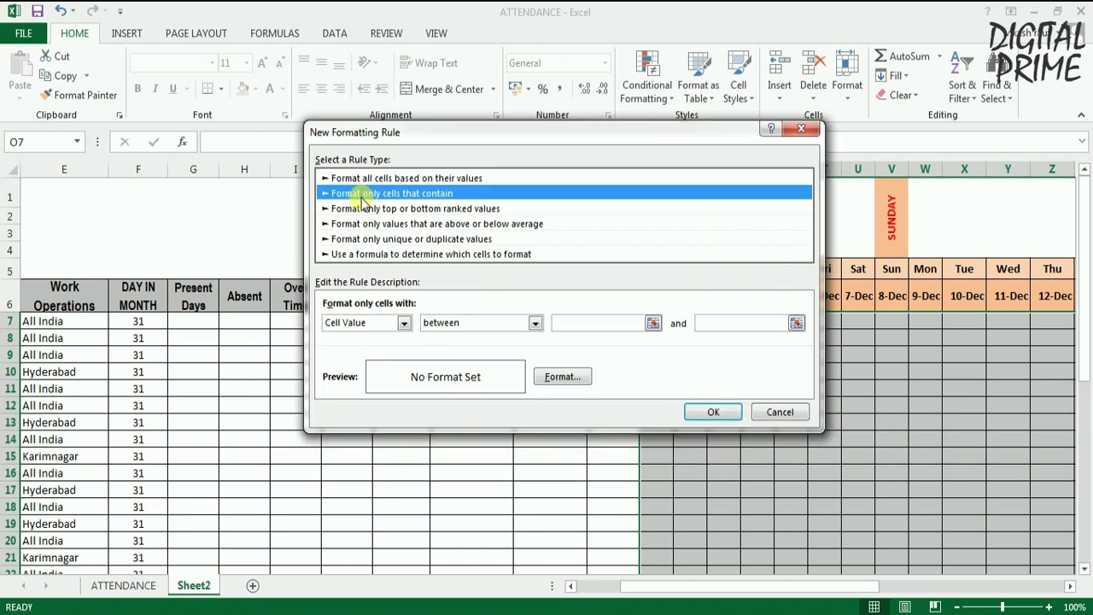
left_click(403, 323)
left_click(367, 350)
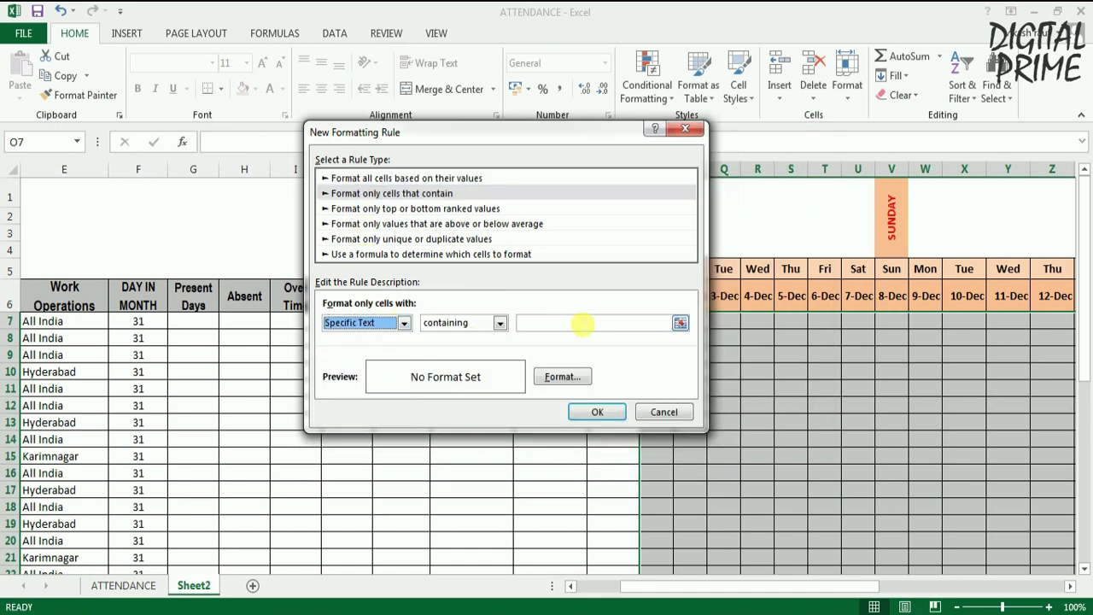
left_click(579, 324)
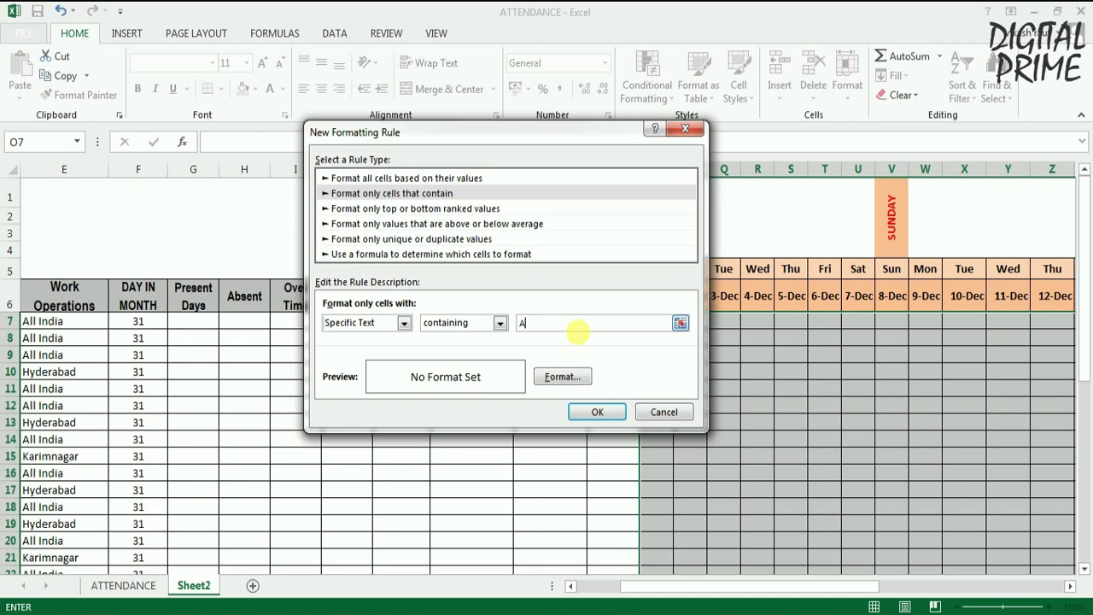
left_click(563, 376)
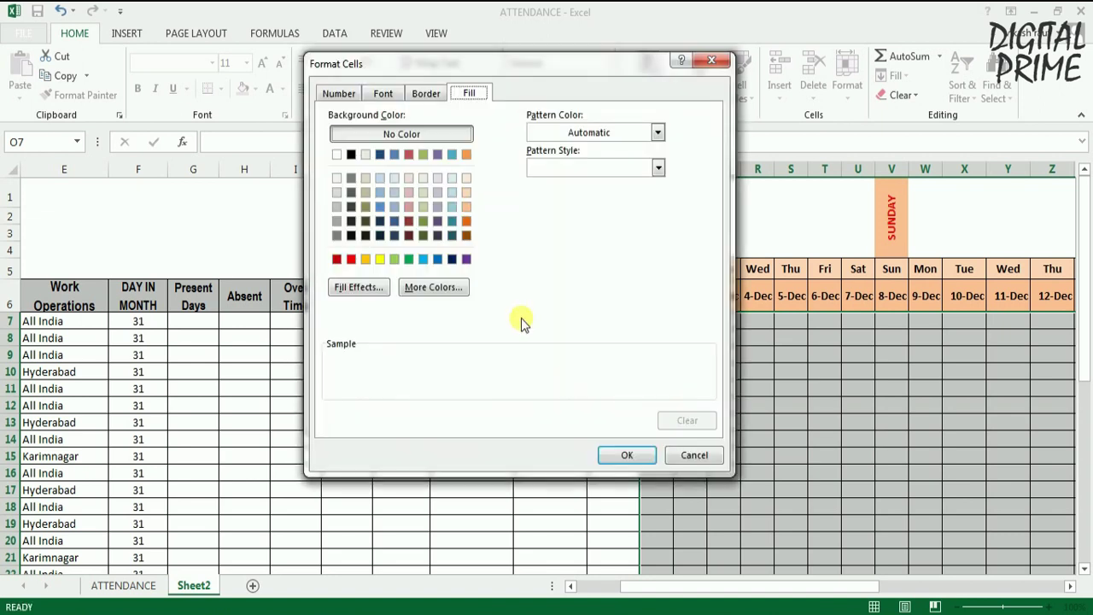
left_click(409, 208)
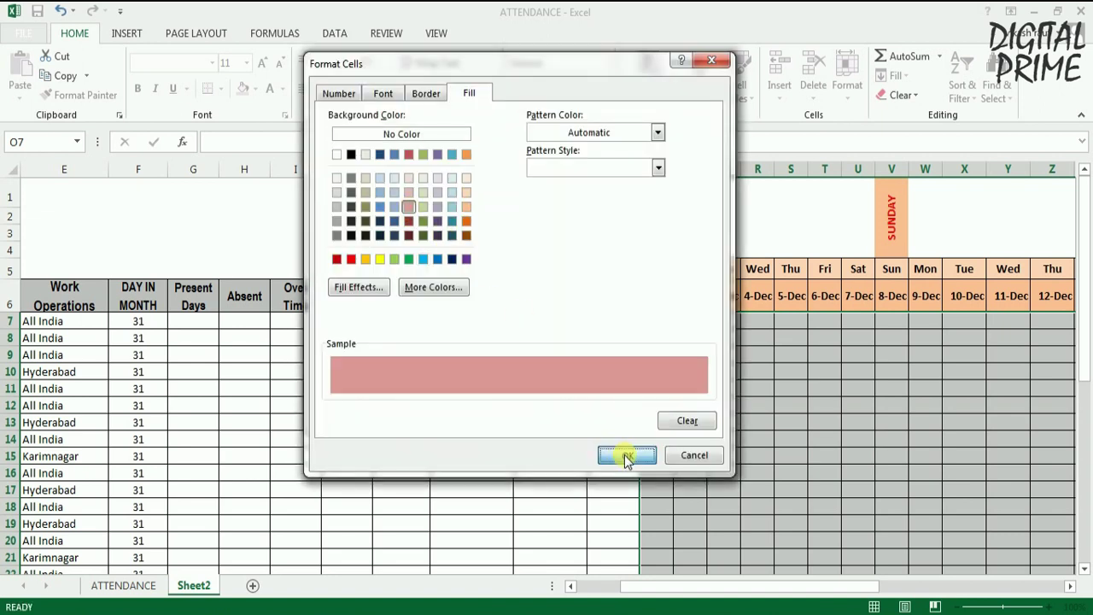
left_click(626, 455)
left_click(587, 410)
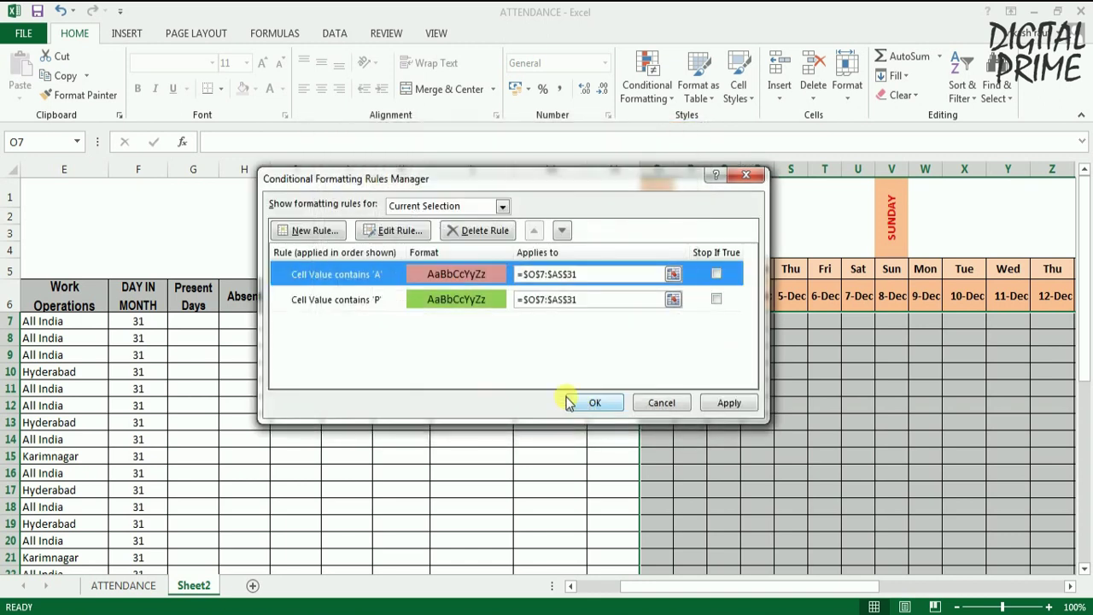
Add a Specific Text rule filling cells containing H a custom pale yellow
left_click(314, 230)
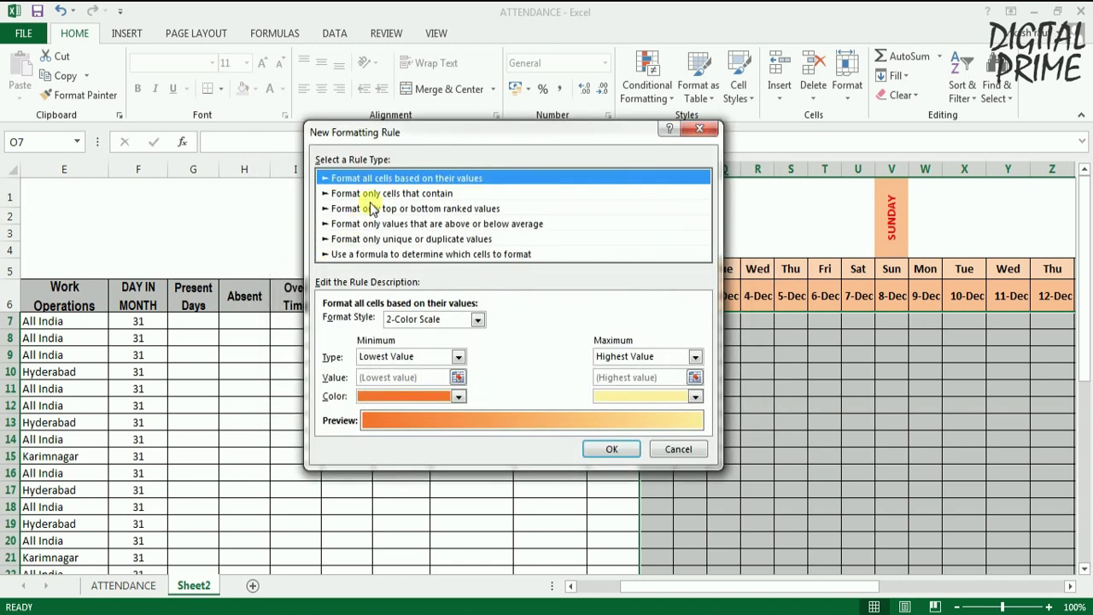
left_click(376, 193)
left_click(403, 322)
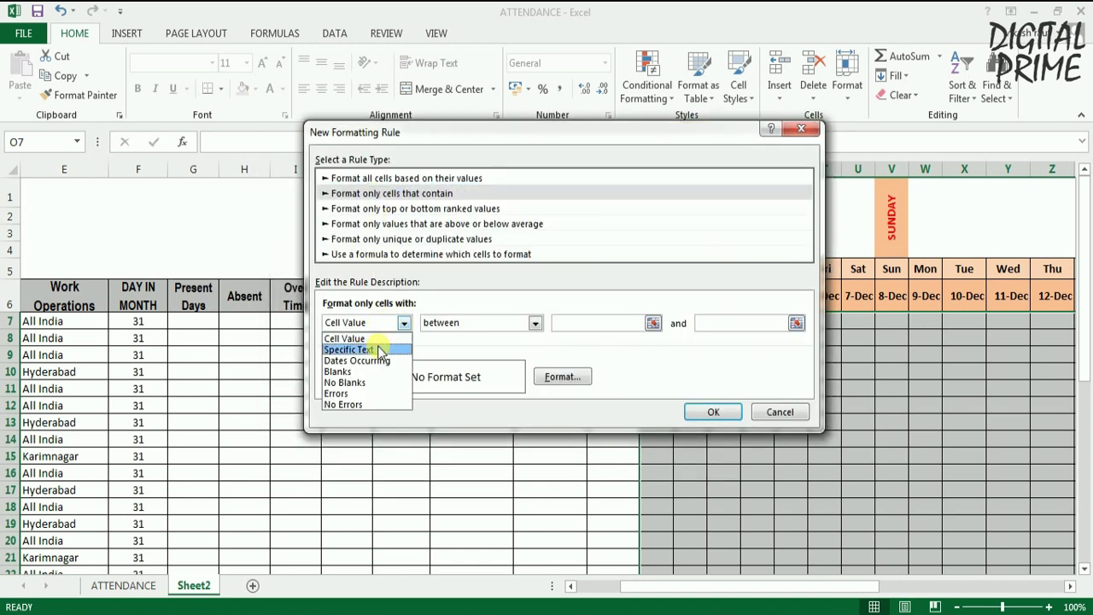
left_click(381, 352)
left_click(567, 324)
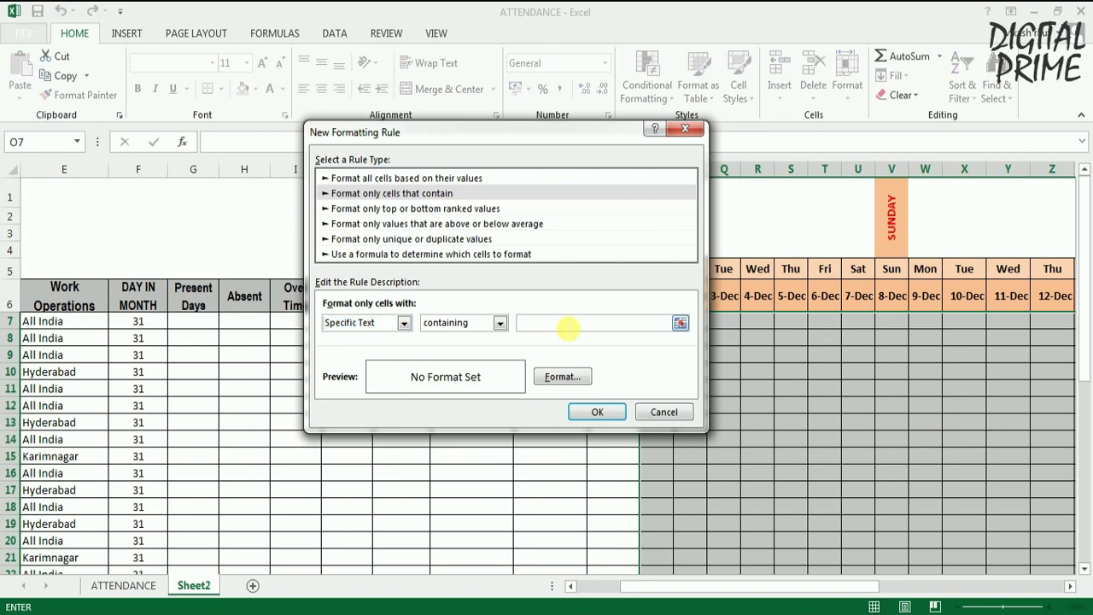
left_click(562, 377)
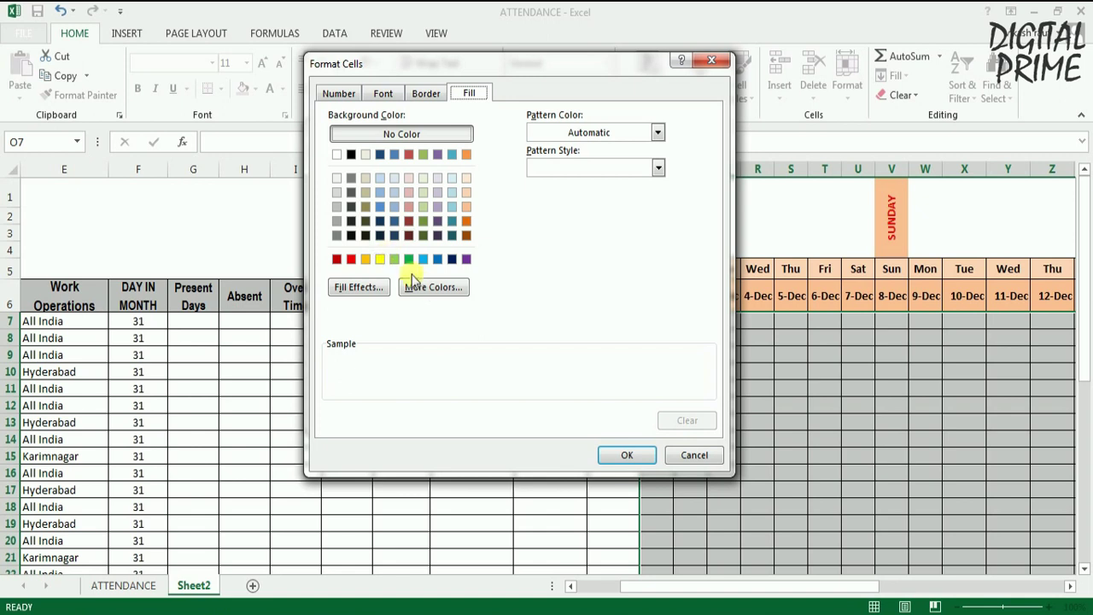
left_click(425, 288)
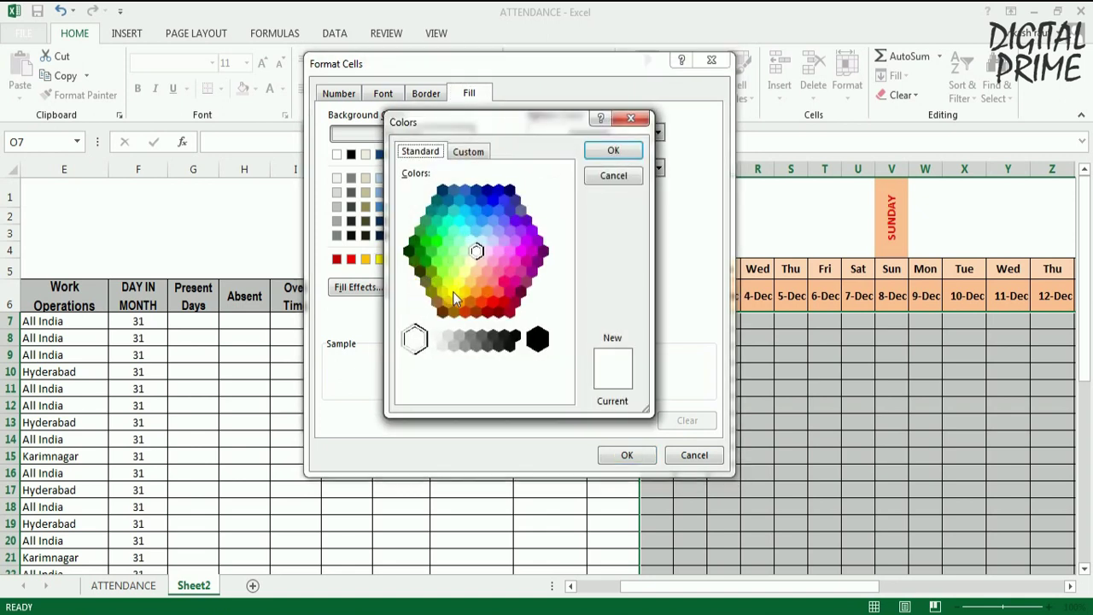
left_click(465, 271)
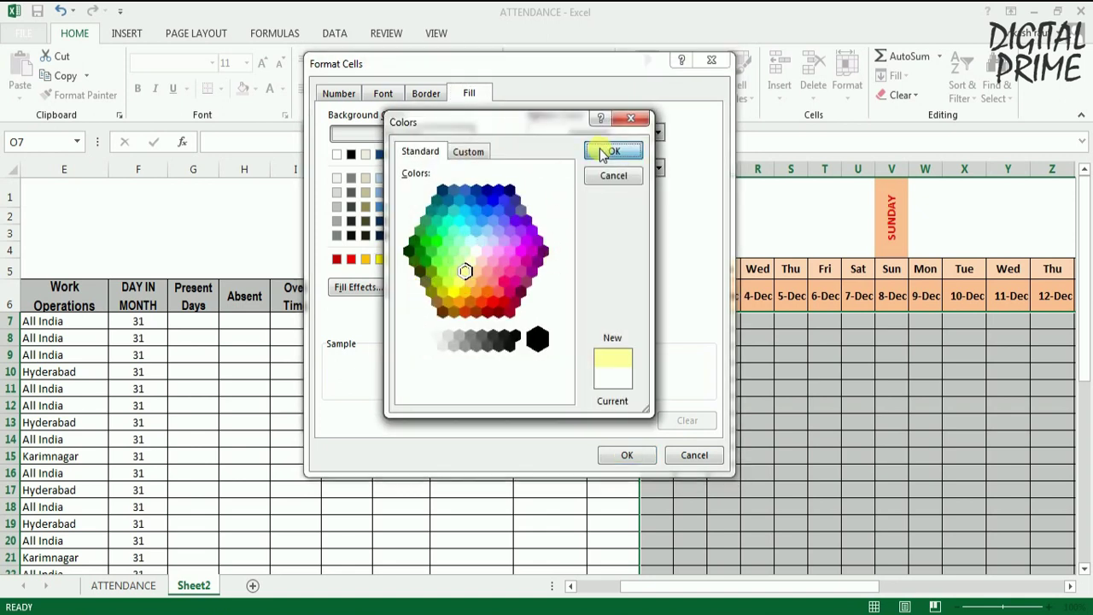
left_click(612, 150)
left_click(628, 453)
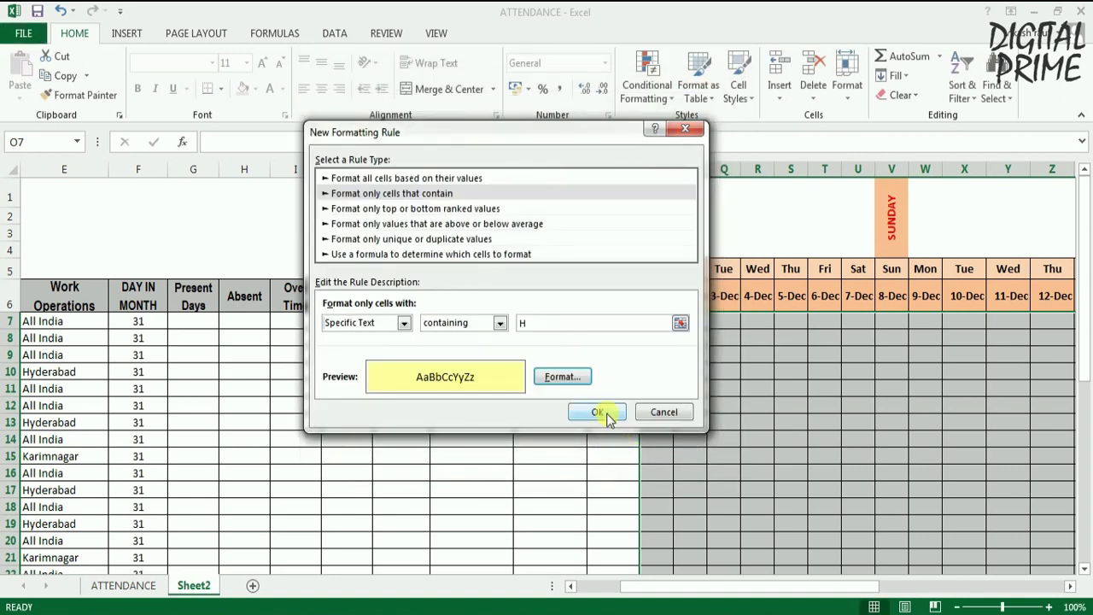
left_click(606, 413)
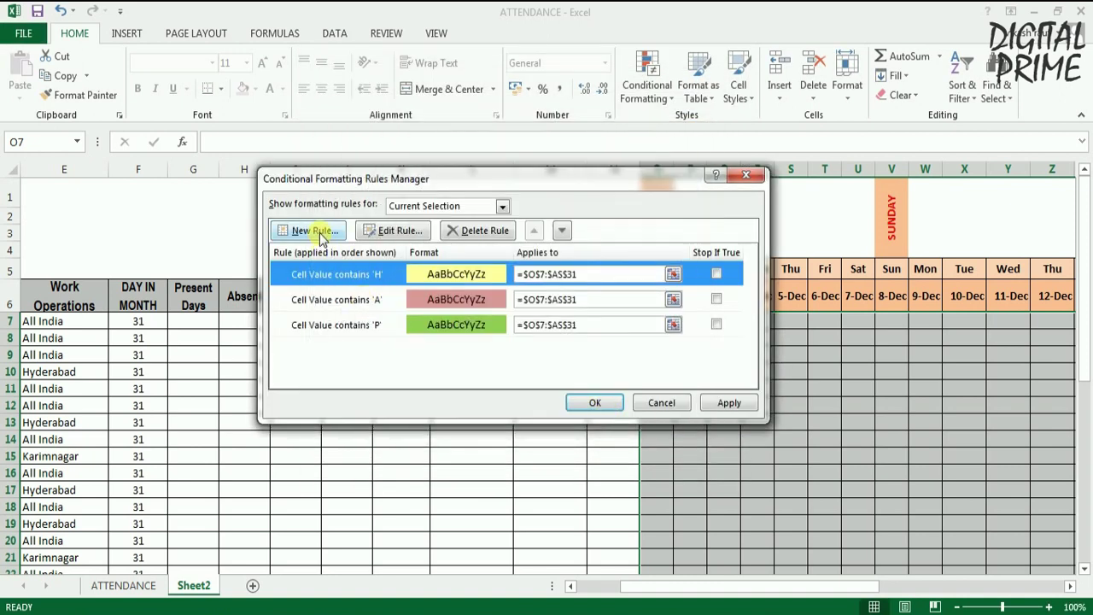
Add a Specific Text rule filling cells containing OT lavender, then apply all rules
left_click(316, 231)
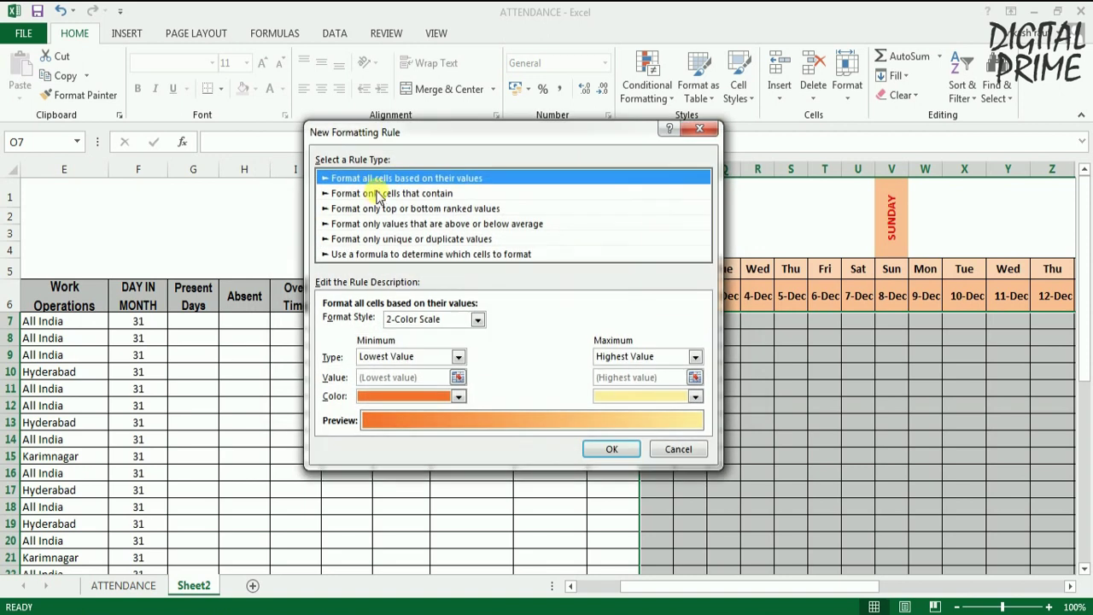
left_click(378, 195)
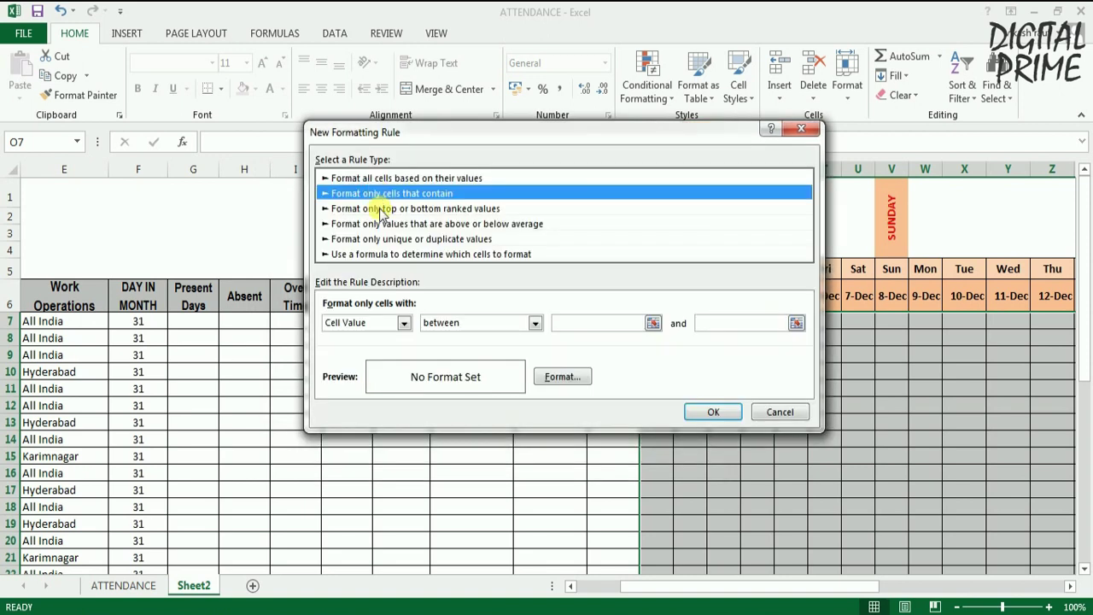
left_click(404, 323)
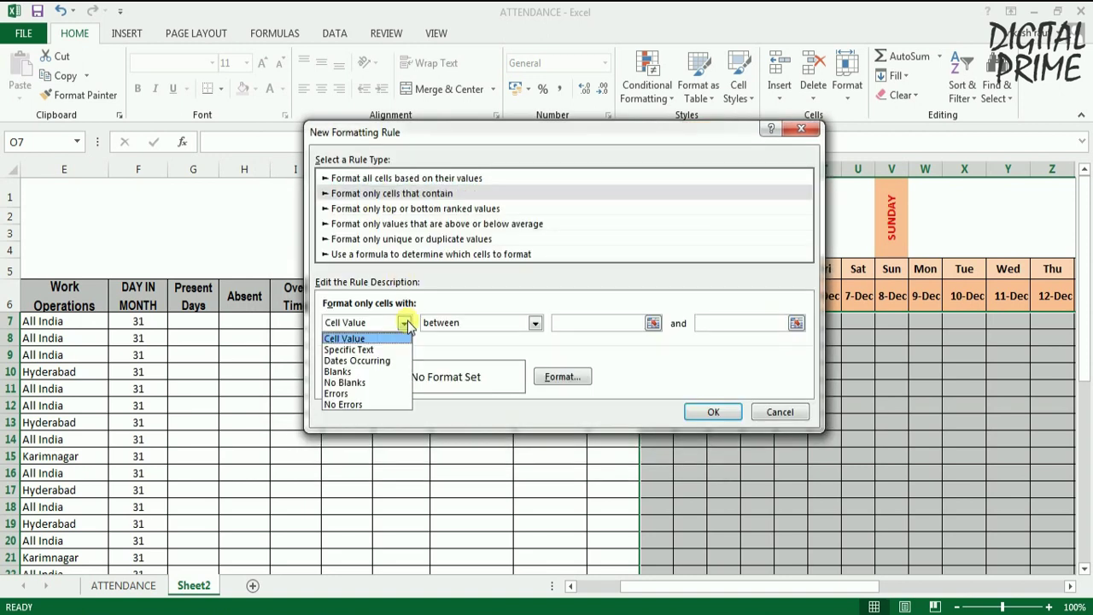
left_click(370, 350)
left_click(568, 325)
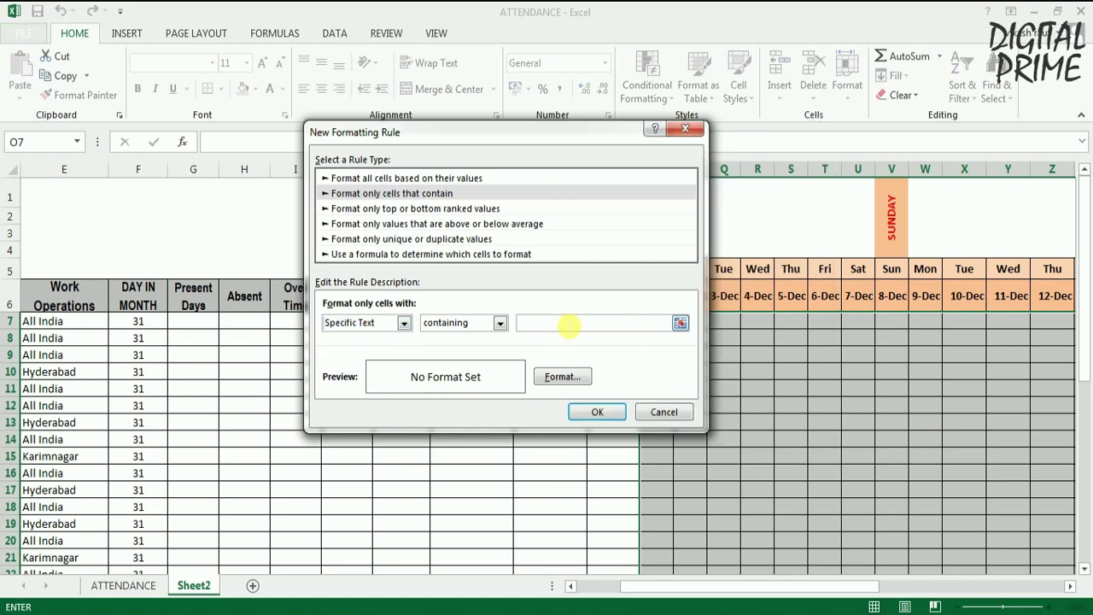
type("OT")
left_click(565, 377)
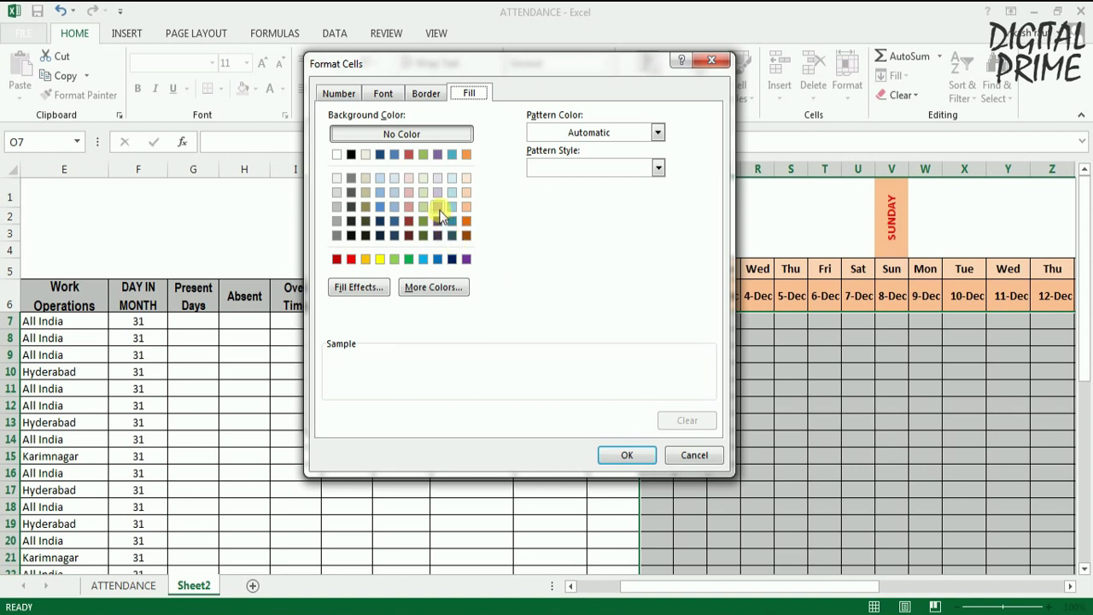
left_click(438, 209)
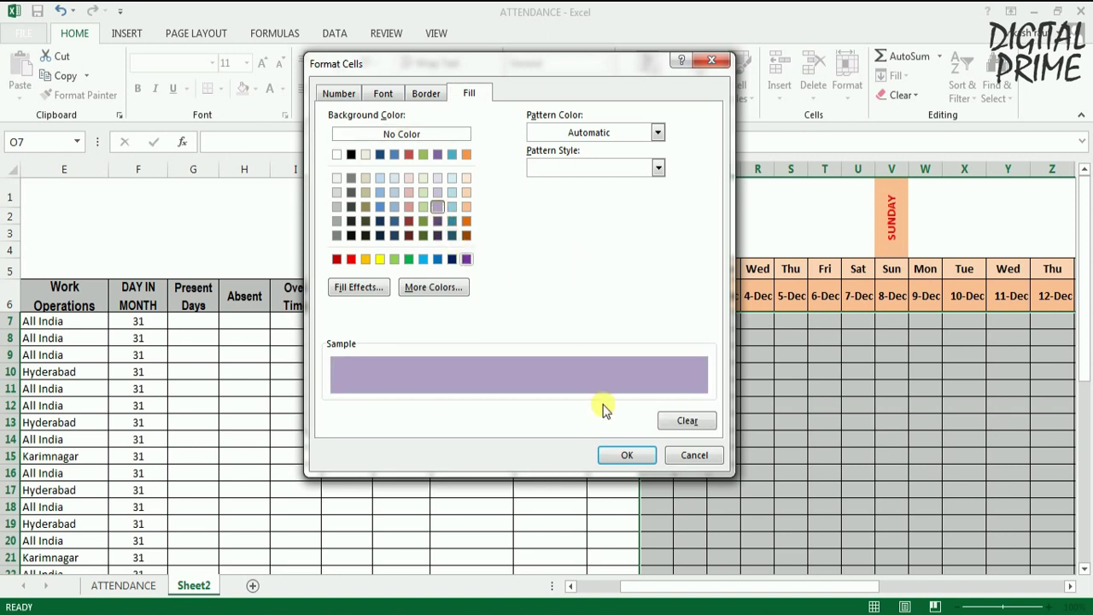
left_click(623, 454)
left_click(595, 410)
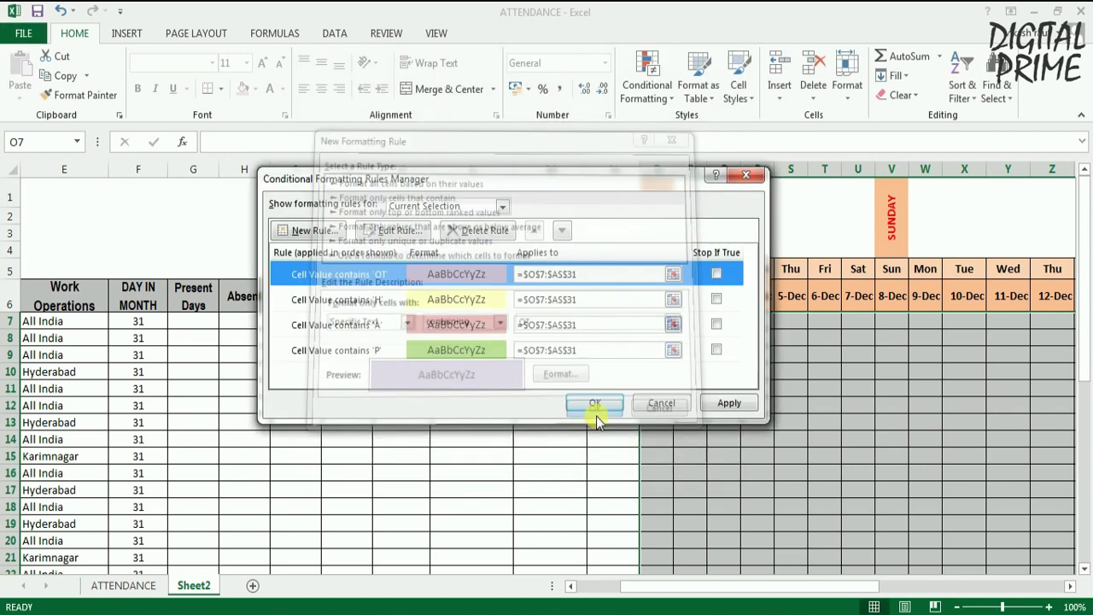
left_click(726, 403)
left_click(611, 398)
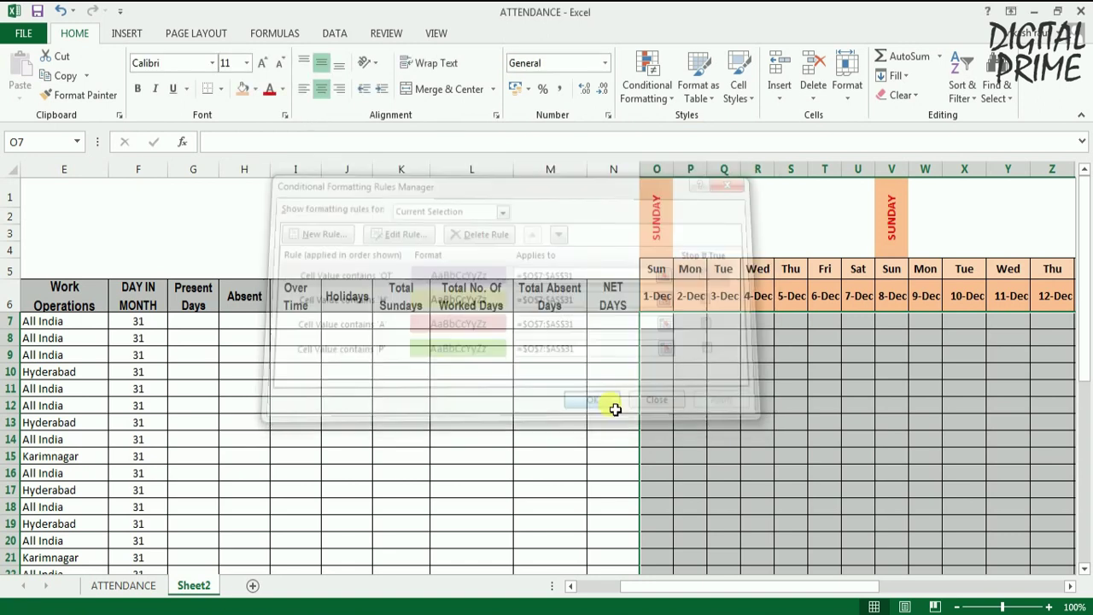
left_click(671, 394)
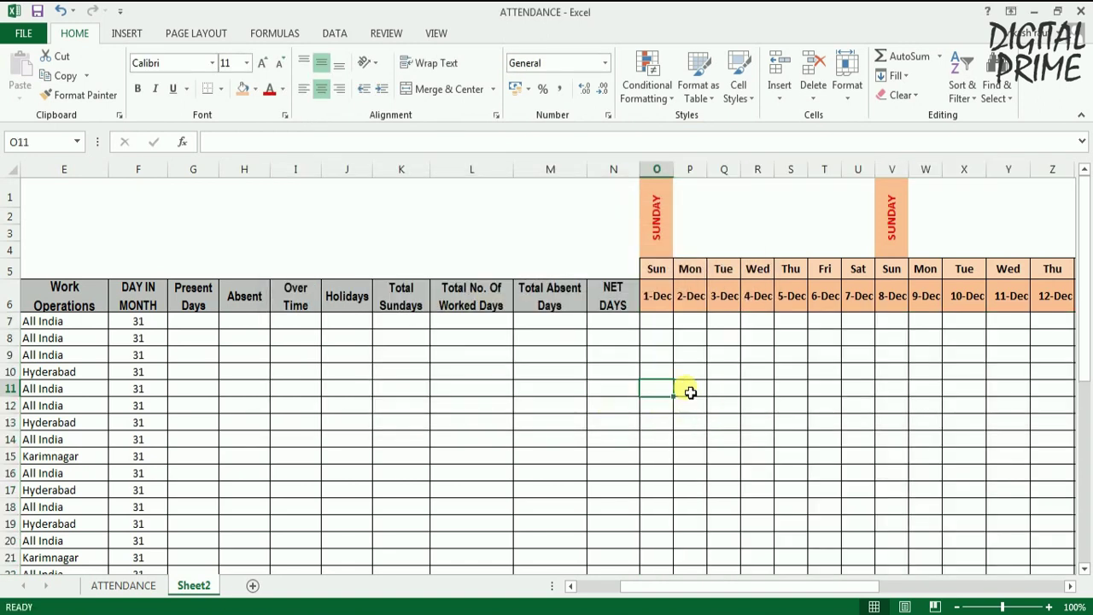
left_click_drag(732, 587, 754, 587)
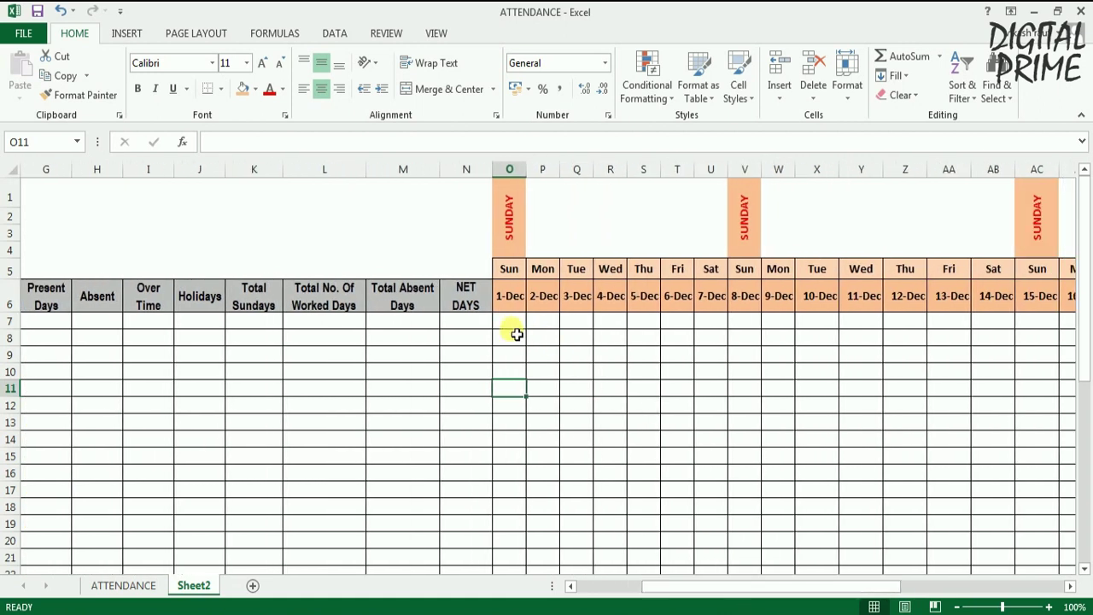
left_click(519, 326)
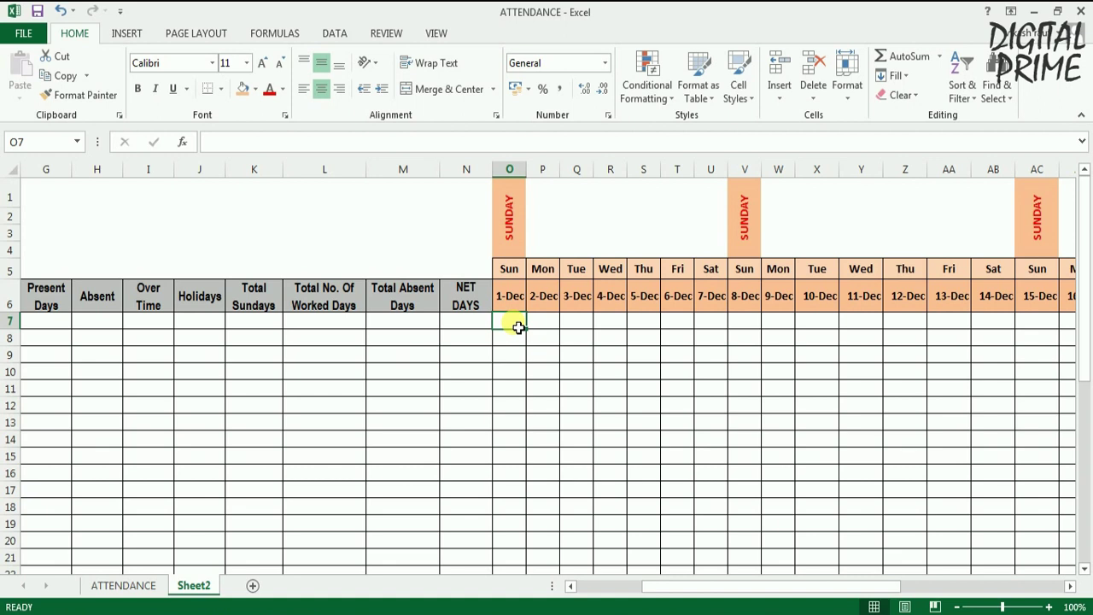
type("P")
key("Tab")
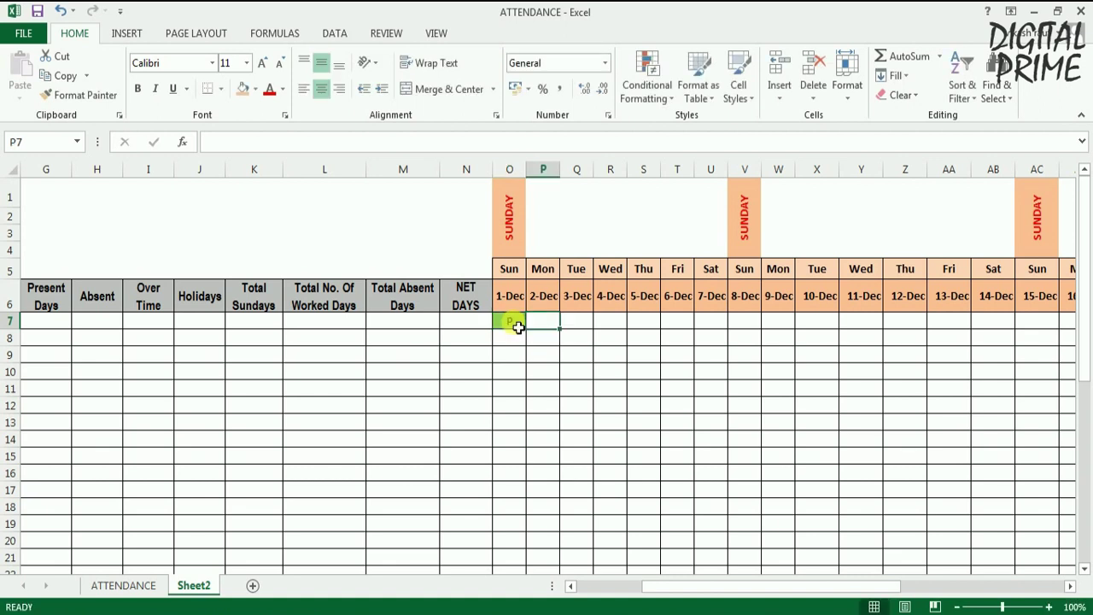
type("H")
key("Tab")
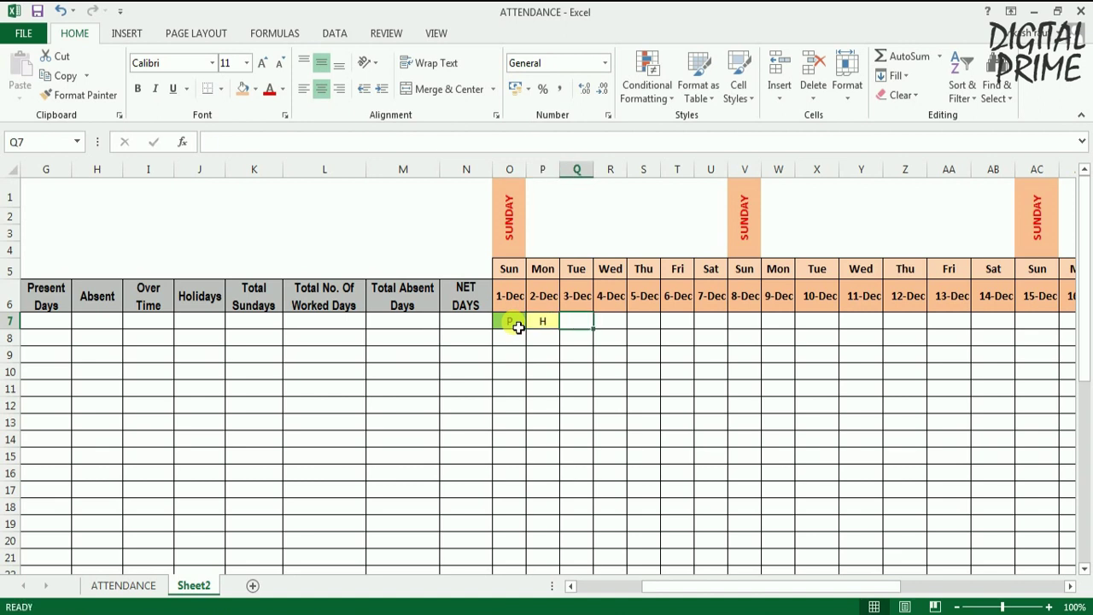
type("A")
key("Tab")
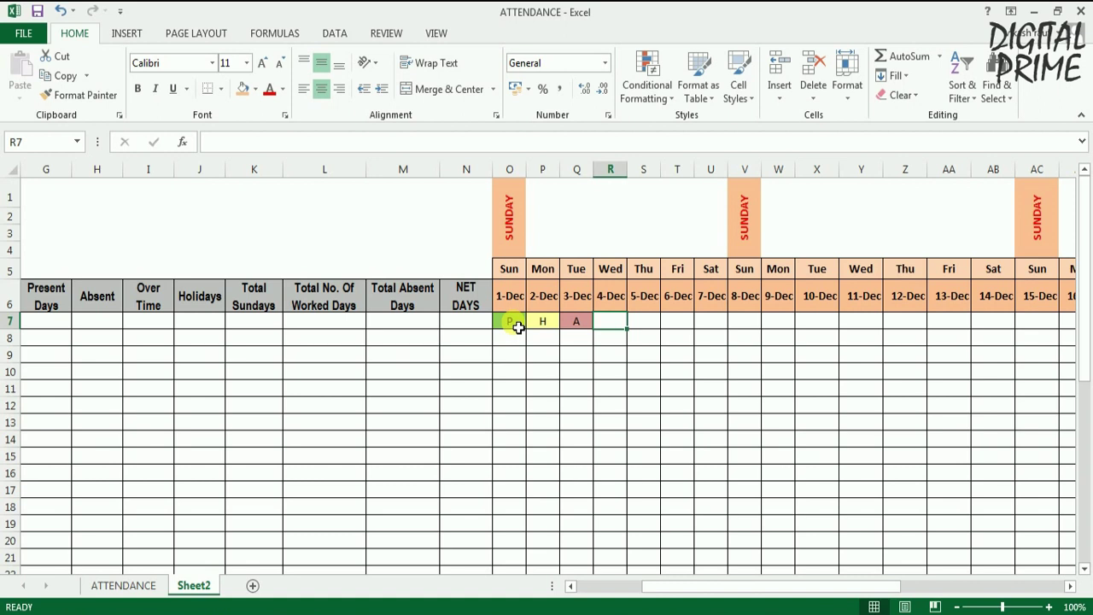
type("OT")
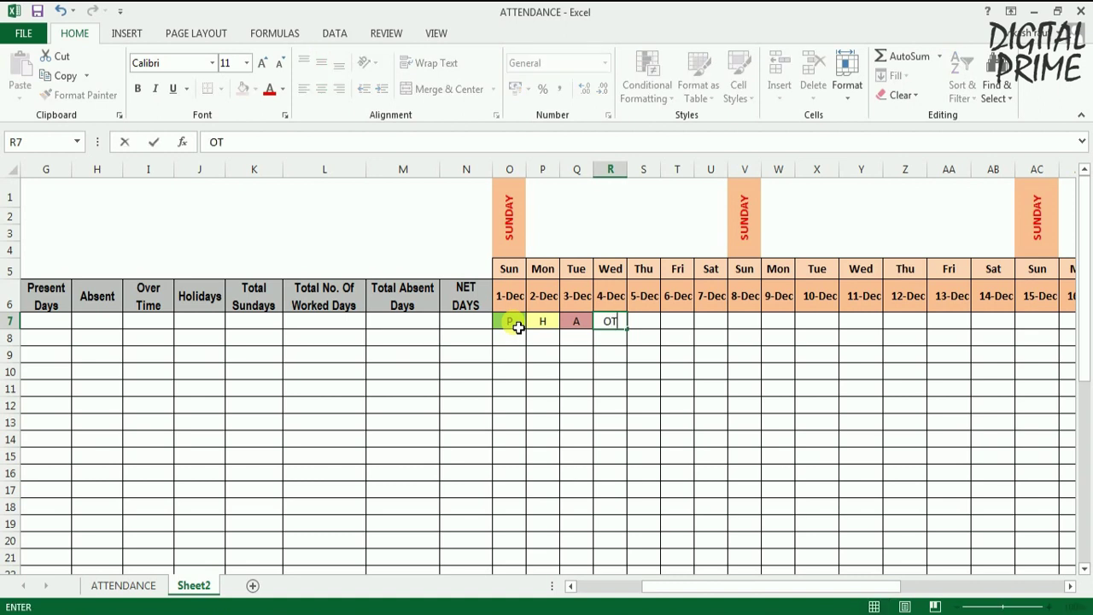
key("Tab")
left_click(558, 365)
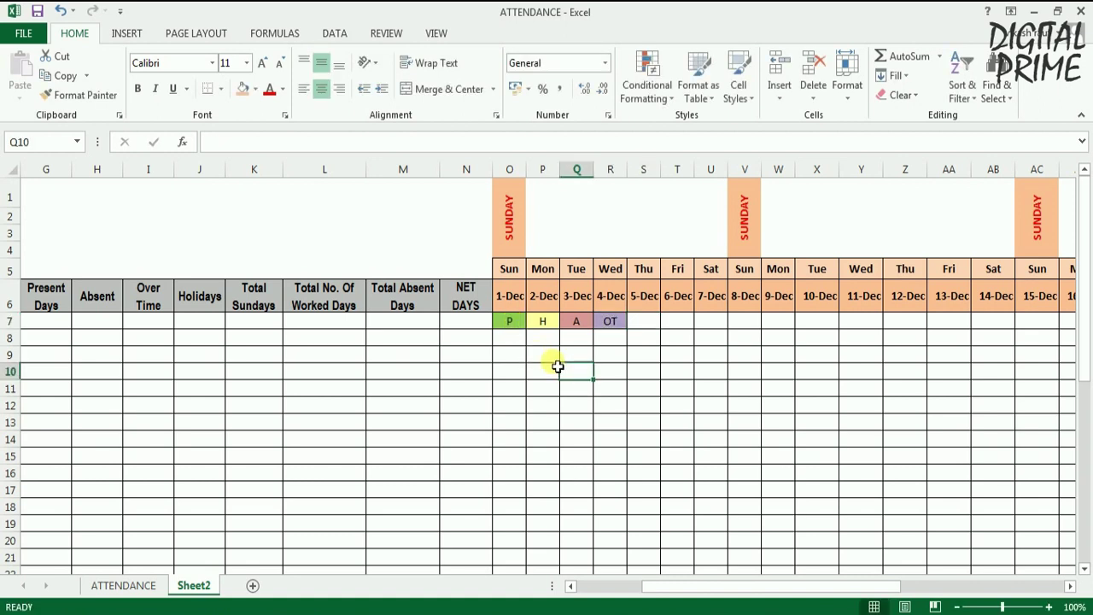
left_click_drag(513, 321, 623, 324)
key("Delete")
left_click(624, 390)
left_click(524, 322)
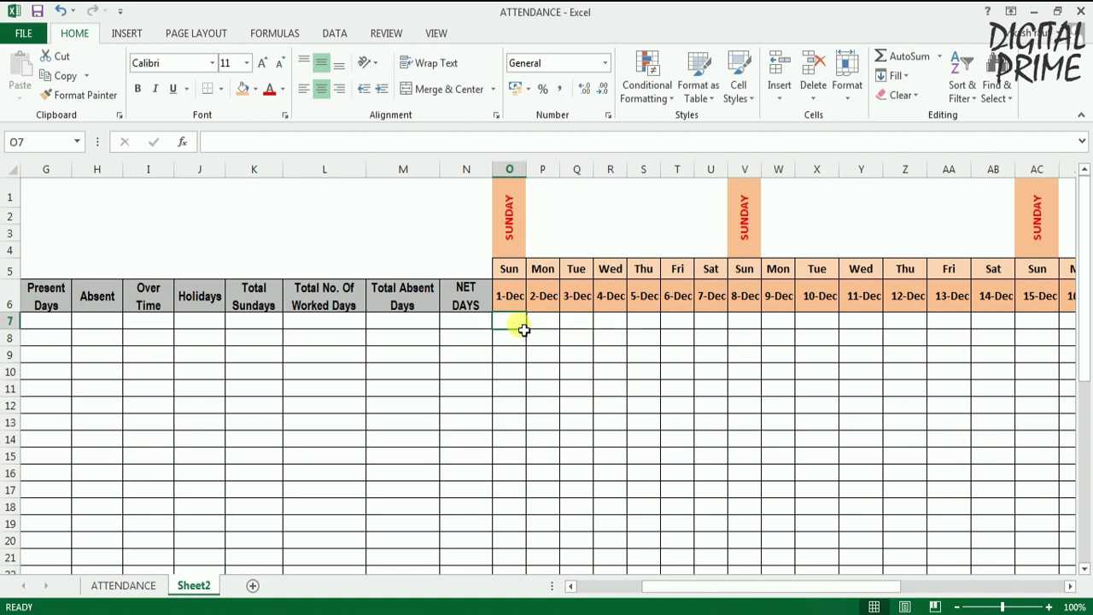
left_click_drag(512, 322, 771, 379)
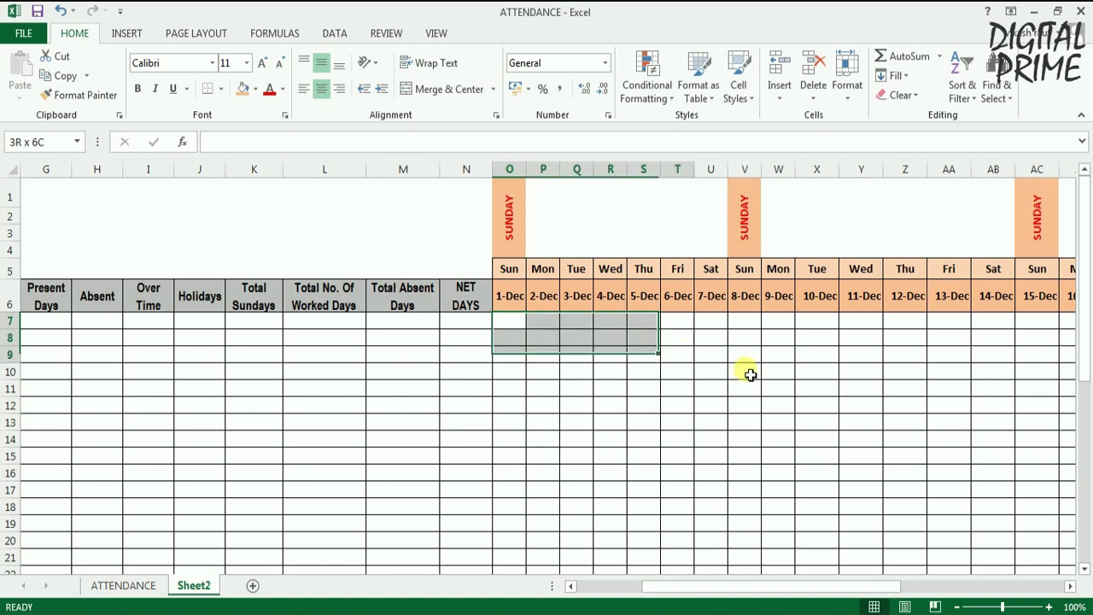
left_click(643, 438)
left_click(520, 324)
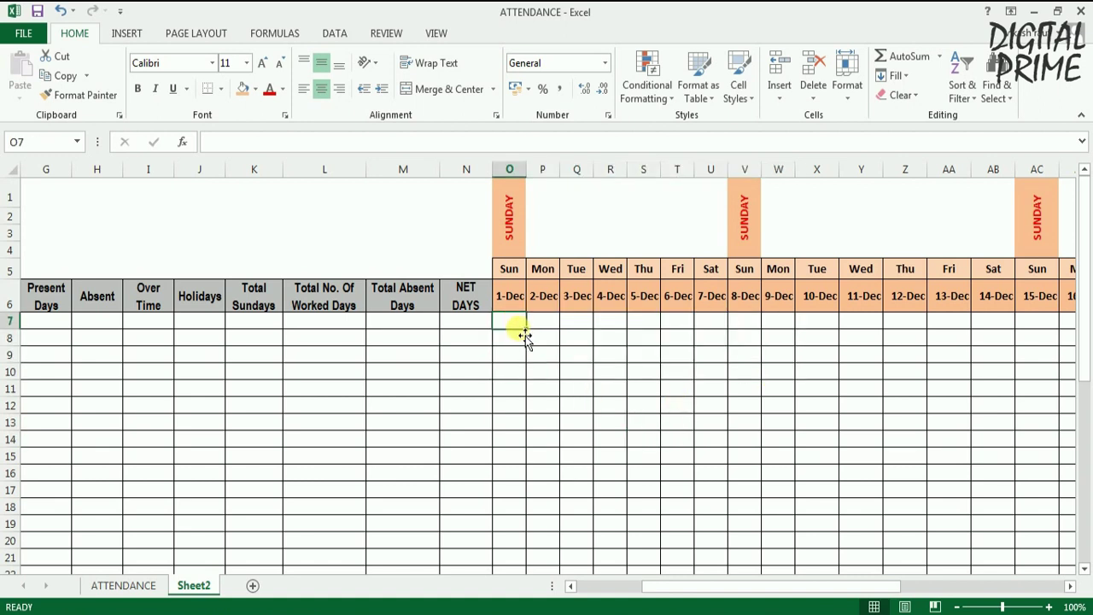
type("P")
key("Tab")
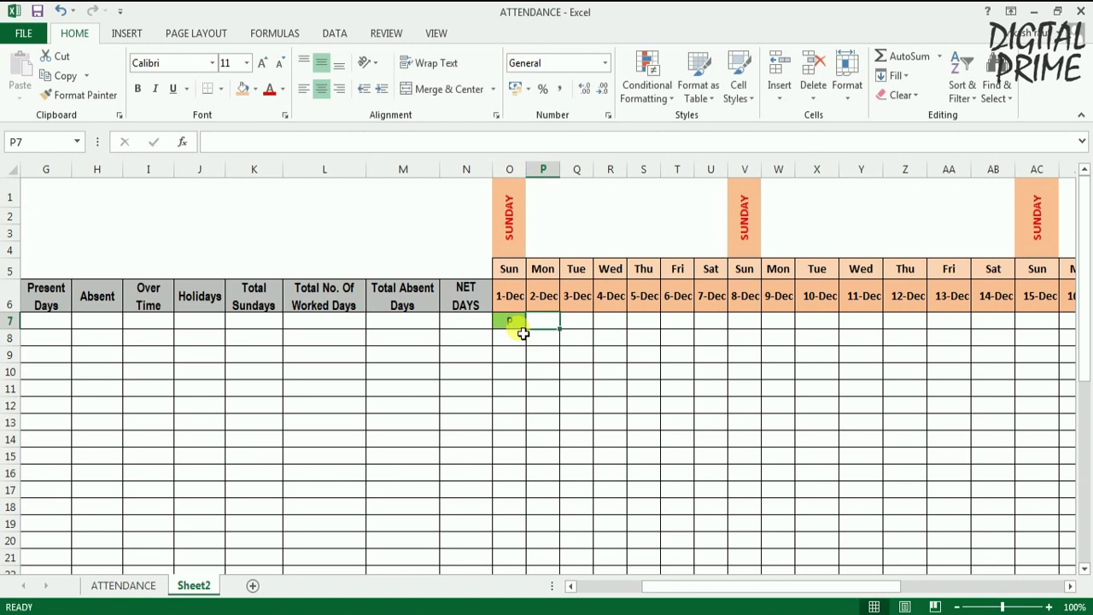
type("1")
key("Tab")
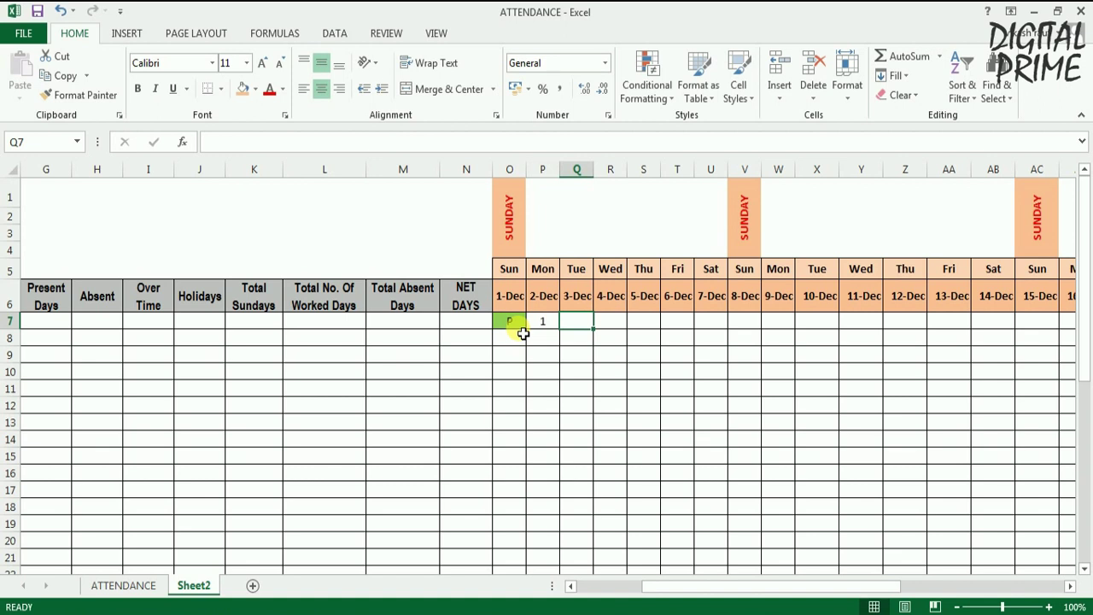
key("Left")
key("Delete")
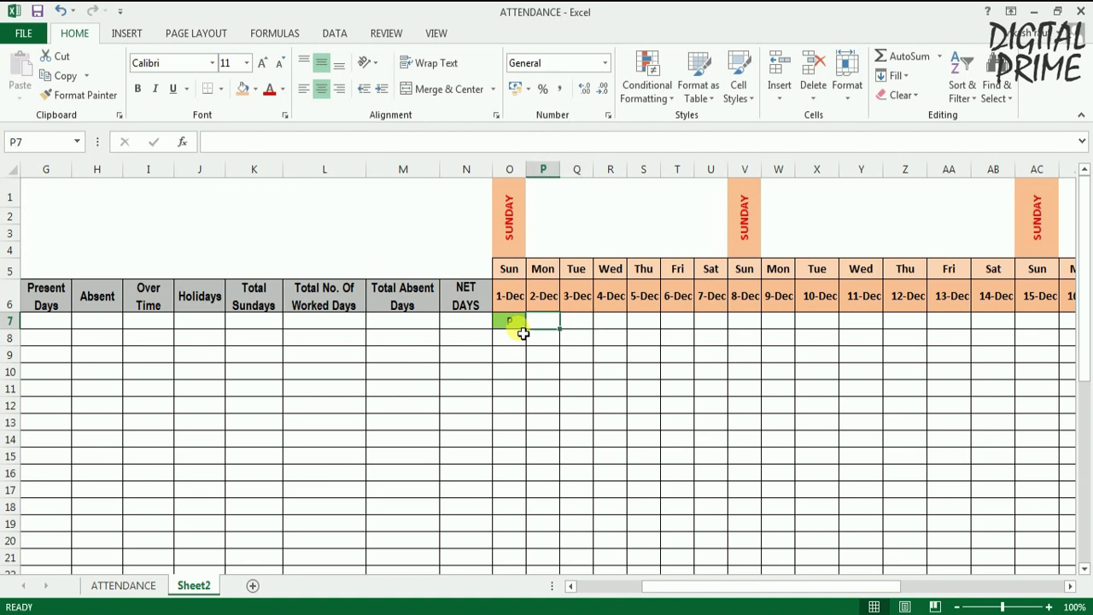
type("S")
key("Tab")
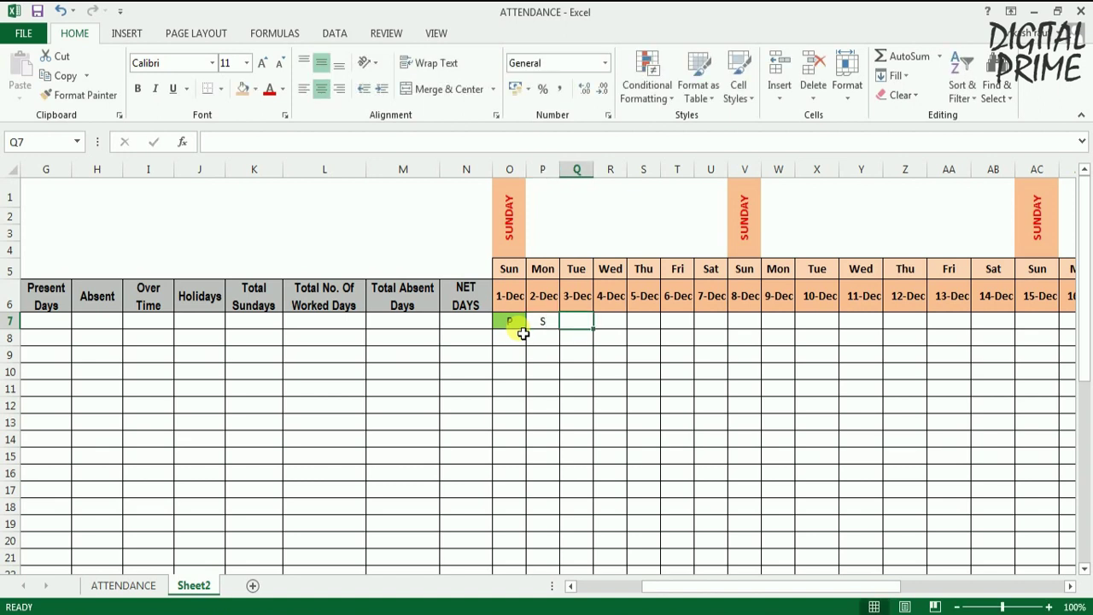
key("ctrl+z")
left_click(522, 327)
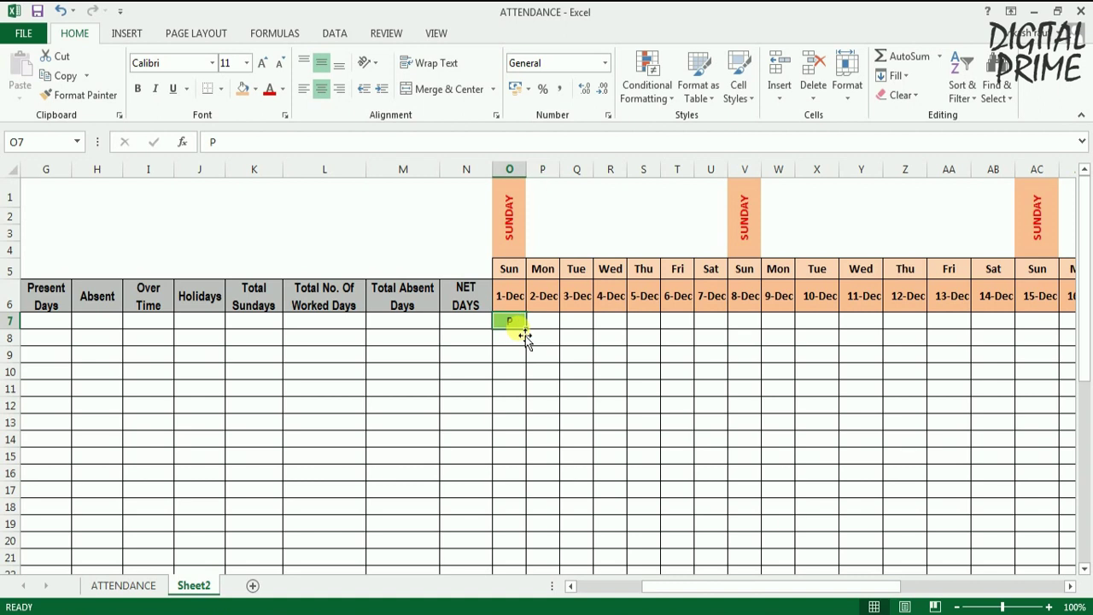
left_click(536, 337)
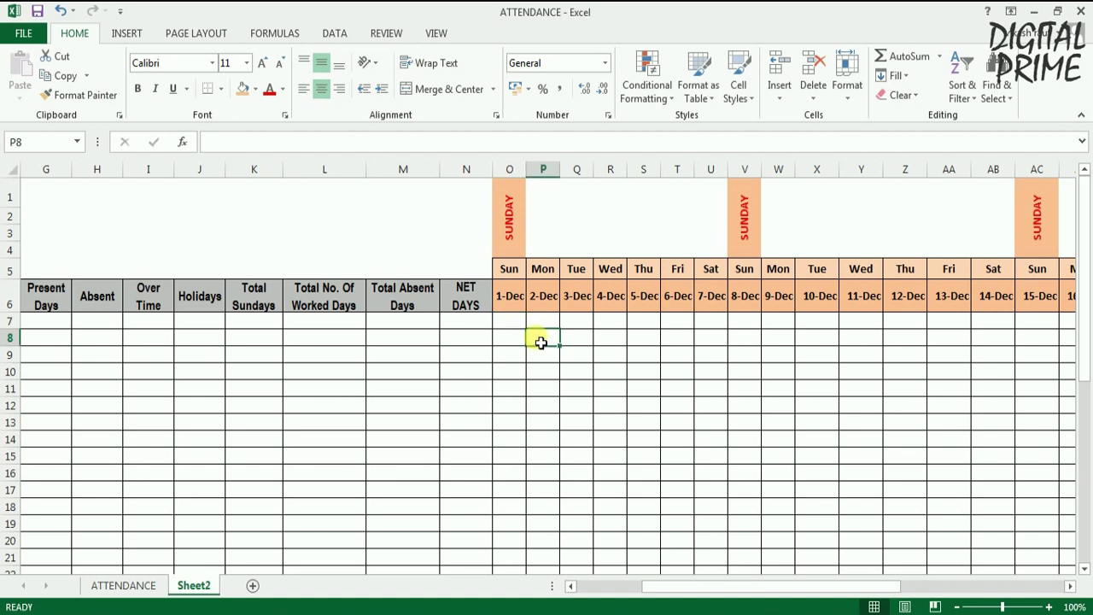
left_click(517, 327)
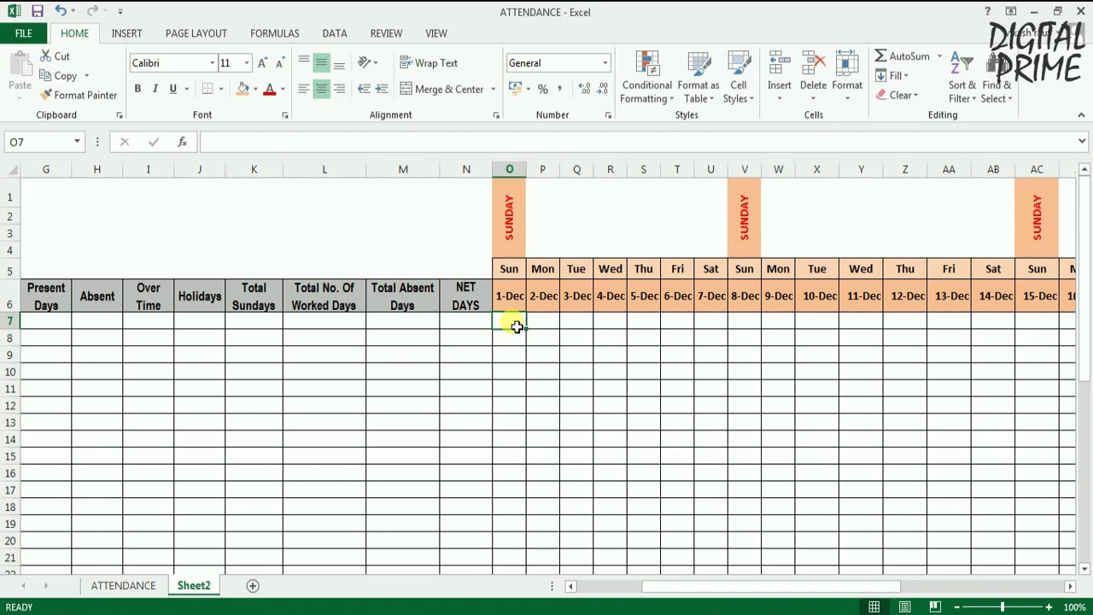
left_click(531, 342)
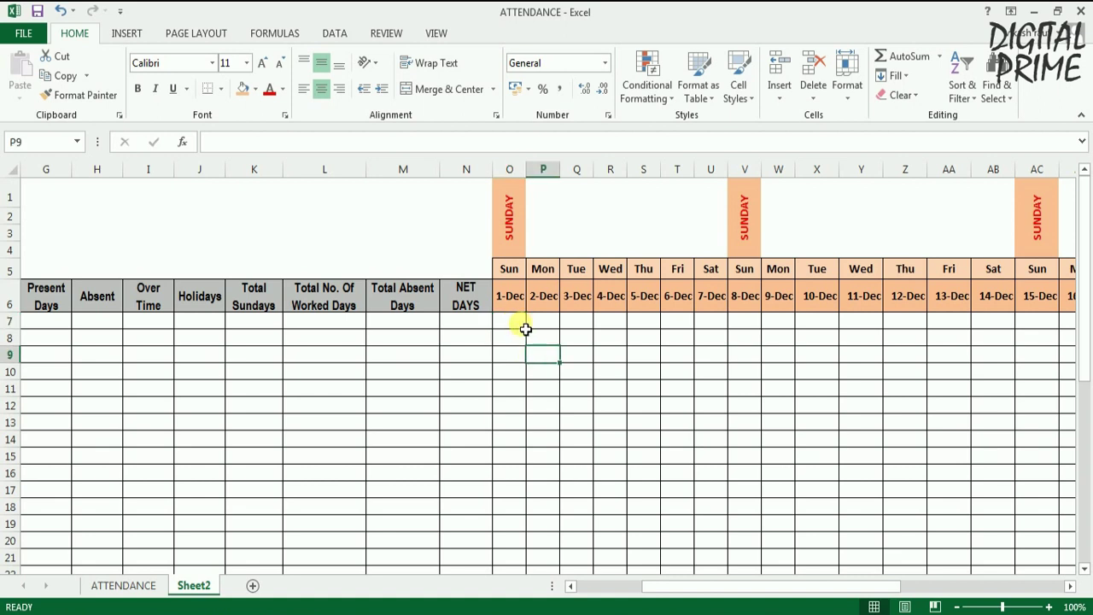
Select O7:AS31 across all December dates and employee rows, scrolling back to the top-left
left_click(522, 326)
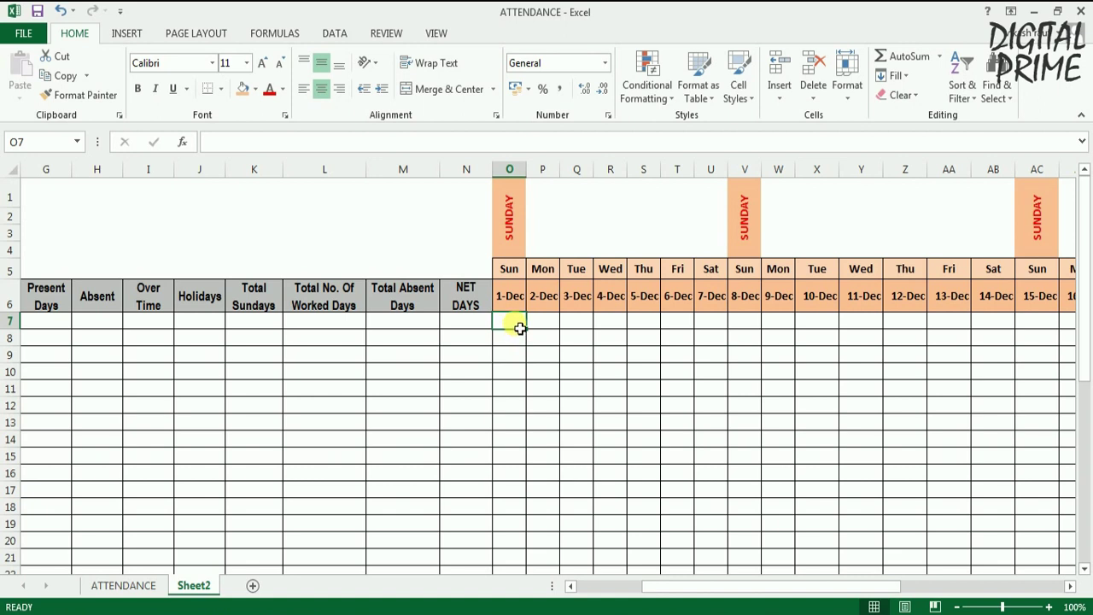
key("shift+Right")
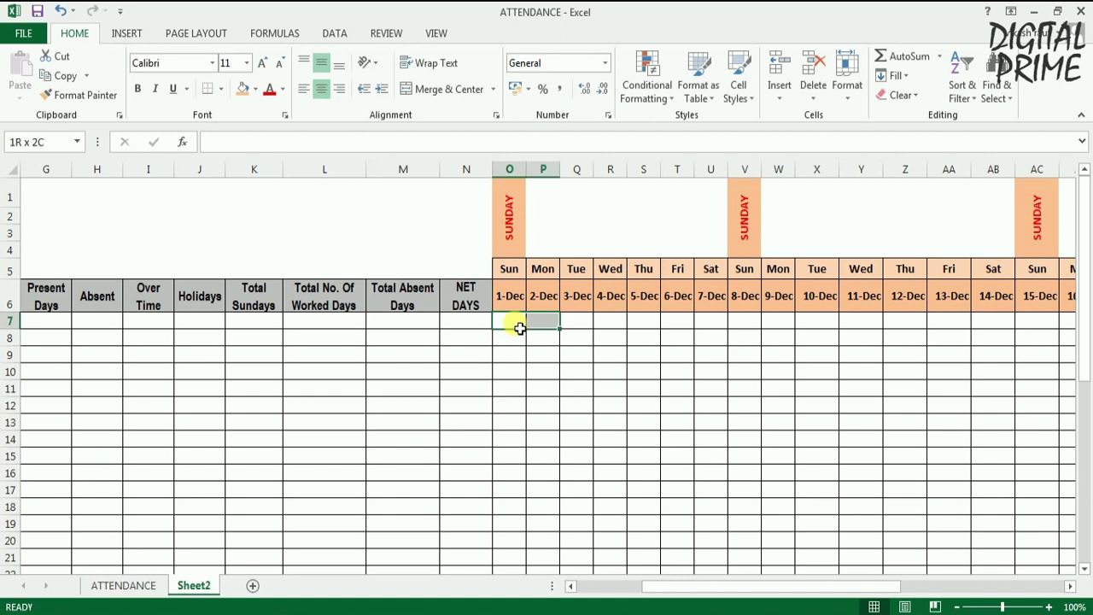
key("shift+Right")
key("shift+Right")
key("shift+Right")
key("shift+Right")
key("shift+Right")
key("shift+Right")
key("shift+Right")
key("shift+Right")
key("shift+Right")
key("shift+Right")
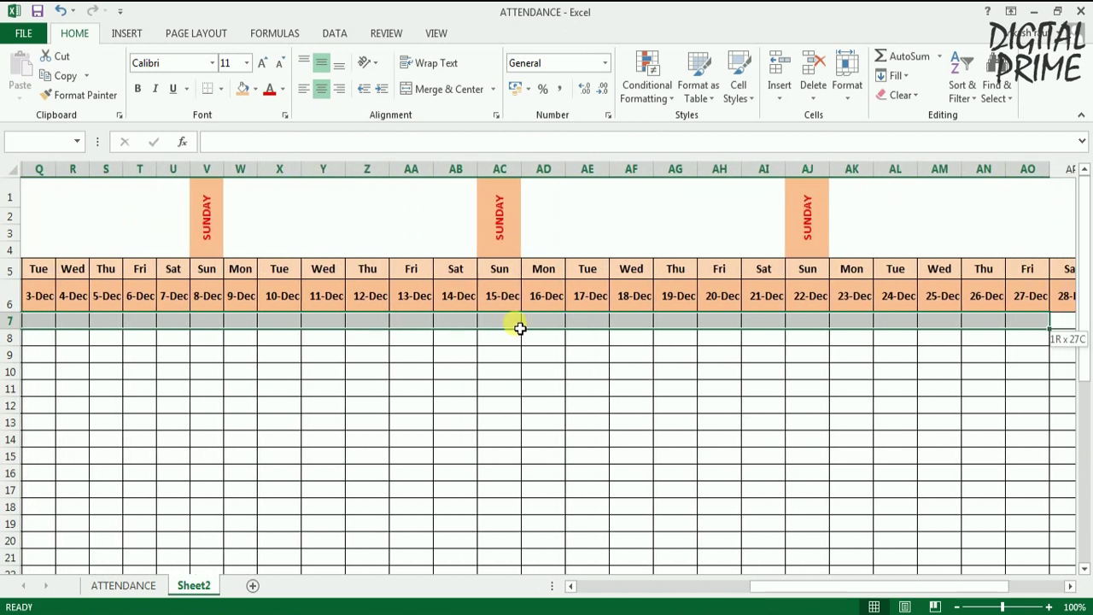
key("shift+Right")
key("shift+Right")
key("shift+Right")
key("shift+Right")
key("shift+Right")
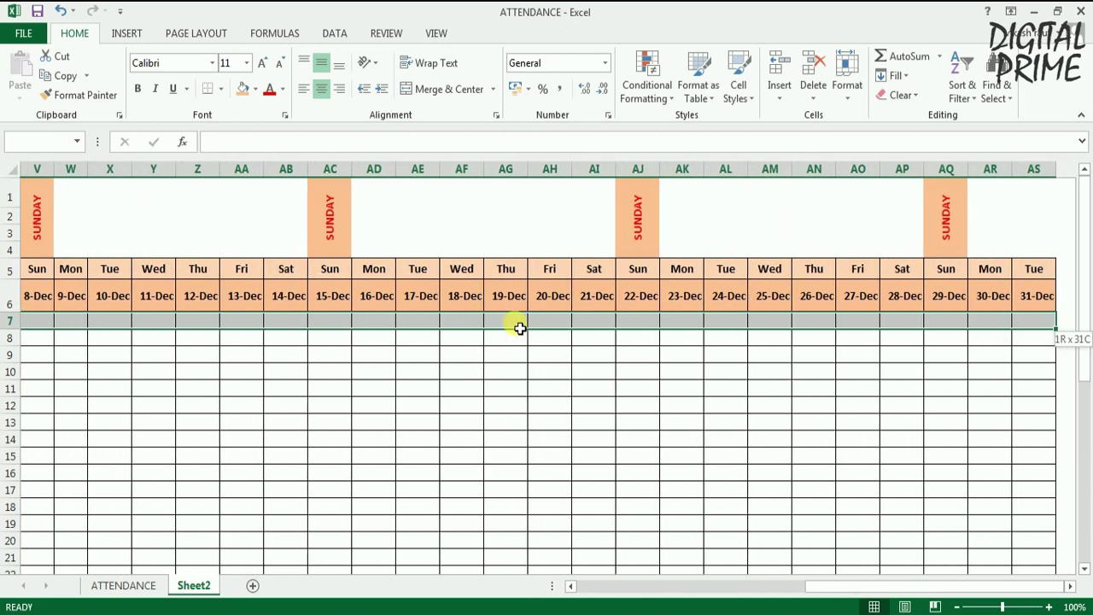
key("shift+Down")
key("shift+Down")
key("shift+Down")
key("shift+Down")
key("shift+Down")
key("shift+Down")
key("shift+Down")
key("shift+Down")
key("shift+Down")
key("shift+Down")
key("shift+Down")
key("shift+Down")
key("shift+Up")
key("shift+Up")
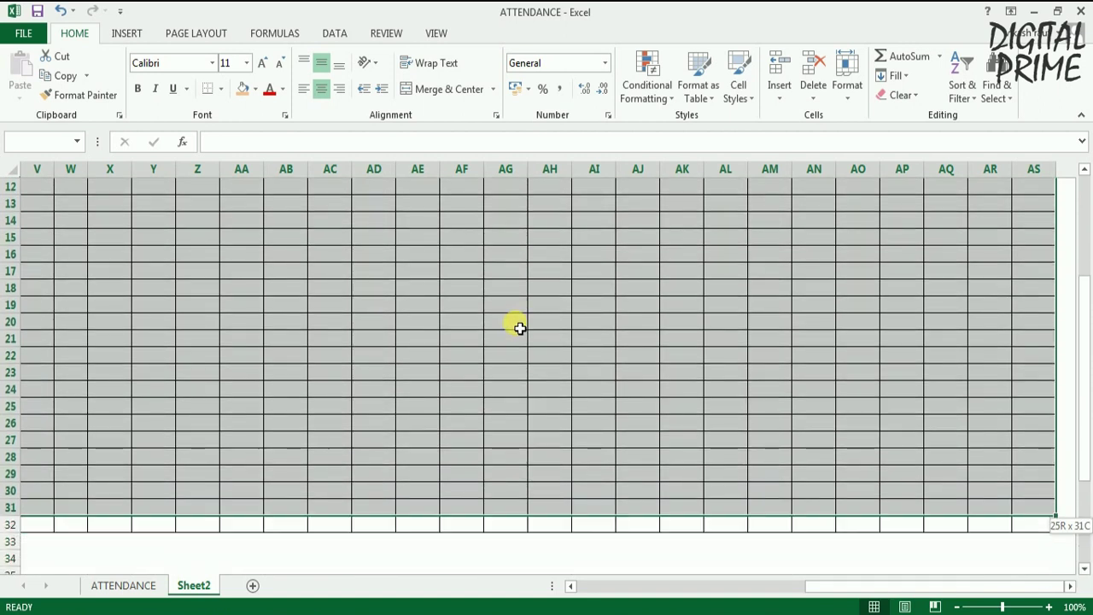
left_click_drag(821, 587, 666, 592)
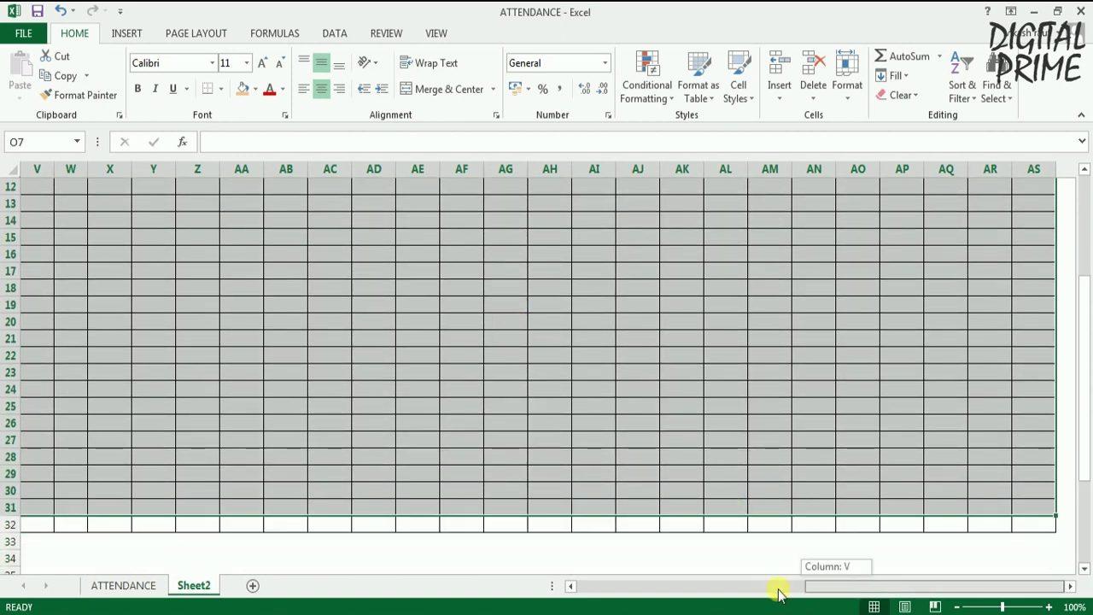
scroll(700, 476, "up", 4)
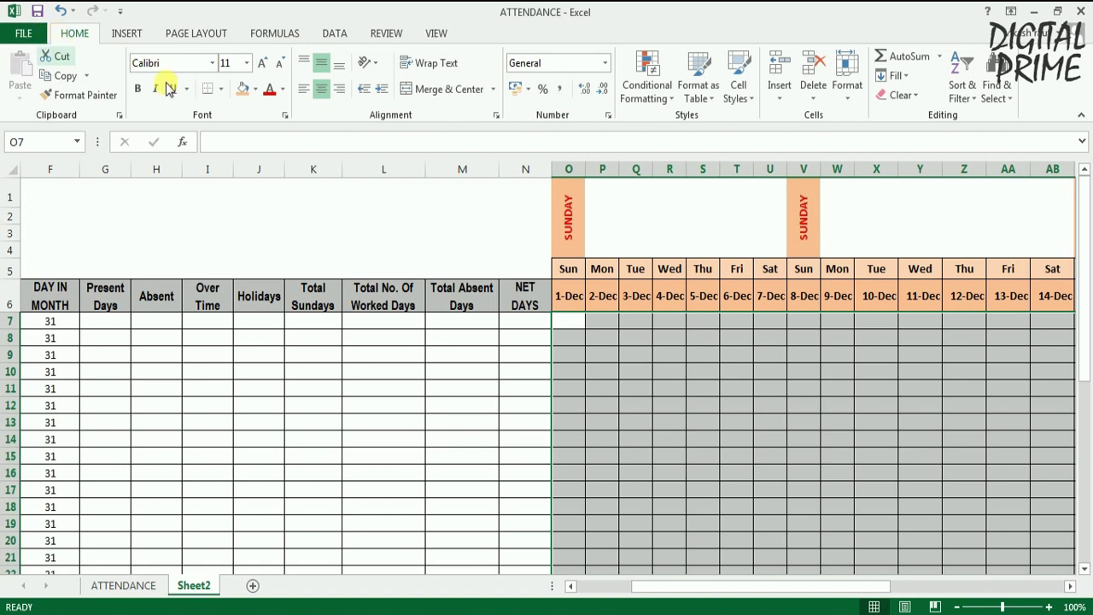
Add List data validation with source P,A,H,OT to the attendance grid
left_click(336, 34)
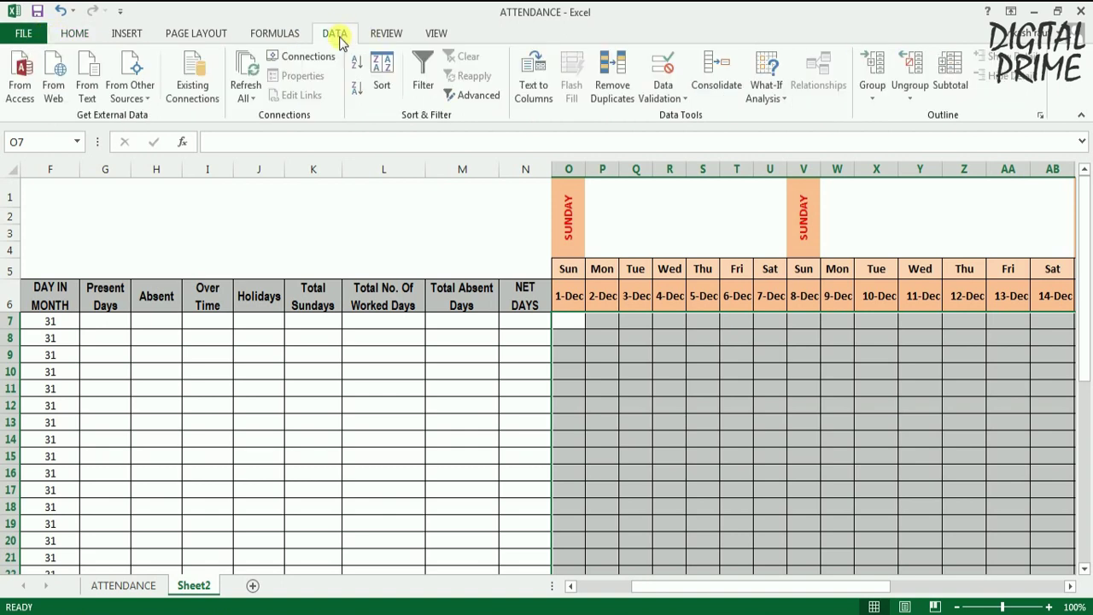
left_click(676, 104)
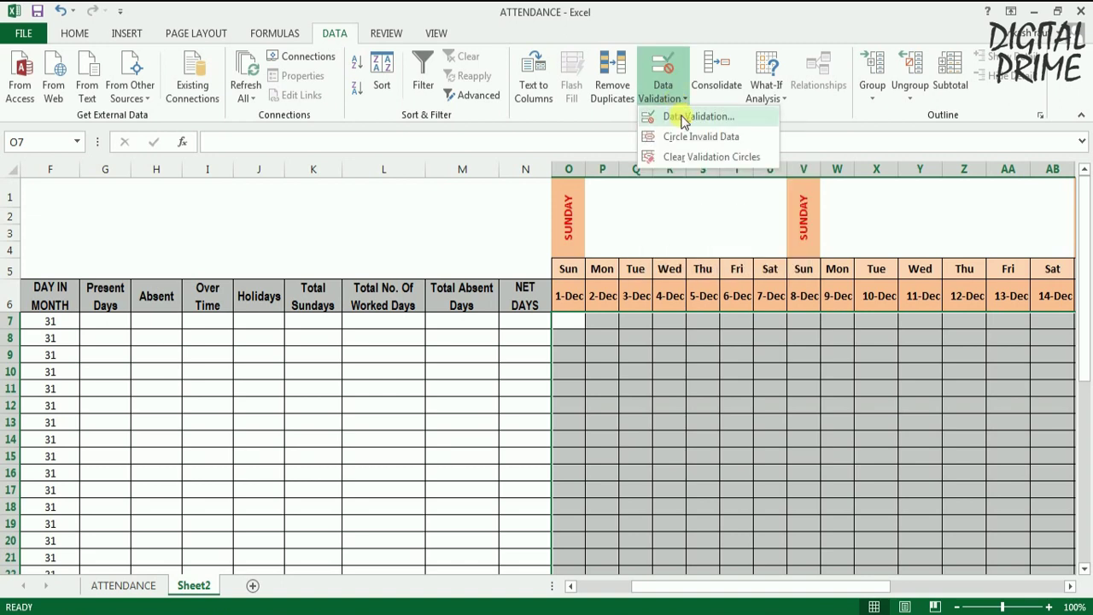
left_click(683, 118)
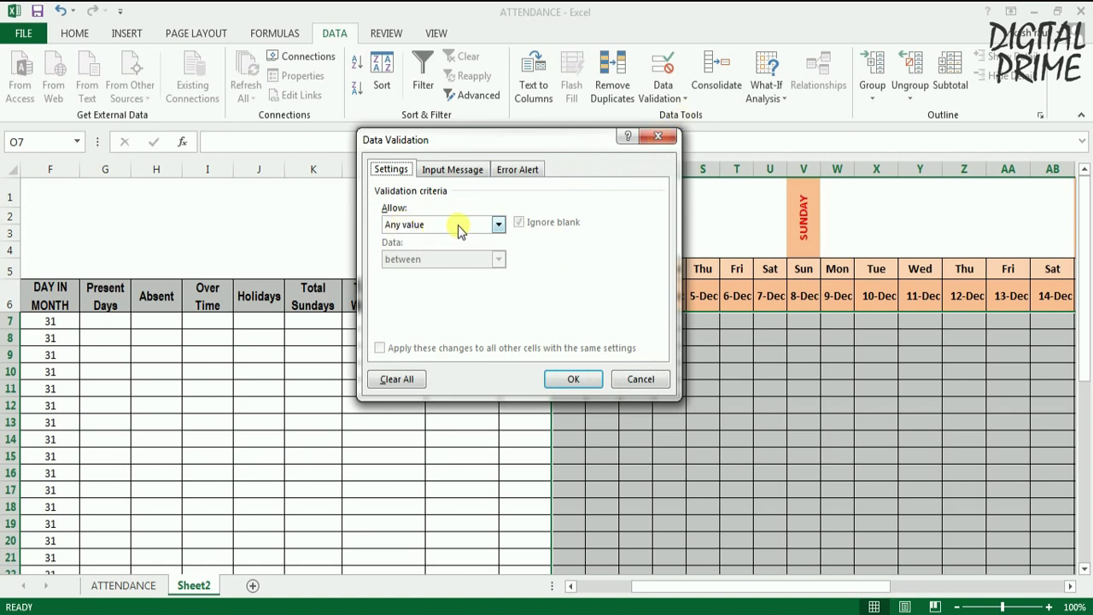
left_click(498, 223)
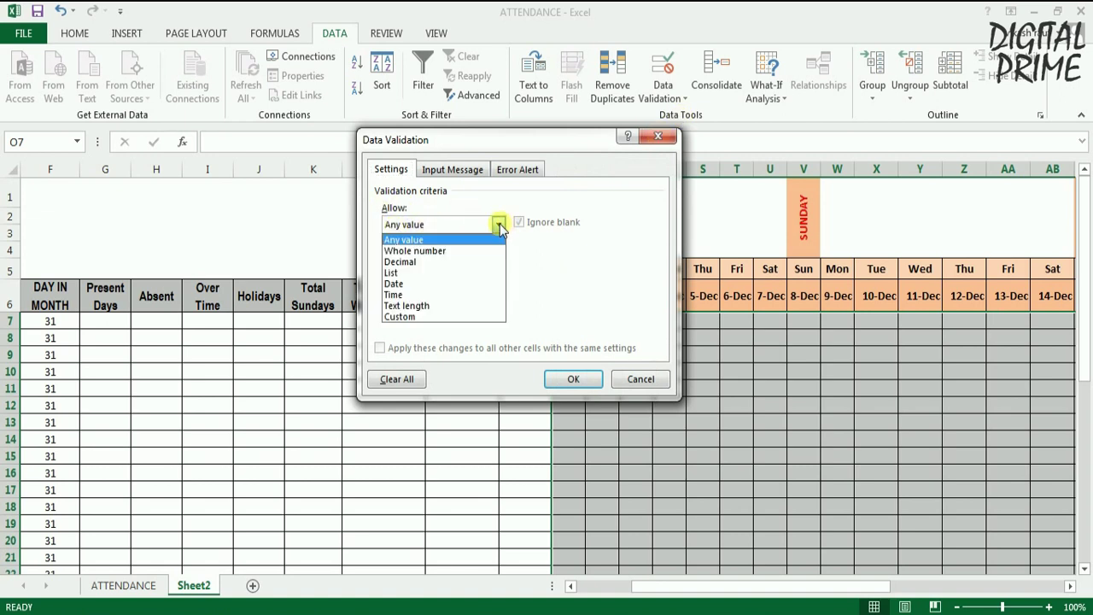
left_click(413, 272)
left_click(428, 297)
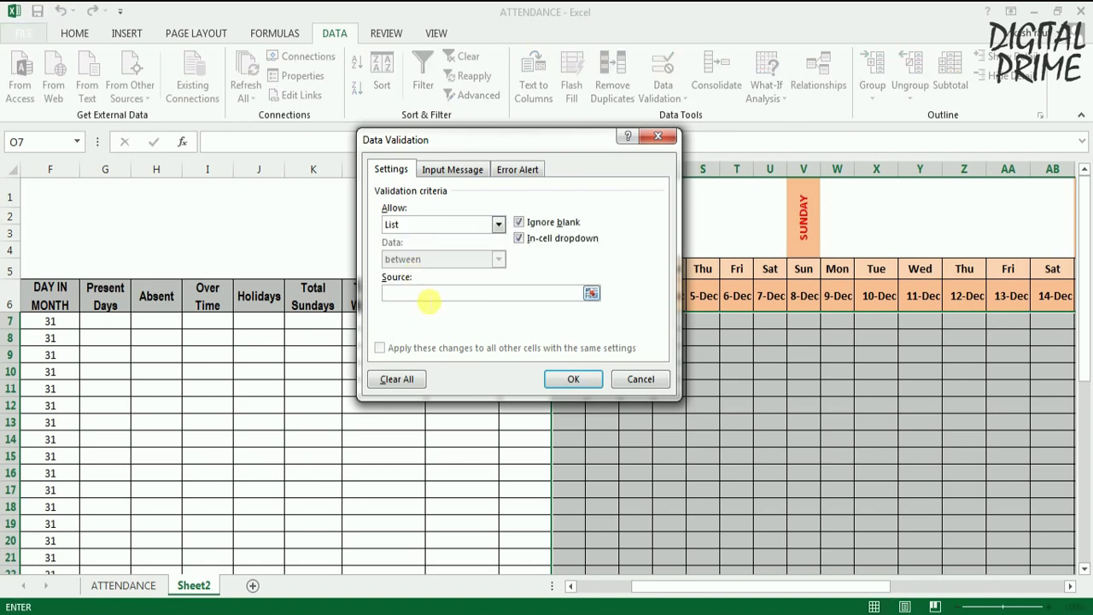
type("P,A,")
type("H,")
type("OT")
left_click(588, 381)
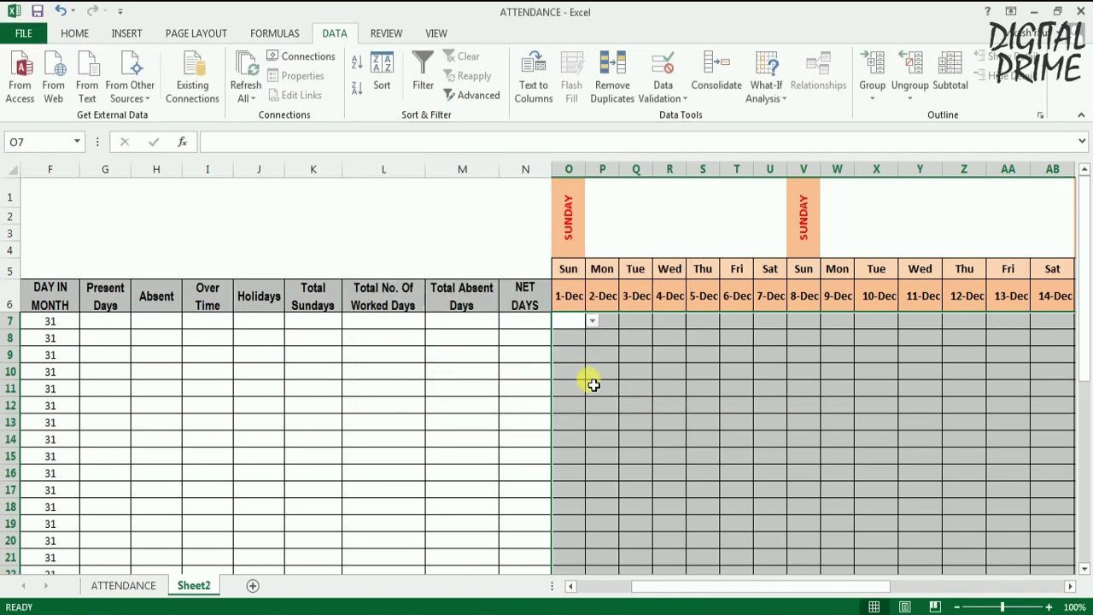
Pick P in O7 and A in X15 from their dropdown code lists
left_click(595, 385)
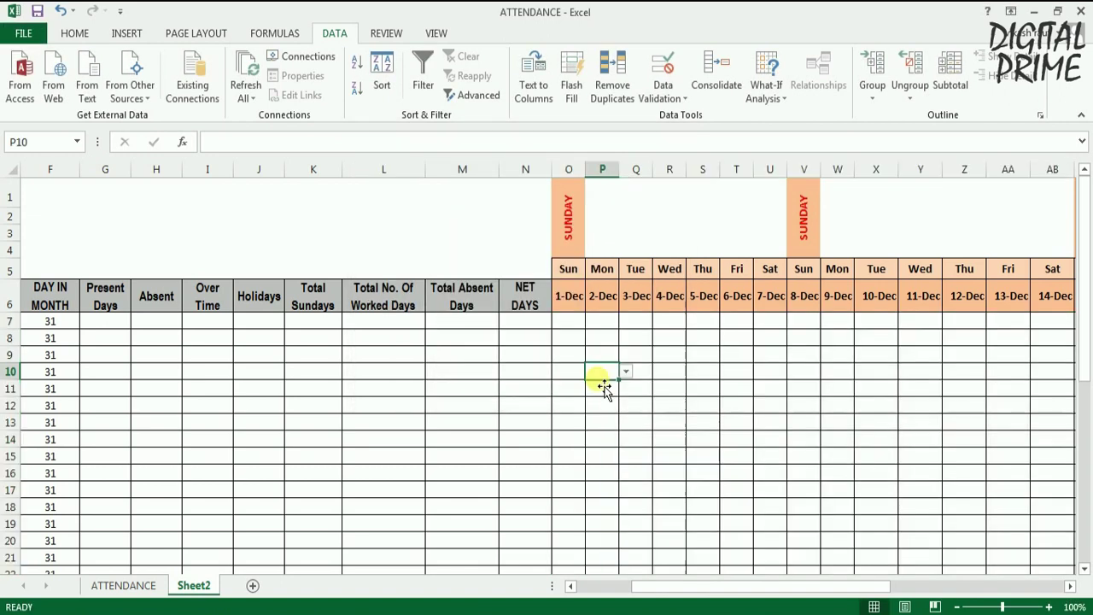
left_click(579, 327)
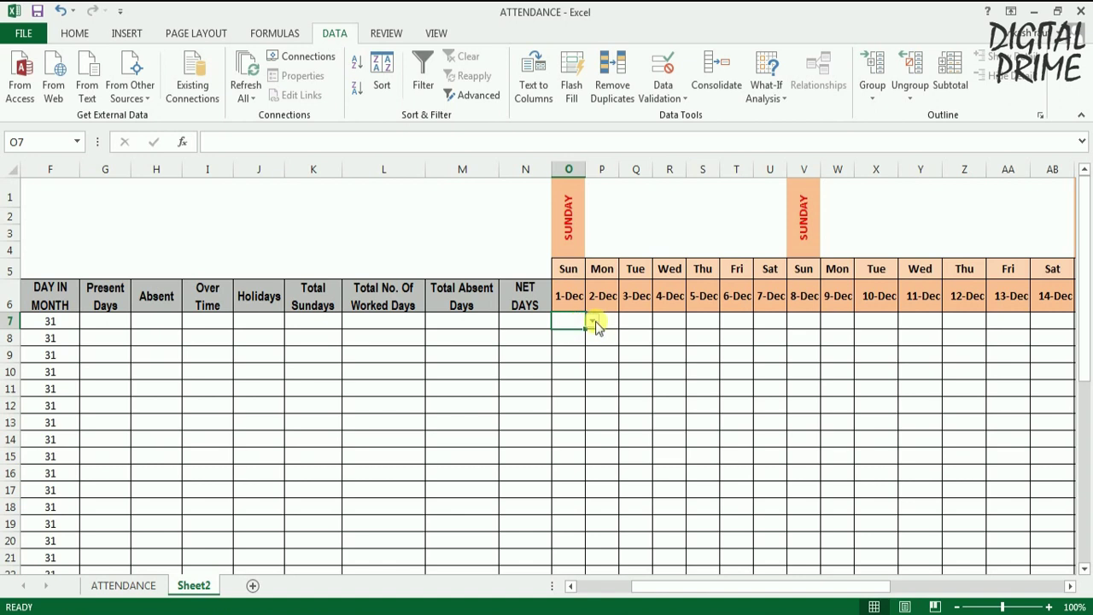
left_click(592, 322)
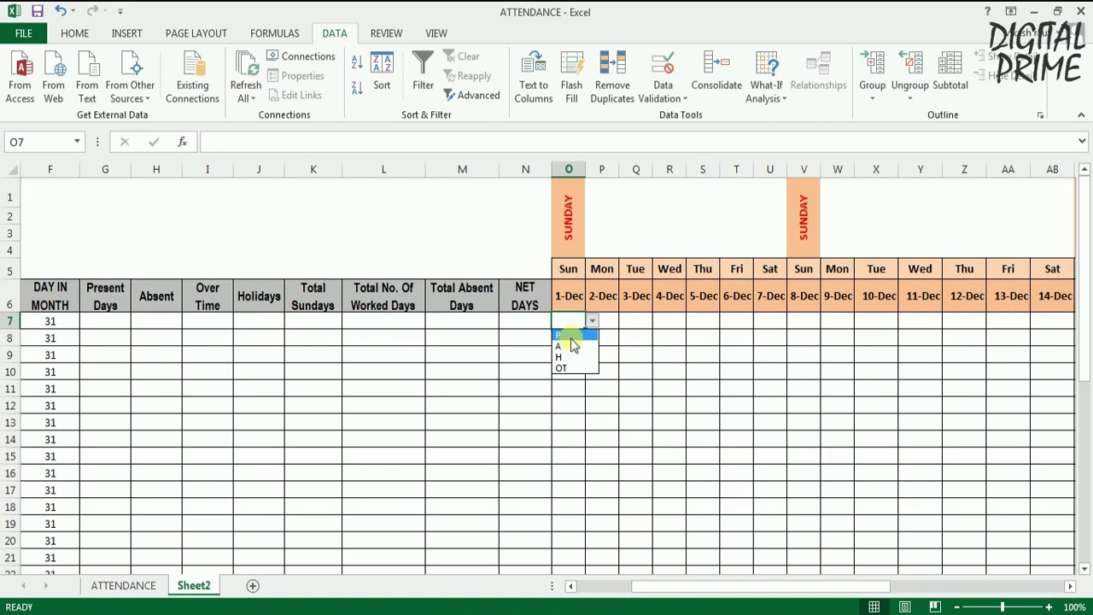
left_click(571, 336)
left_click(602, 354)
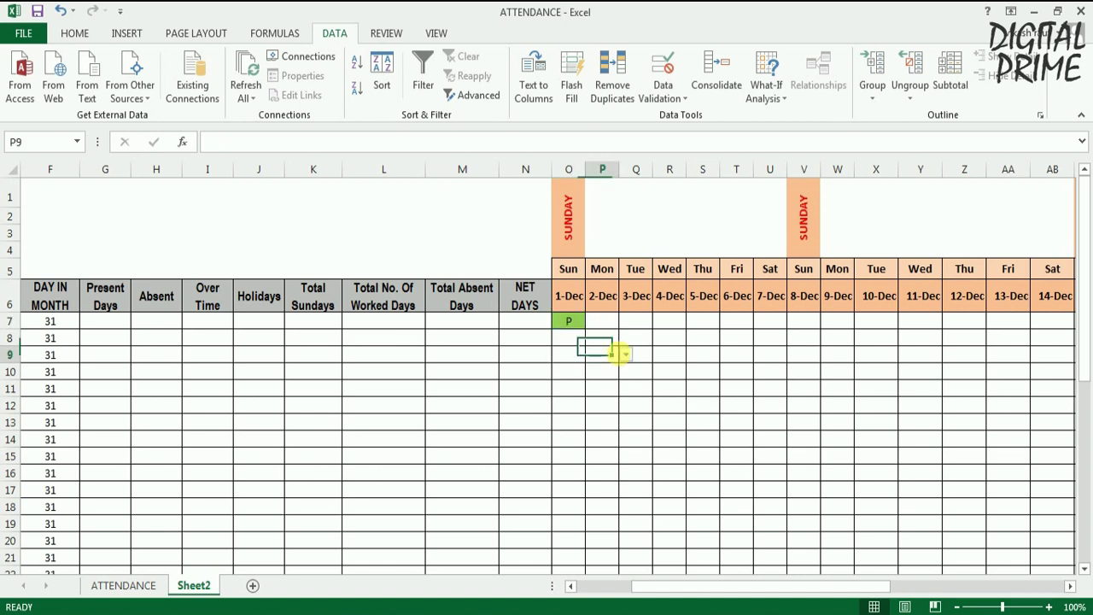
left_click(888, 456)
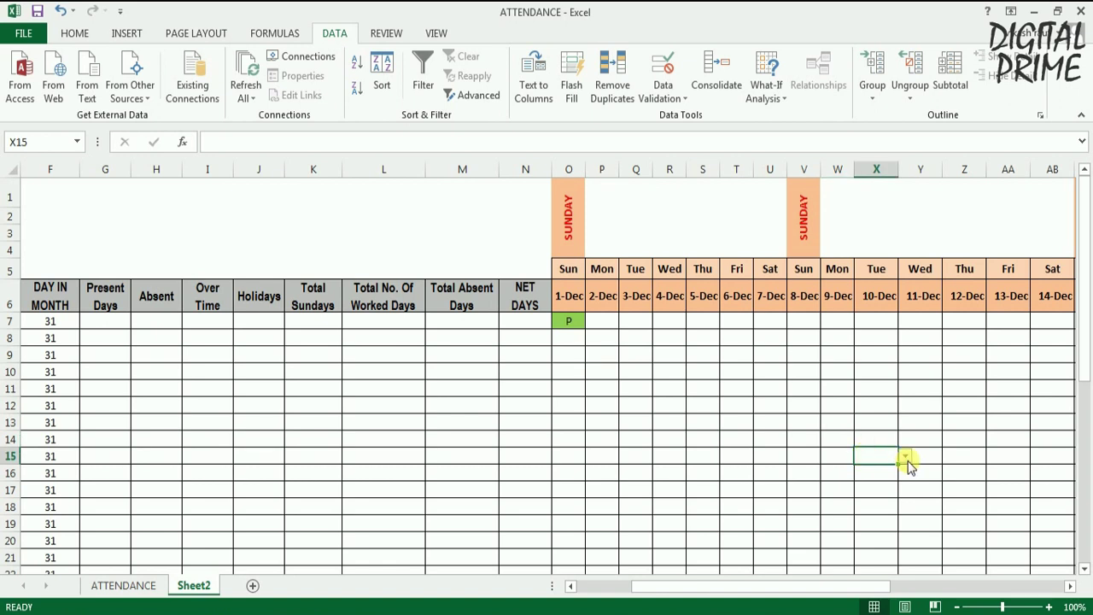
left_click(905, 457)
left_click(892, 483)
left_click(893, 486)
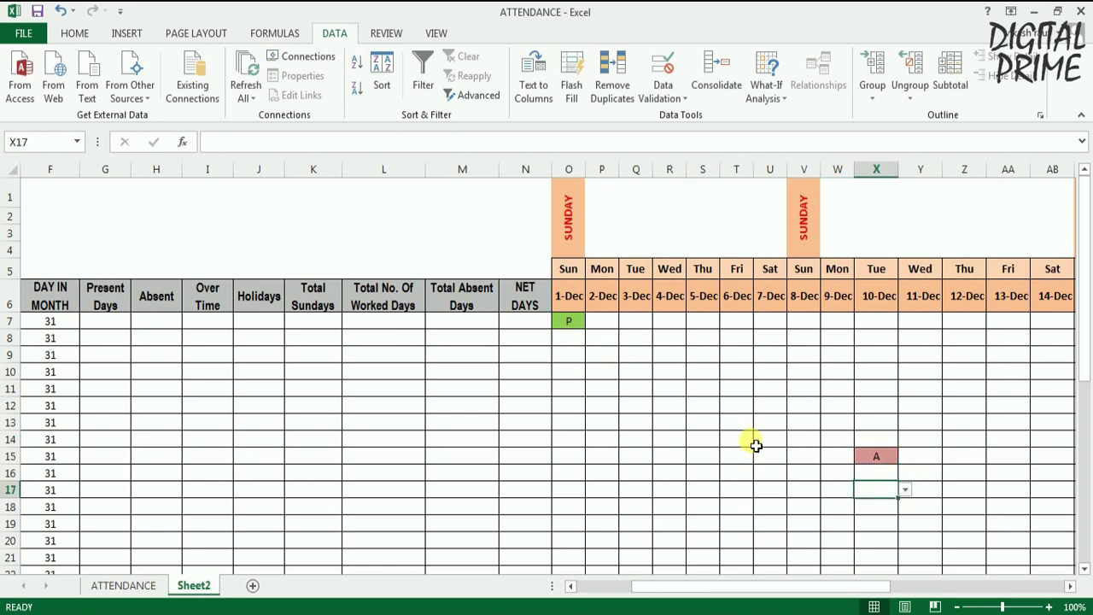
Test the validation by entering T in O7, then cancel the rejection to keep P
left_click(583, 328)
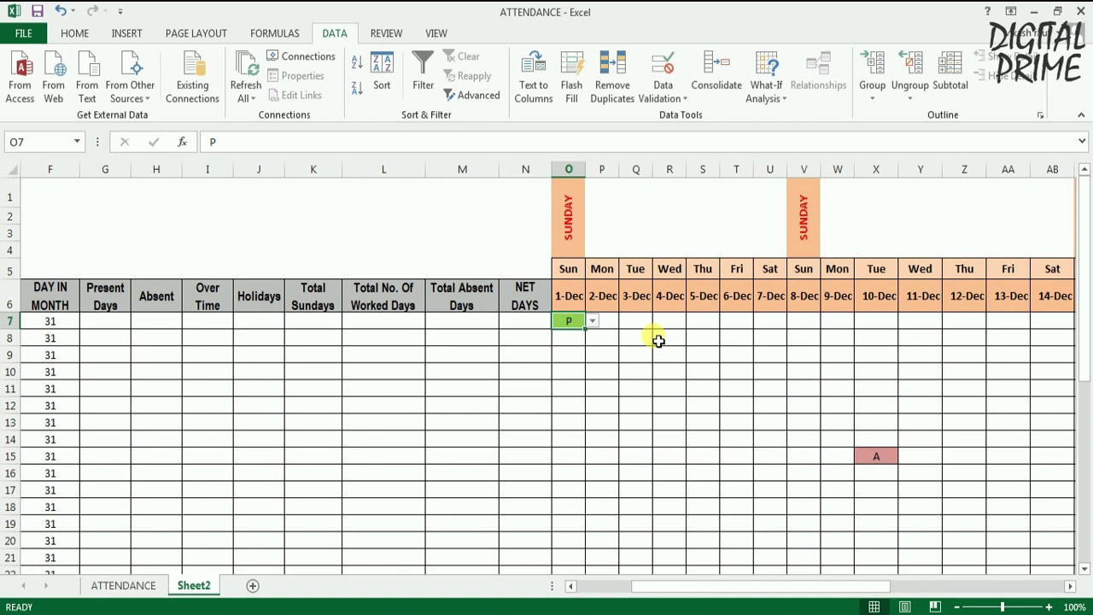
type("T")
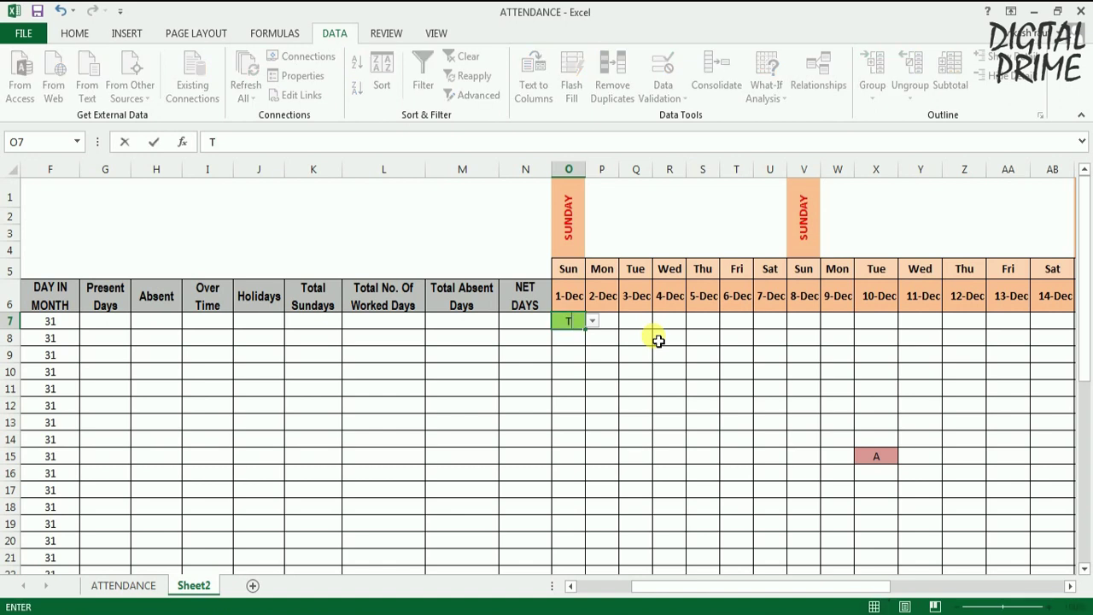
left_click(657, 340)
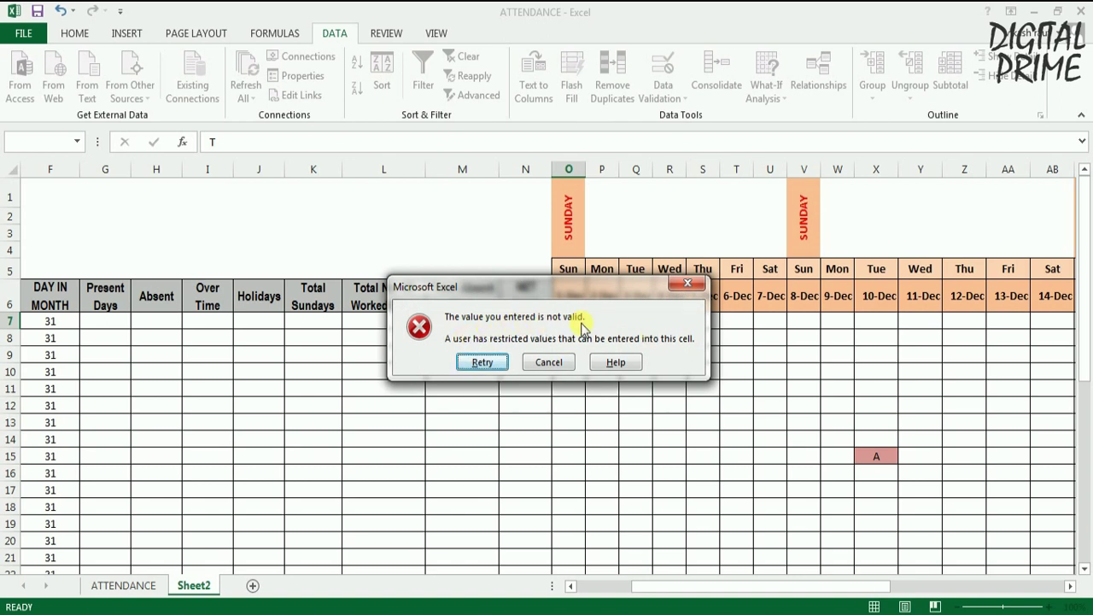
left_click(550, 362)
left_click(617, 357)
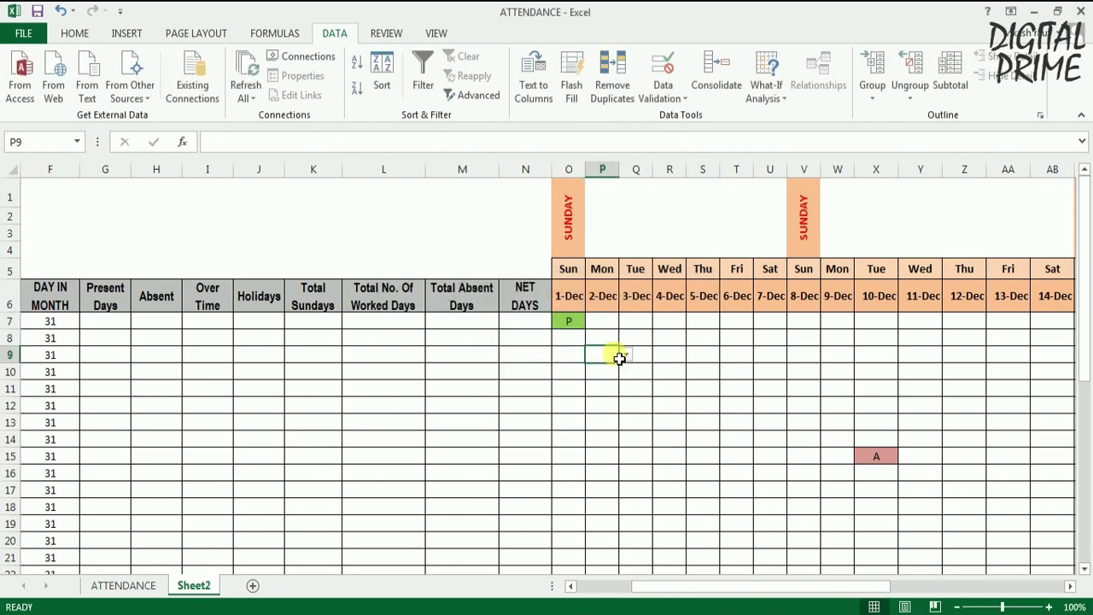
left_click(675, 372)
Fill P from O7 across to AC7 (1–15 Dec), then copy O7:AC7 down through row 20
left_click_drag(722, 588, 646, 591)
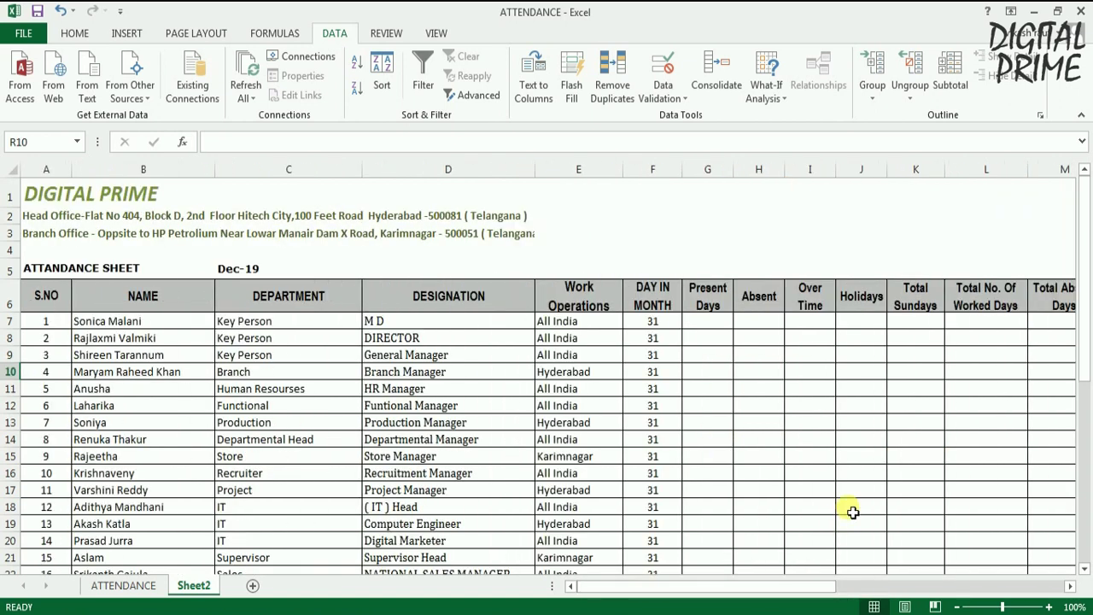
left_click_drag(764, 587, 787, 591)
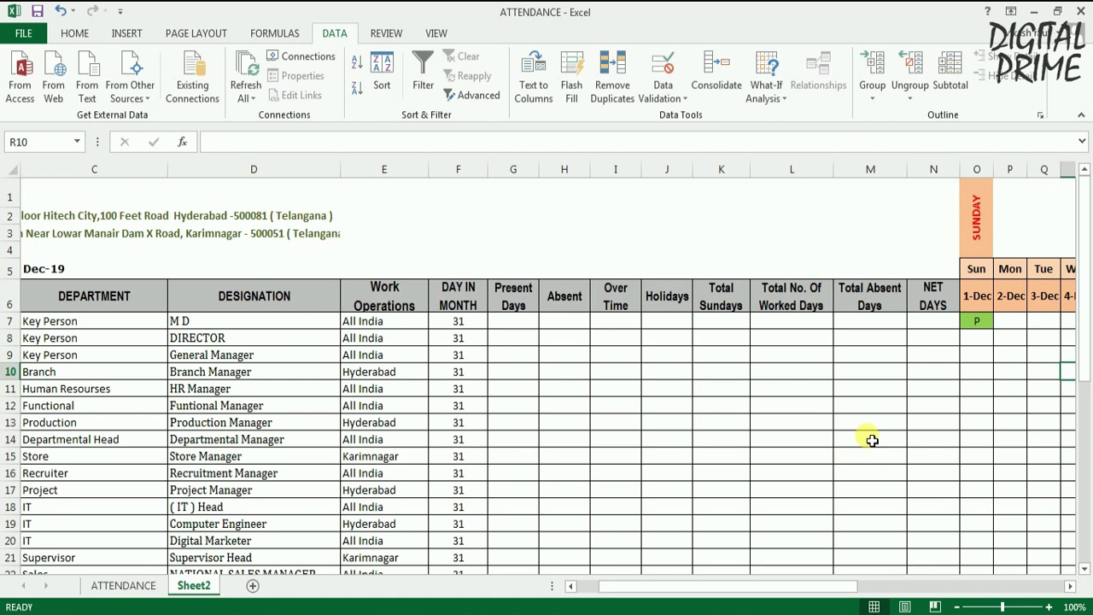
left_click(516, 326)
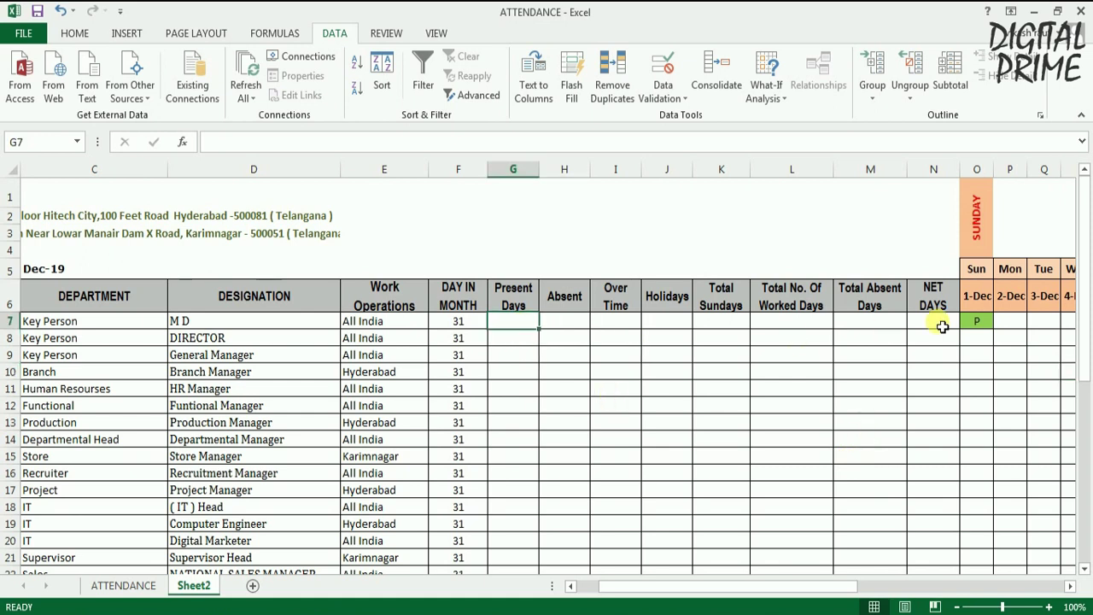
left_click(978, 324)
left_click_drag(803, 587, 845, 589)
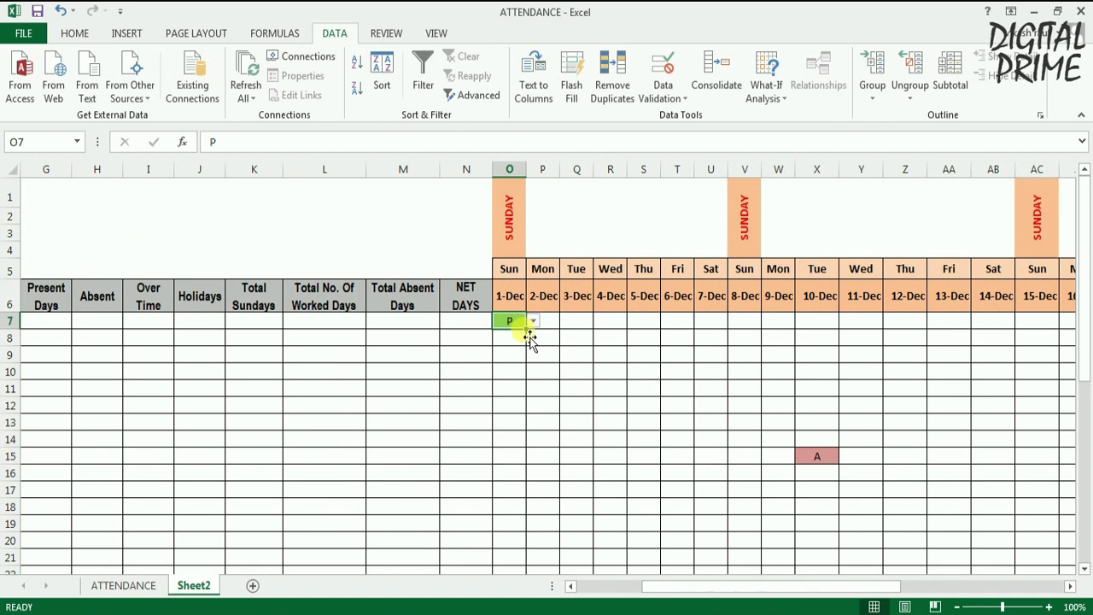
left_click_drag(533, 335, 1059, 329)
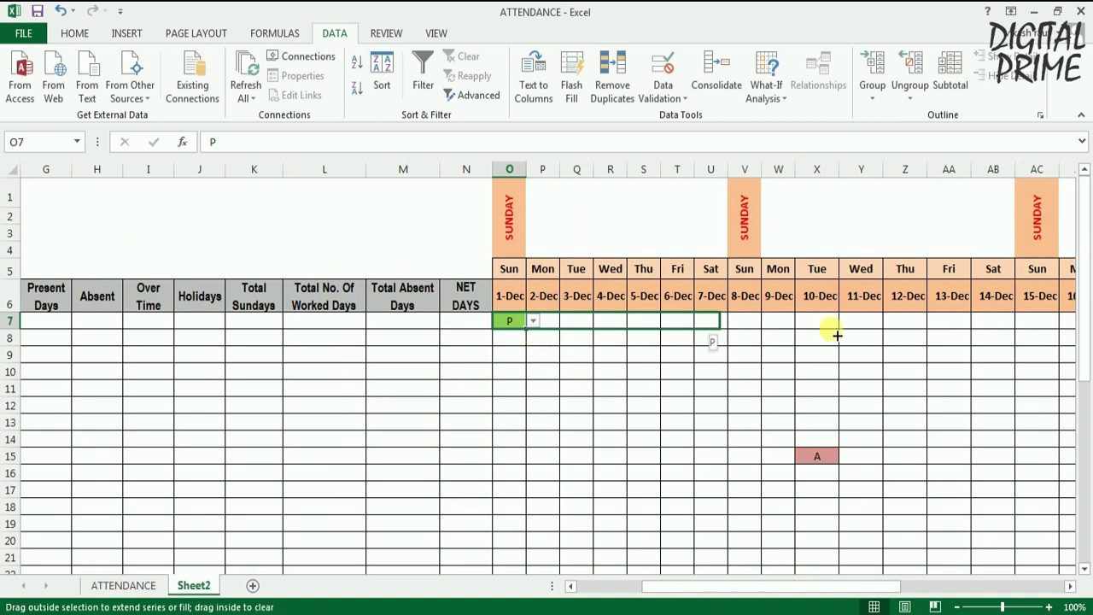
left_click(823, 406)
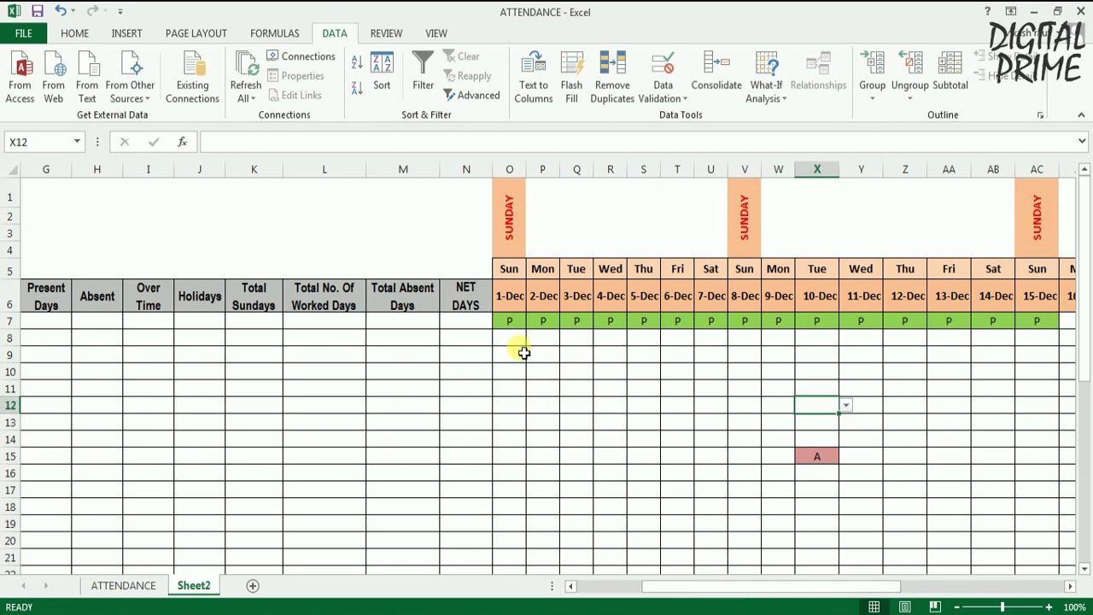
left_click(1053, 327)
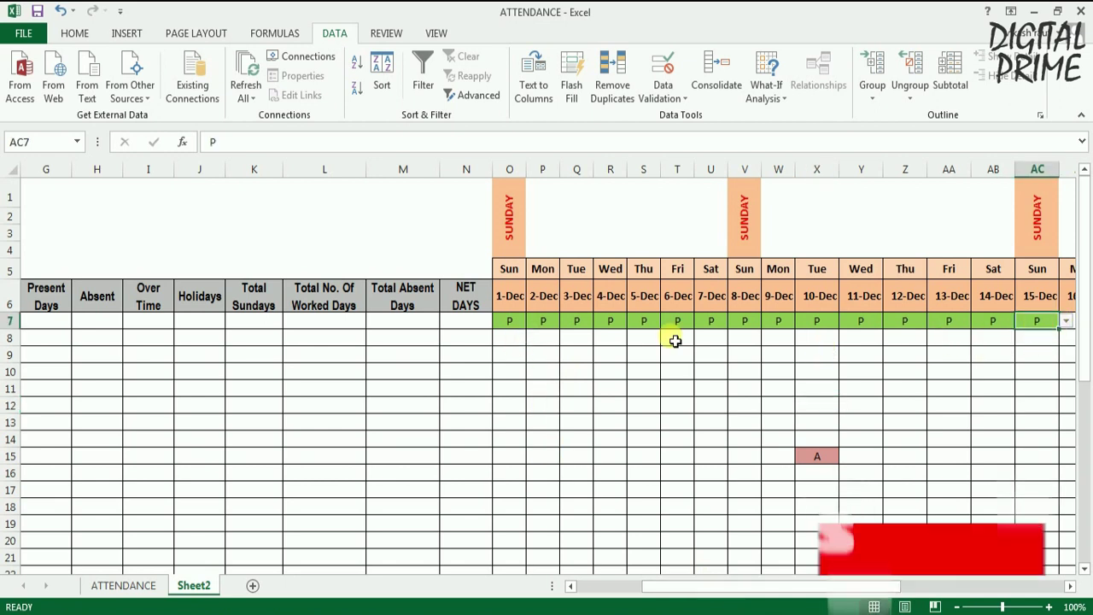
mouse_move(512, 327)
left_mouse_down()
mouse_move(852, 336)
mouse_move(1046, 326)
mouse_move(1059, 556)
left_mouse_up()
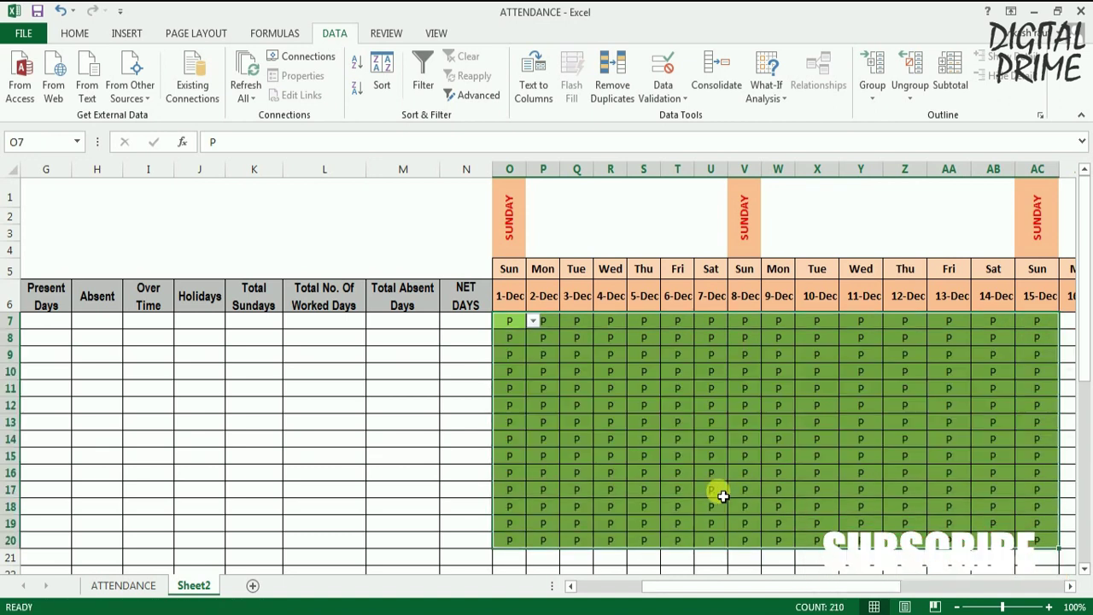
Mark T17, T10, Q8 and T7 as absent with A from the dropdowns
left_click(689, 494)
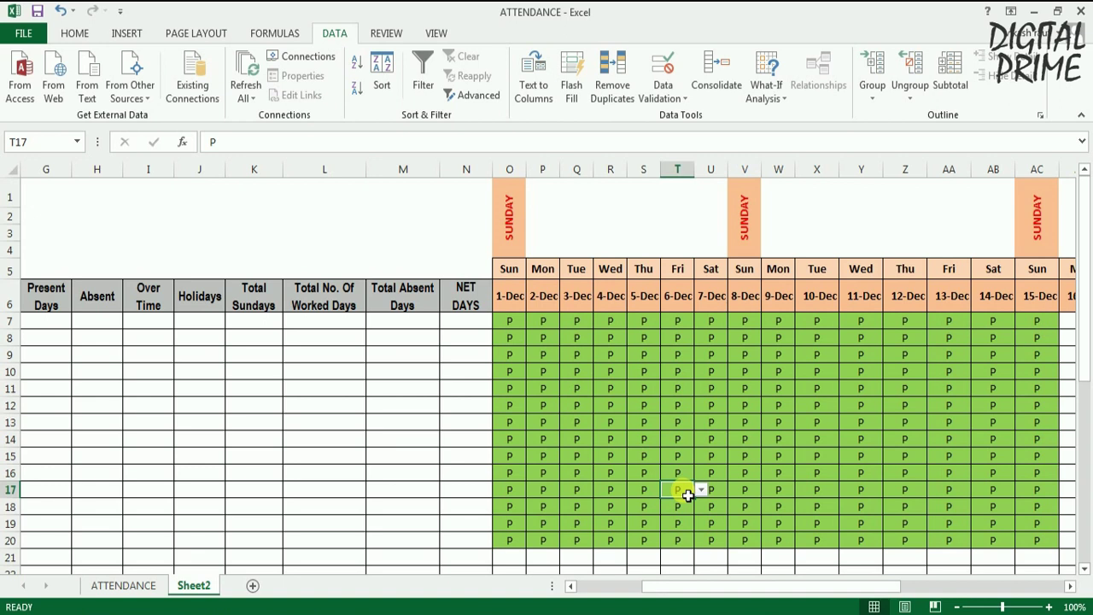
left_click(701, 489)
left_click(685, 515)
left_click(677, 373)
left_click(700, 373)
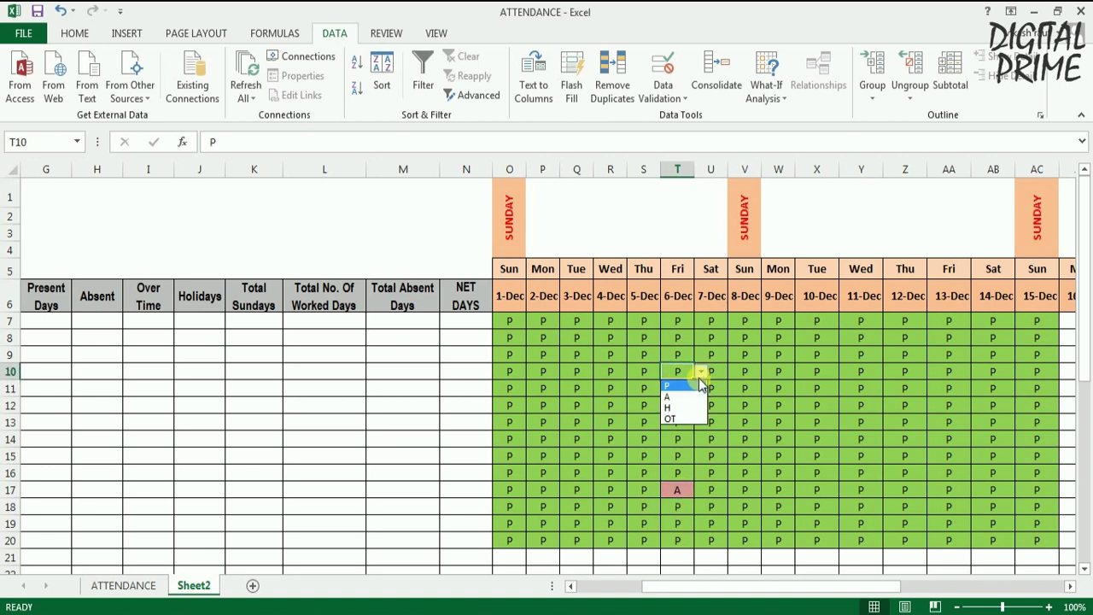
left_click(679, 397)
left_click(578, 339)
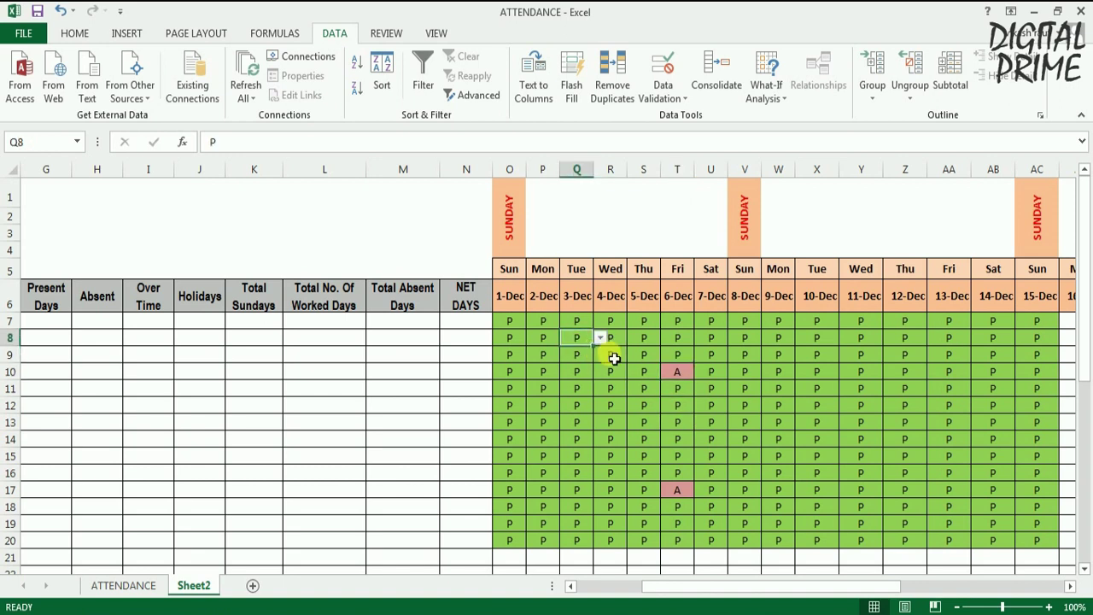
left_click(600, 338)
left_click(593, 365)
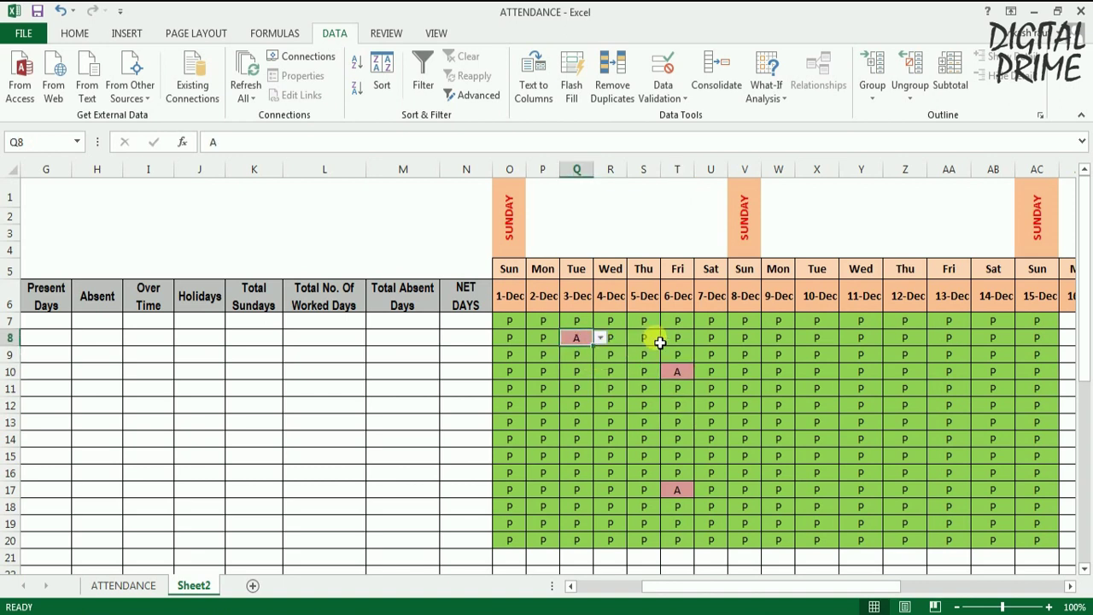
left_click(682, 324)
left_click(704, 323)
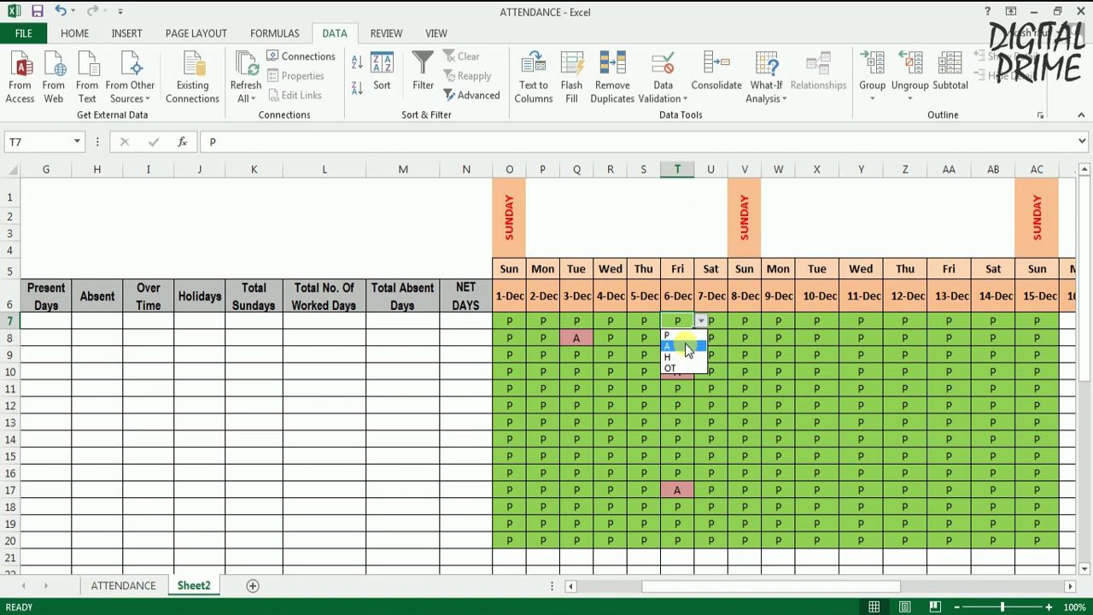
left_click(681, 346)
Set R12 to OT for overtime, then select the Present Days cell G7
left_click(611, 406)
left_click(632, 405)
left_click(607, 453)
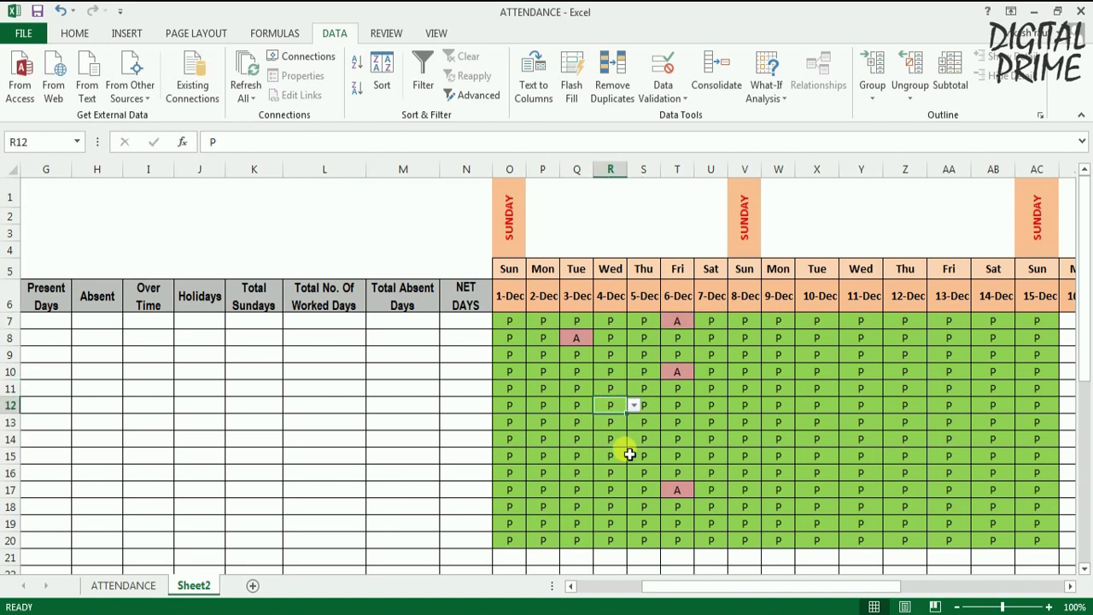
left_click_drag(682, 588, 637, 588)
left_click(508, 322)
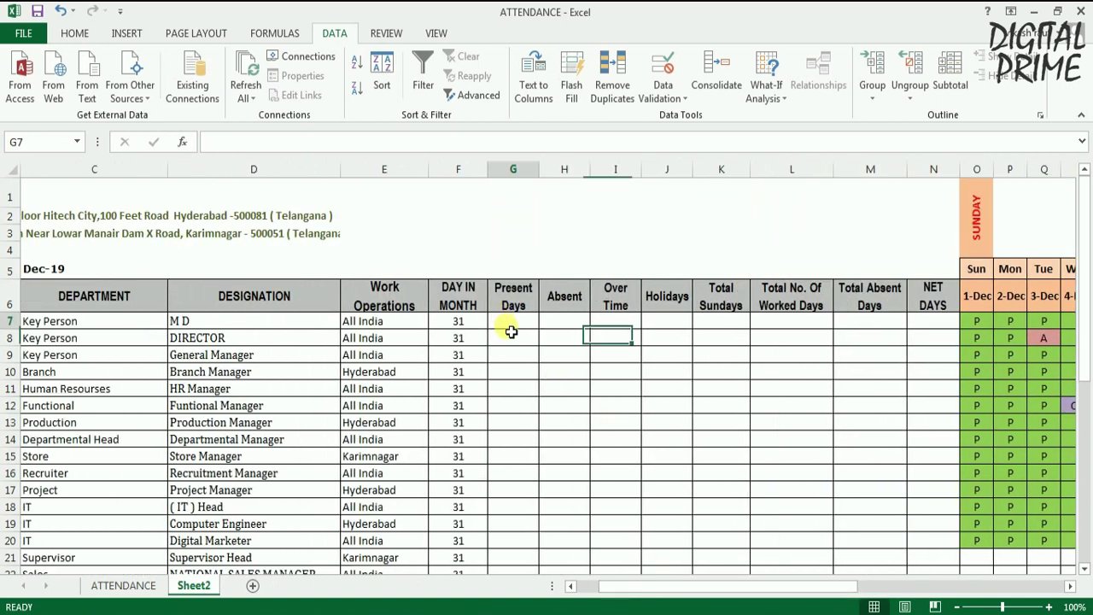
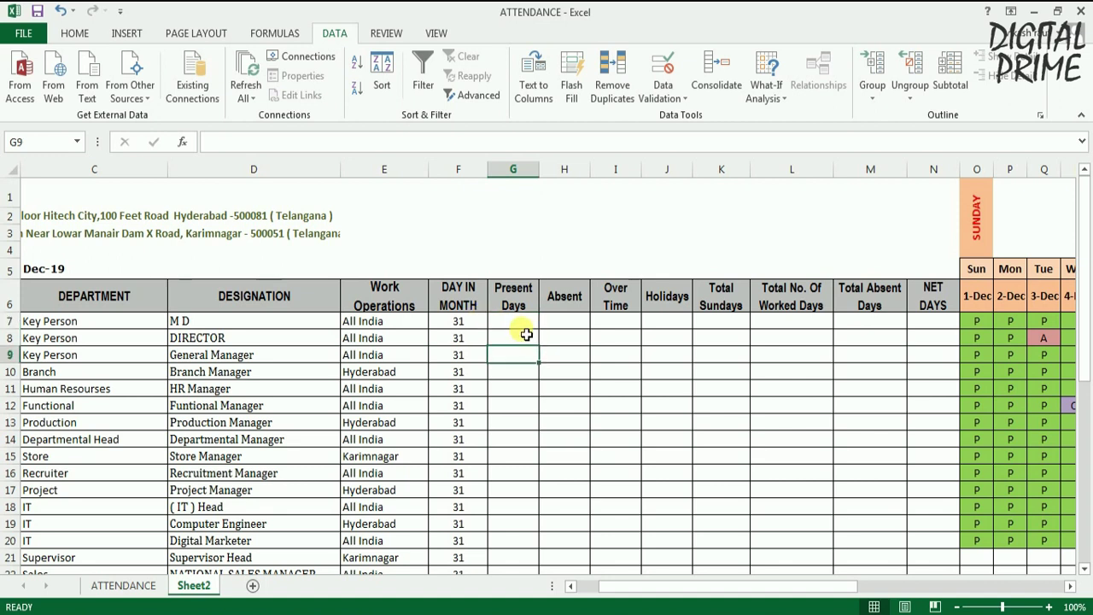
Enter =COUNTIF(O7:AS7,"P") in G7 so the first employee shows 14 present days
left_click(524, 327)
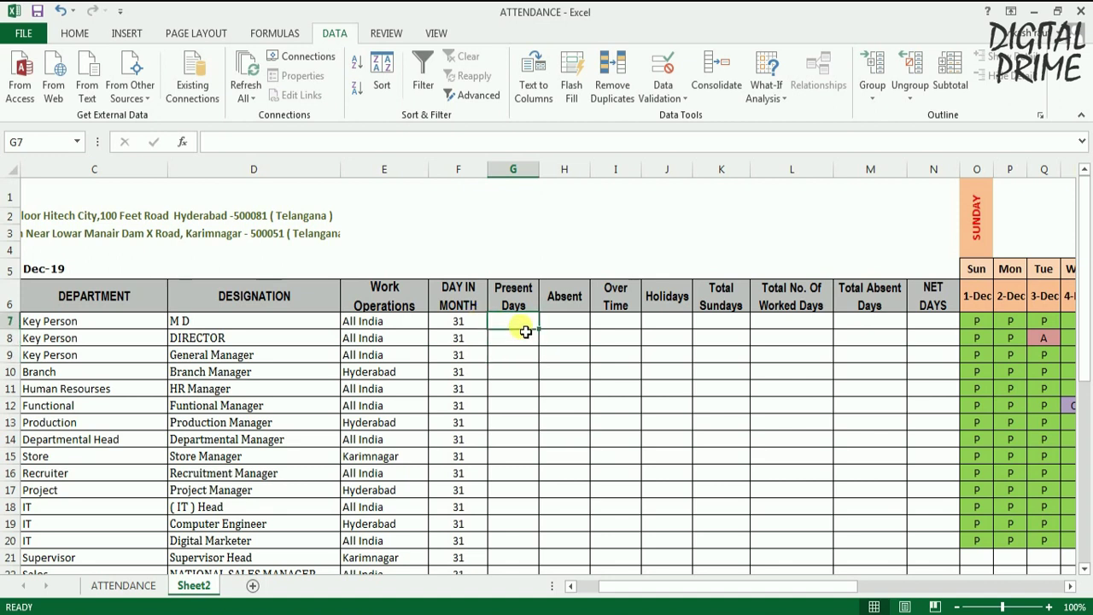
type("=")
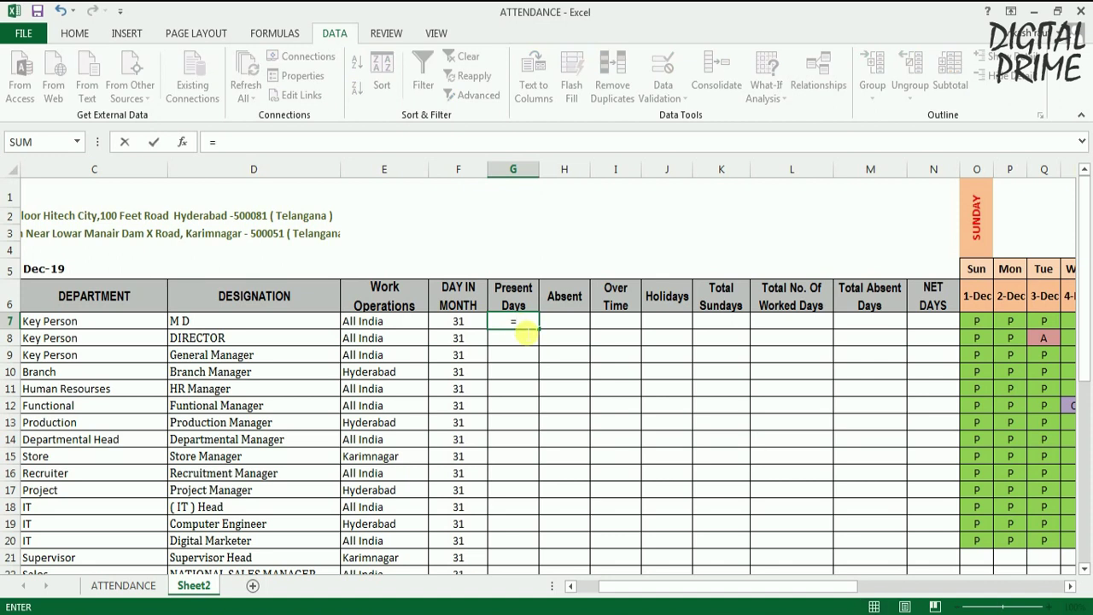
type("COUNTIF")
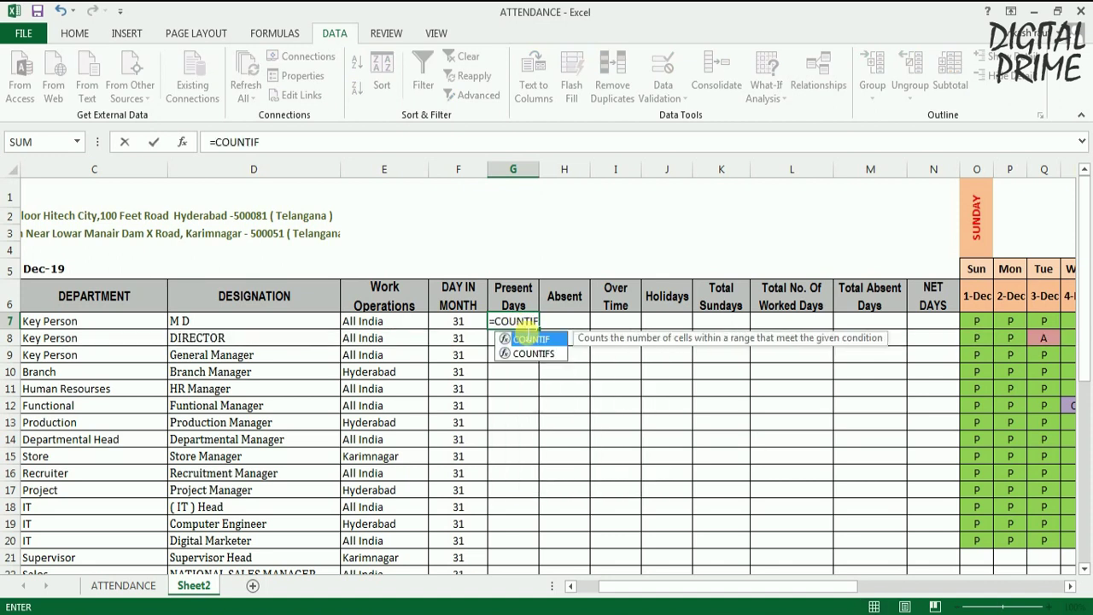
double_click(524, 338)
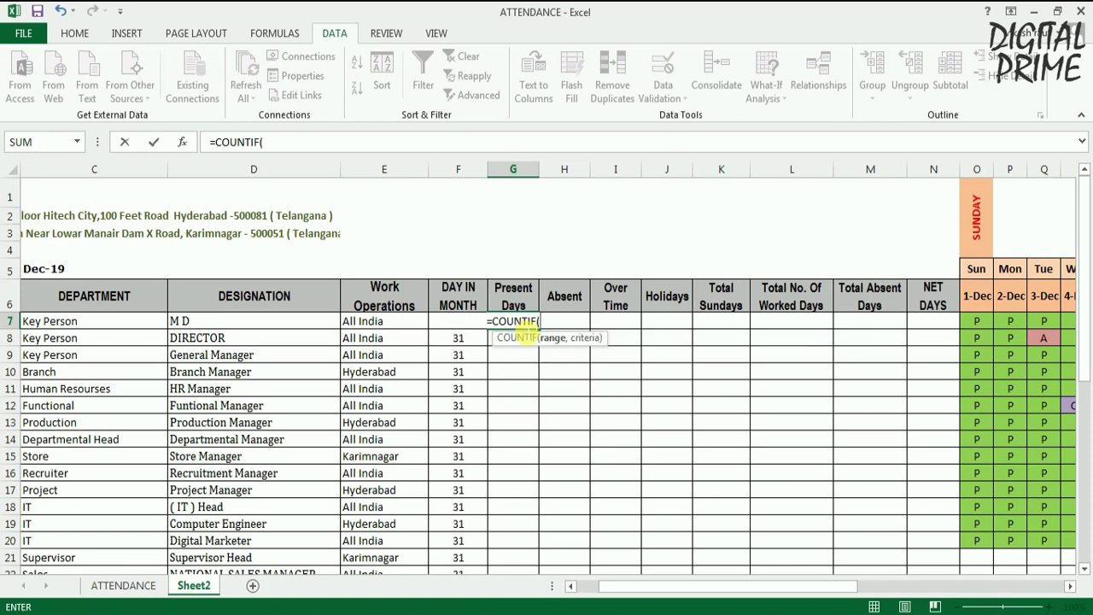
left_click(977, 326)
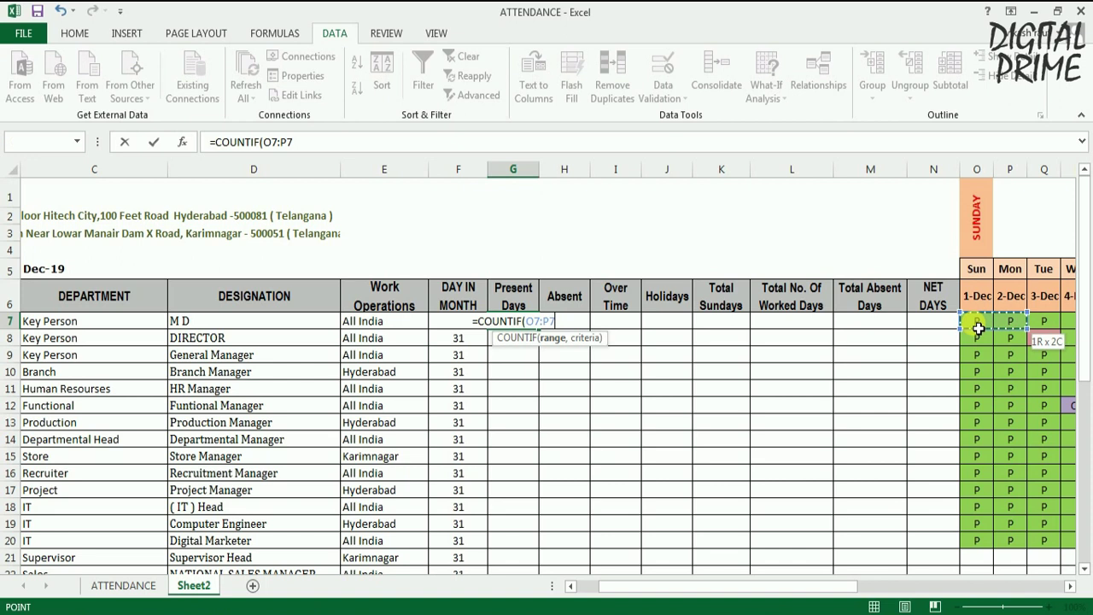
left_click_drag(978, 327, 978, 328)
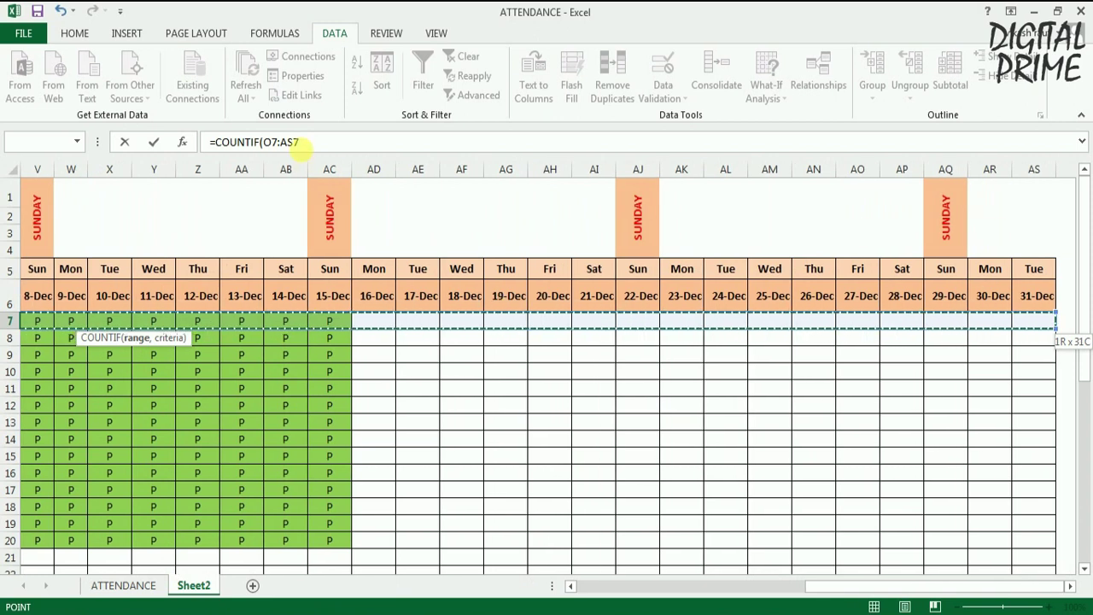
left_click(309, 145)
type(",")
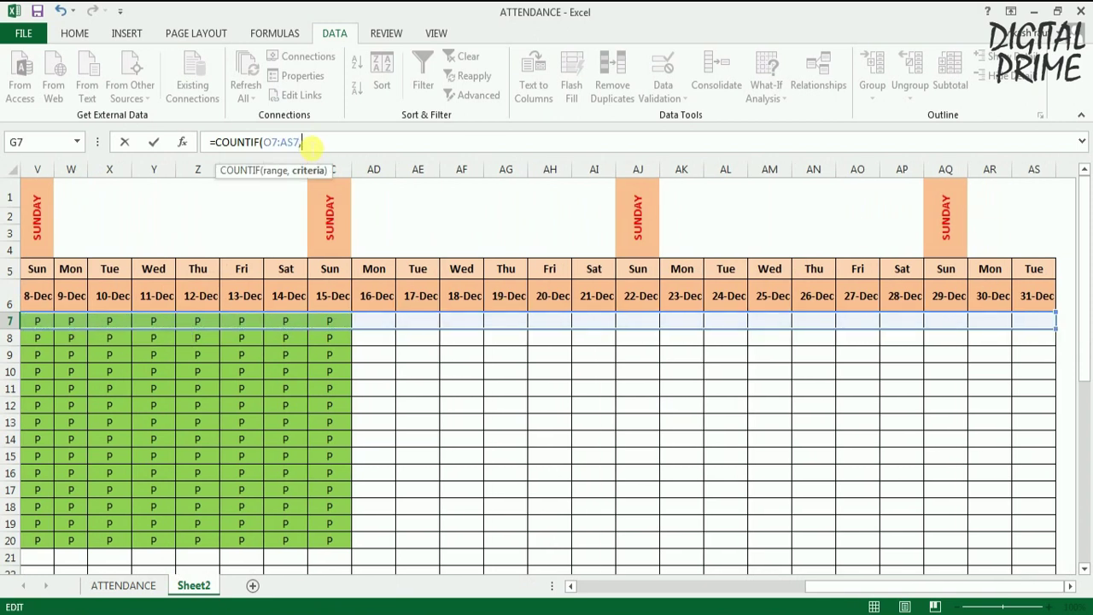
left_click_drag(830, 592, 659, 596)
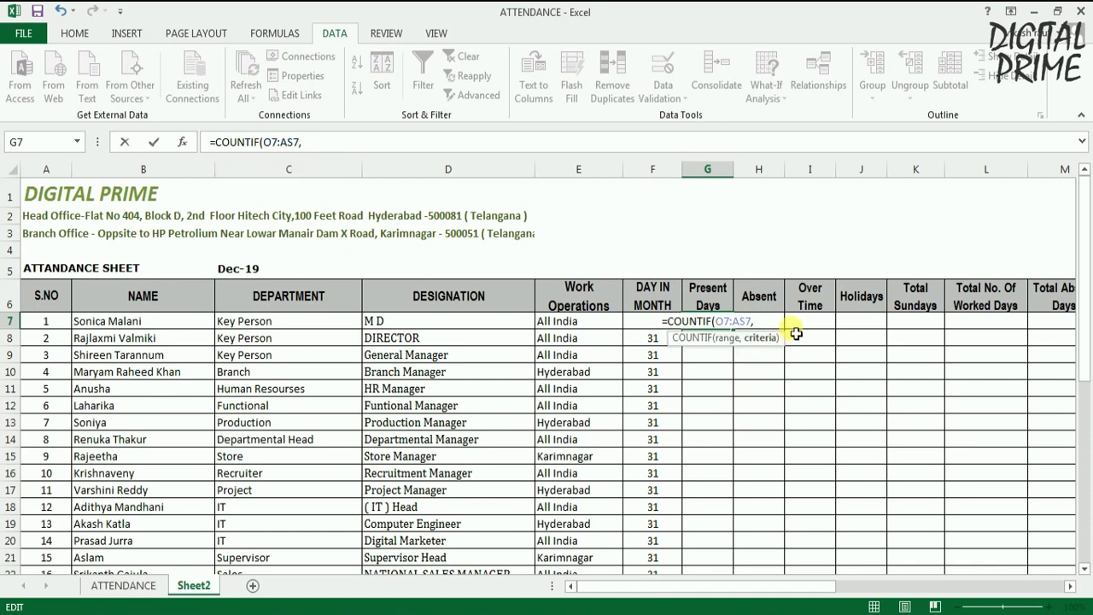
type("\"P")
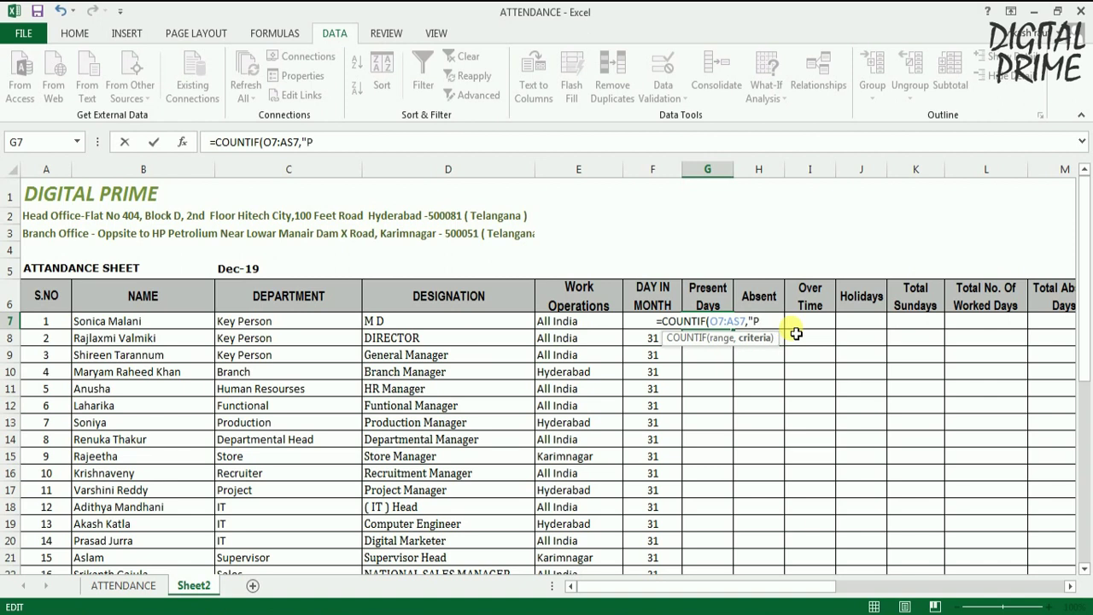
type("\"")
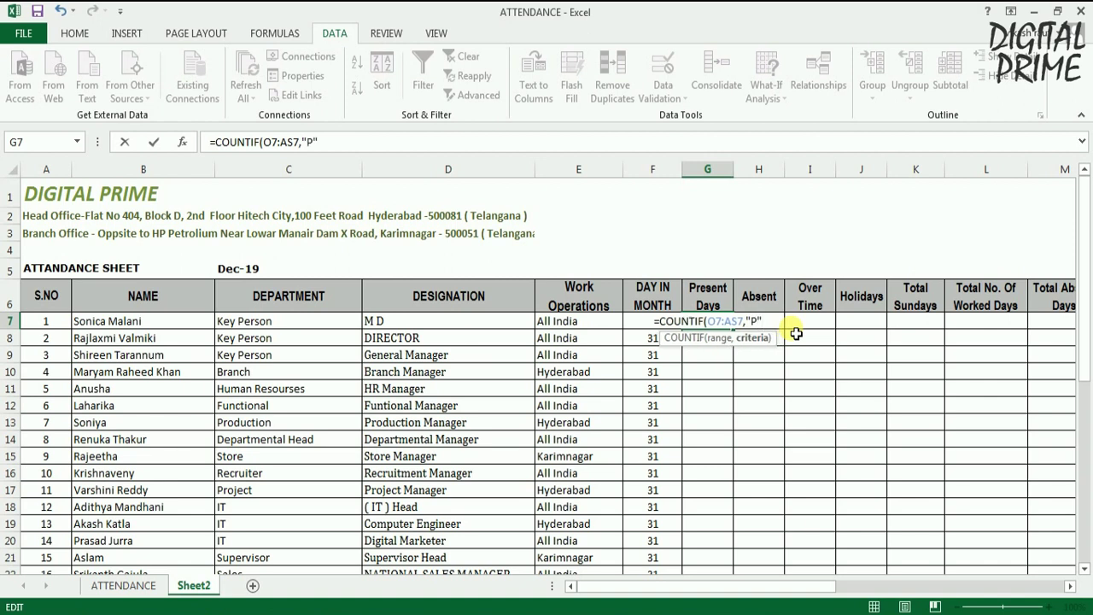
type(")")
key("Return")
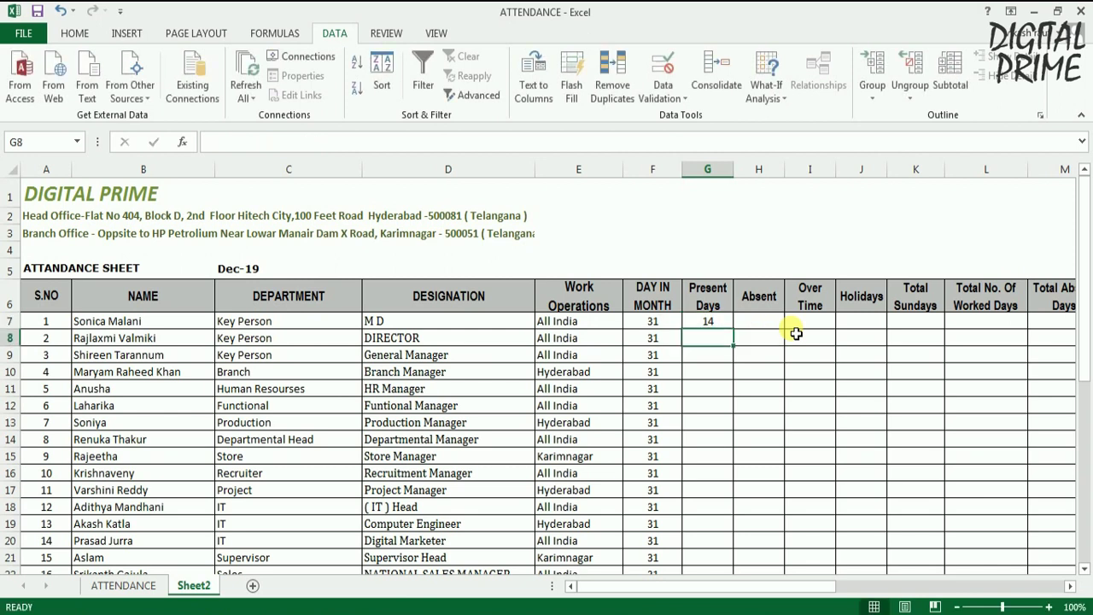
left_click(726, 322)
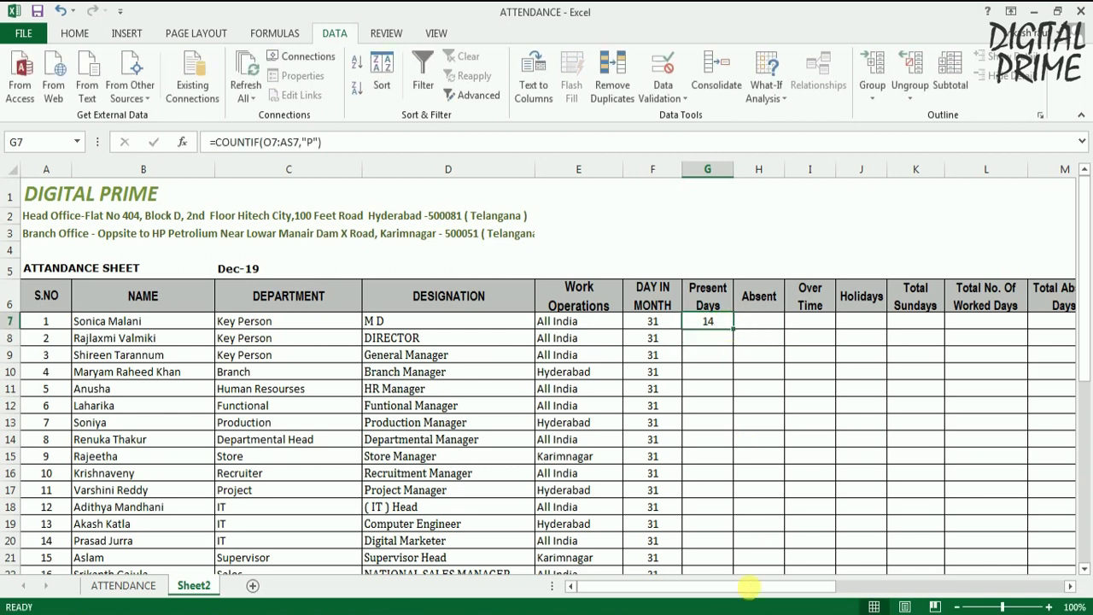
left_click_drag(751, 595, 818, 593)
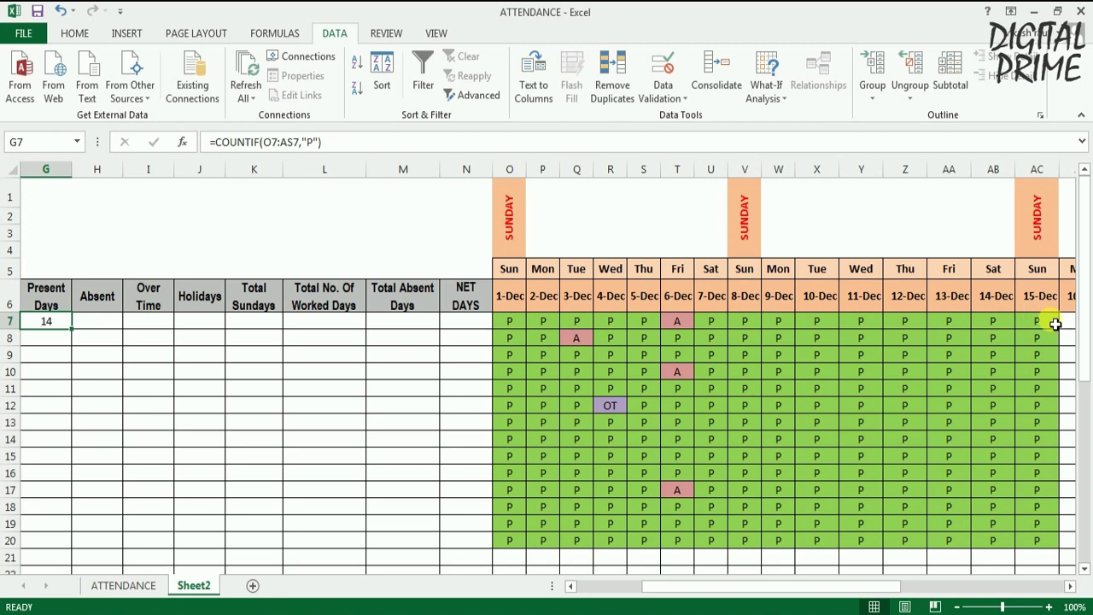
left_click(684, 325)
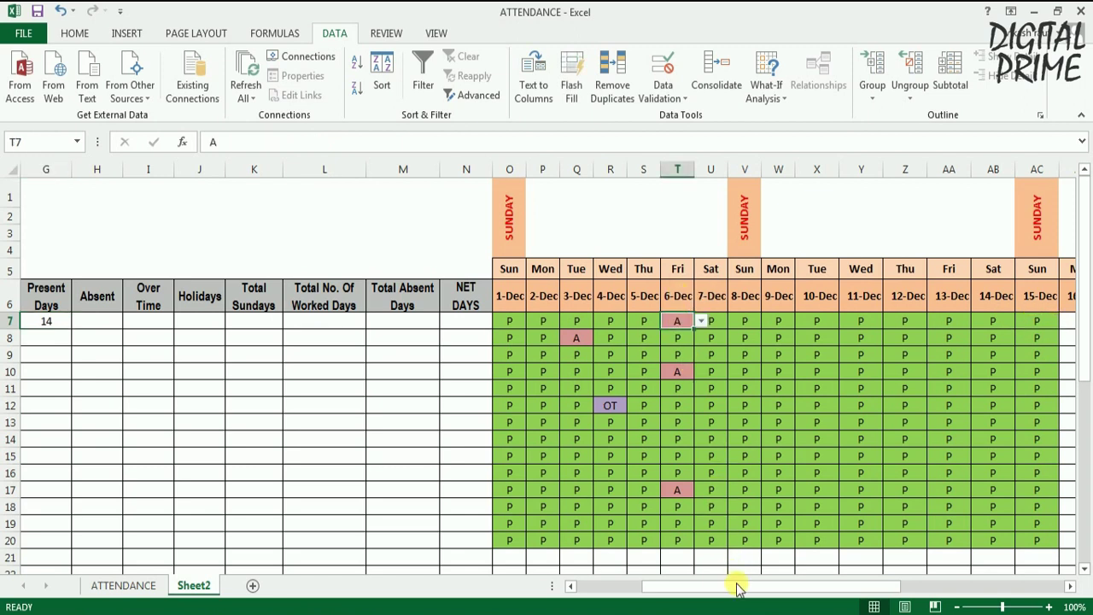
left_click_drag(740, 586, 676, 589)
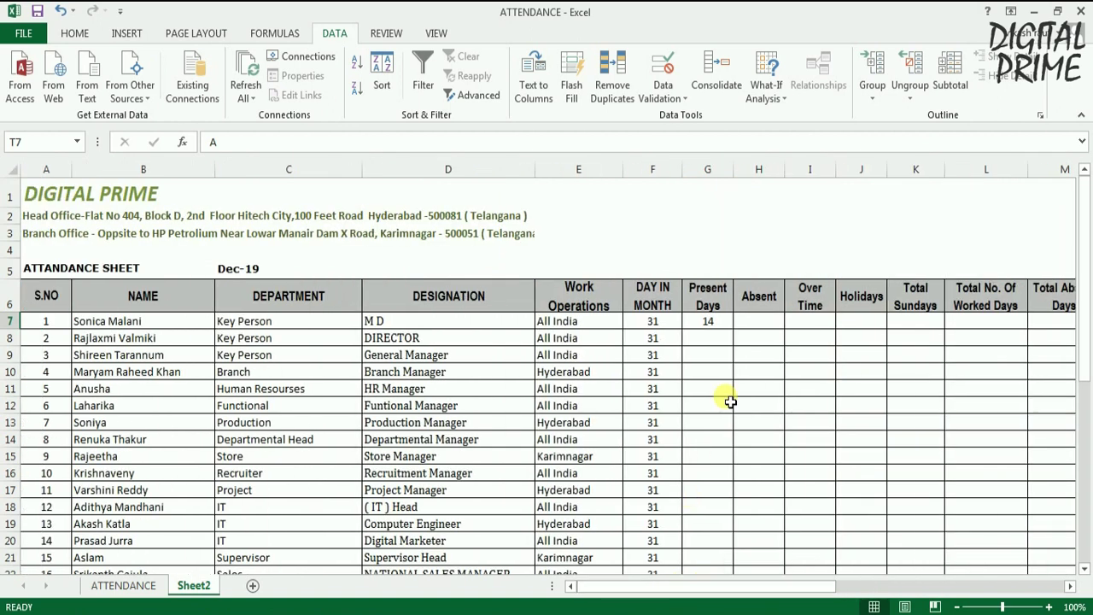
left_click(719, 330)
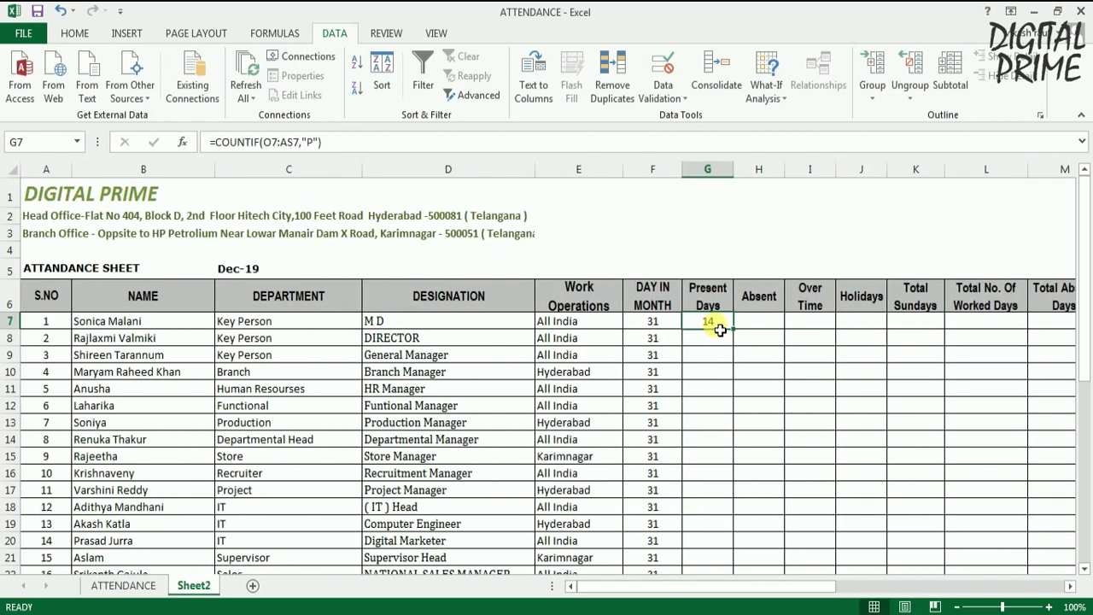
left_click(760, 327)
left_click(807, 327)
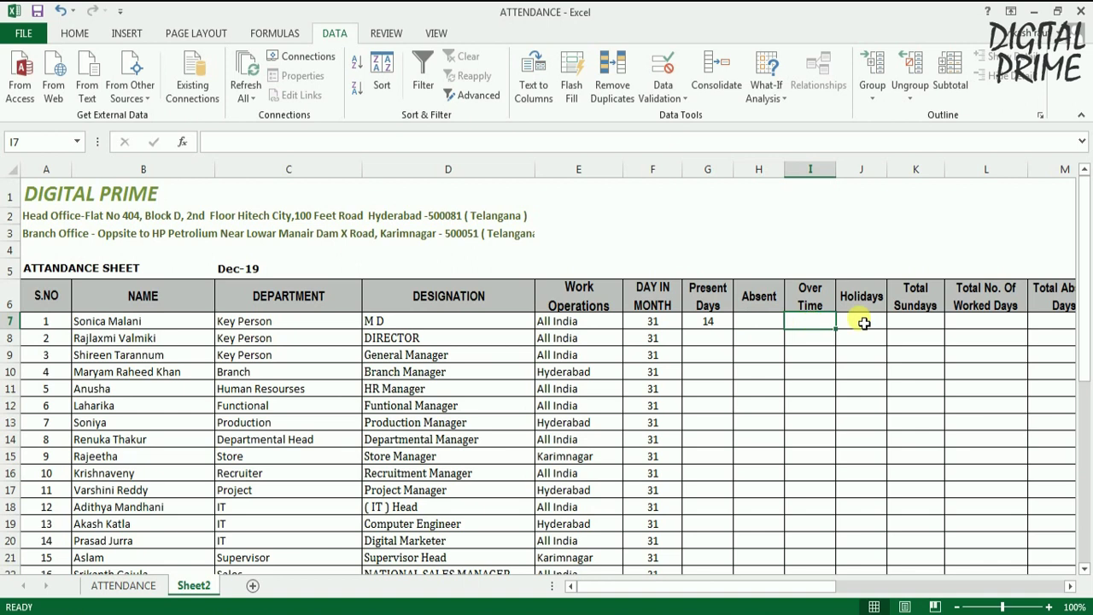
left_click(864, 322)
left_click(757, 321)
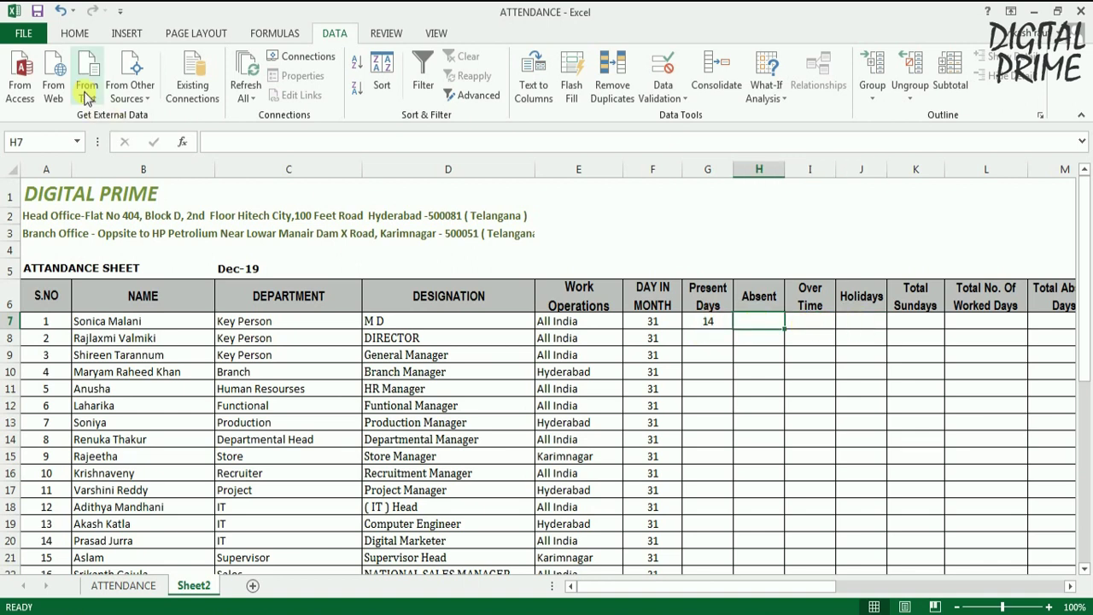
left_click(708, 323)
left_click(745, 326)
left_click(714, 324)
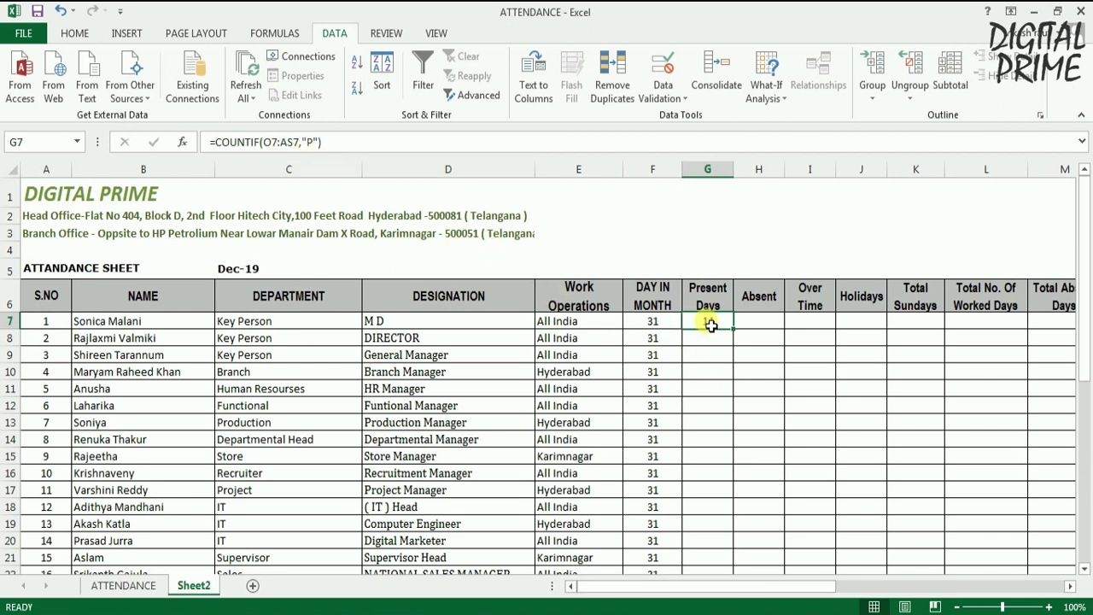
Copy G7's present-day COUNTIF formula across H7:J7
key("ctrl+c")
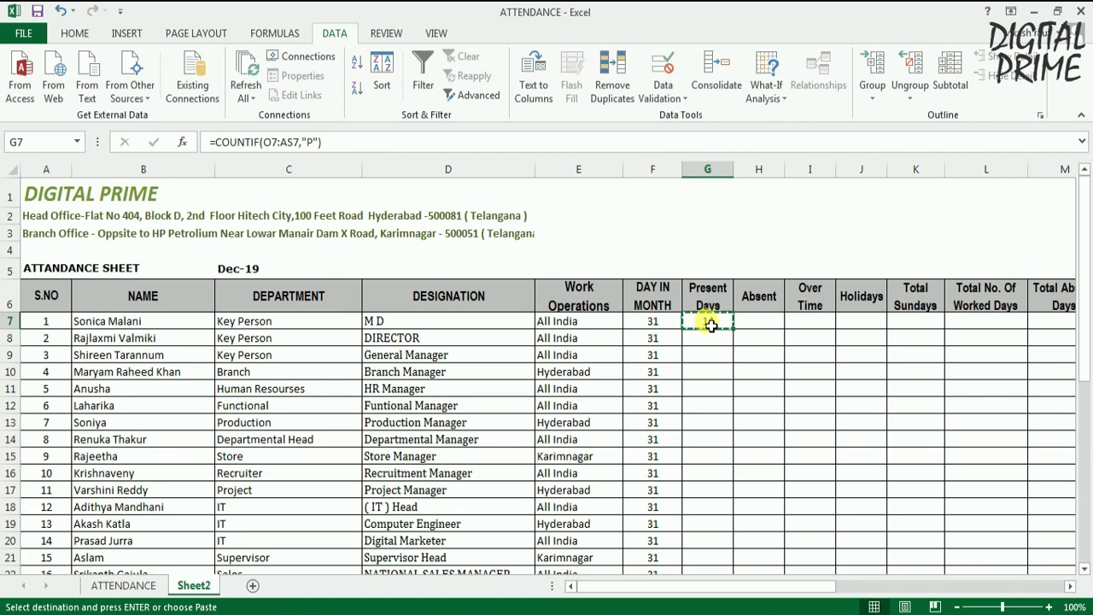
key("shift+Right")
key("shift+Right")
key("shift+Right")
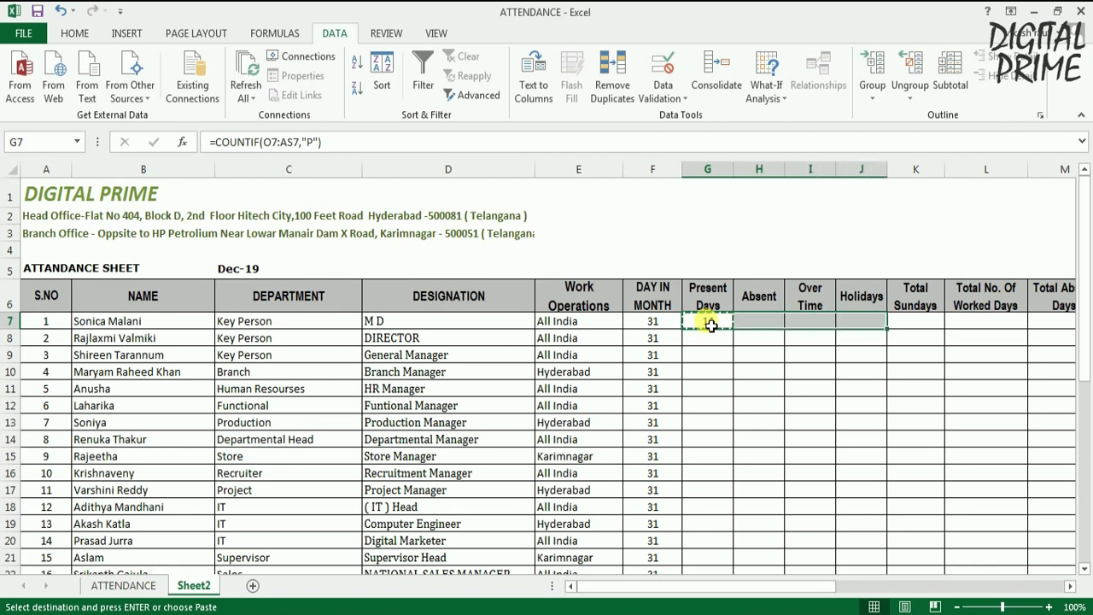
key("Return")
Compare G7's formula with H7's copy, whose range shifted to P7:AT7
left_click(775, 352)
left_click(771, 323)
left_click(704, 324)
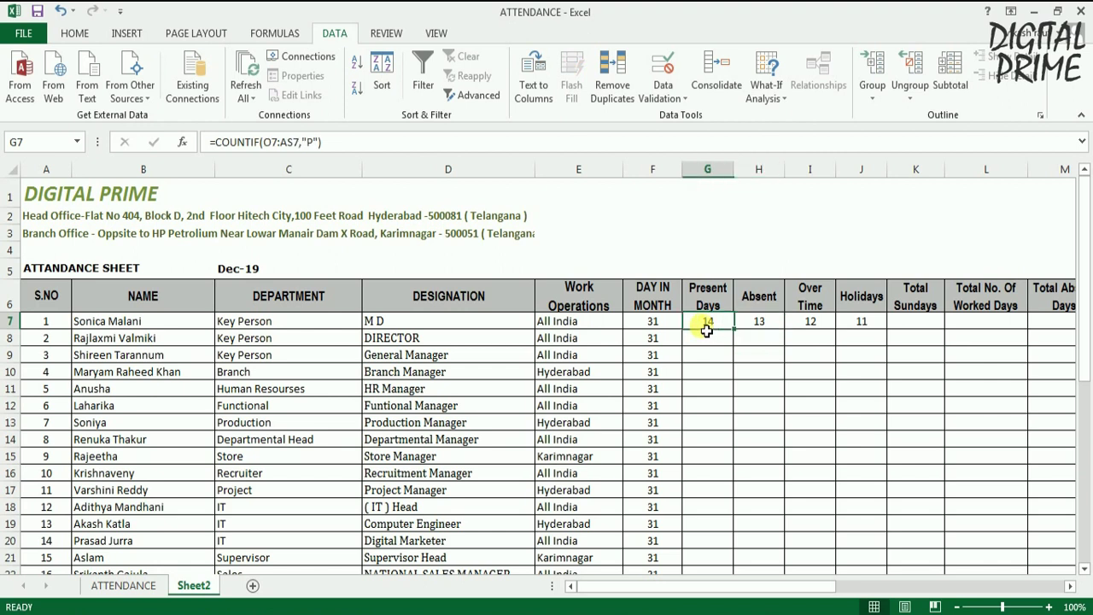
left_click(760, 325)
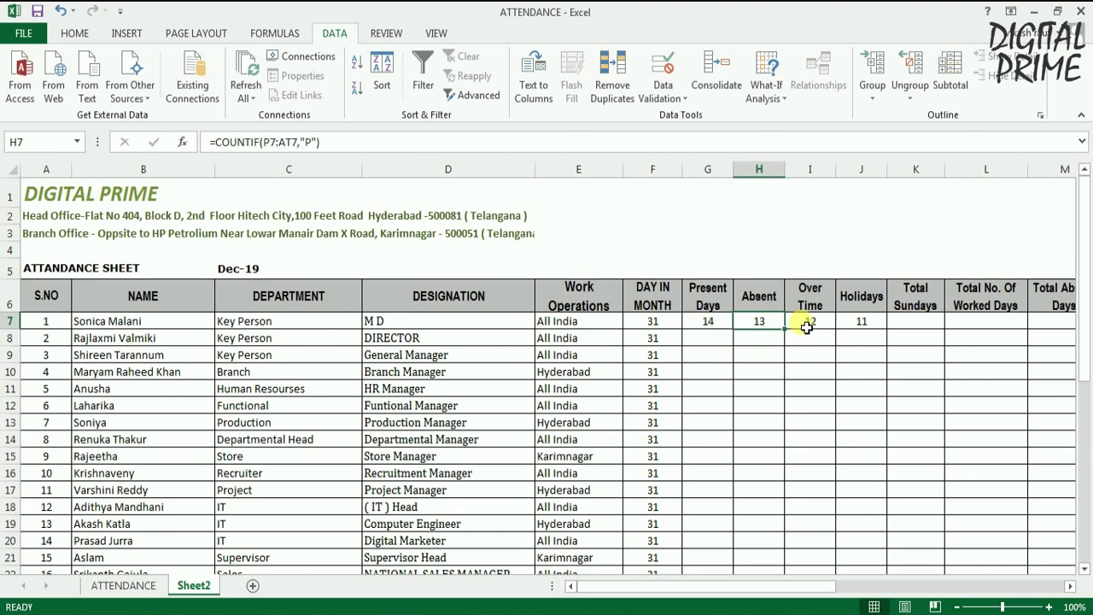
left_click(723, 321)
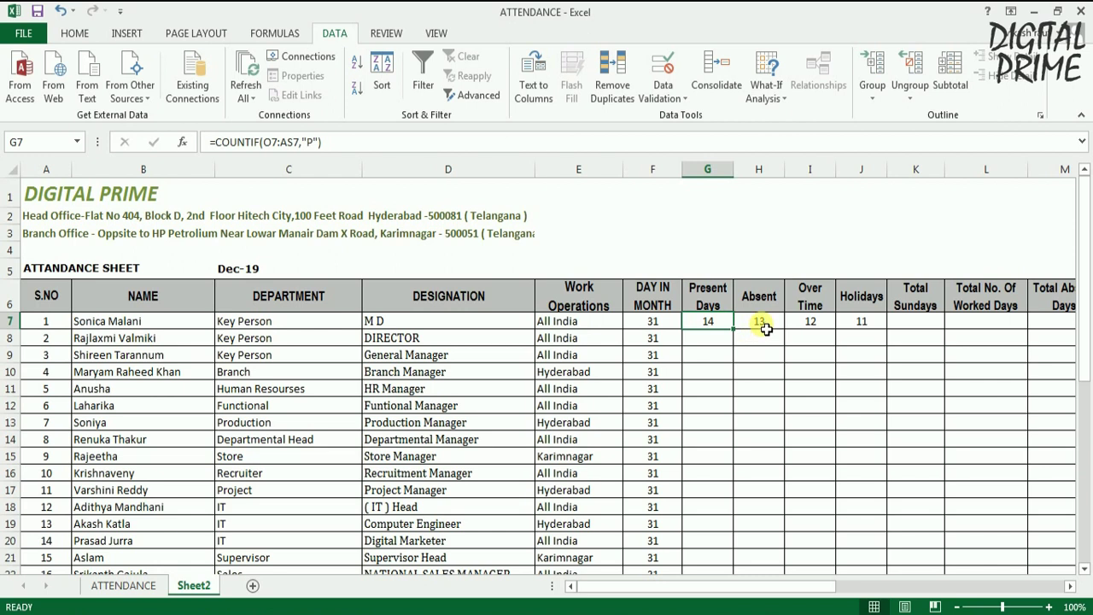
left_click(755, 324)
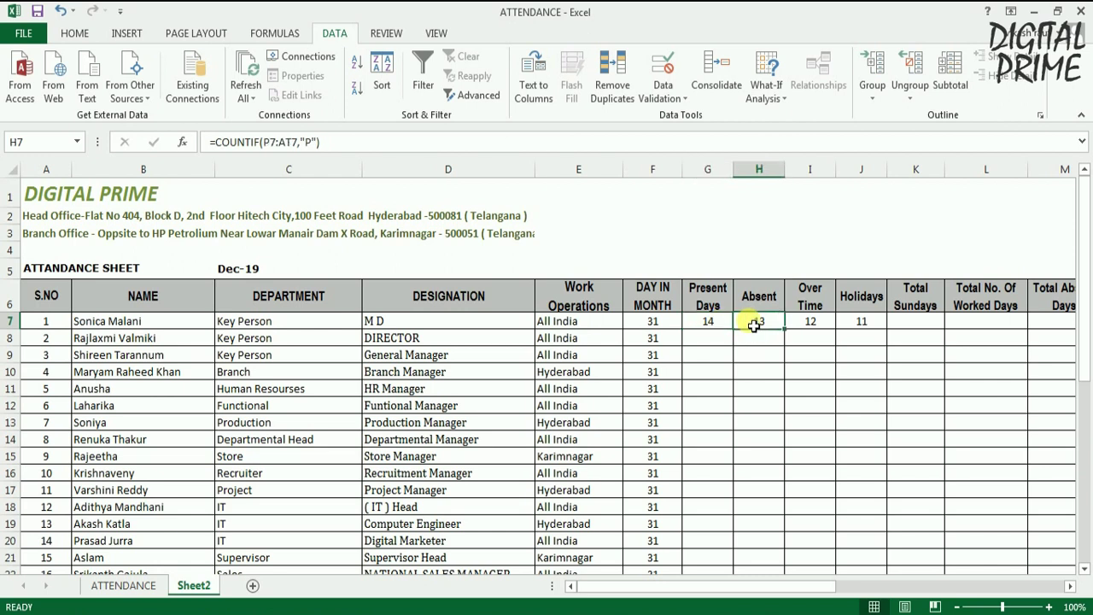
left_click(710, 322)
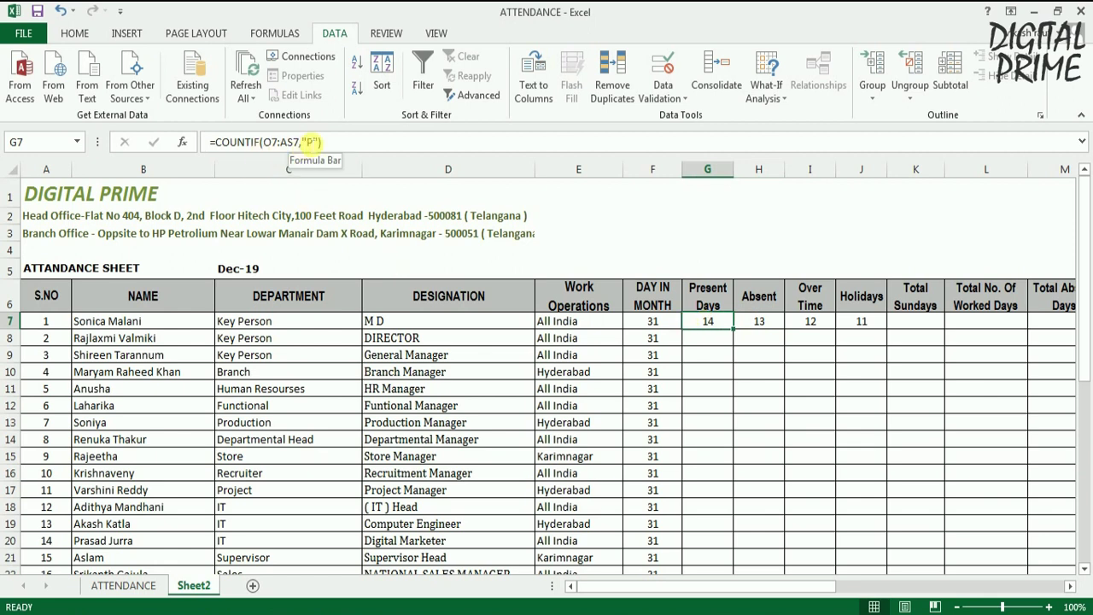
Review the count range in G7 and keep the Present Days formula unchanged
left_click_drag(300, 142, 263, 143)
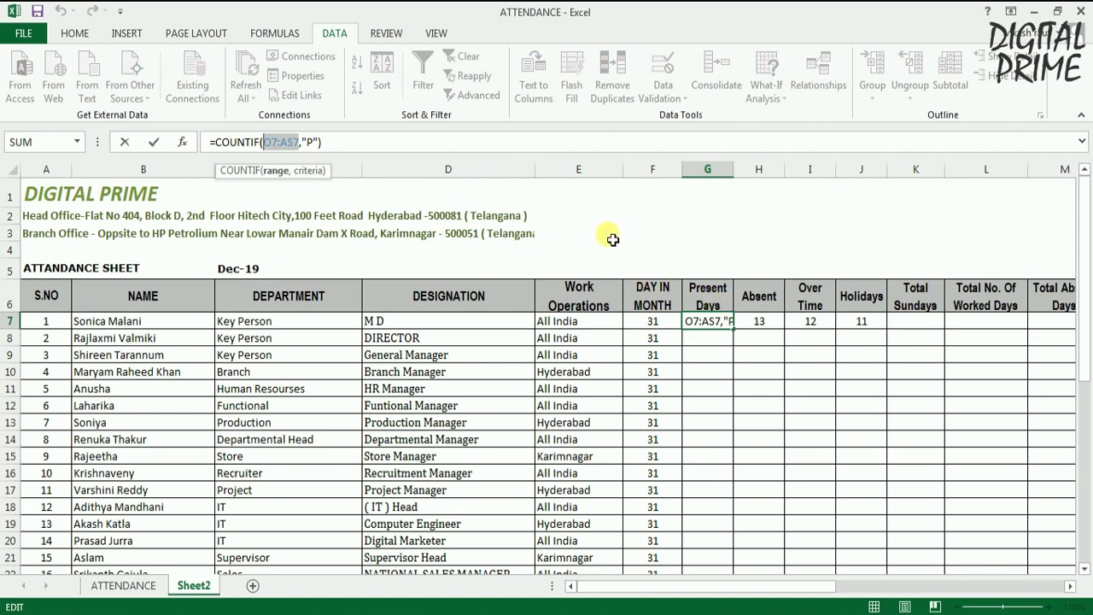
left_click(384, 145)
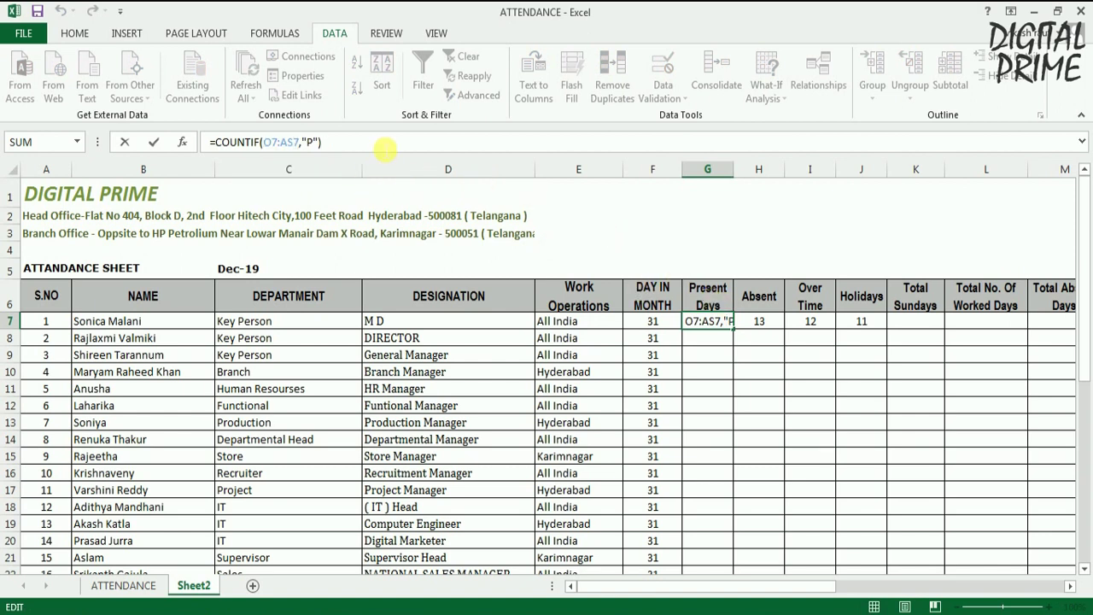
key("Return")
Change H7's formula to =COUNTIF(O7:AS7,"A") so it counts 1 absent day
left_click(777, 330)
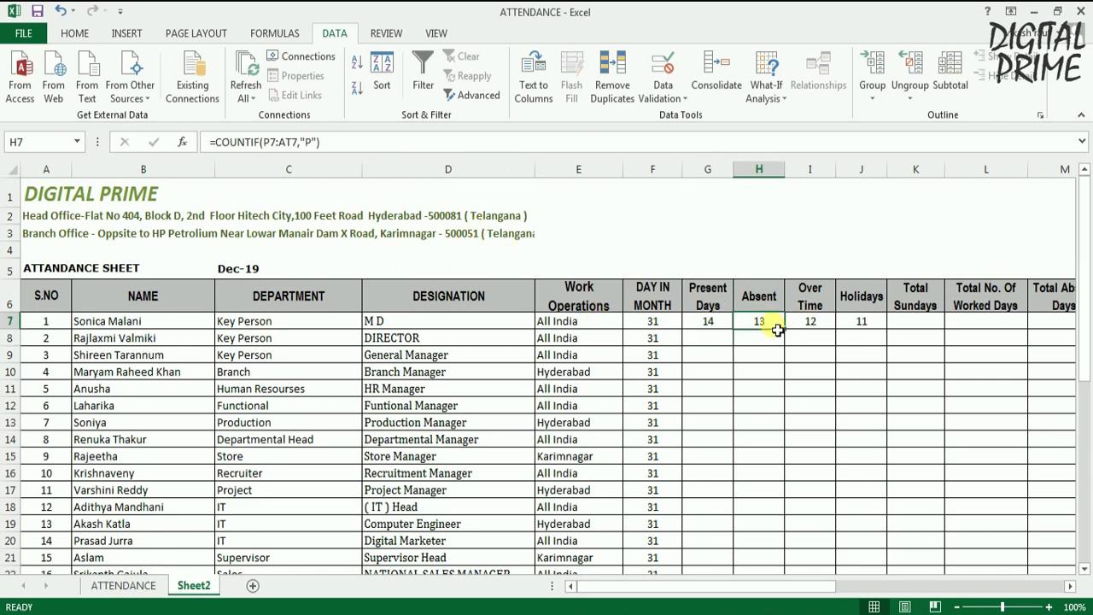
left_click(297, 142)
key("BackSpace")
key("BackSpace")
key("BackSpace")
type("P")
key("BackSpace")
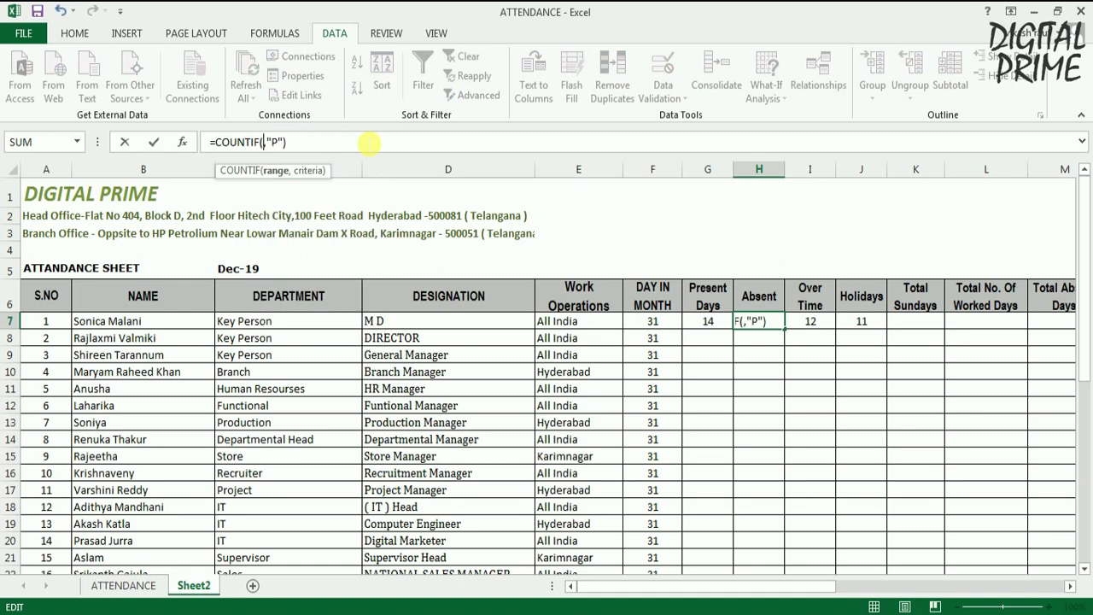
type("O7:AS7")
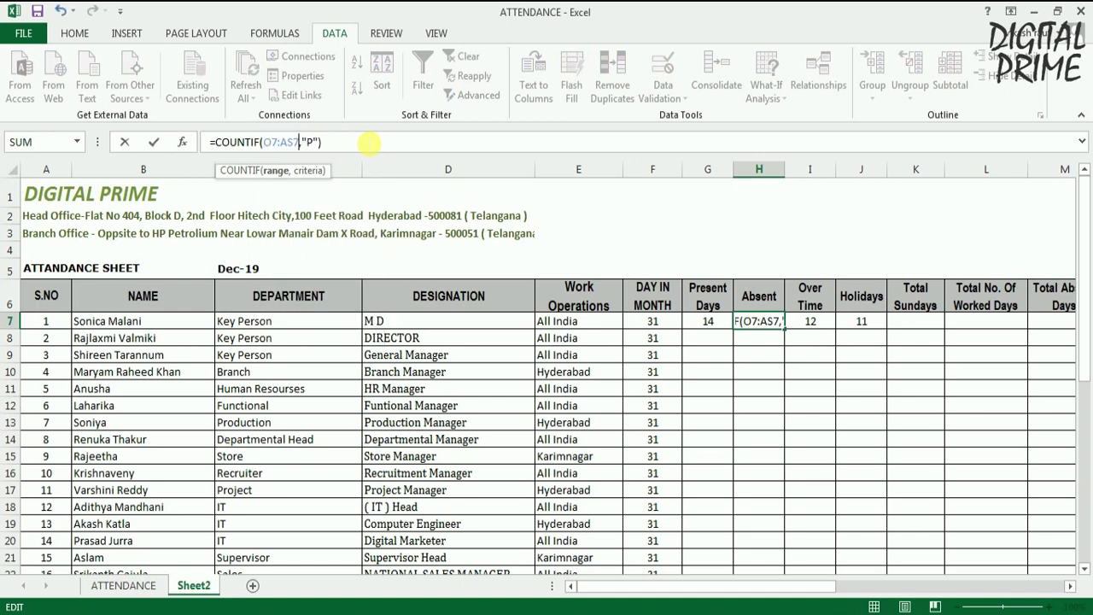
key("Right")
key("Right")
key("Delete")
type("A")
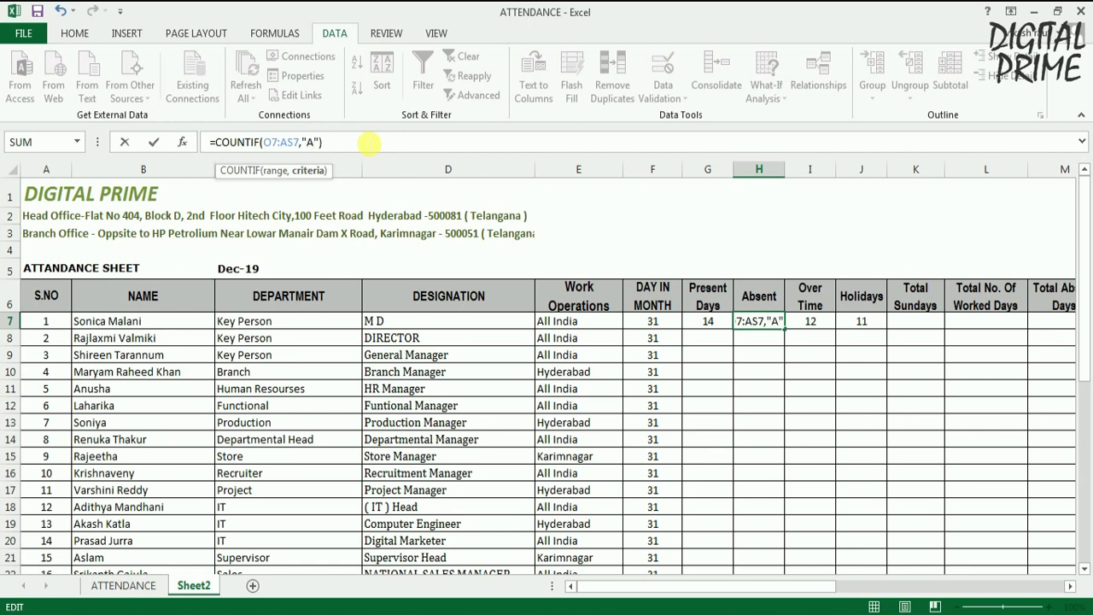
key("Right")
key("Right")
key("Return")
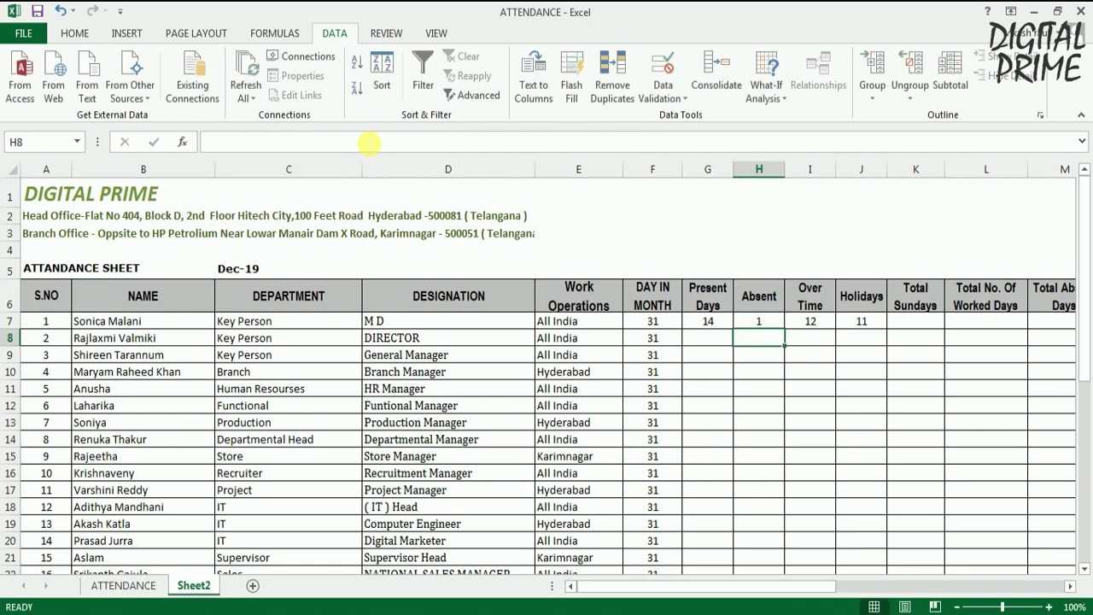
left_click(766, 325)
Review row 7's day marks and G7's Present Days formula before fixing I7
left_click_drag(754, 585, 797, 586)
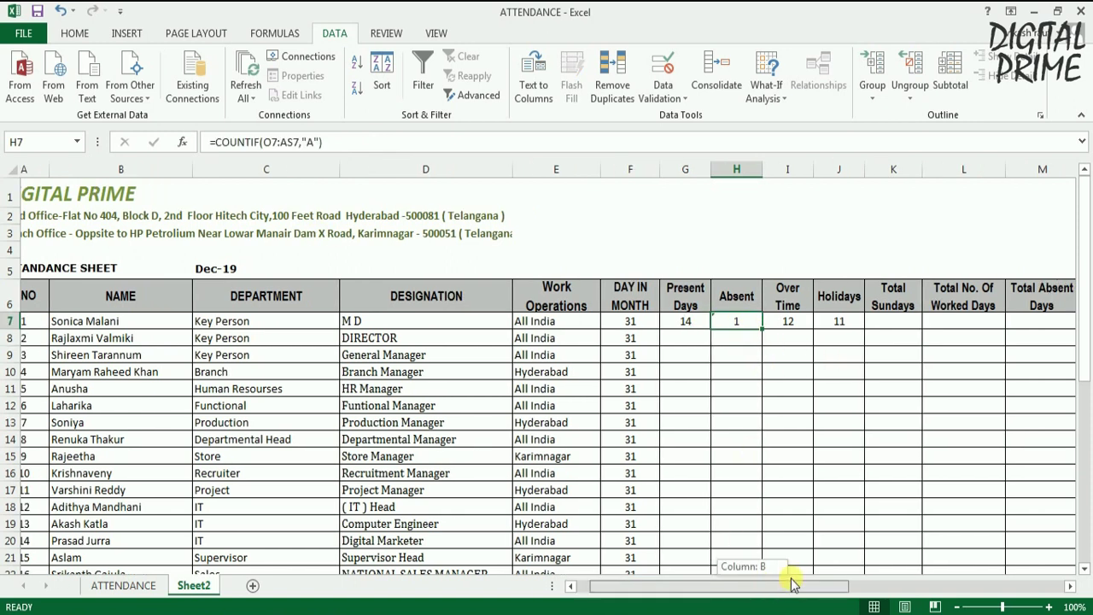
left_click(828, 321)
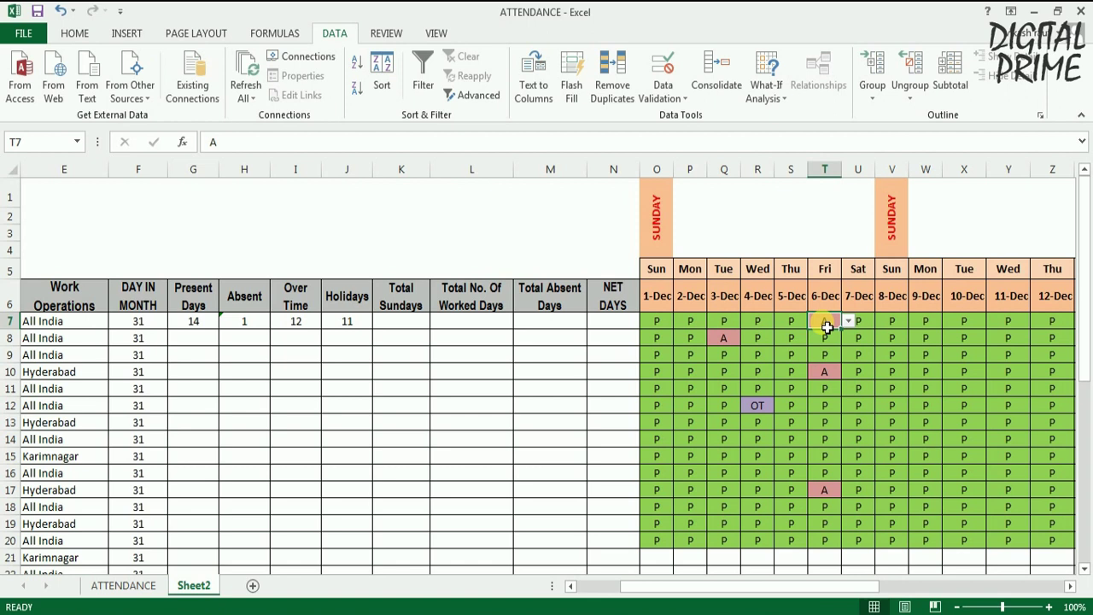
key("Left")
key("Left")
key("Left")
key("Left")
key("Left")
key("Left")
key("Left")
key("Left")
key("Left")
key("Left")
key("Left")
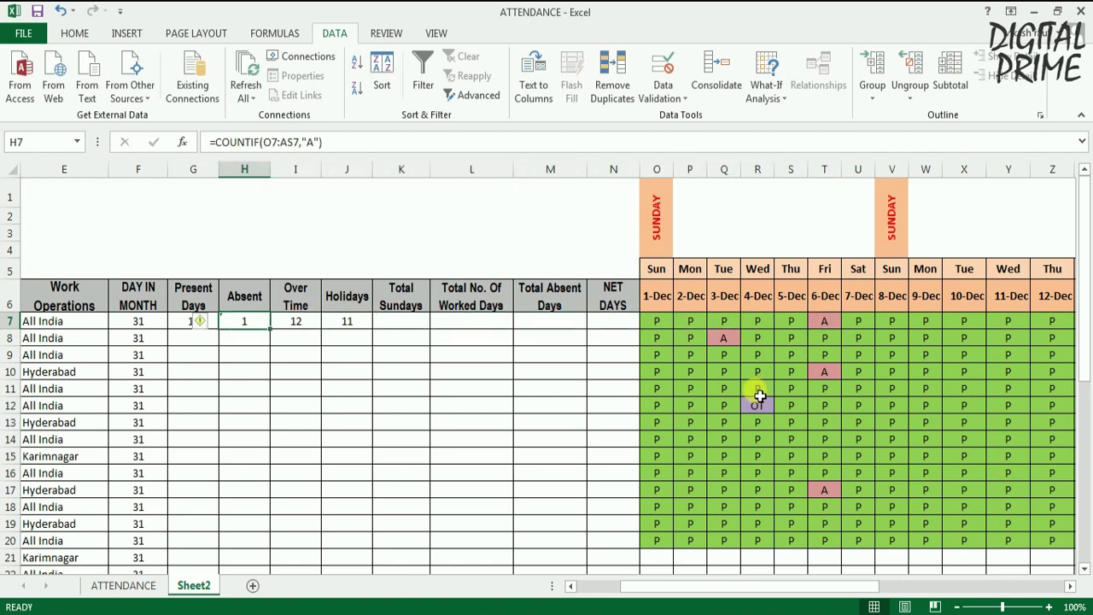
left_click(317, 323)
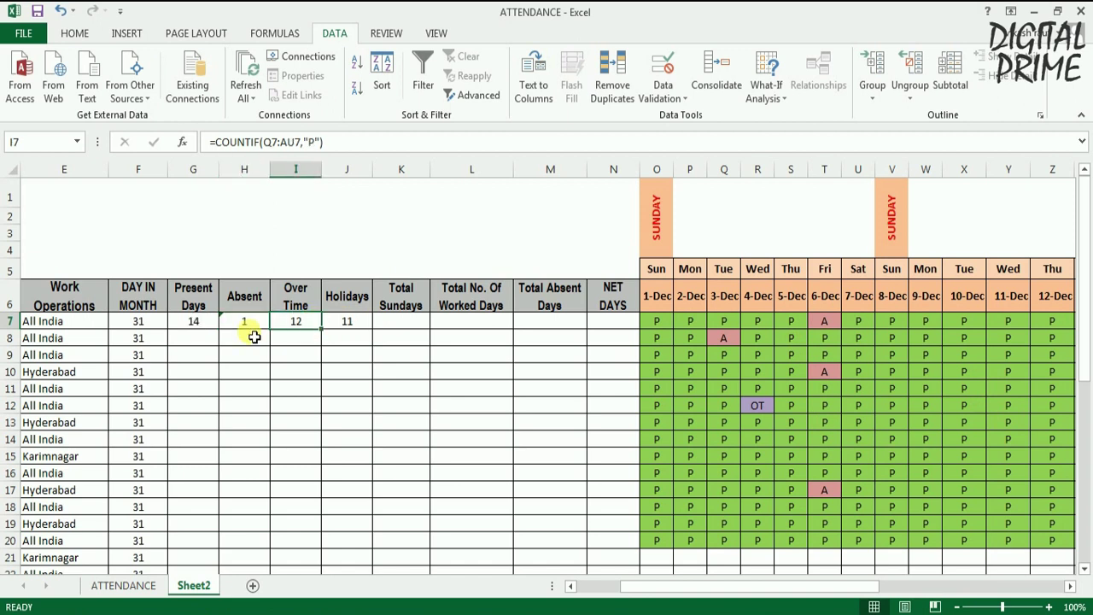
left_click(190, 325)
left_click(290, 329)
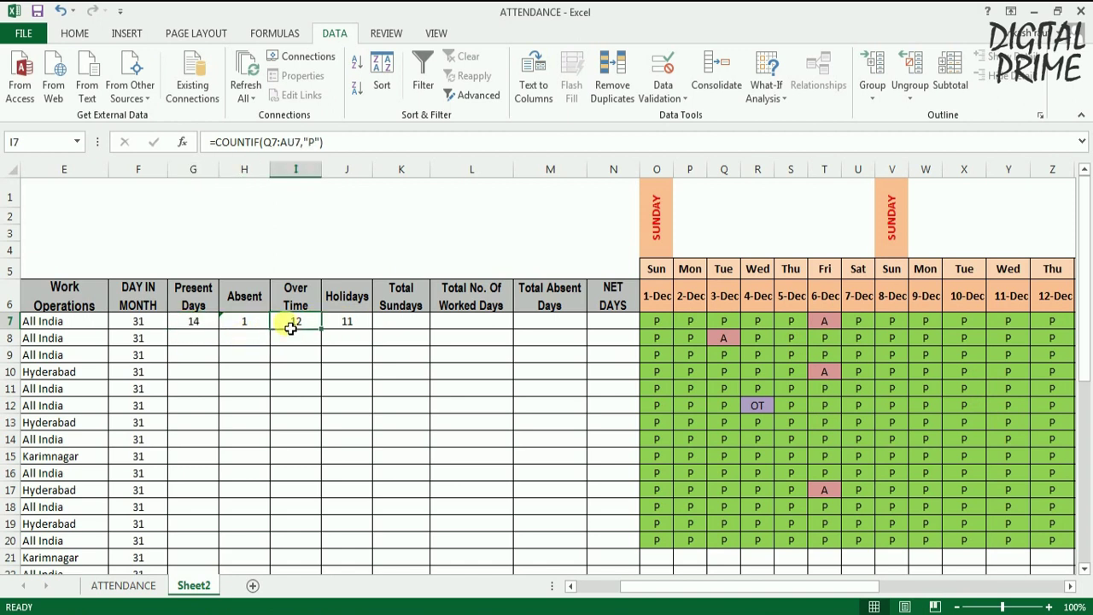
Change I7's formula to =COUNTIF(O7:AS7,"OT") to count overtime days
left_click(299, 142)
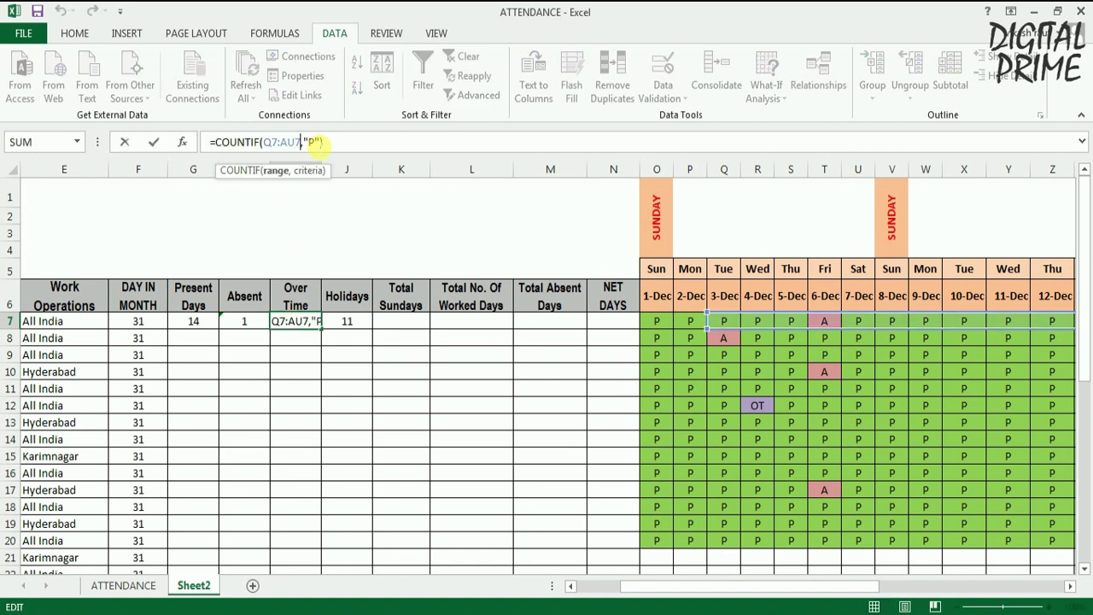
key("BackSpace")
key("BackSpace")
key("BackSpace")
key("BackSpace")
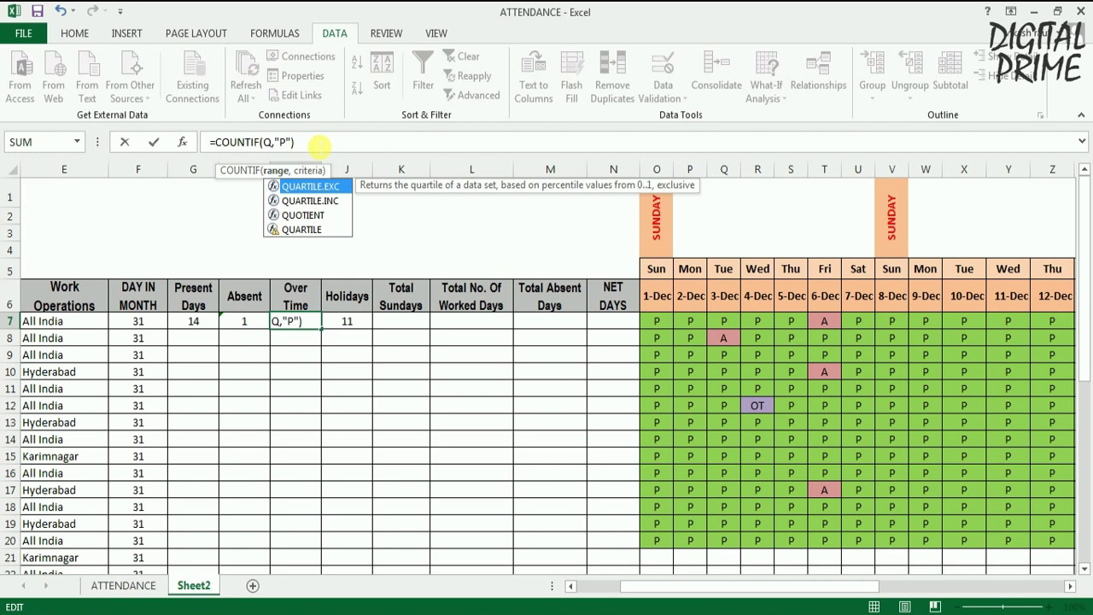
key("BackSpace")
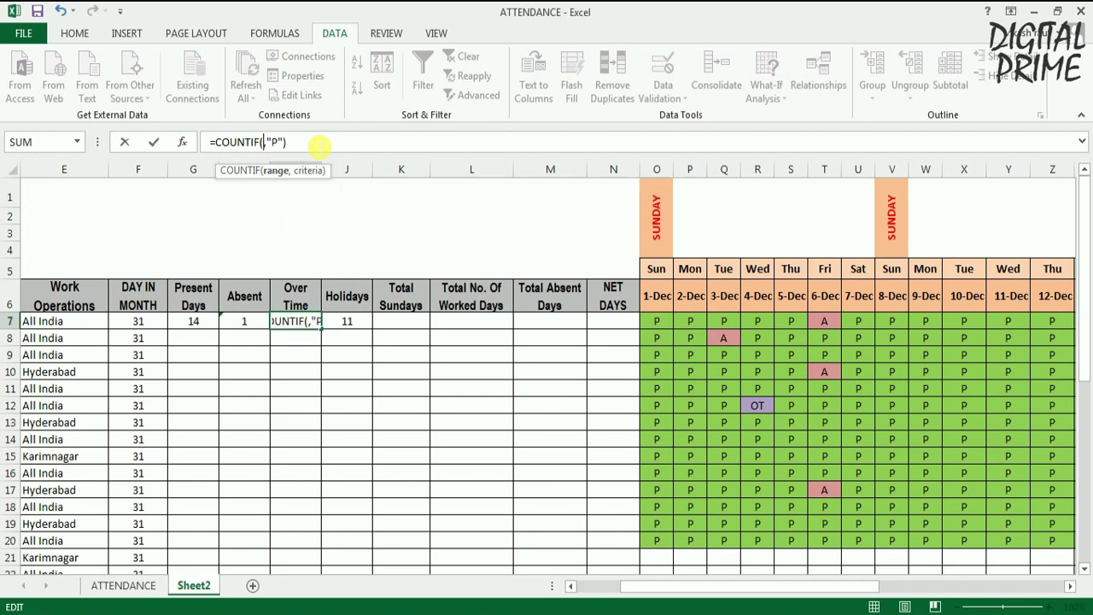
type("O7:AS7")
left_click(313, 143)
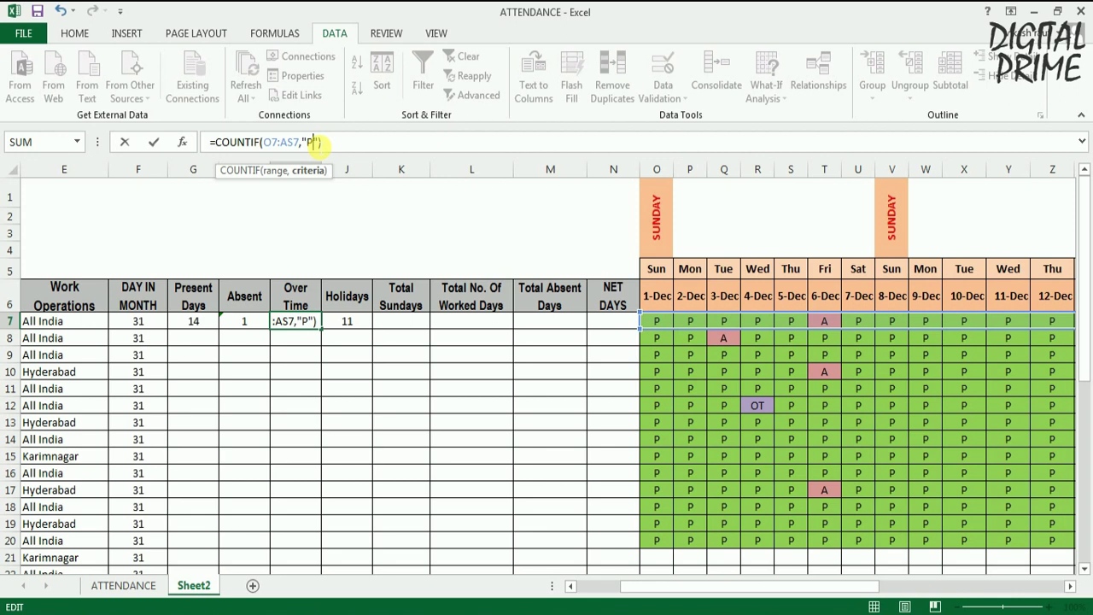
key("BackSpace")
type("OT")
key("Return")
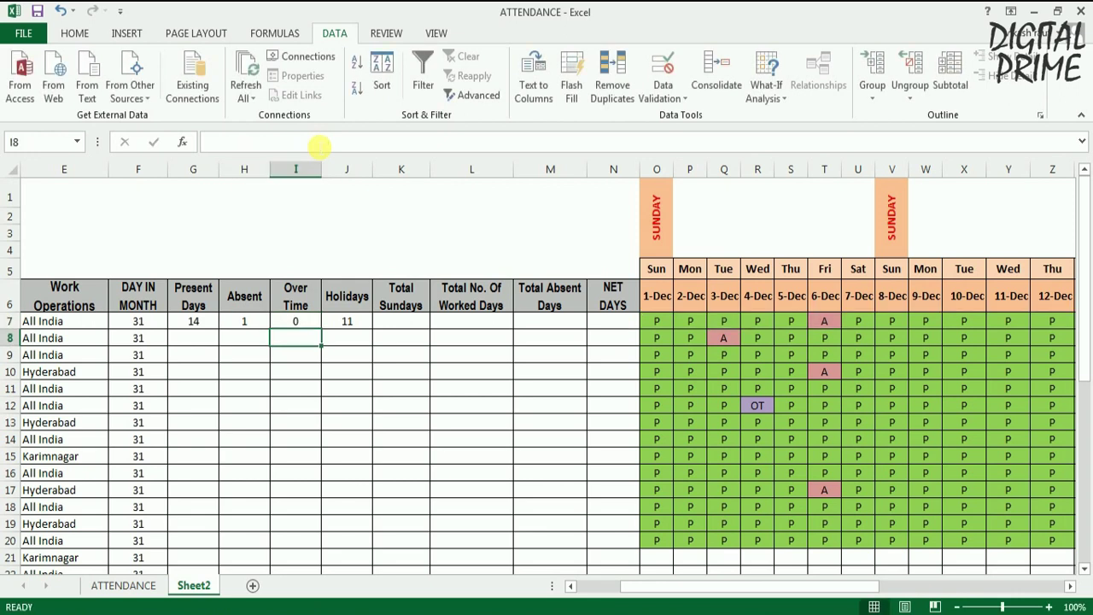
left_click(296, 321)
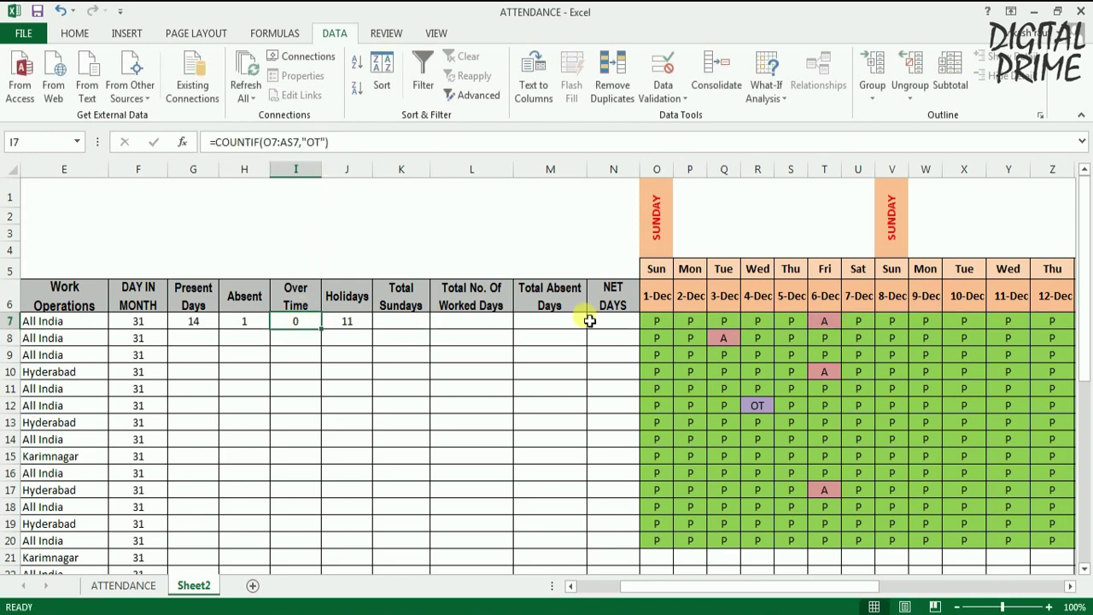
Mark 3-Dec in row 7 as OT, giving Over Time 1 and Present Days 13
left_click_drag(734, 586, 646, 598)
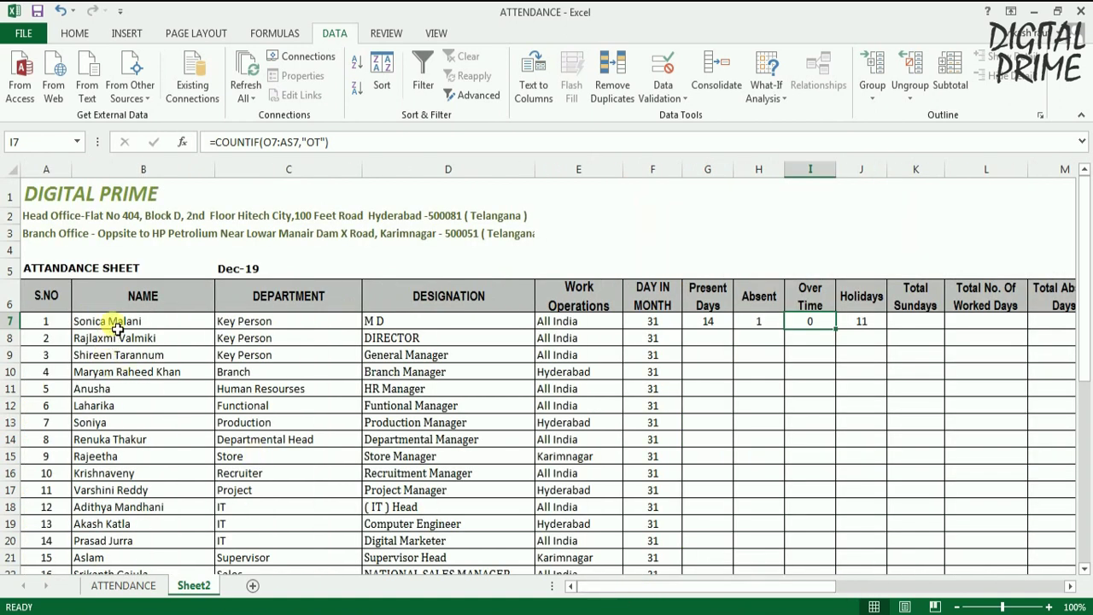
left_click(109, 323)
key("Right")
key("Right")
key("Right")
key("Right")
key("Right")
key("Right")
key("Right")
key("Right")
key("Right")
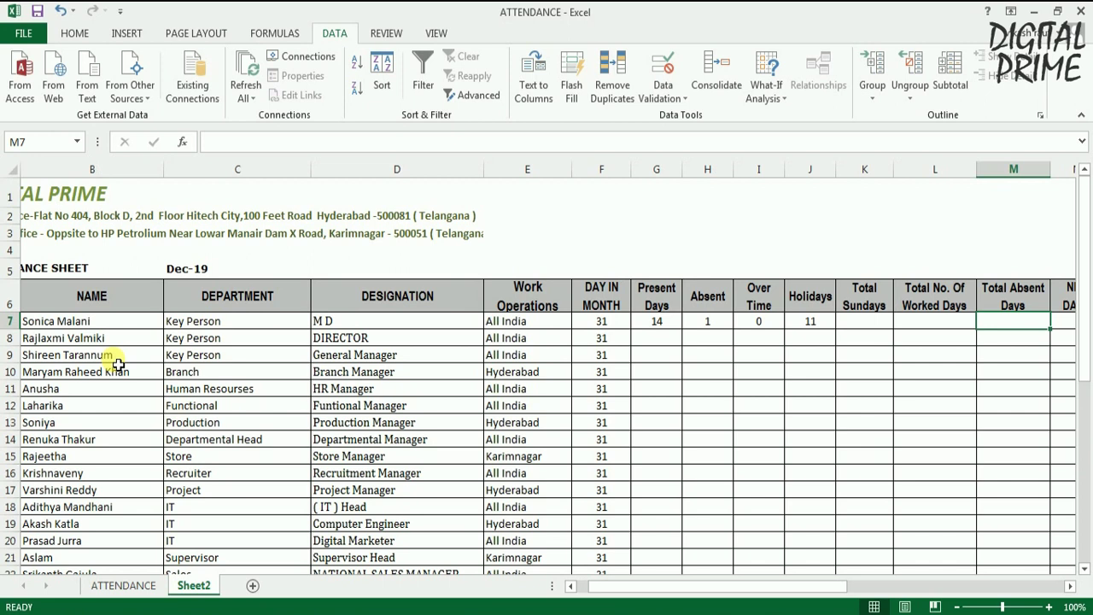
key("Right")
key("Right")
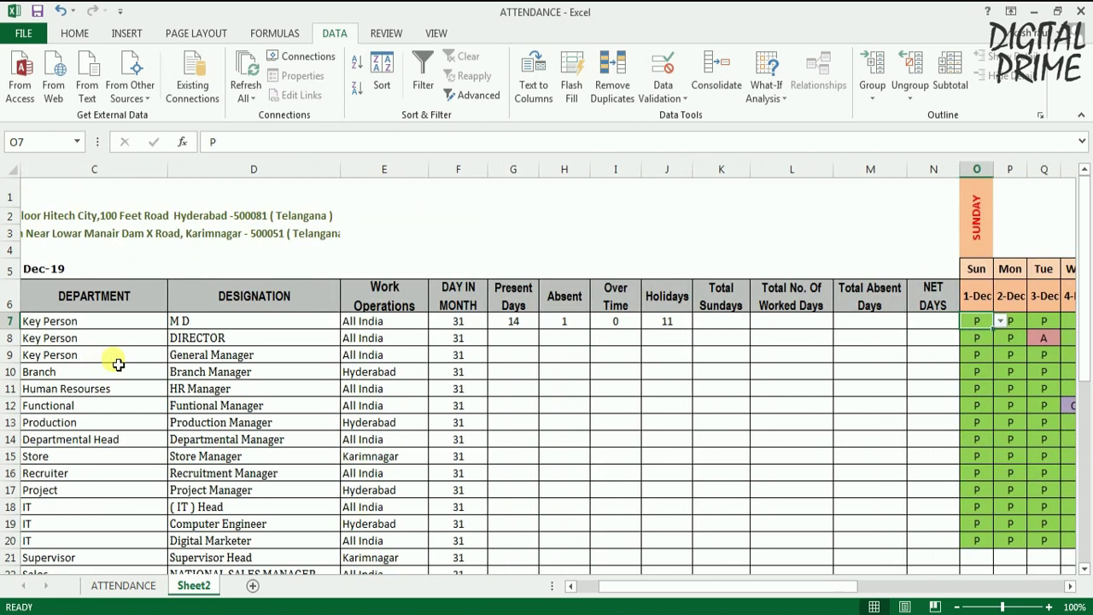
key("Right")
key("Right")
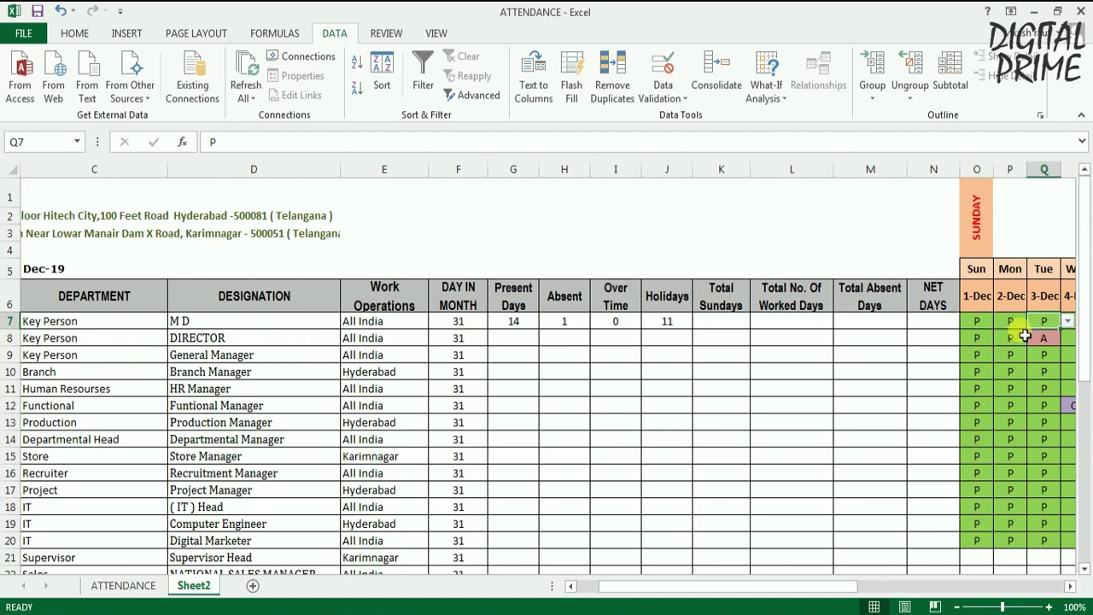
left_click_drag(829, 589, 866, 586)
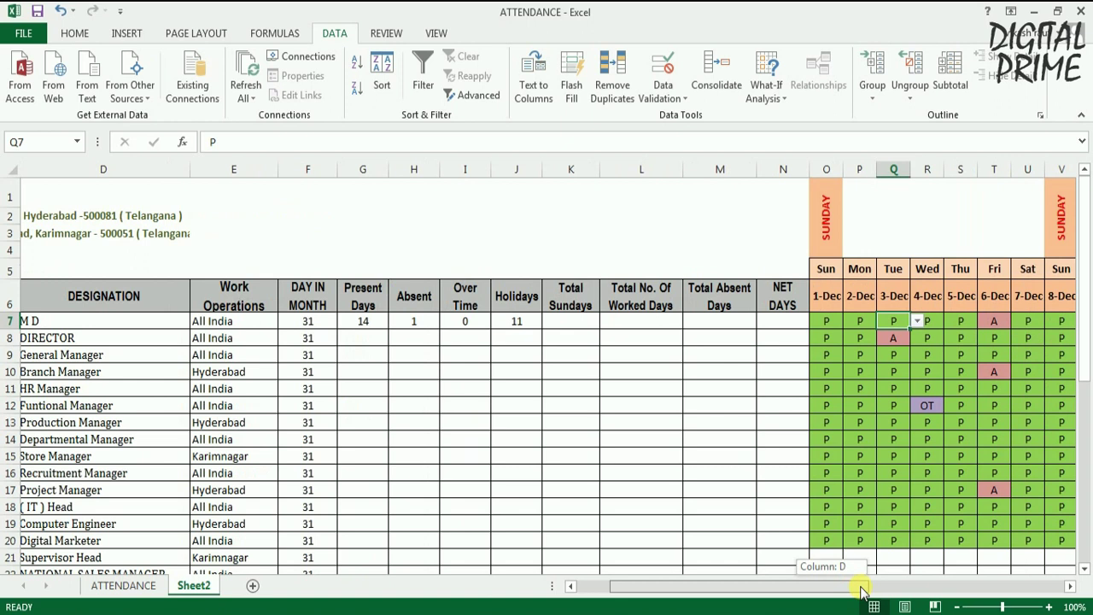
left_click(659, 321)
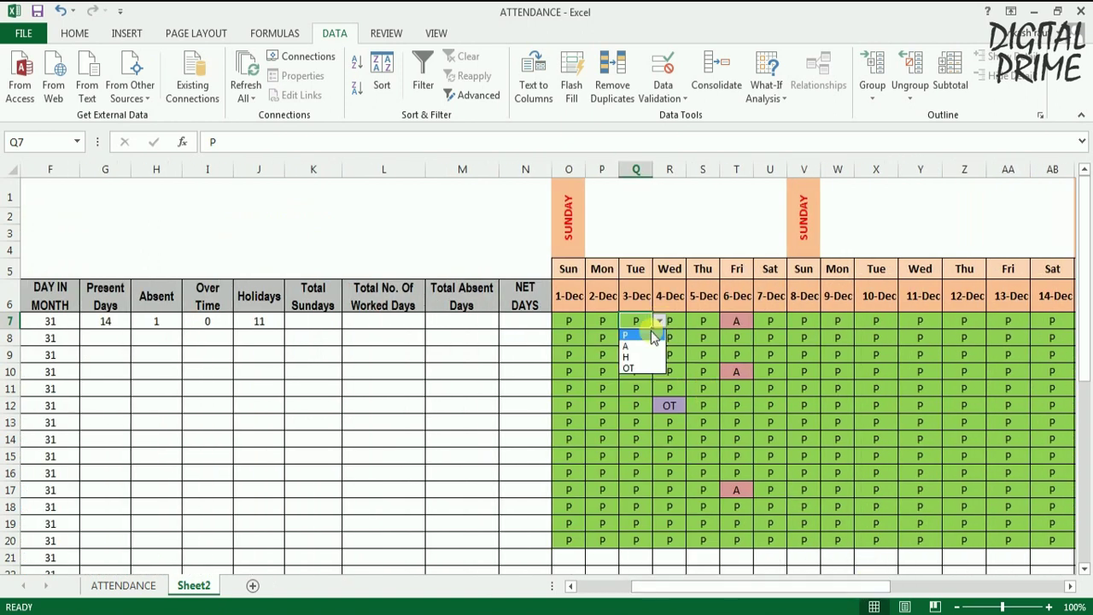
left_click(629, 366)
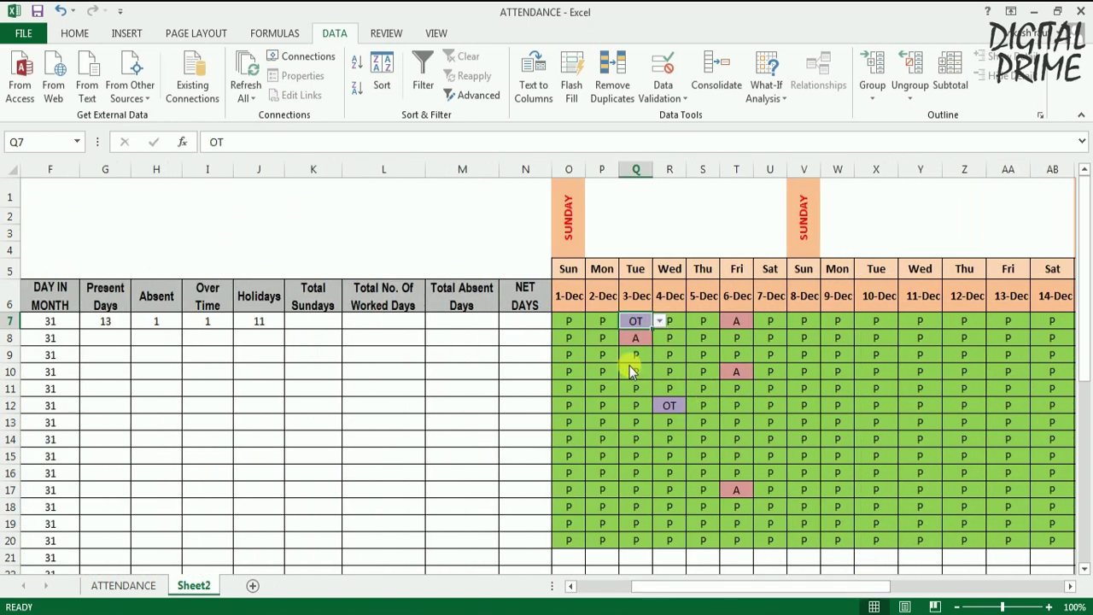
left_click(209, 325)
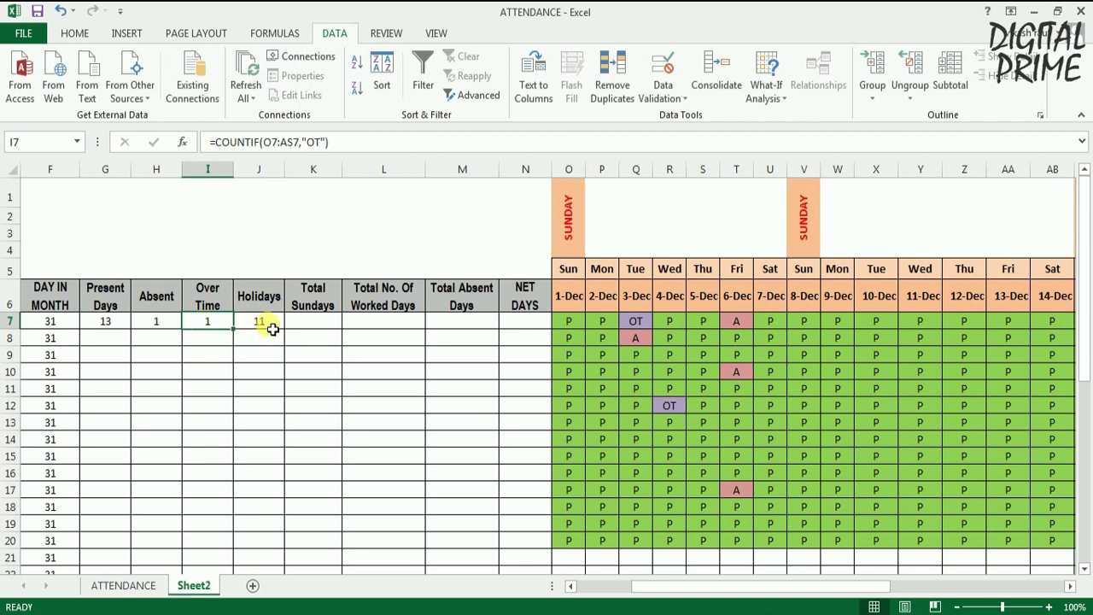
left_click(270, 326)
Change J7's formula to =COUNTIF(O7:AS7,"H") to count holidays
left_click(289, 142)
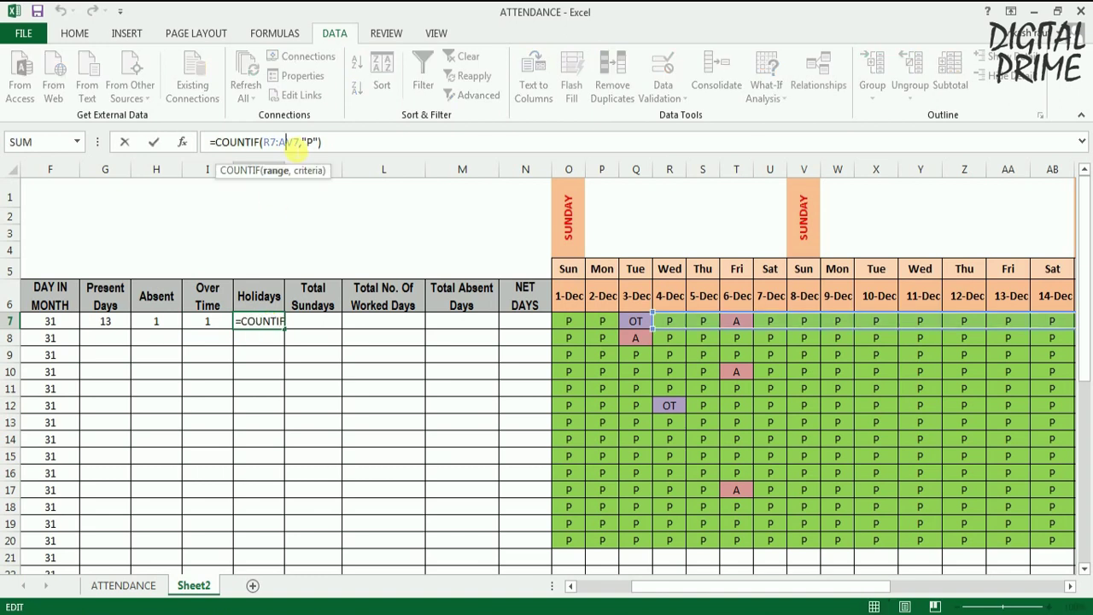
left_click(302, 145)
key("BackSpace")
key("BackSpace")
key("BackSpace")
key("BackSpace")
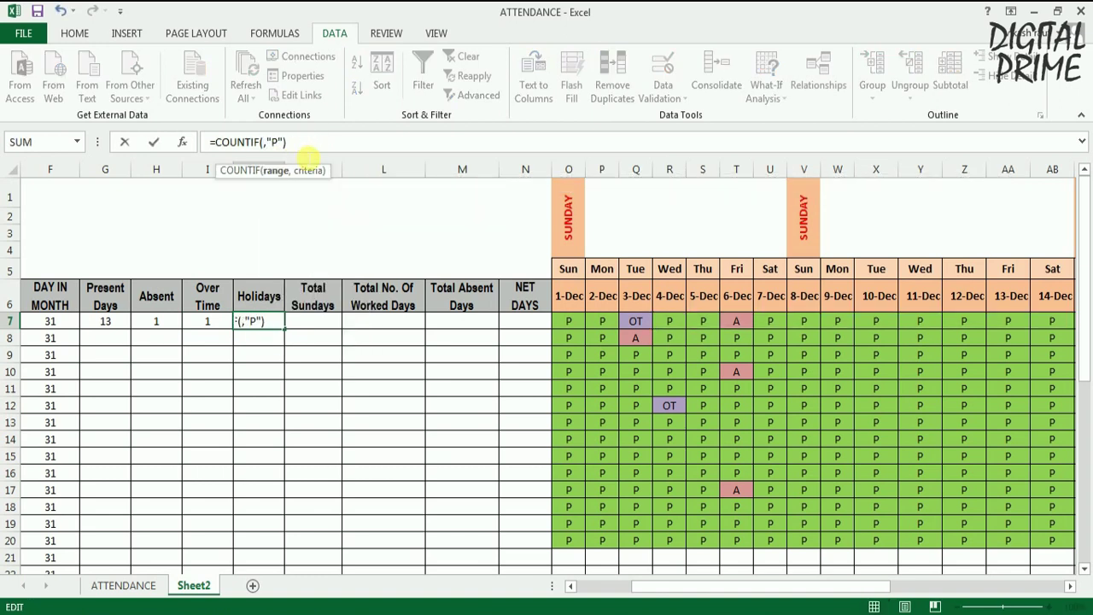
type("O7:AS7")
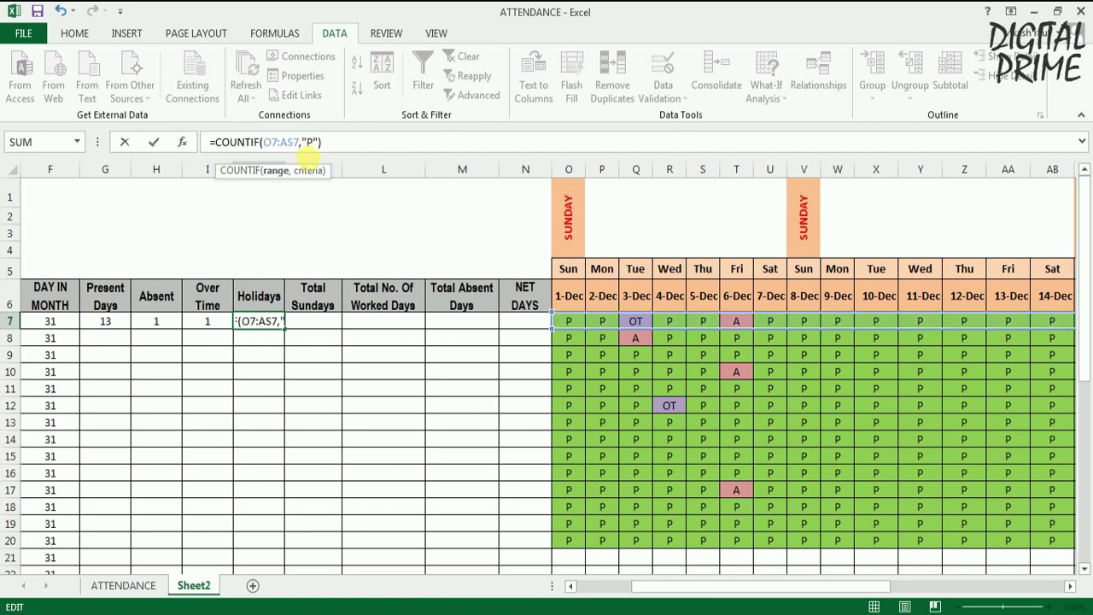
left_click(306, 144)
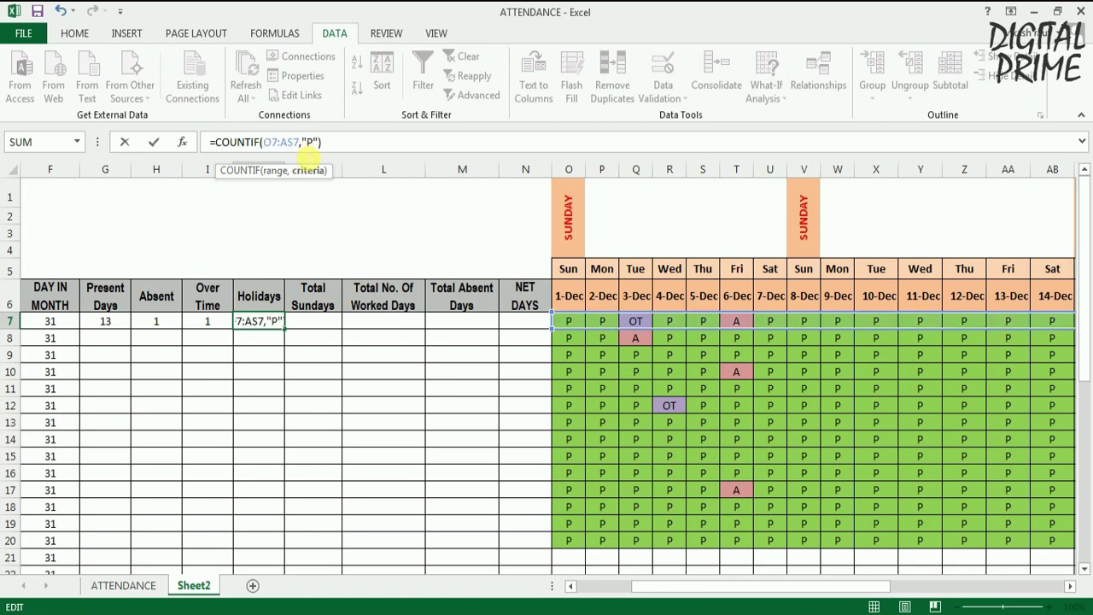
key("BackSpace")
type("H")
key("Return")
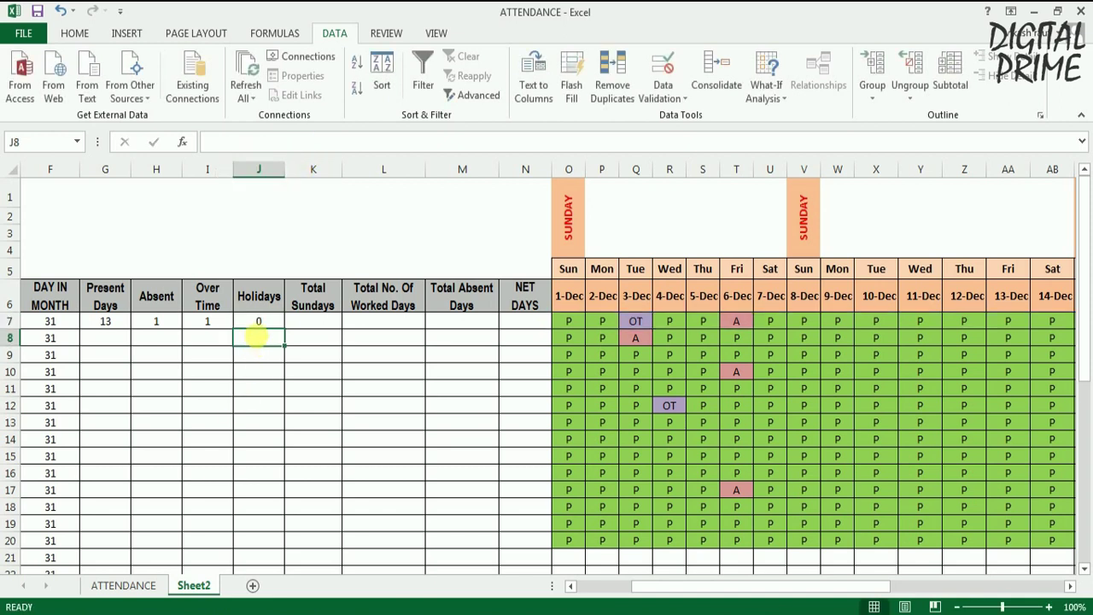
left_click(261, 323)
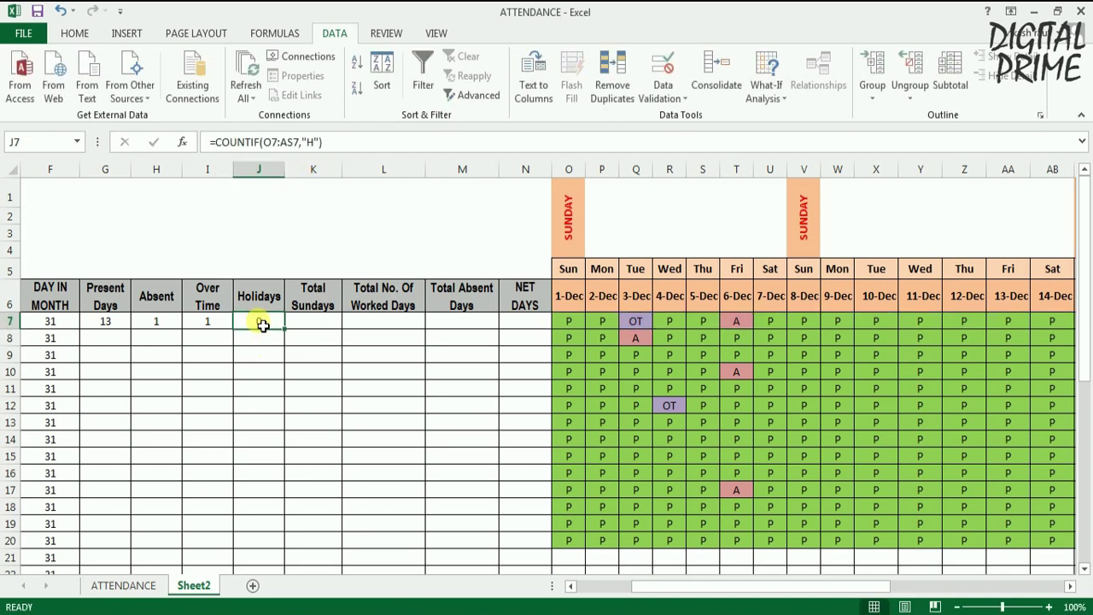
Mark 1-Dec in row 7 as H, giving 1 holiday and 12 present days
left_click(573, 325)
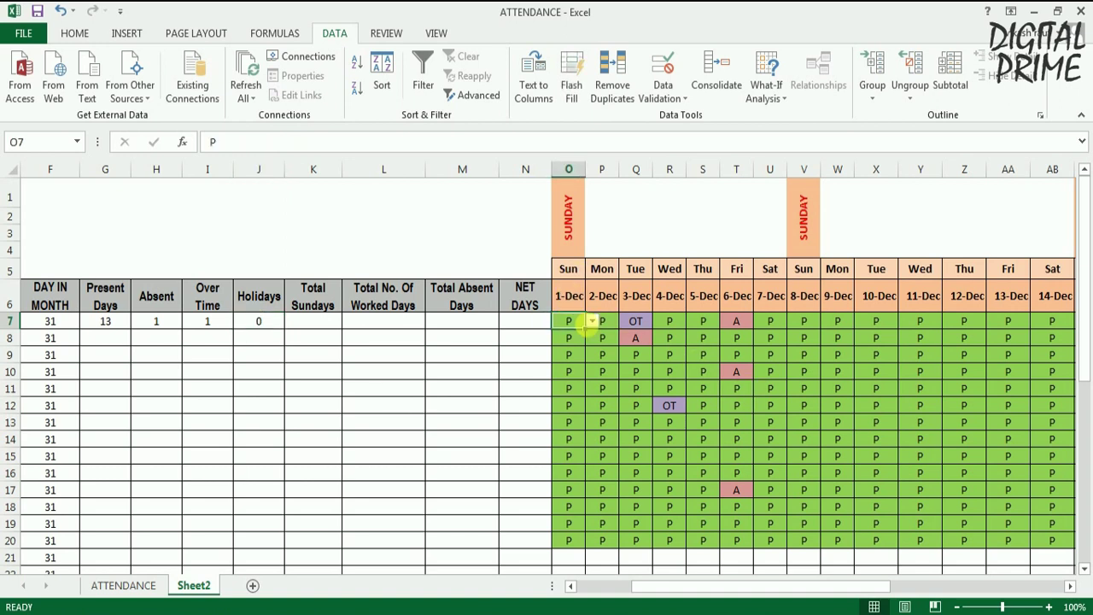
left_click(593, 322)
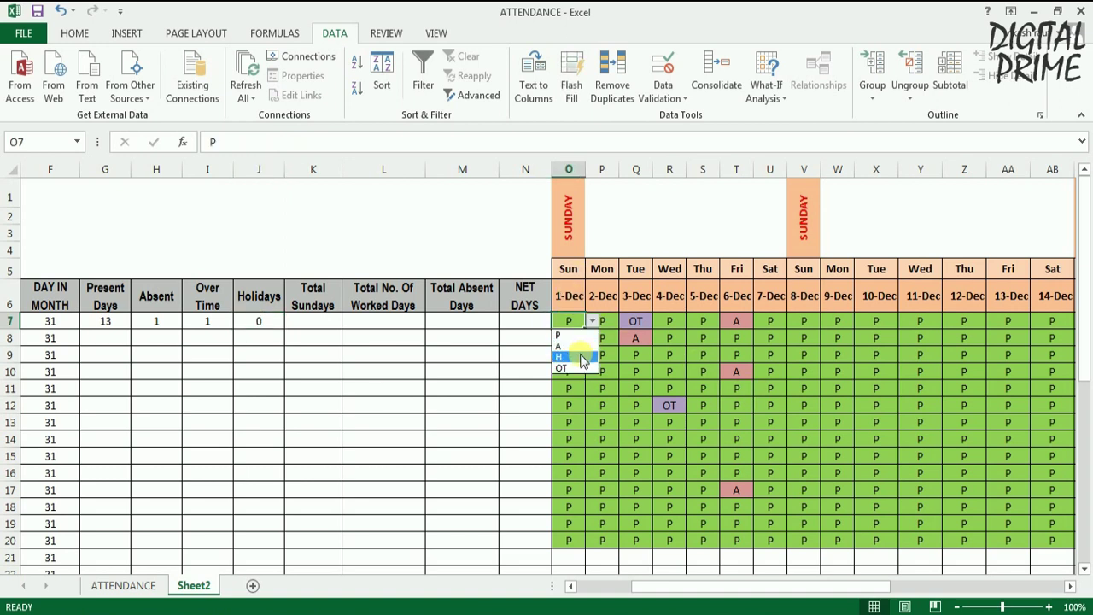
left_click(579, 356)
left_click(608, 340)
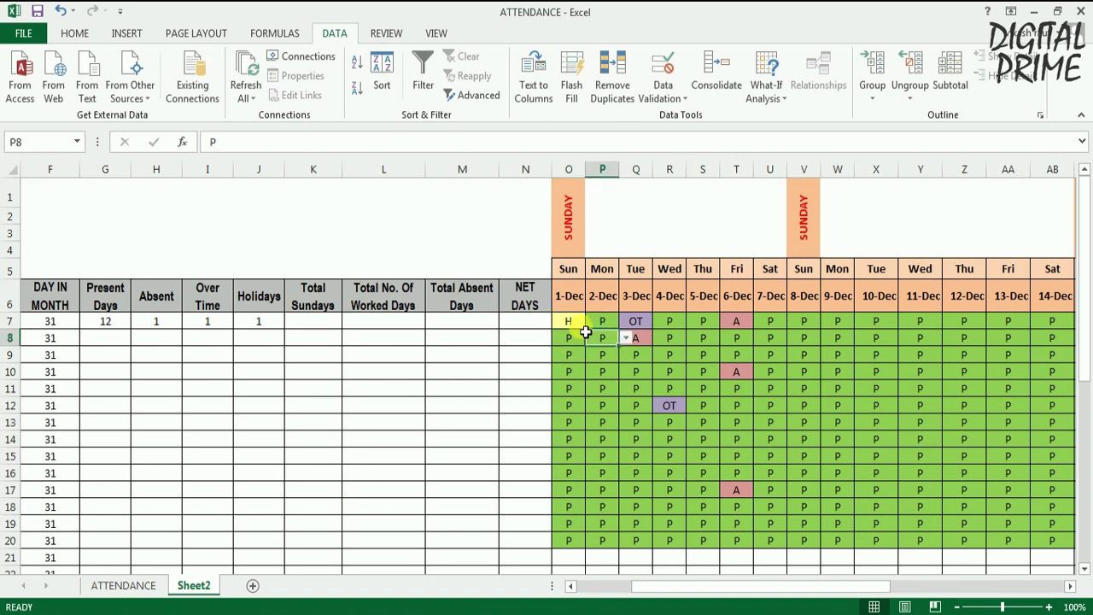
left_click(584, 327)
left_click(278, 328)
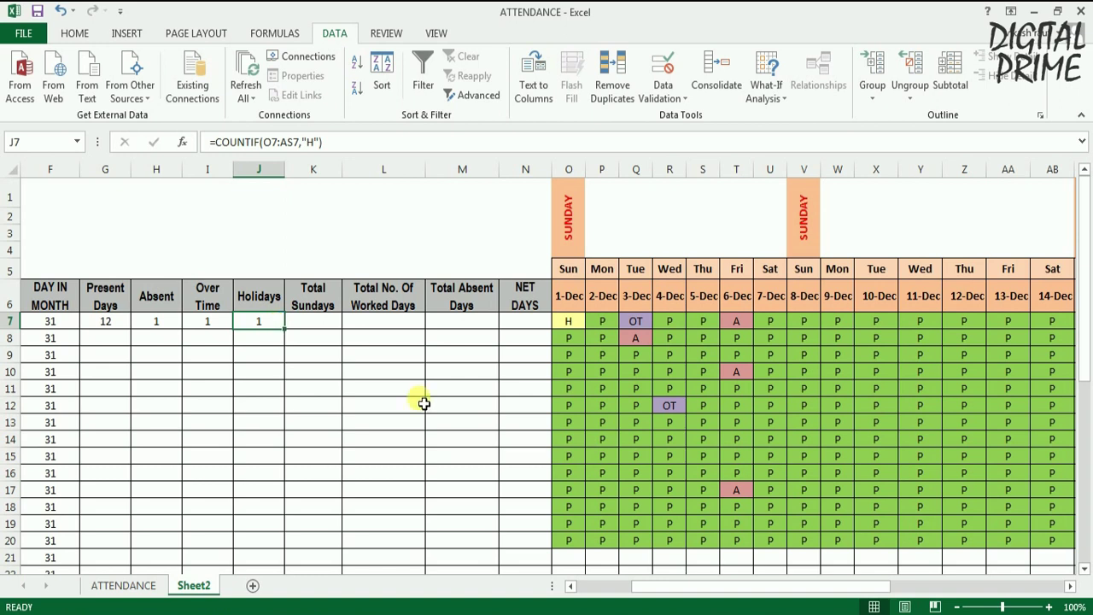
mouse_move(815, 587)
left_mouse_down()
mouse_move(761, 587)
mouse_move(780, 590)
left_mouse_up()
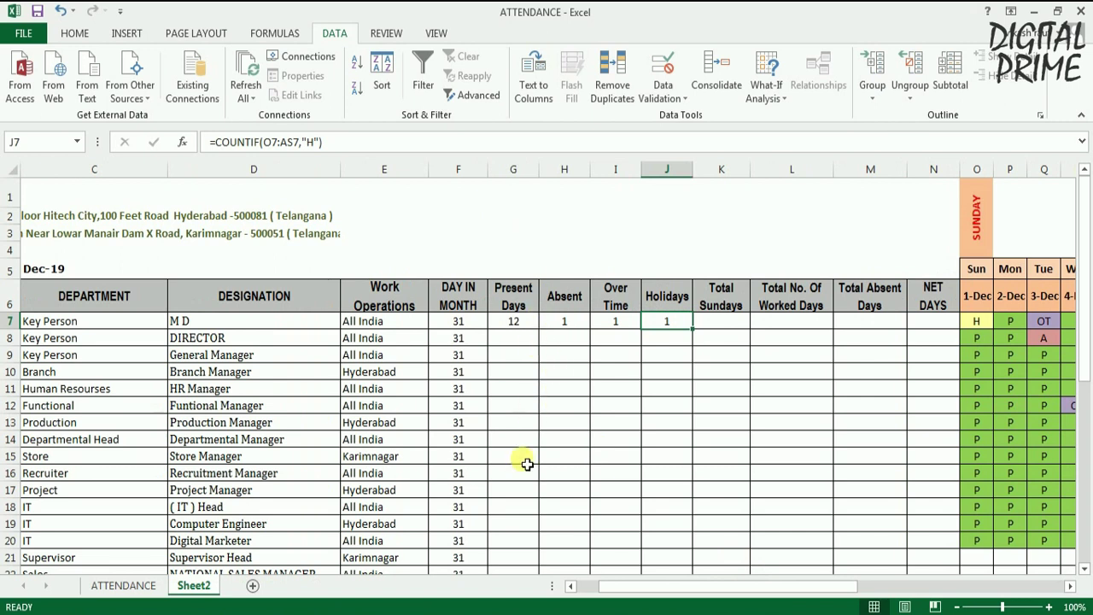
Fill the Present Days and Absent formulas in G7 and H7 down for all employees
scroll(531, 479, "down", 2)
scroll(530, 490, "down", 2)
scroll(531, 488, "up", 1)
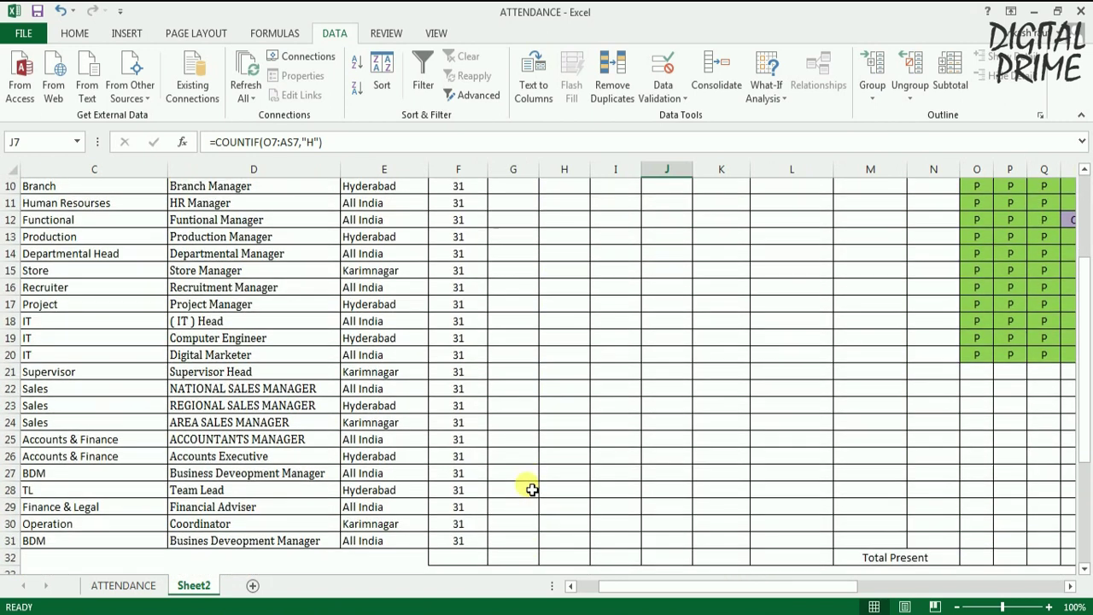
scroll(531, 488, "up", 3)
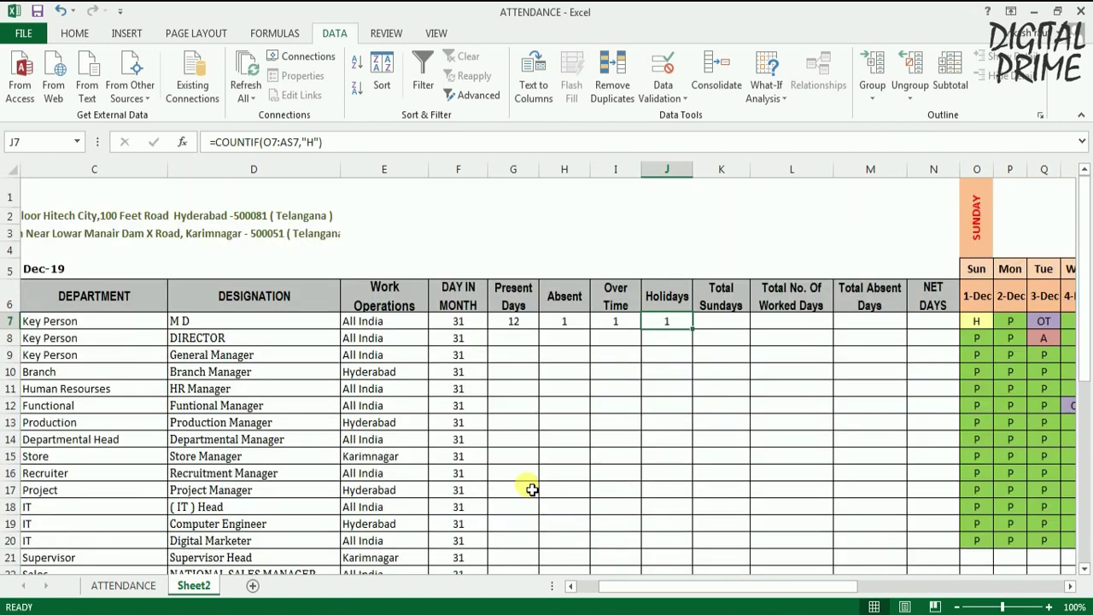
left_click(526, 320)
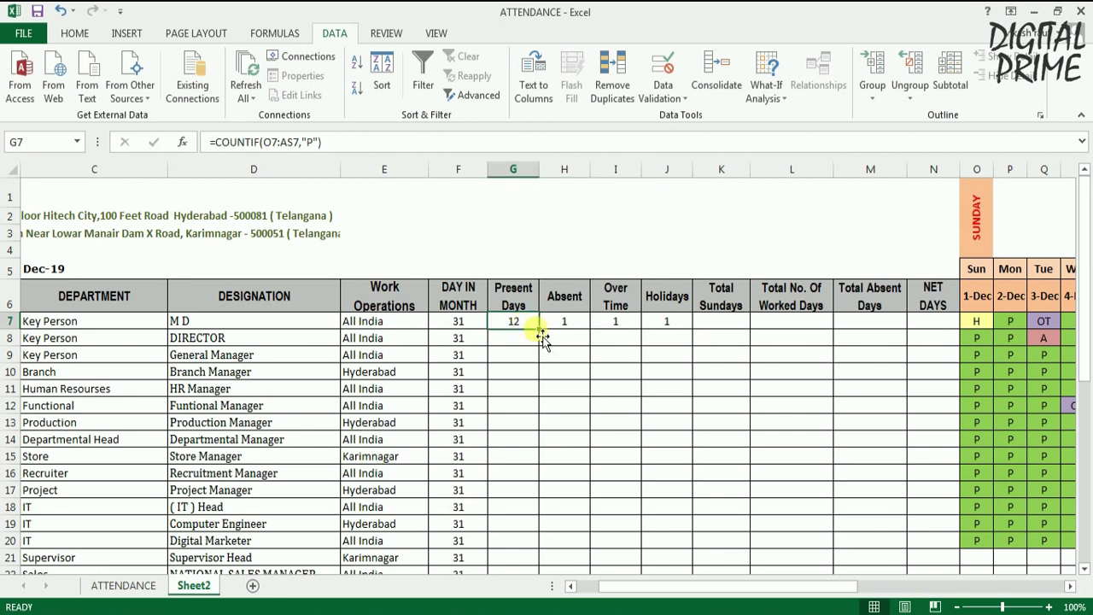
double_click(543, 334)
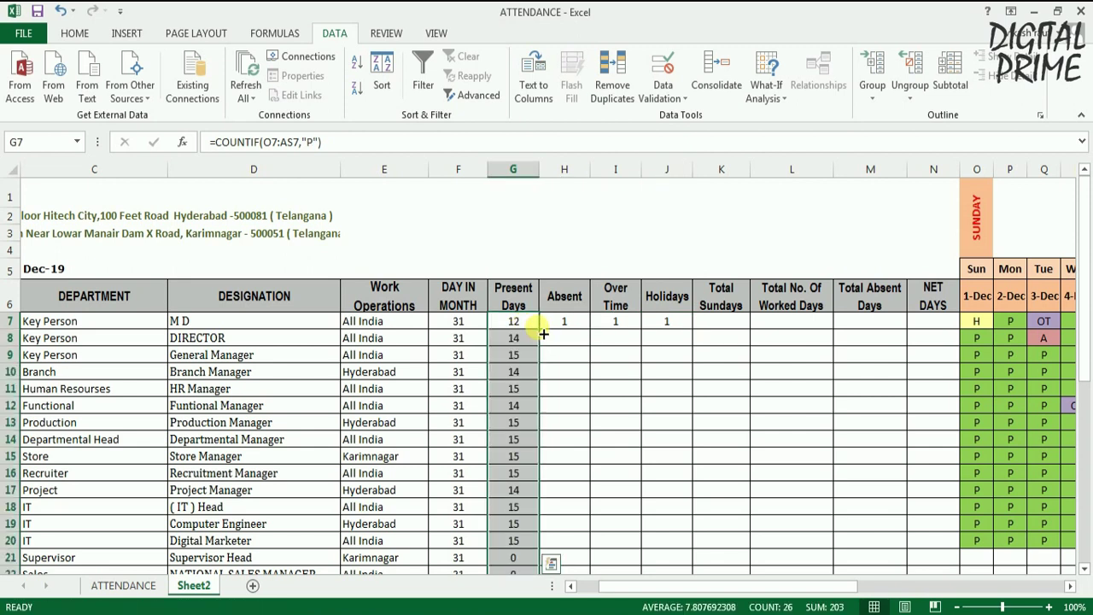
scroll(598, 444, "down", 1)
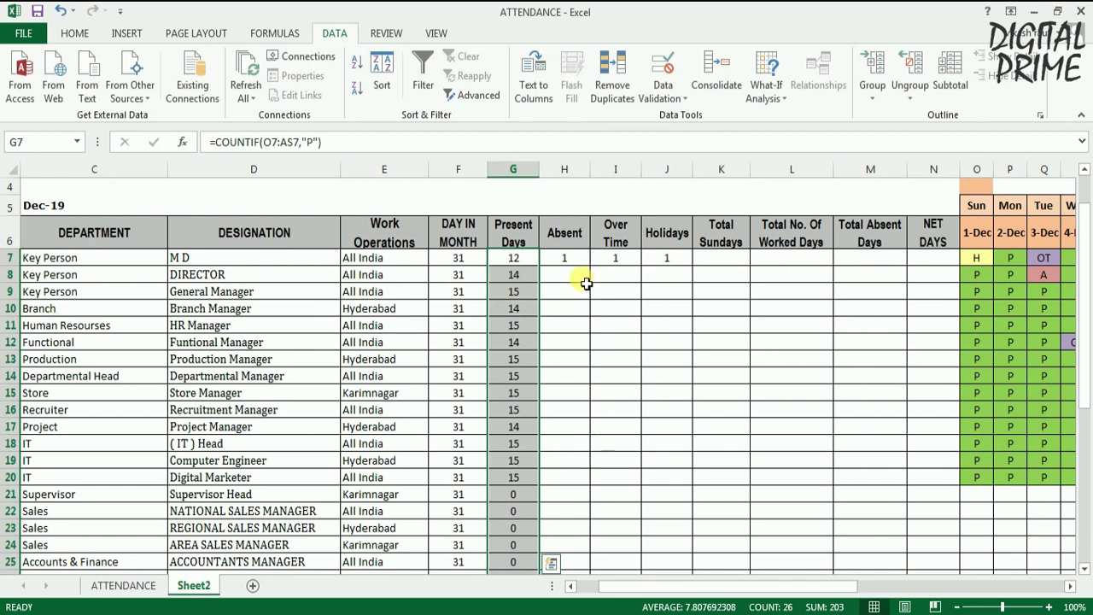
left_click(578, 263)
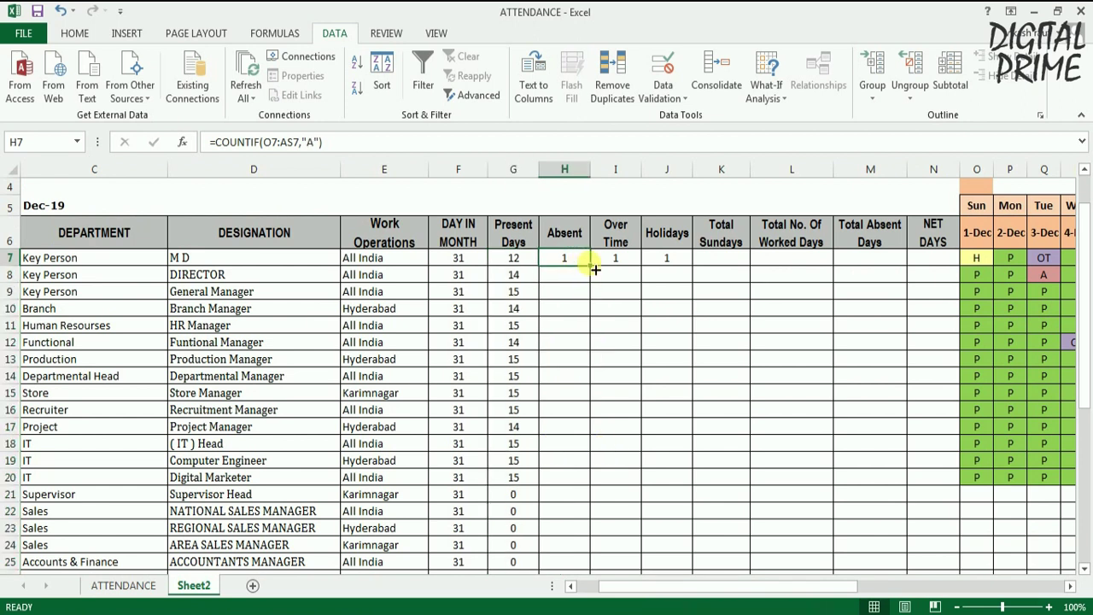
double_click(589, 268)
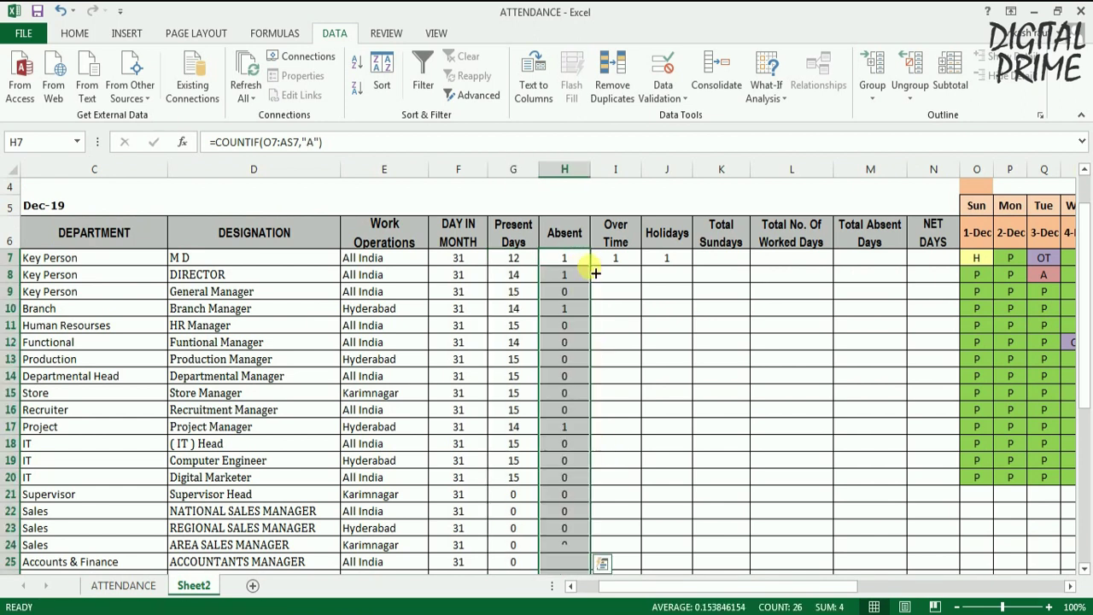
Fill the Over Time and Holidays formulas in I7 and J7 down for all employees
left_click(634, 261)
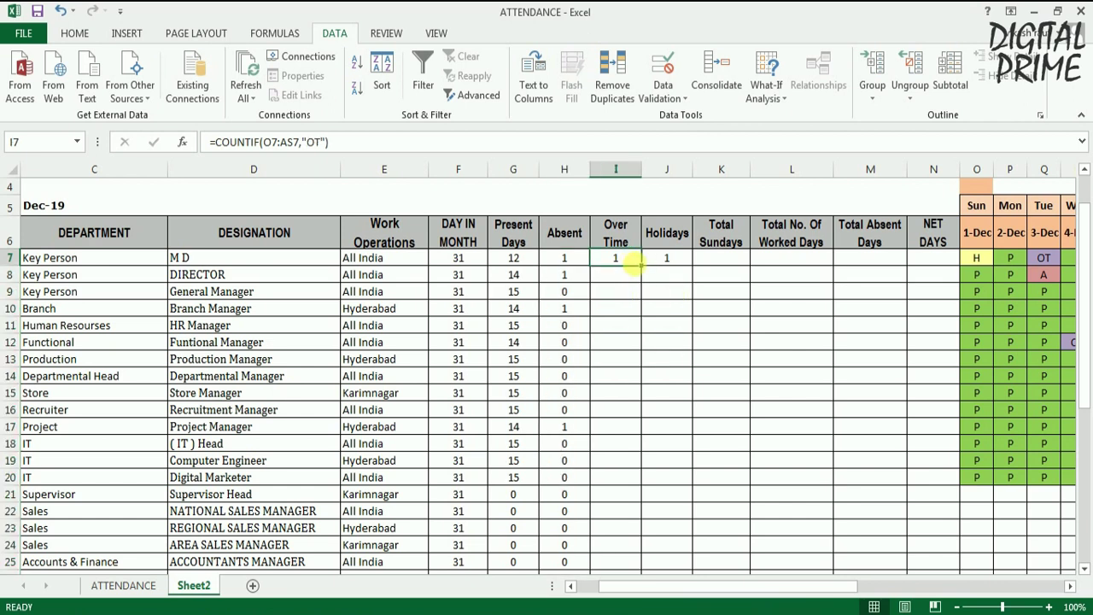
double_click(642, 267)
left_click(657, 257)
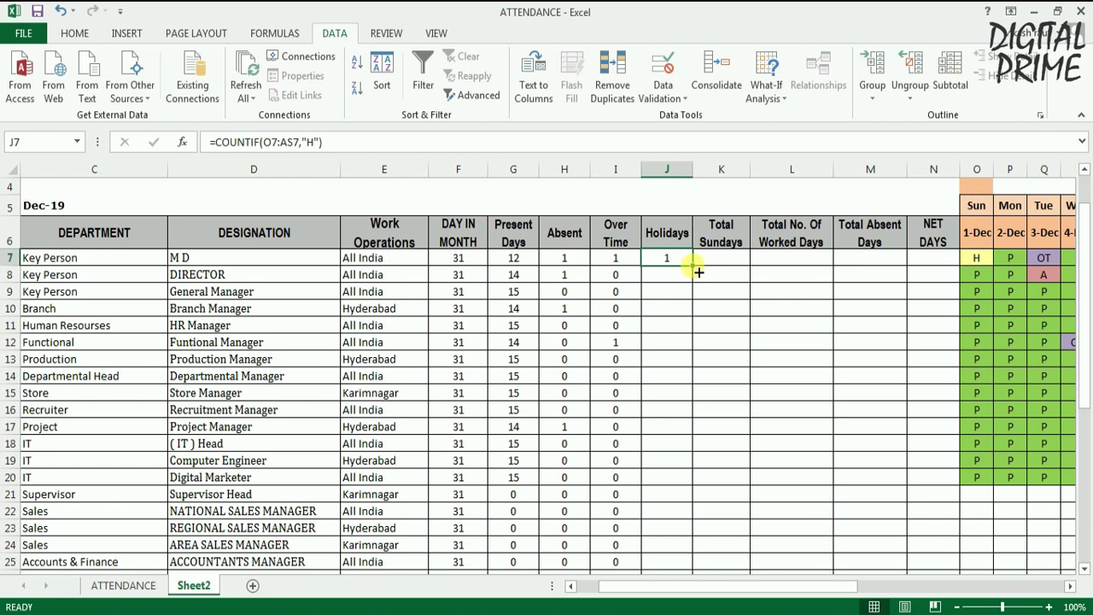
double_click(693, 266)
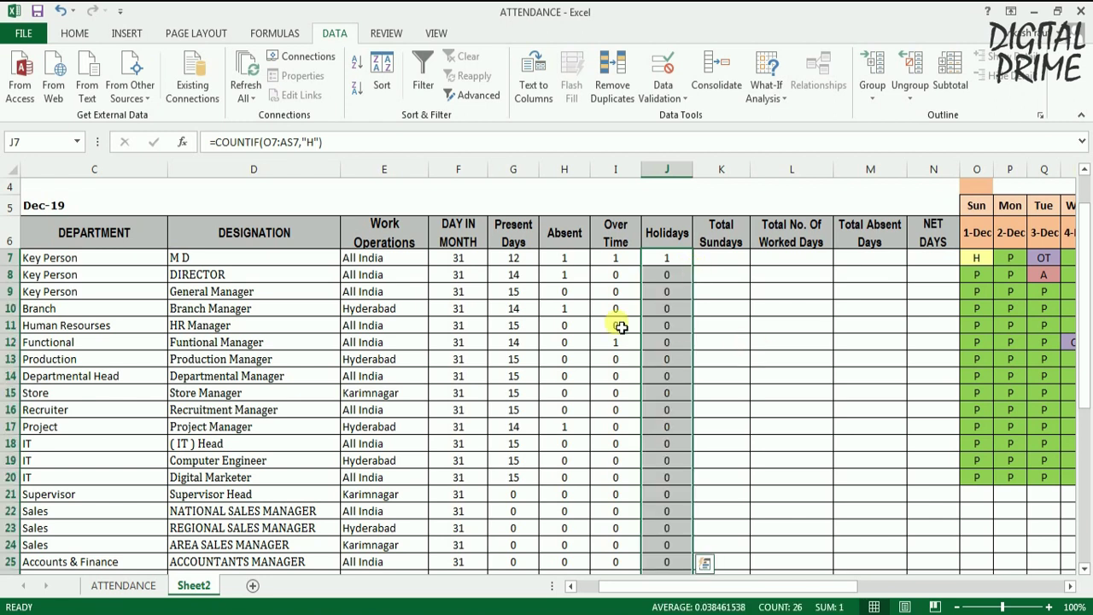
scroll(621, 333, "down", 1)
scroll(620, 346, "down", 1)
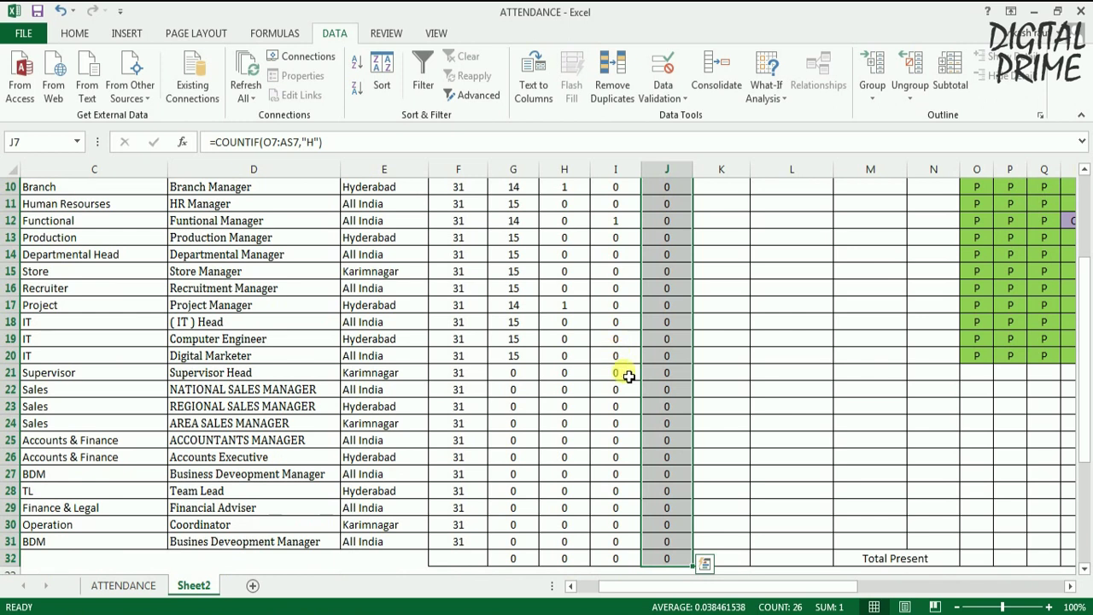
scroll(634, 410, "up", 1)
scroll(636, 412, "up", 1)
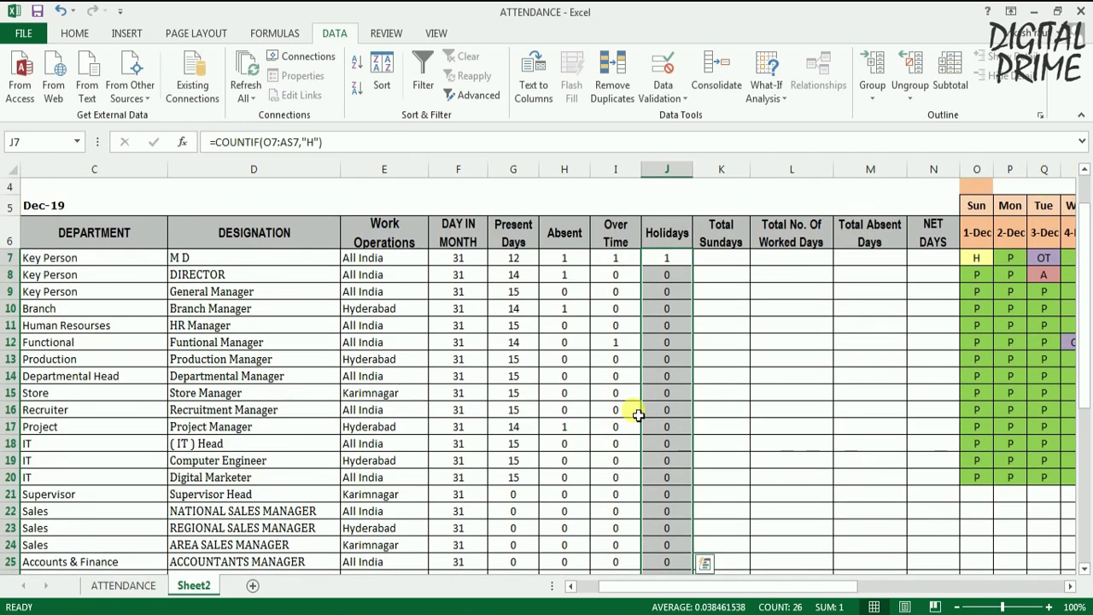
scroll(636, 411, "up", 1)
mouse_move(739, 586)
left_mouse_down()
mouse_move(720, 589)
mouse_move(751, 589)
left_mouse_up()
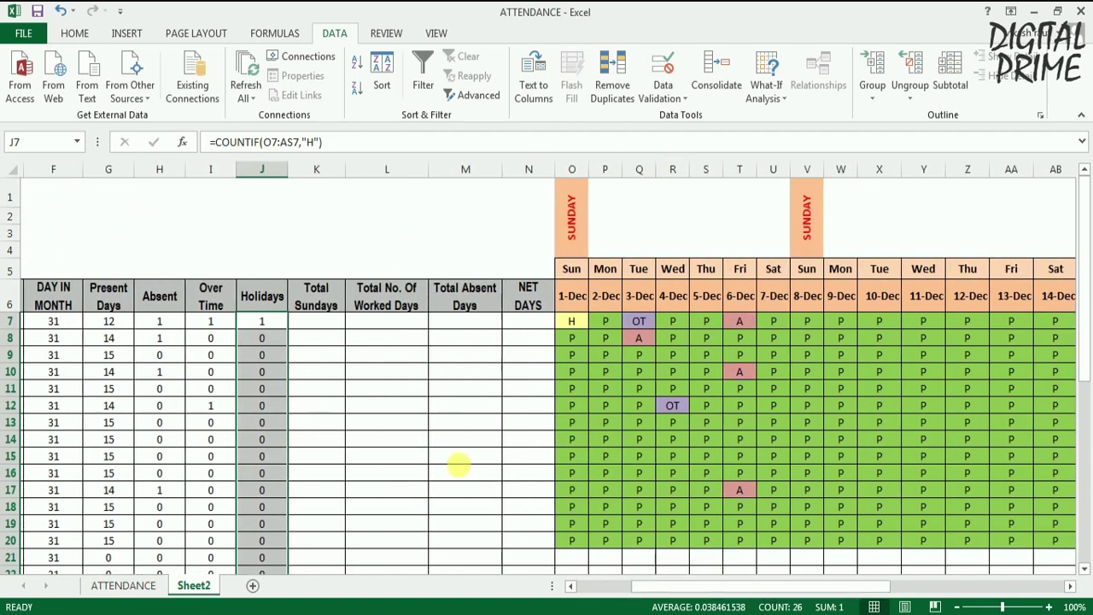
left_click(315, 327)
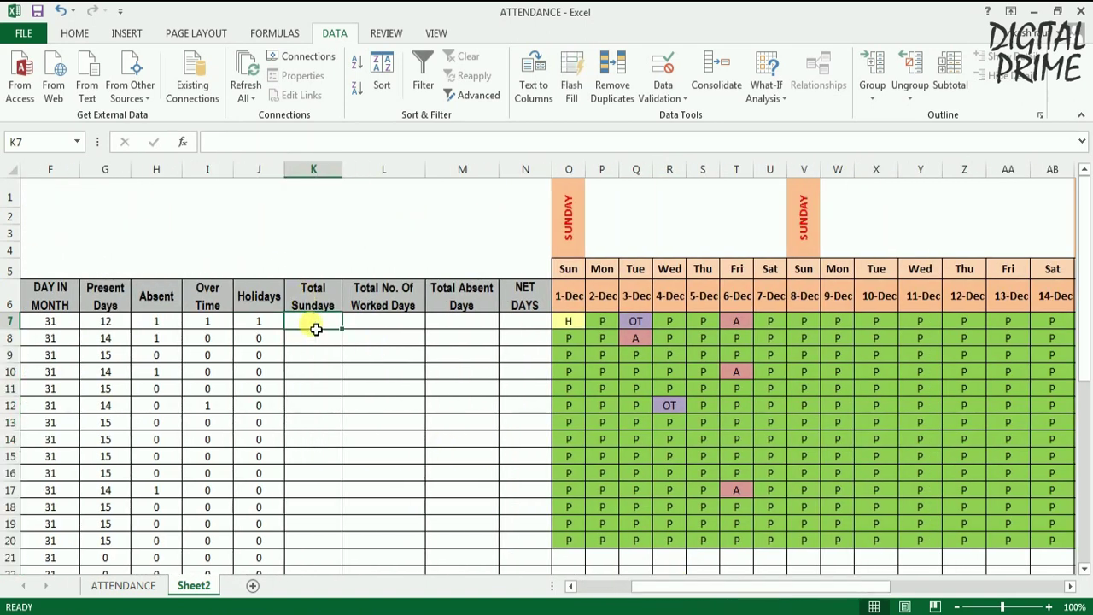
Enter =COUNTIF(O1:AS4,"SUNDAY") in K7 to count December's 5 Sundays
mouse_move(663, 587)
left_mouse_down()
mouse_move(848, 602)
mouse_move(641, 600)
left_mouse_up()
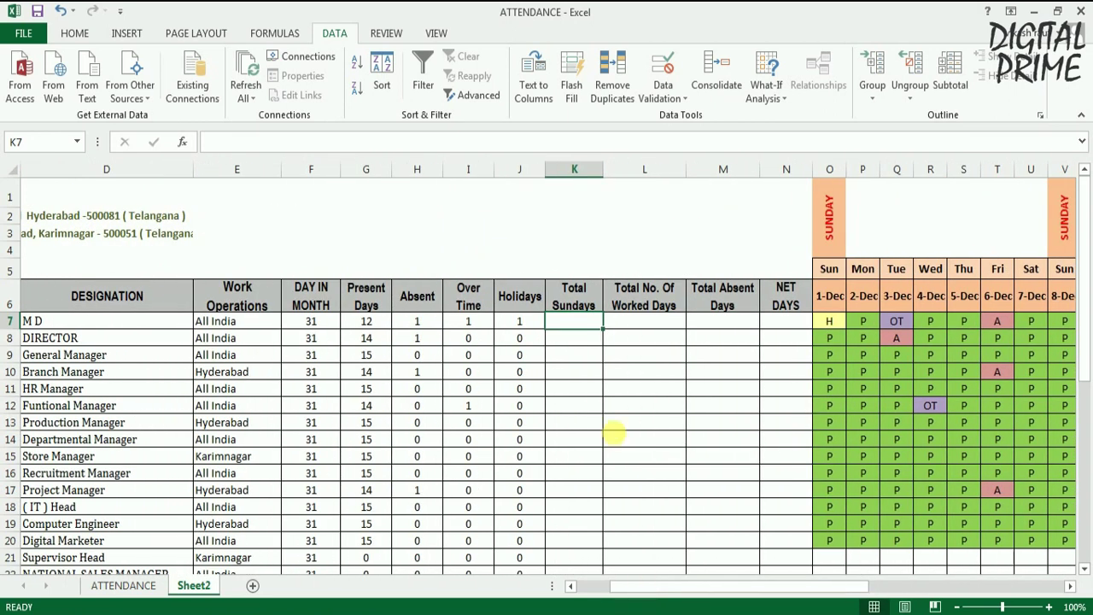
left_click(580, 330)
type("=CO")
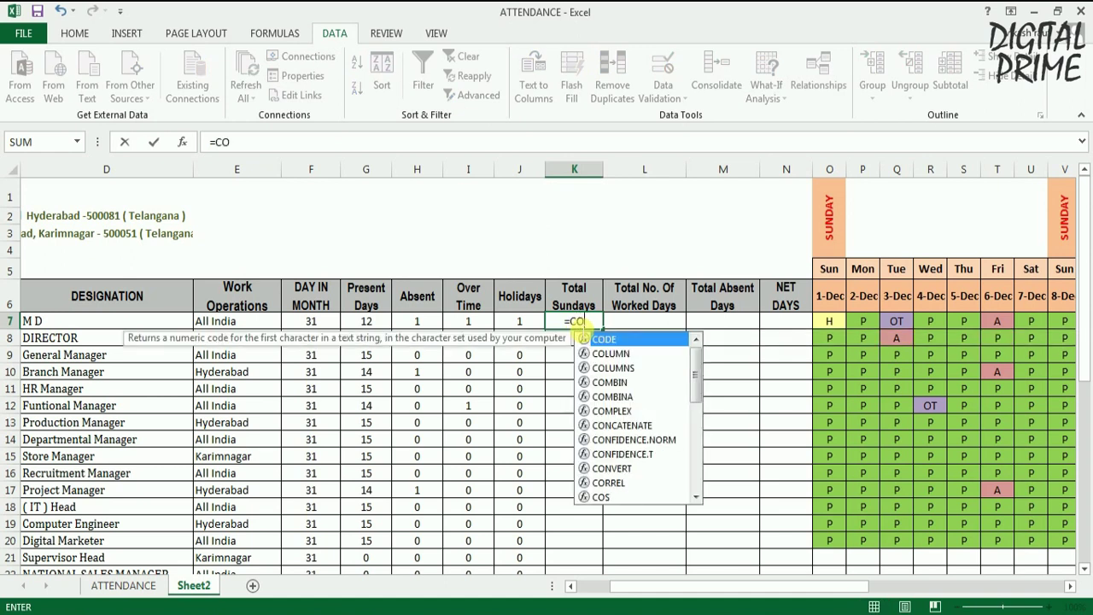
type("UNTIF(")
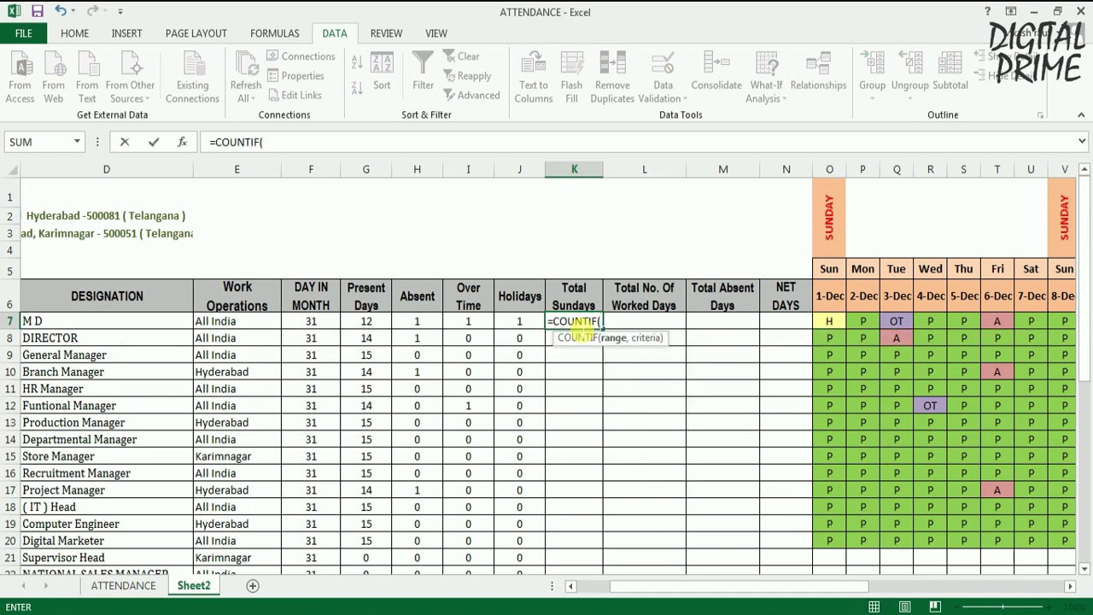
left_click(829, 235)
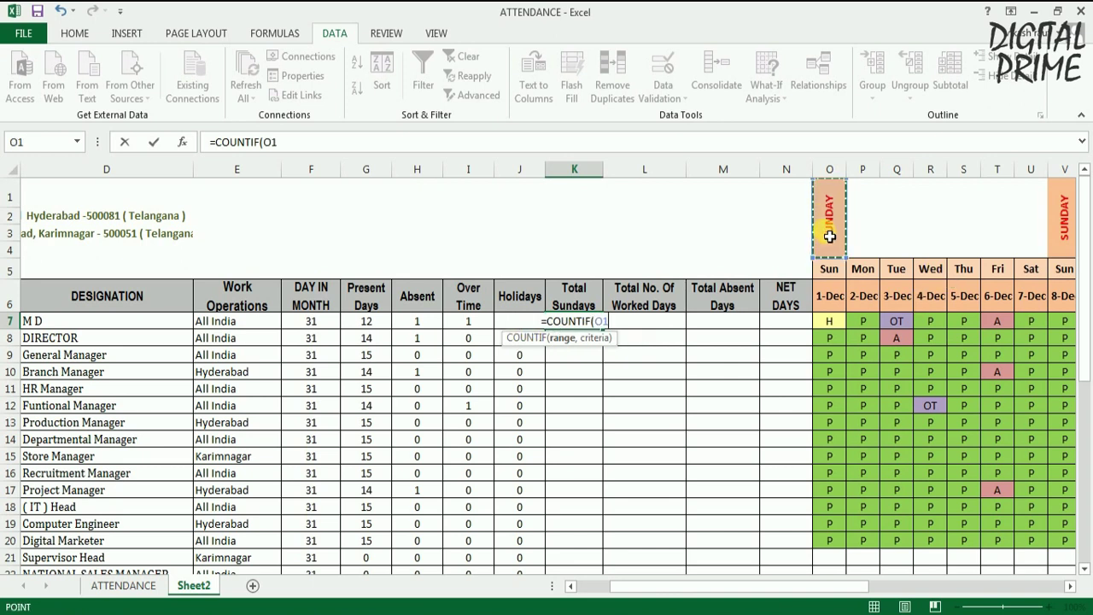
key("shift+Right")
key("shift+Right")
key("shift+Right")
key("shift+Right")
key("shift+Right")
key("shift+Right")
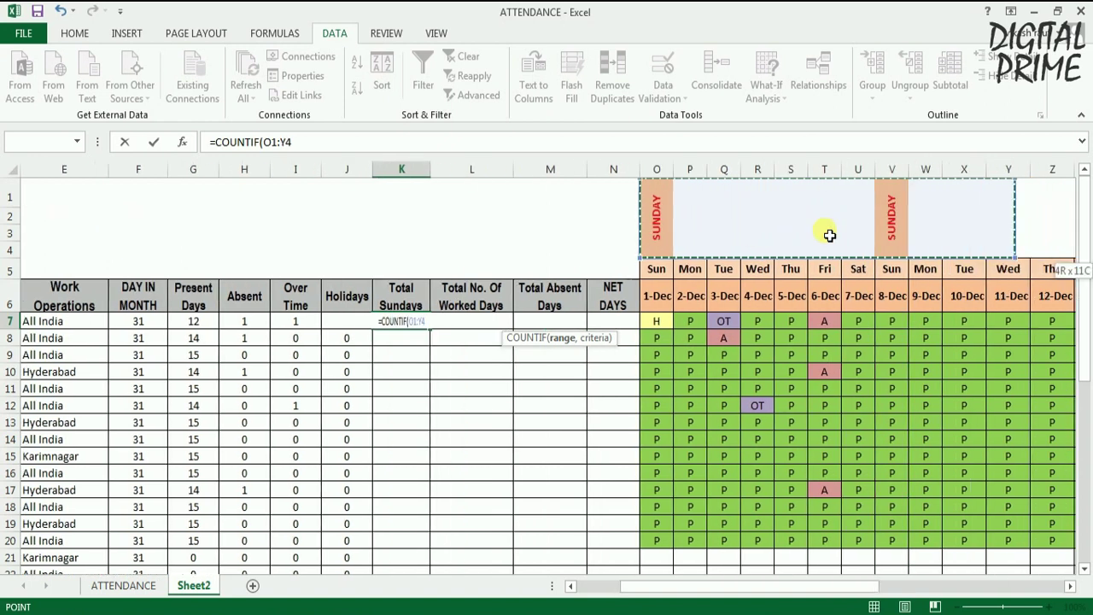
key("shift+Right")
key("shift+Right")
key("shift+Right")
key("shift+Right")
key("shift+Right")
key("shift+Right")
key("shift+Right")
key("shift+Right")
key("shift+Right")
key("shift+Right")
key("shift+Right")
key("shift+Right")
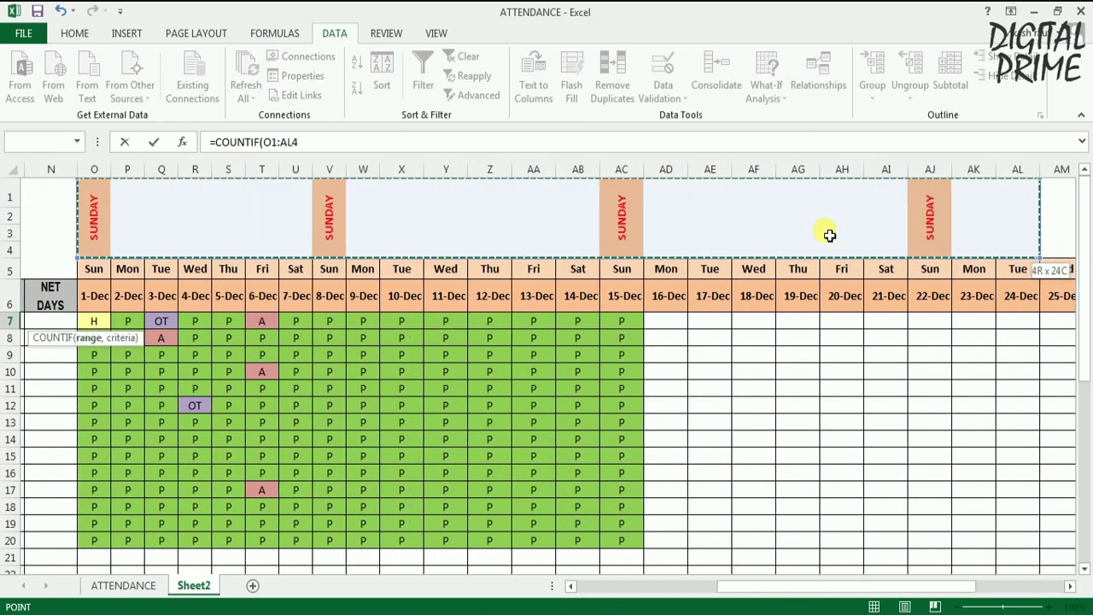
key("shift+Right")
key("shift+Right")
key("shift+Right")
key("shift+Right")
key("shift+Right")
key("shift+Right")
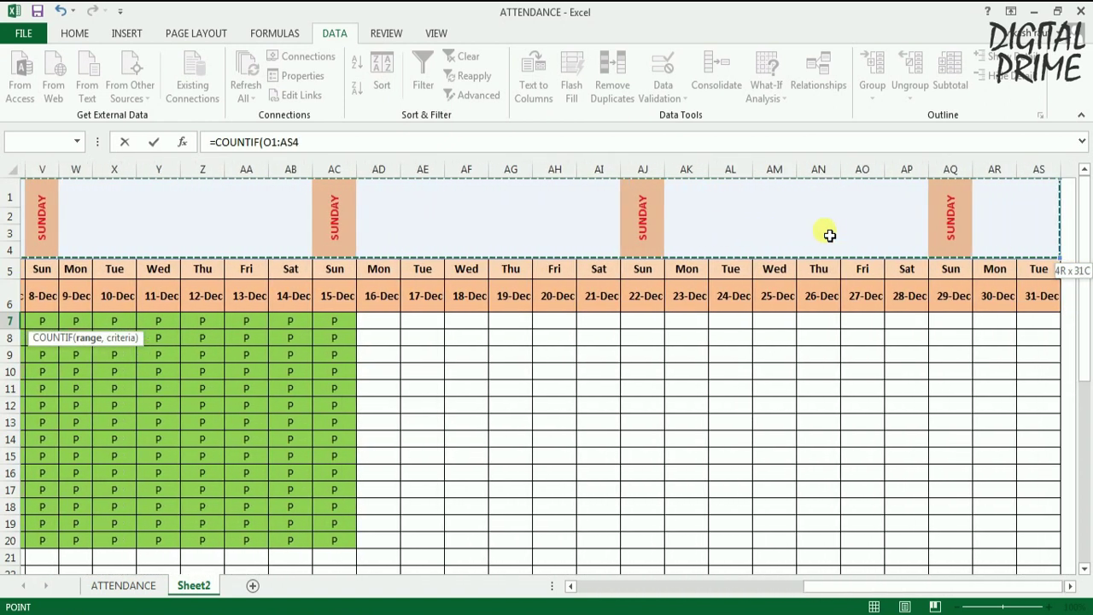
key("shift+Right")
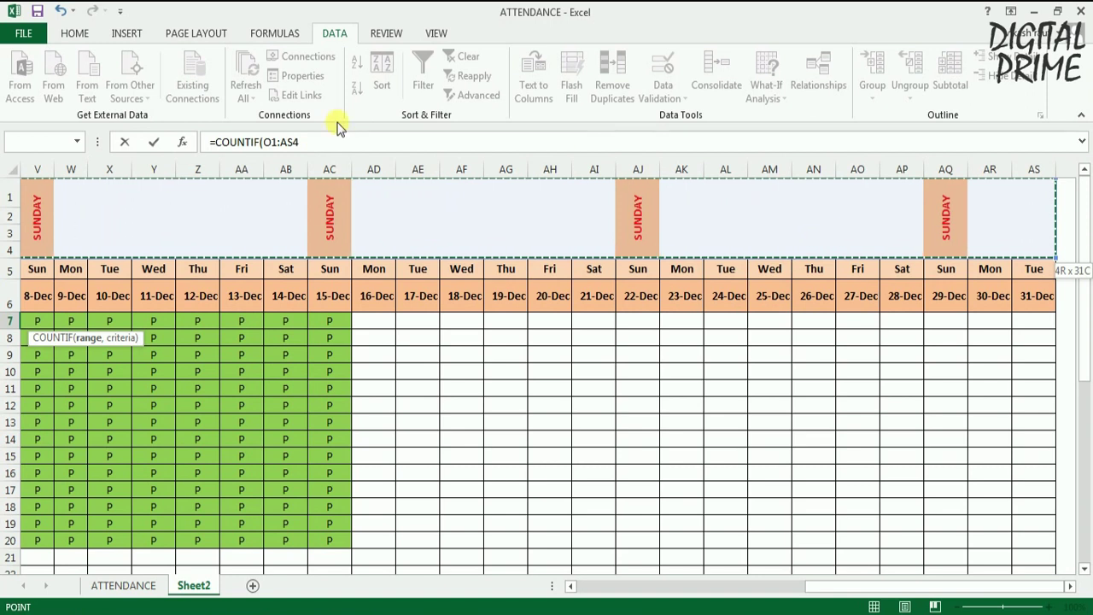
left_click(330, 146)
type(",\"SUNDAY")
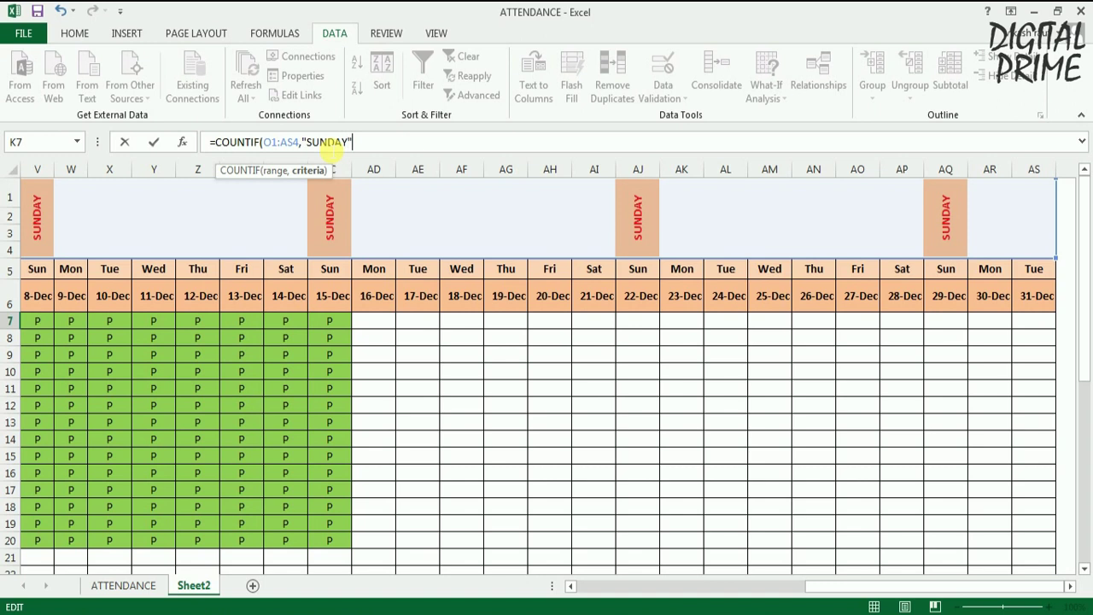
key("Return")
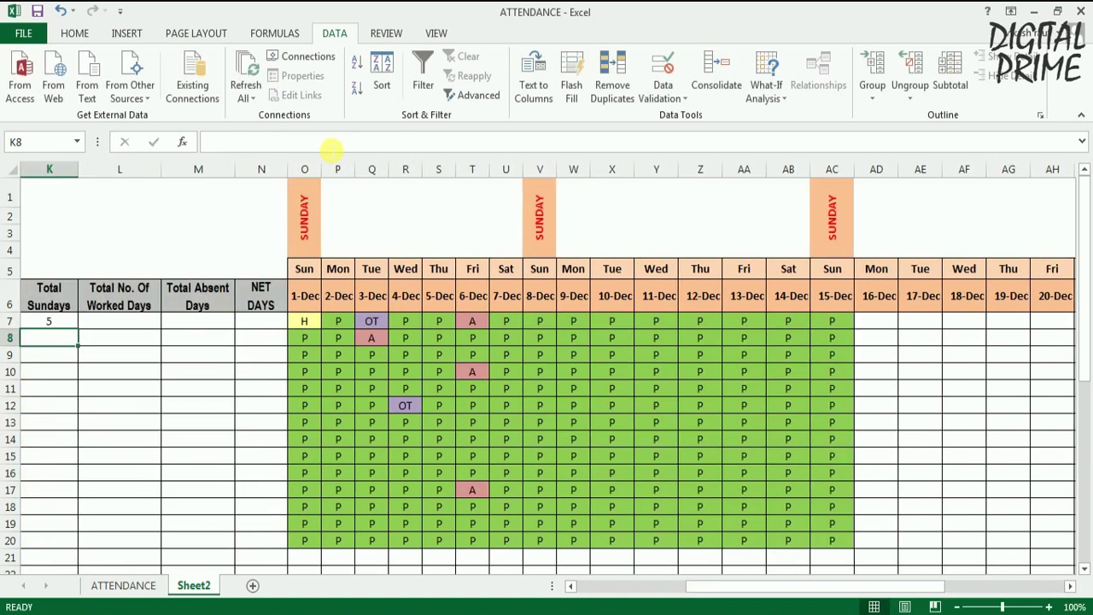
Copy the Total Sundays formula from K7 down into K8
left_click(674, 587)
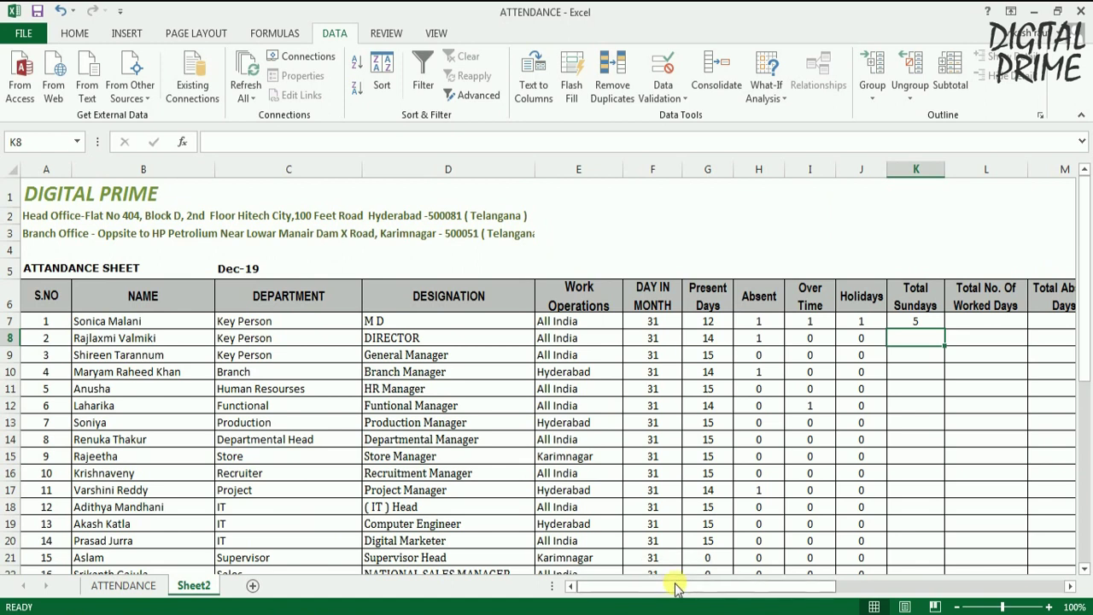
left_click_drag(675, 585, 686, 586)
left_click(866, 323)
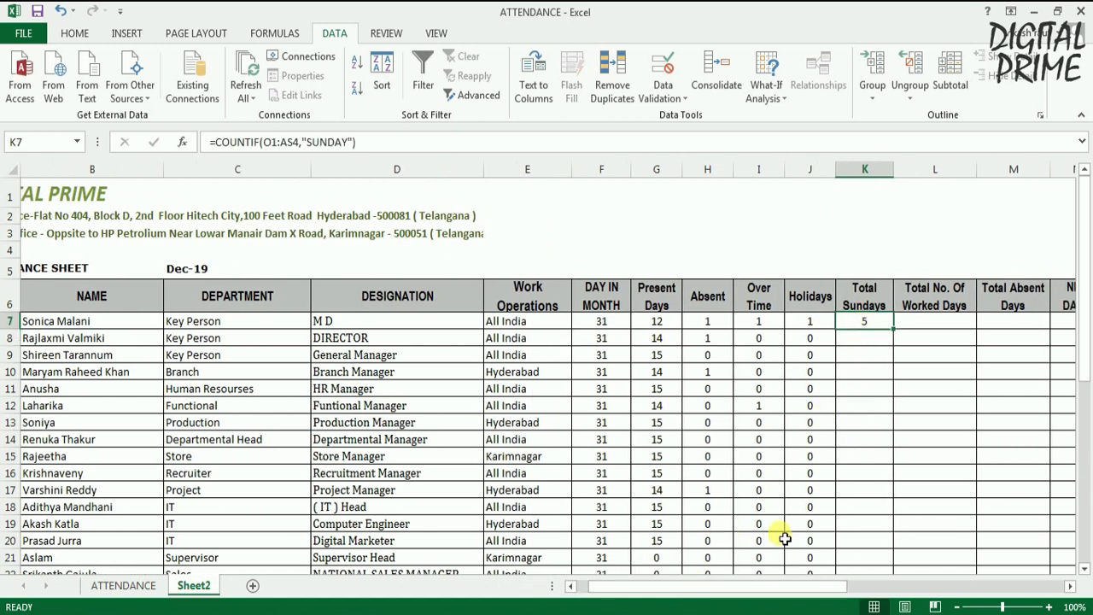
left_click_drag(747, 588, 766, 589)
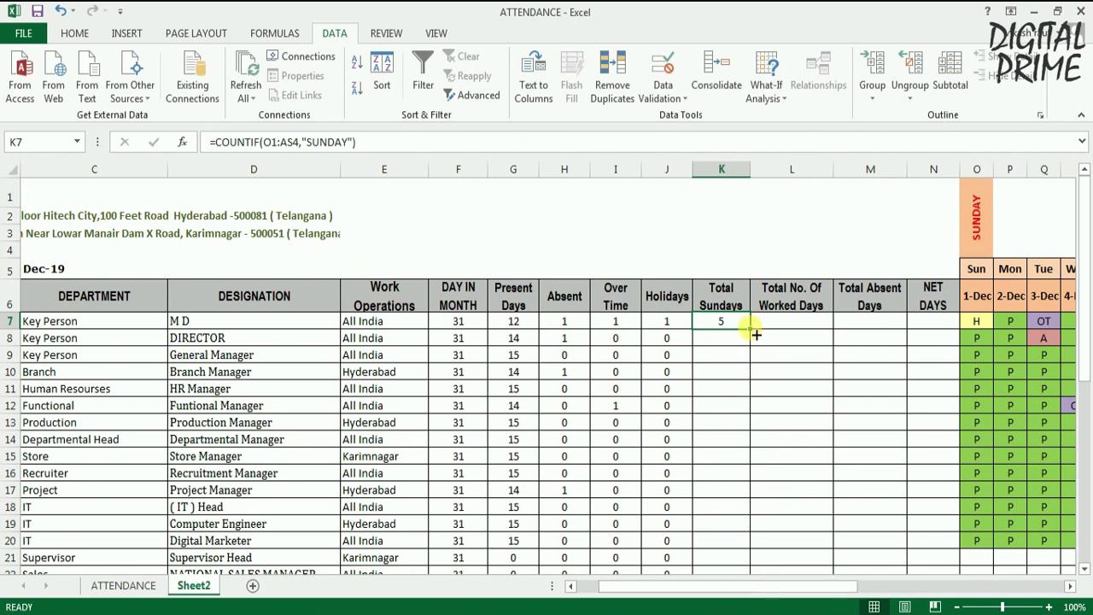
left_click_drag(756, 334, 755, 334)
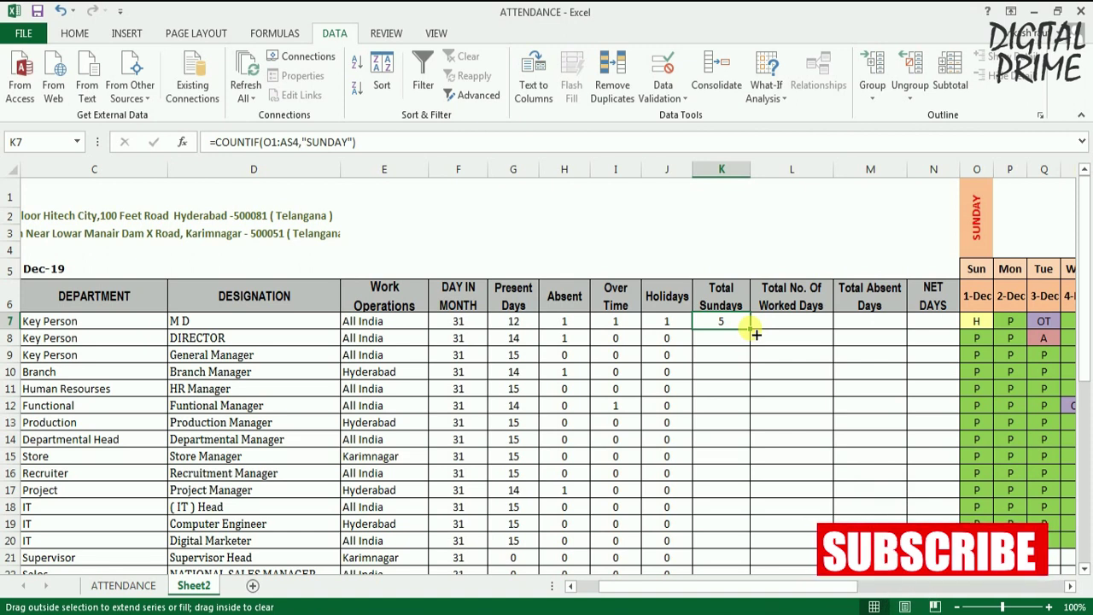
left_click_drag(755, 336, 756, 348)
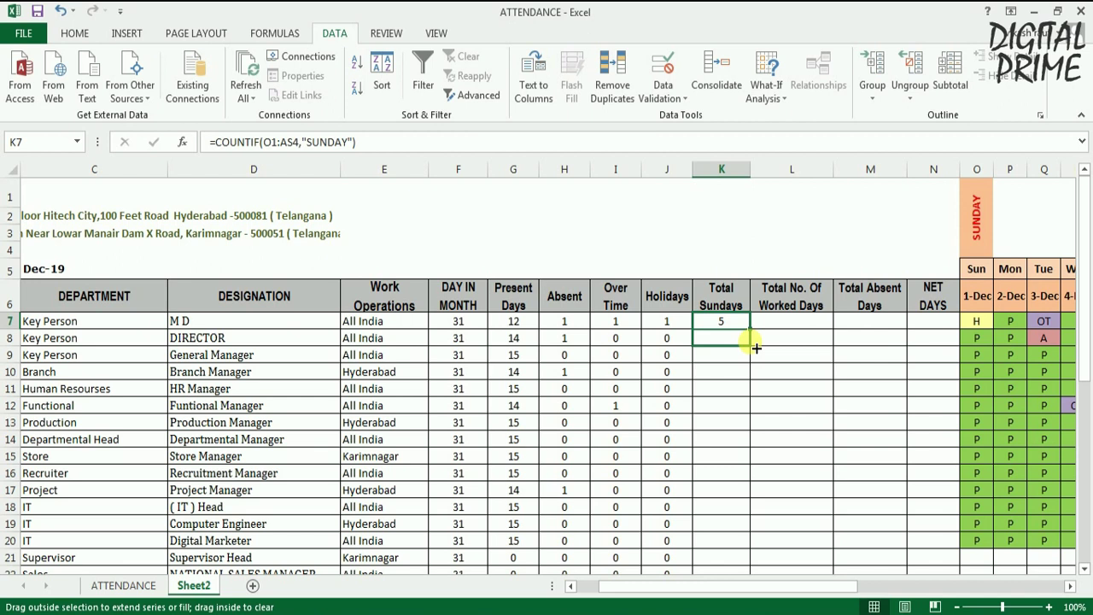
left_click_drag(755, 348, 755, 347)
left_click(733, 339)
left_click(736, 328)
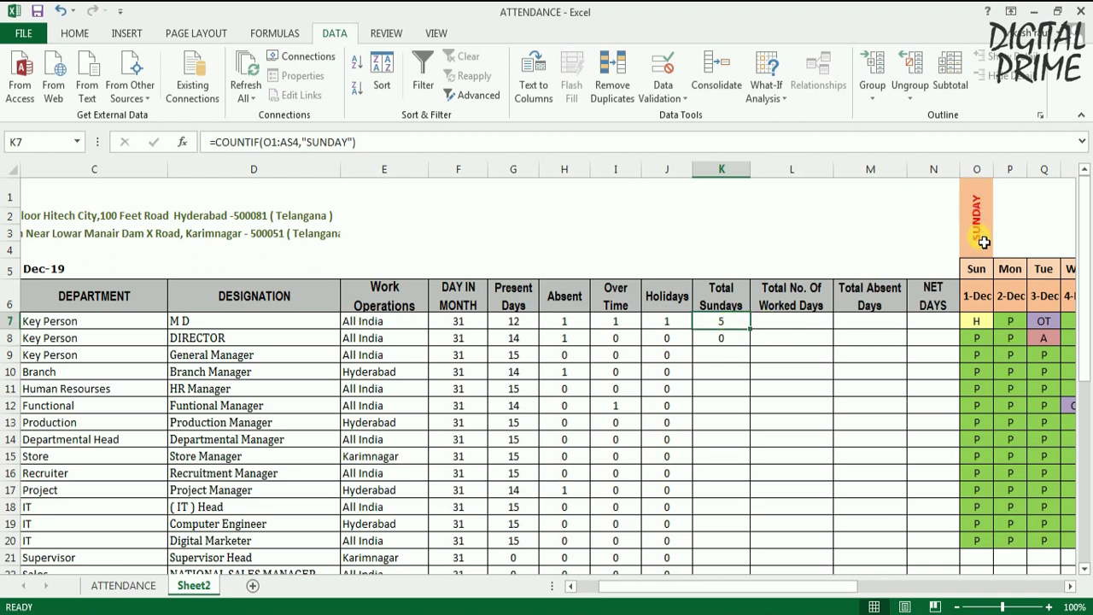
Compare K7's formula with K8's shifted range O2:AS5, which returns 0
left_click_drag(711, 587, 781, 588)
mouse_move(356, 214)
left_mouse_down()
mouse_move(428, 239)
mouse_move(1088, 256)
mouse_move(1006, 250)
left_mouse_up()
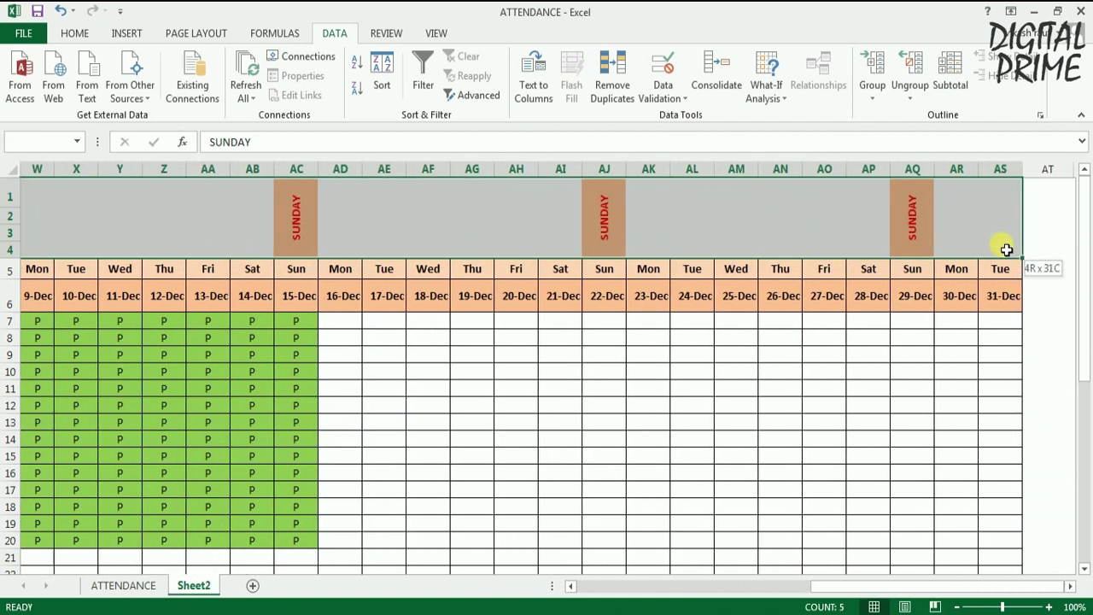
left_click_drag(905, 588, 703, 593)
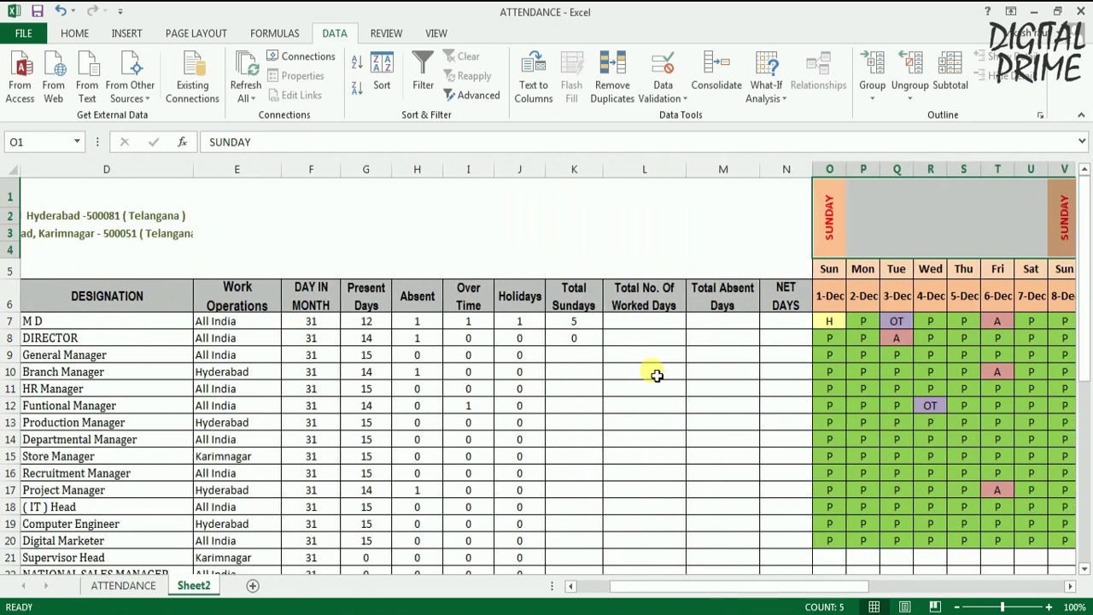
left_click(574, 321)
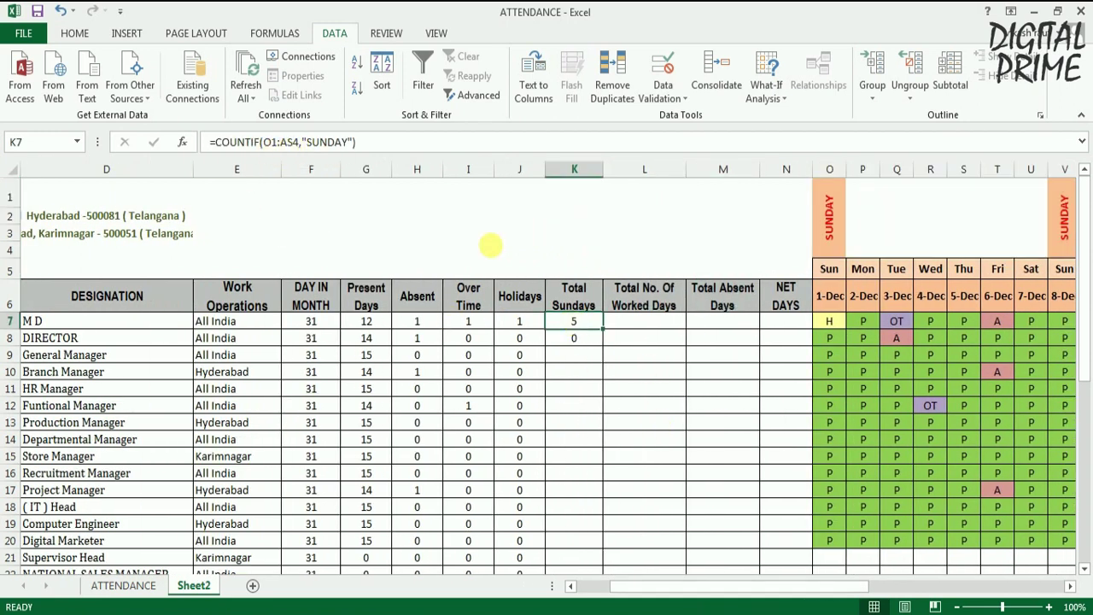
left_click(592, 340)
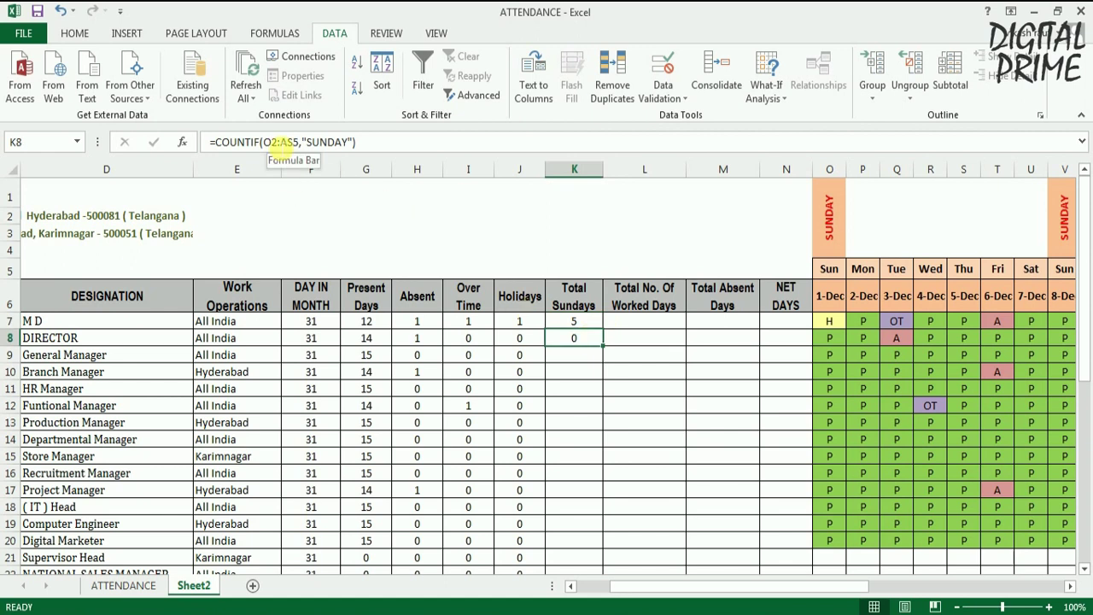
left_click(573, 321)
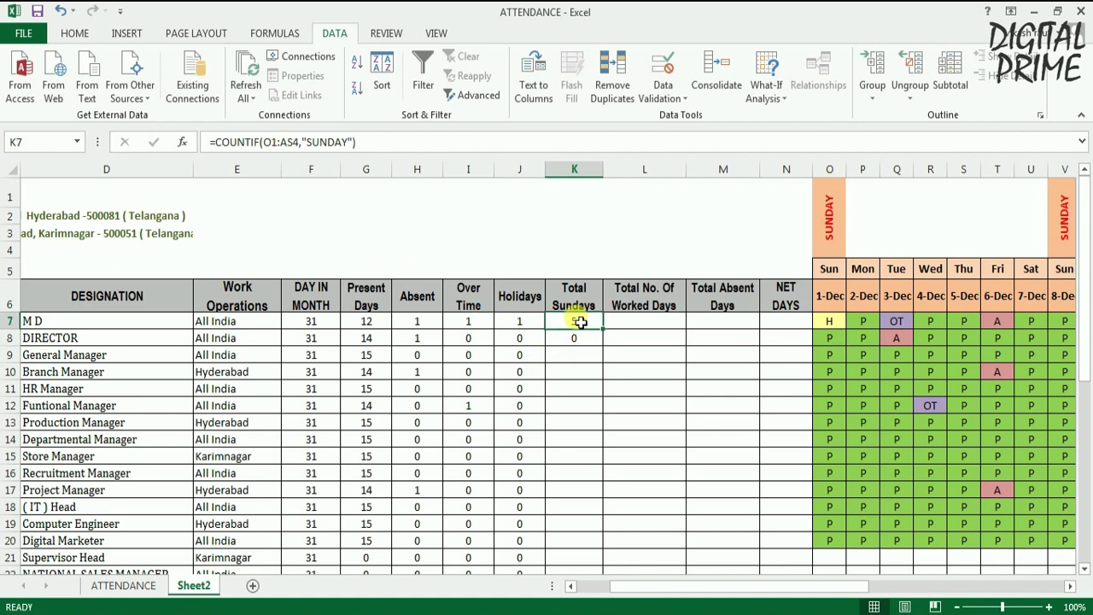
left_click(270, 143)
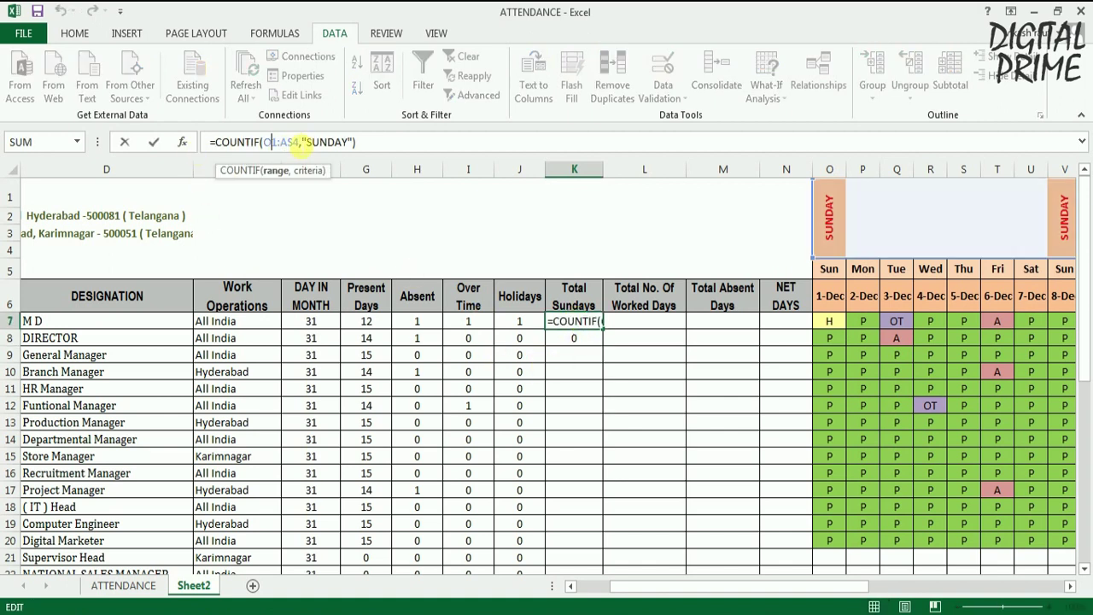
Make K7's range absolute: =COUNTIF($O$1:$AS$4,"SUNDAY")
left_click_drag(269, 142, 300, 143)
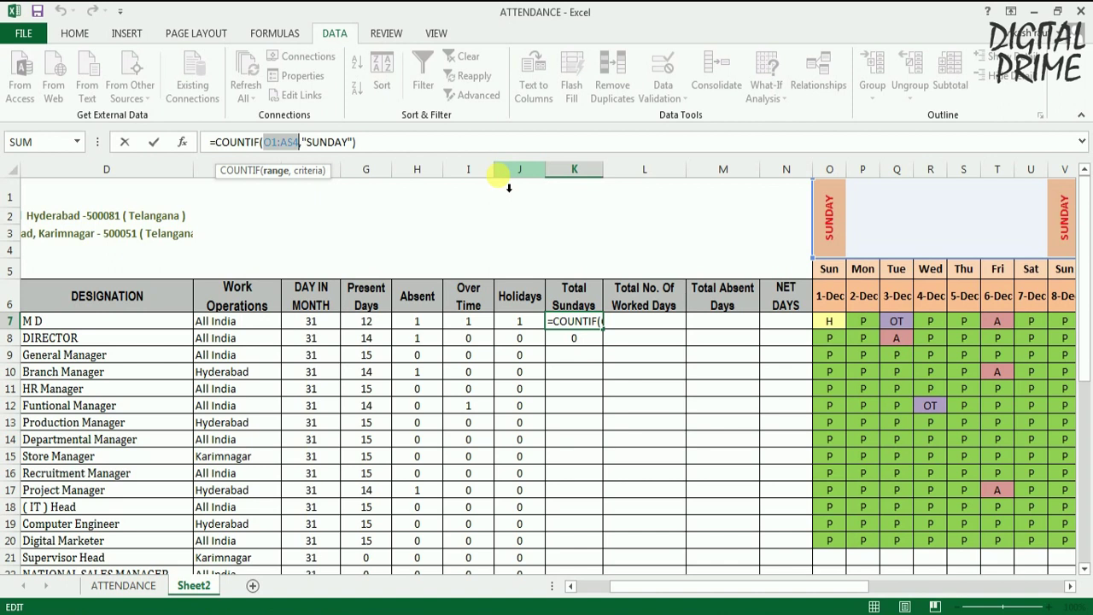
key("F4")
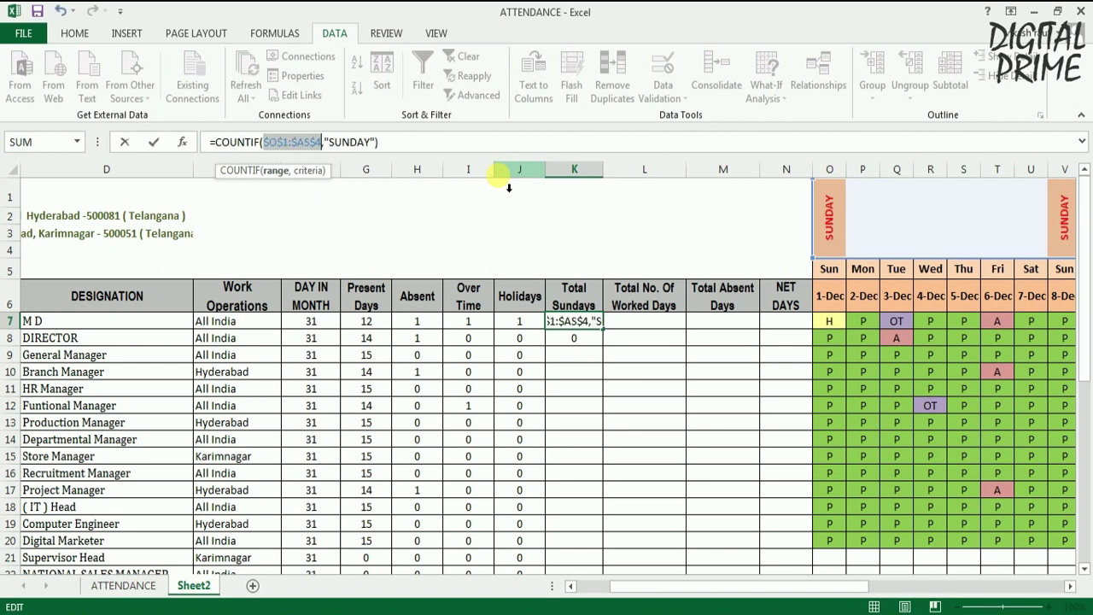
key("Return")
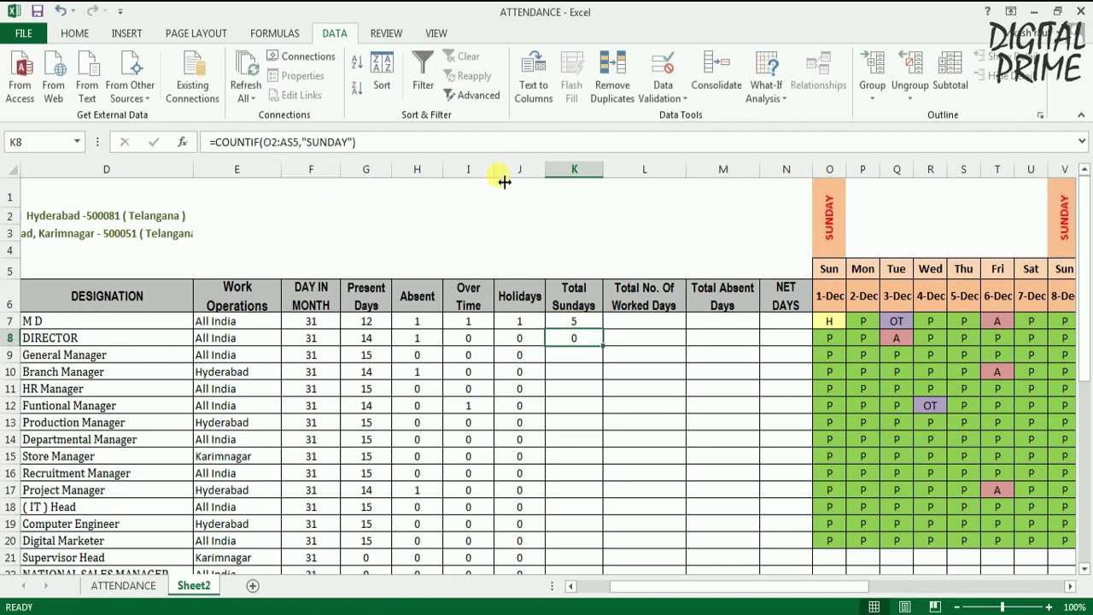
Fill the Total Sundays formula down to K32 so every employee shows 5
left_click(594, 327)
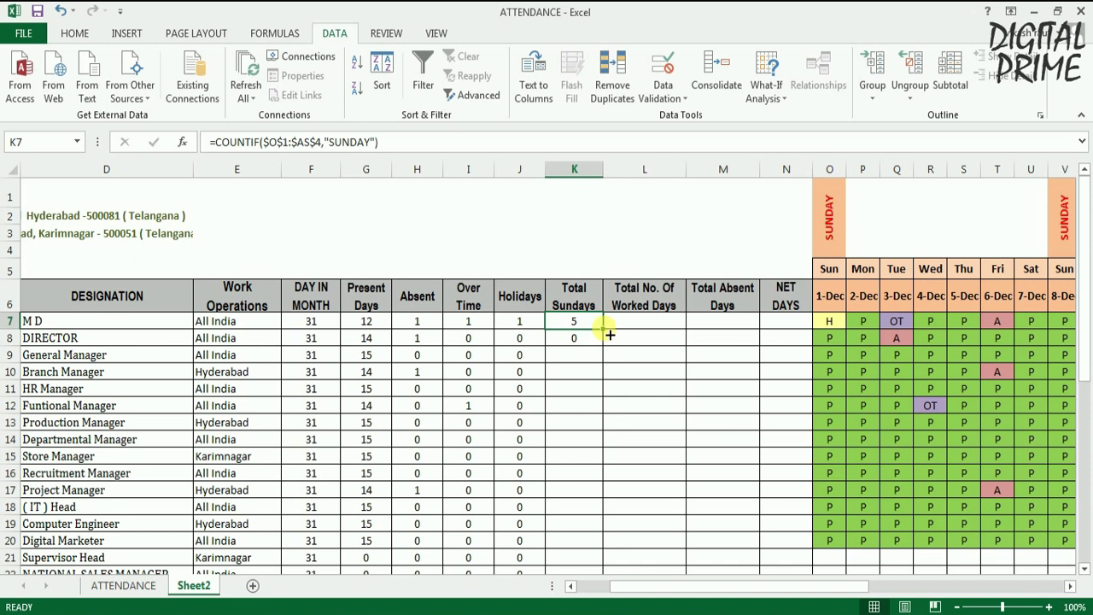
left_click_drag(610, 334, 592, 341)
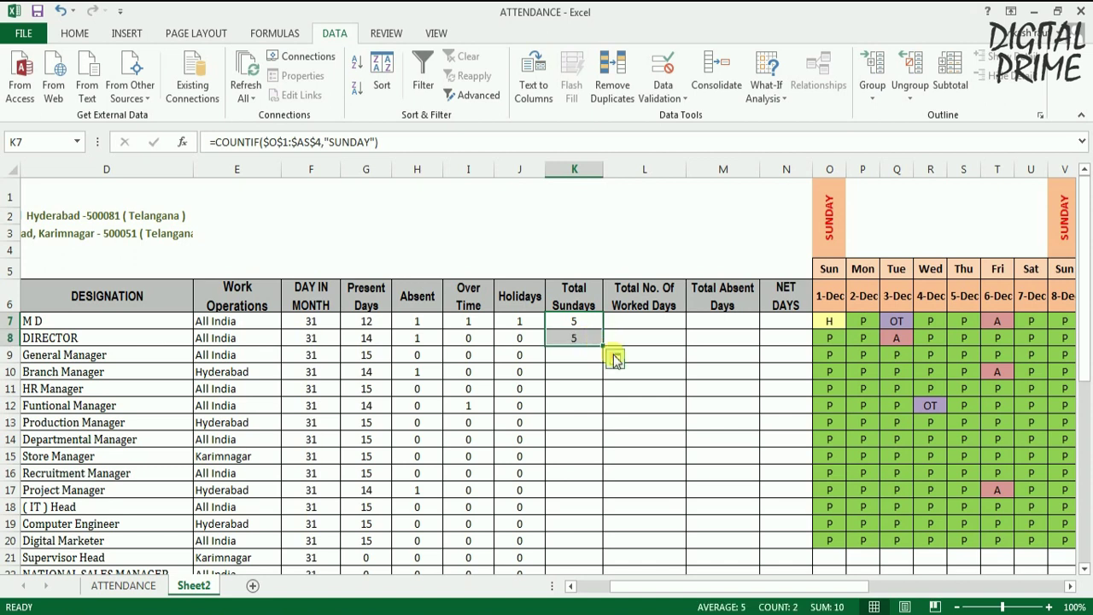
double_click(606, 350)
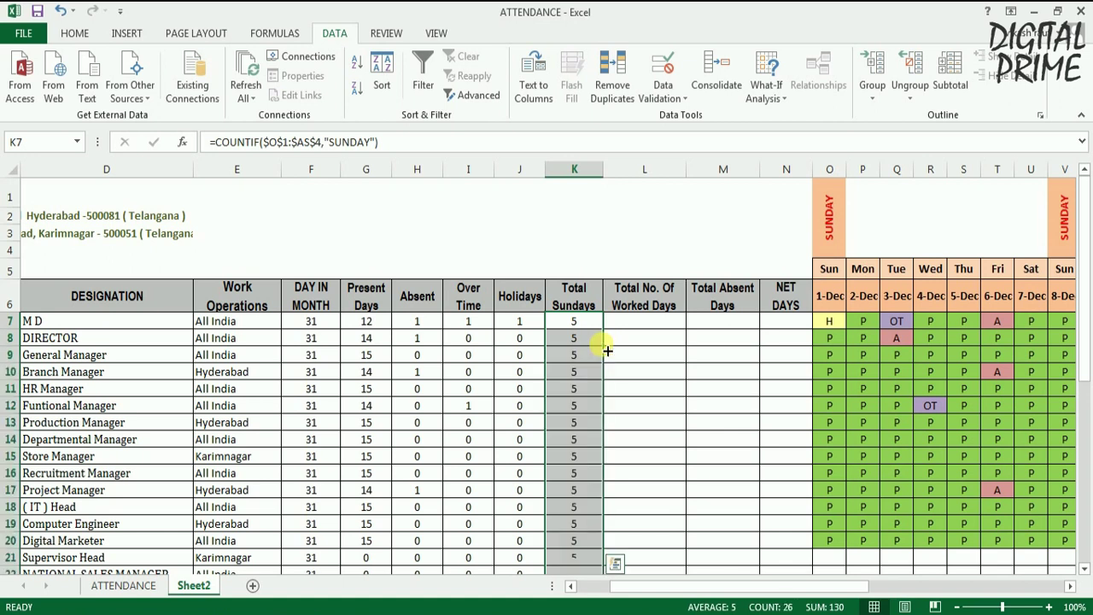
scroll(597, 434, "down", 3)
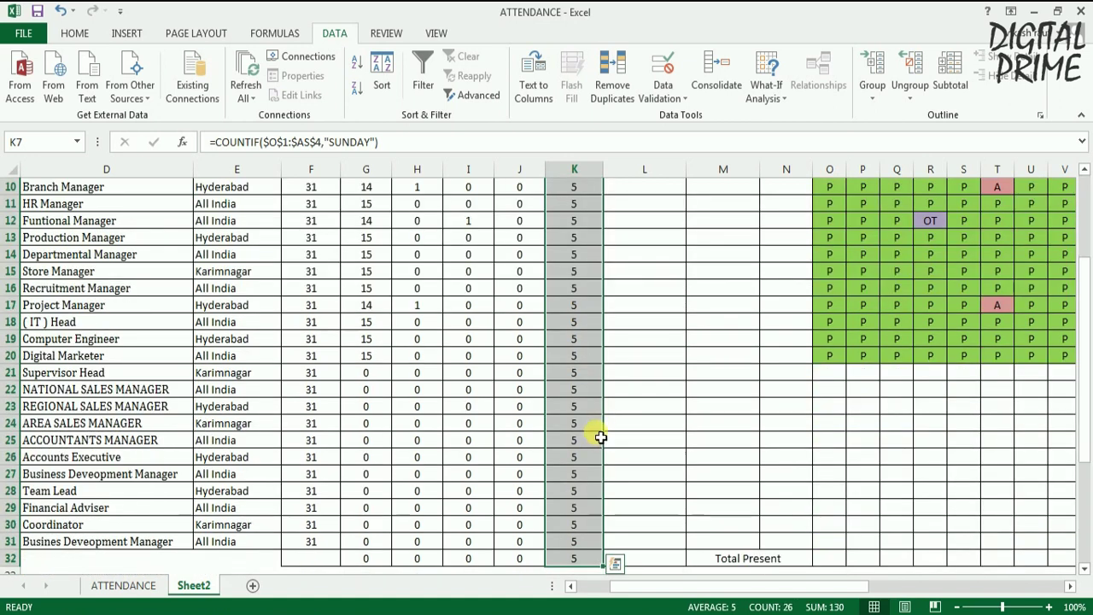
scroll(600, 437, "up", 3)
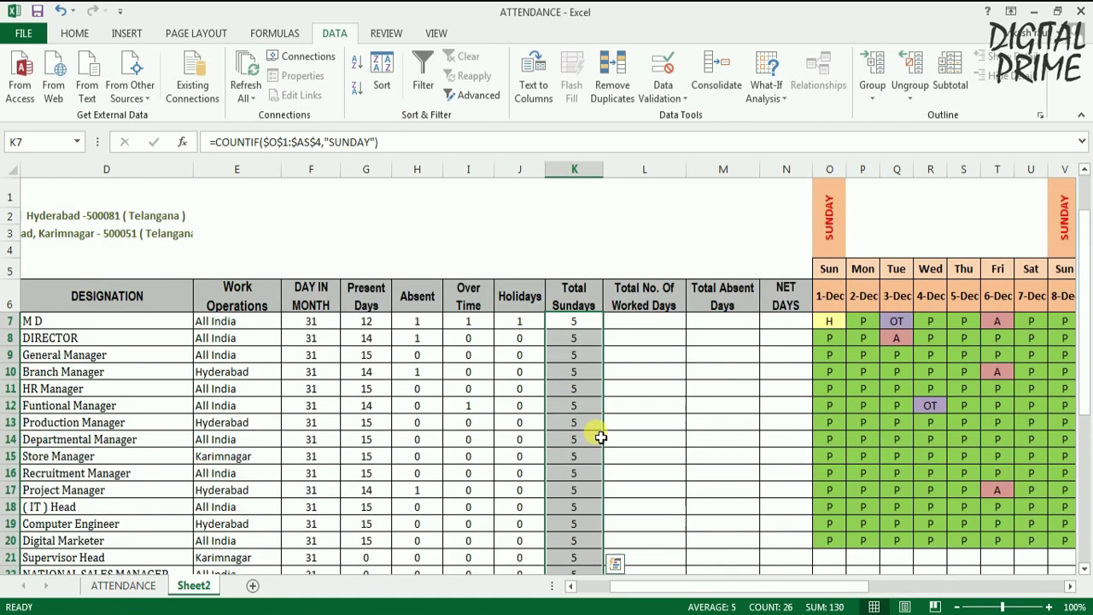
left_click(620, 374)
Enter =G7+I7 in L7 so the first employee's worked days show 13
left_click(636, 325)
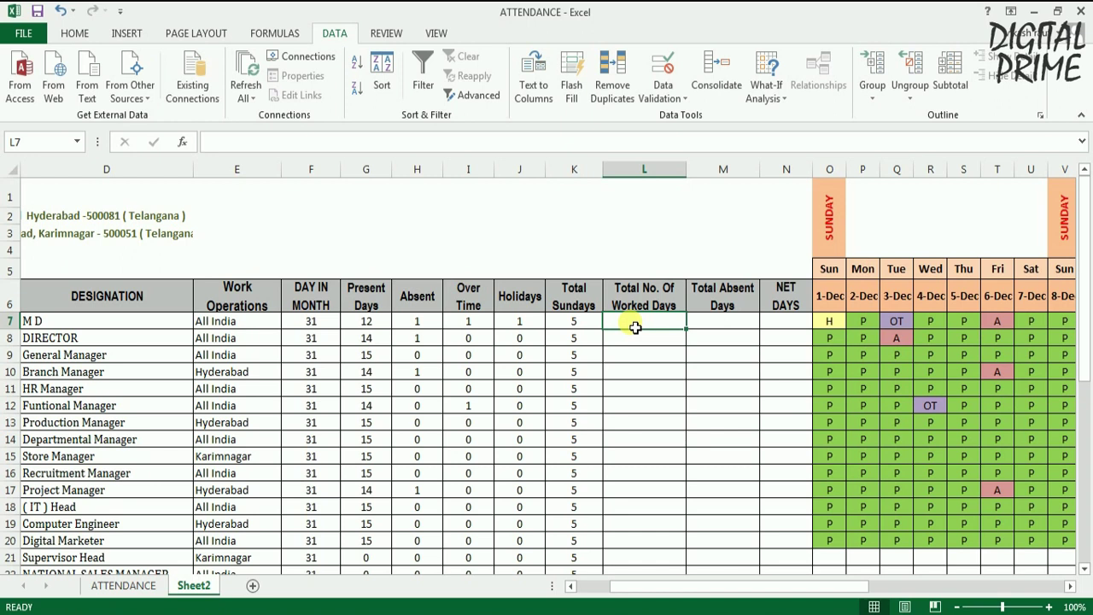
left_click(357, 329)
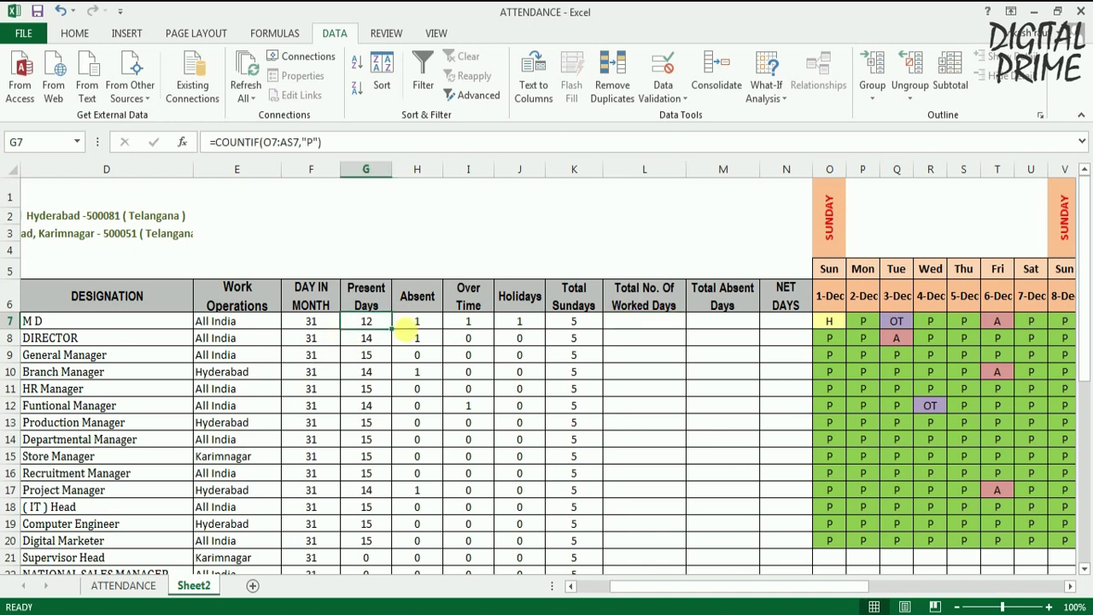
left_click(453, 330)
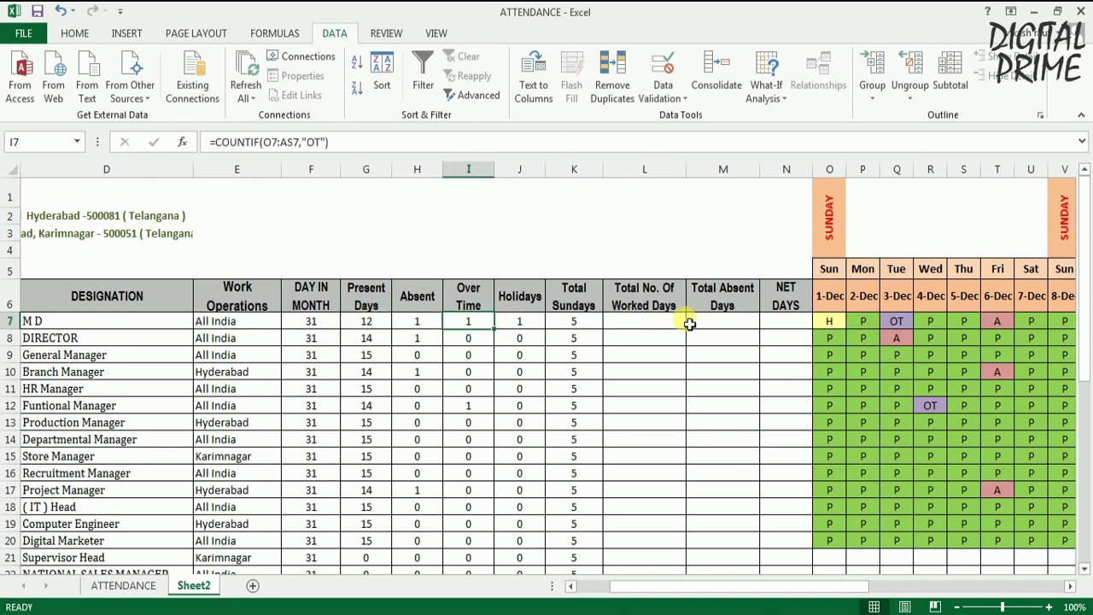
left_click(663, 331)
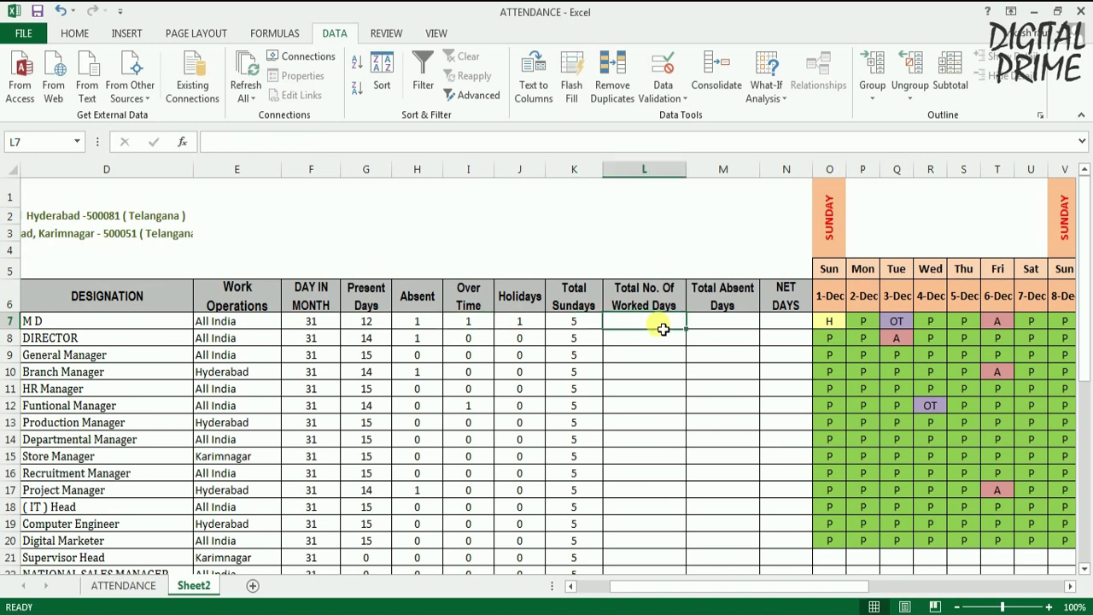
type("=")
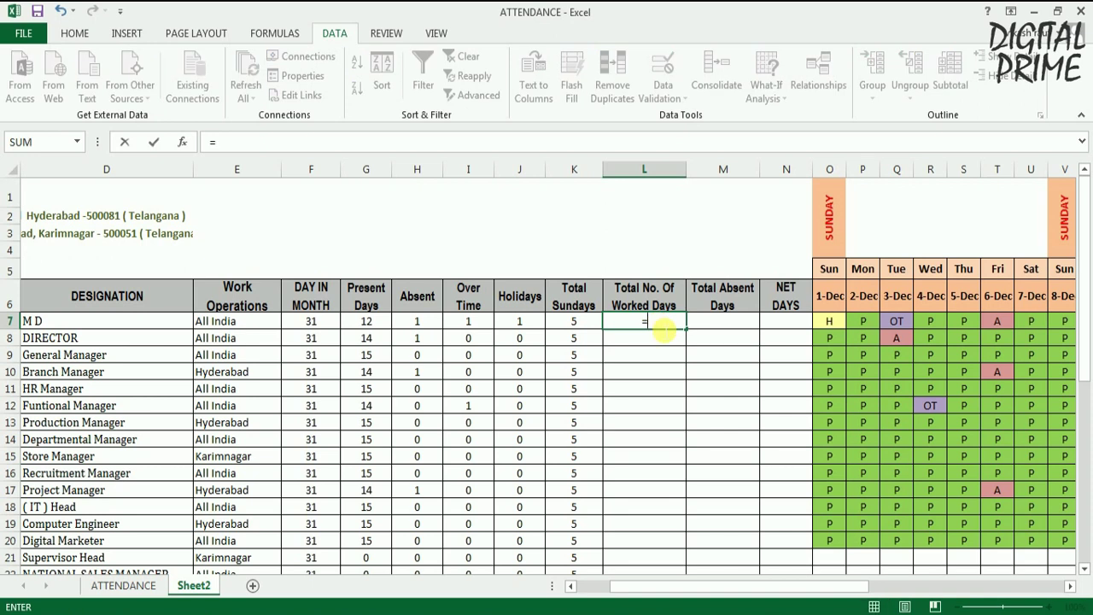
left_click(376, 322)
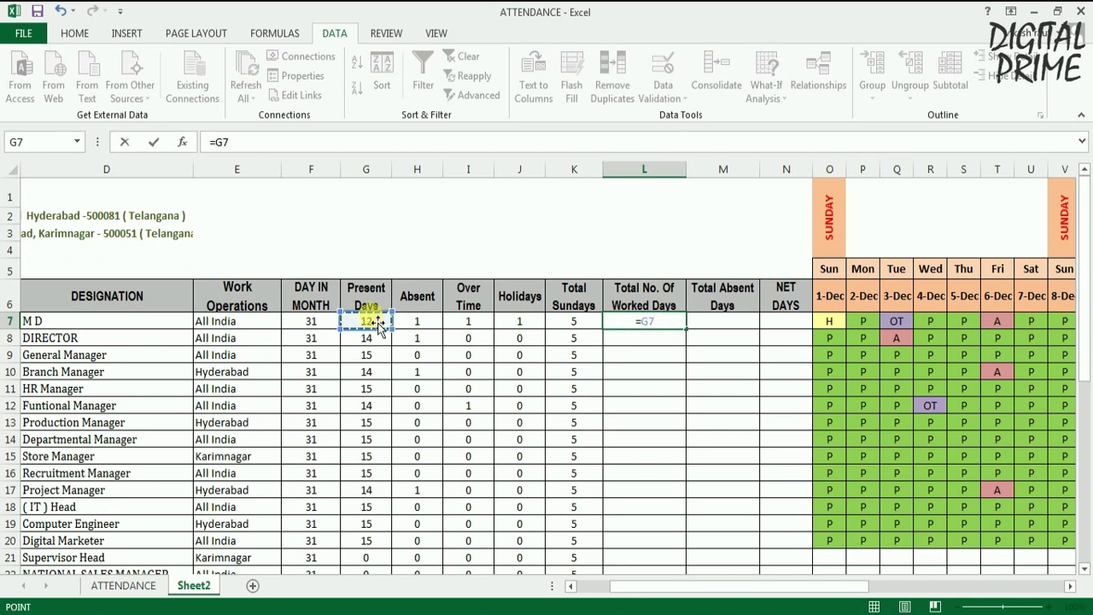
type("+")
left_click(475, 321)
key("Return")
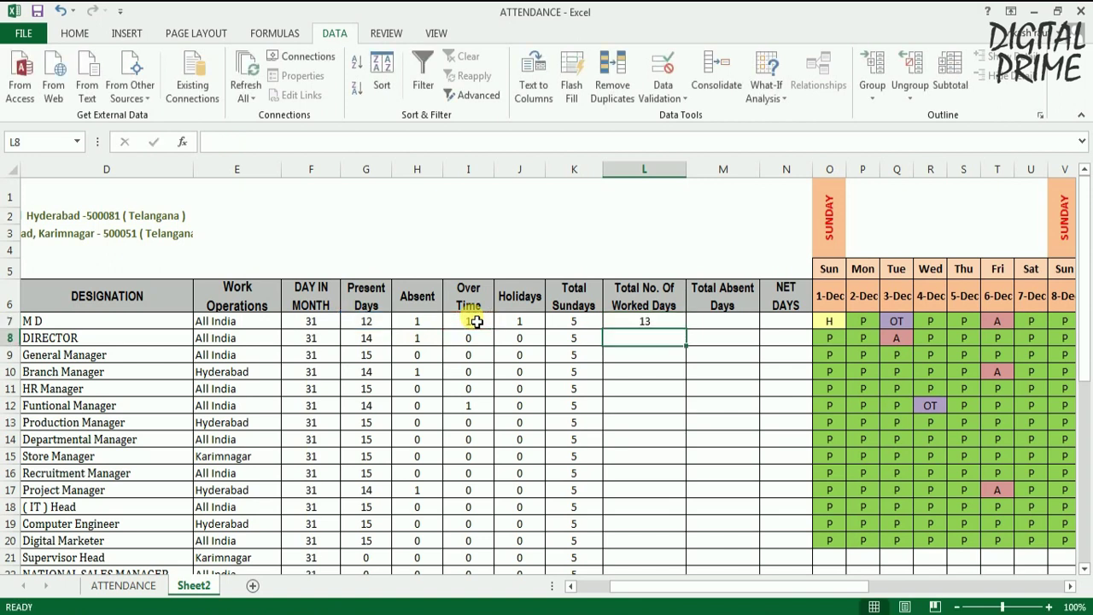
Check the G7 and I7 formulas against L7's result, then inspect the 6-Dec entry
left_click(369, 322)
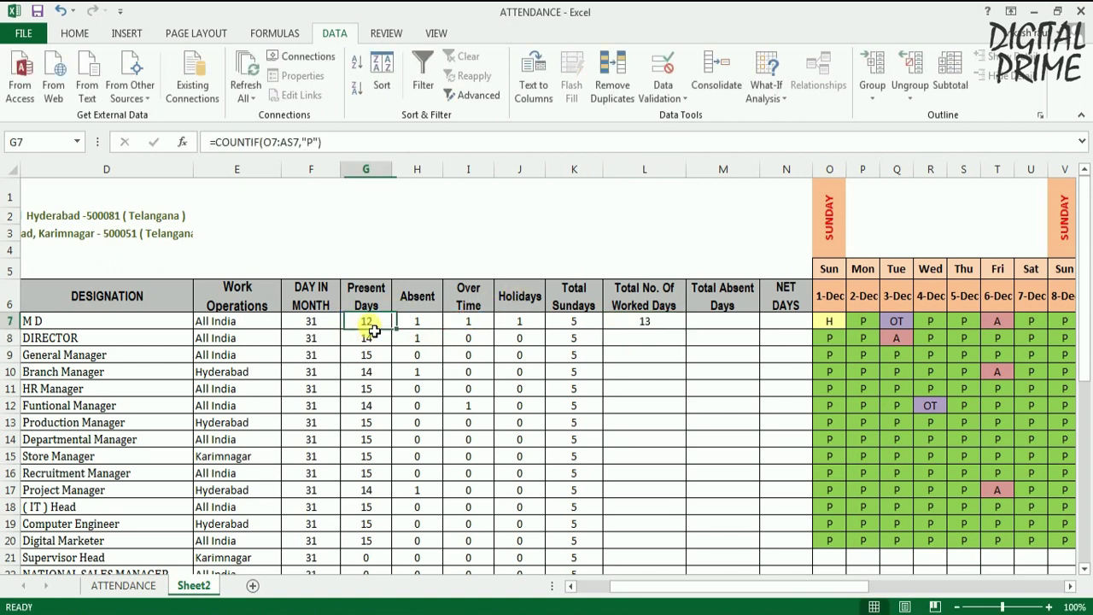
left_click(468, 322)
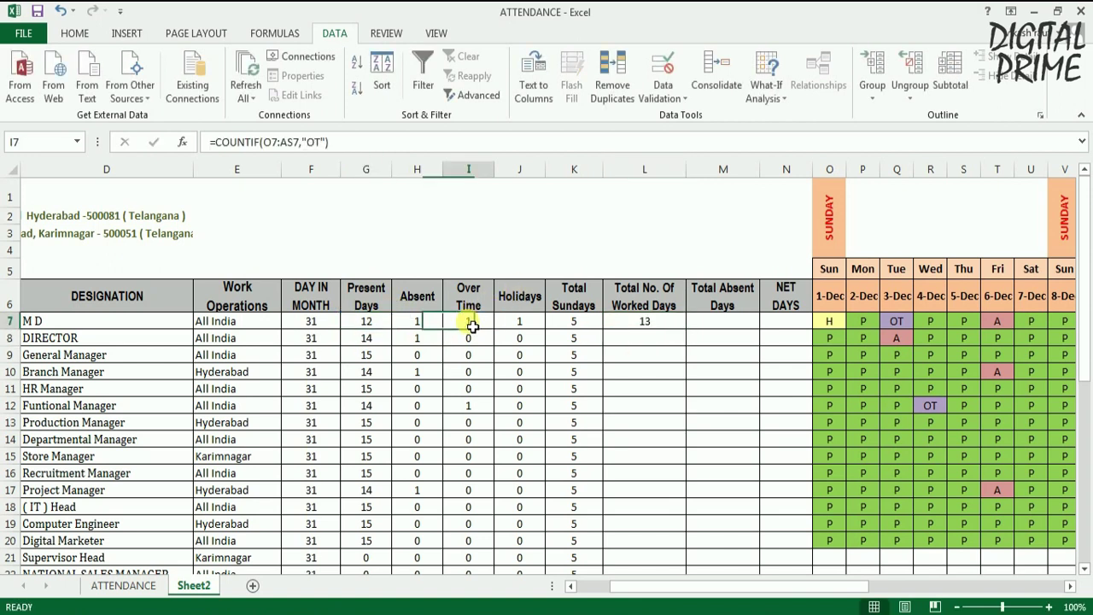
left_click(667, 328)
left_click_drag(766, 587, 813, 591)
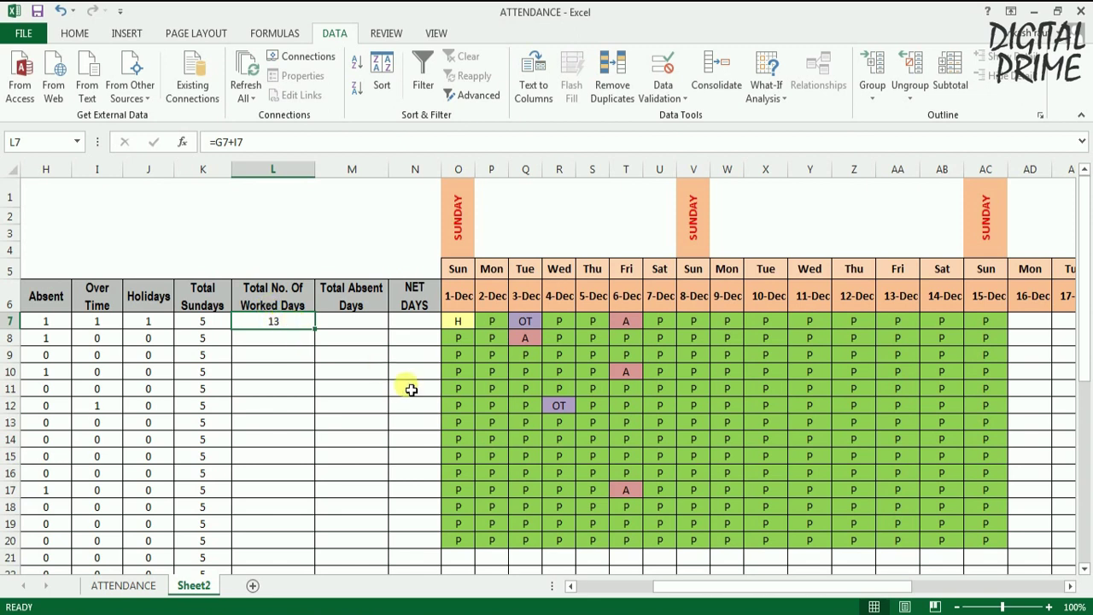
left_click_drag(685, 593, 662, 595)
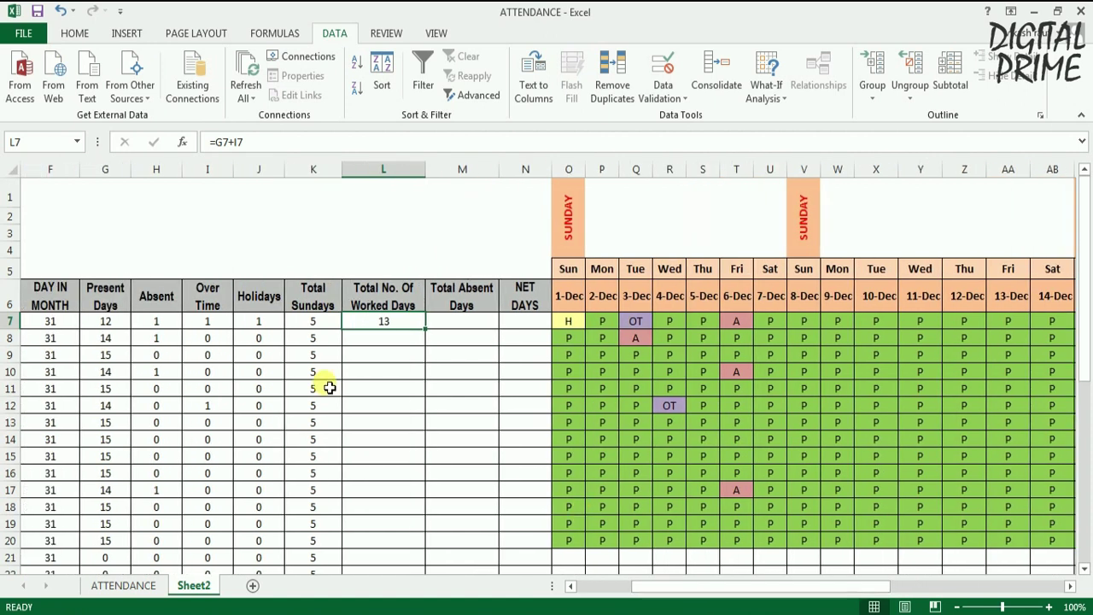
left_click(737, 325)
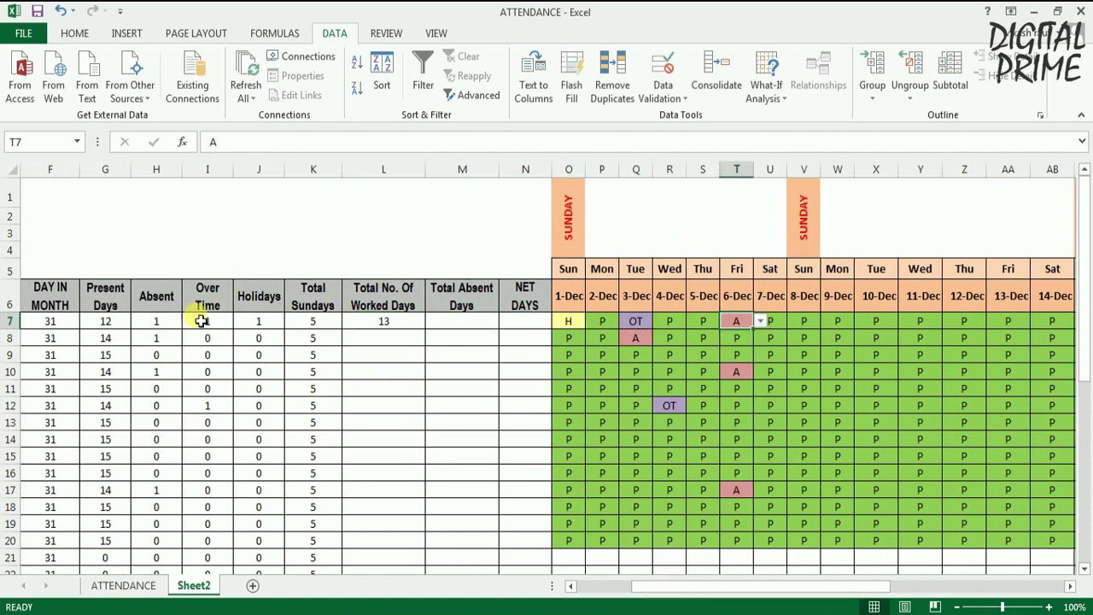
Inspect the Absent and Holidays count formulas in H7, H8 and J7
left_click(572, 330)
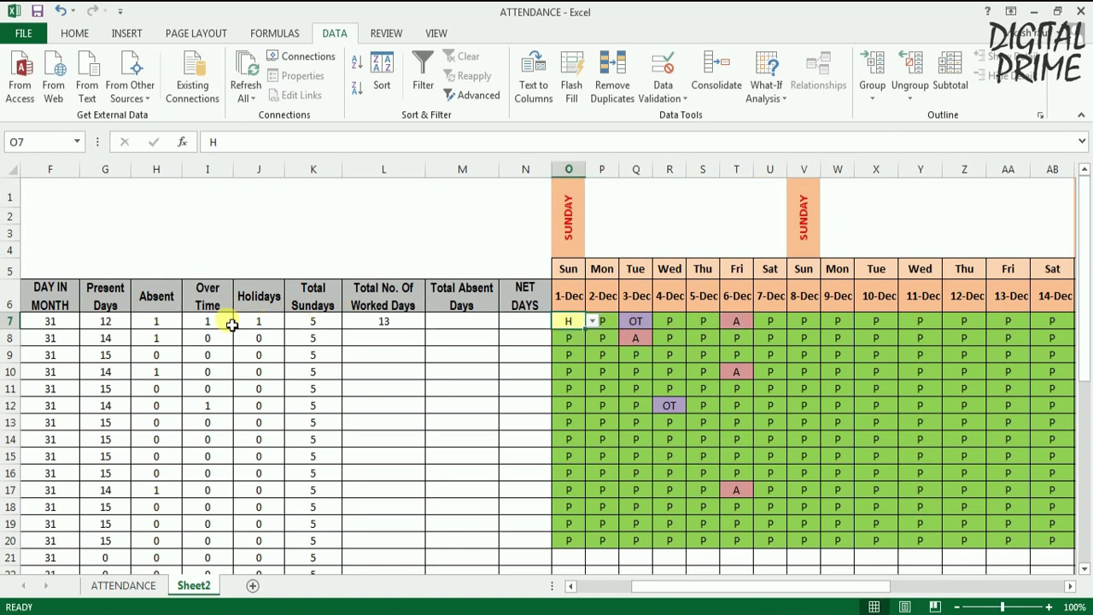
left_click(167, 338)
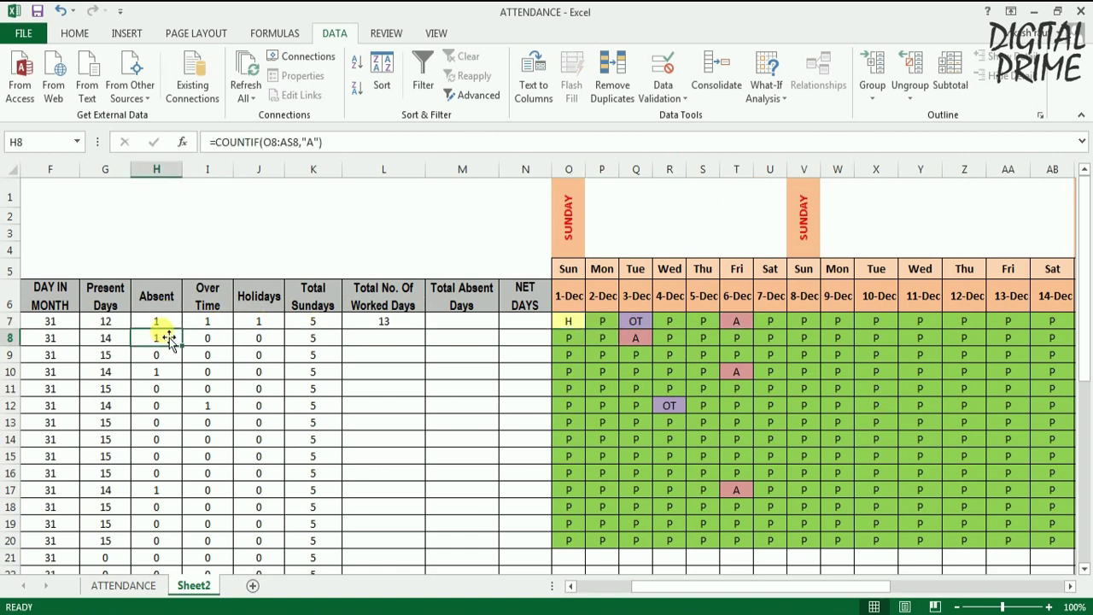
left_click(166, 329)
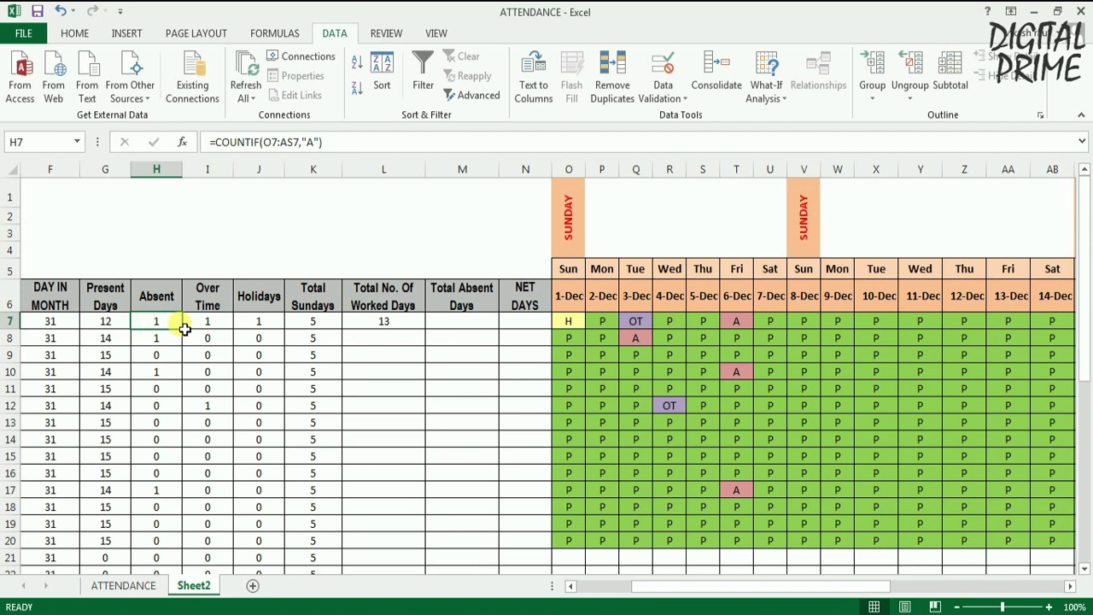
left_click(276, 328)
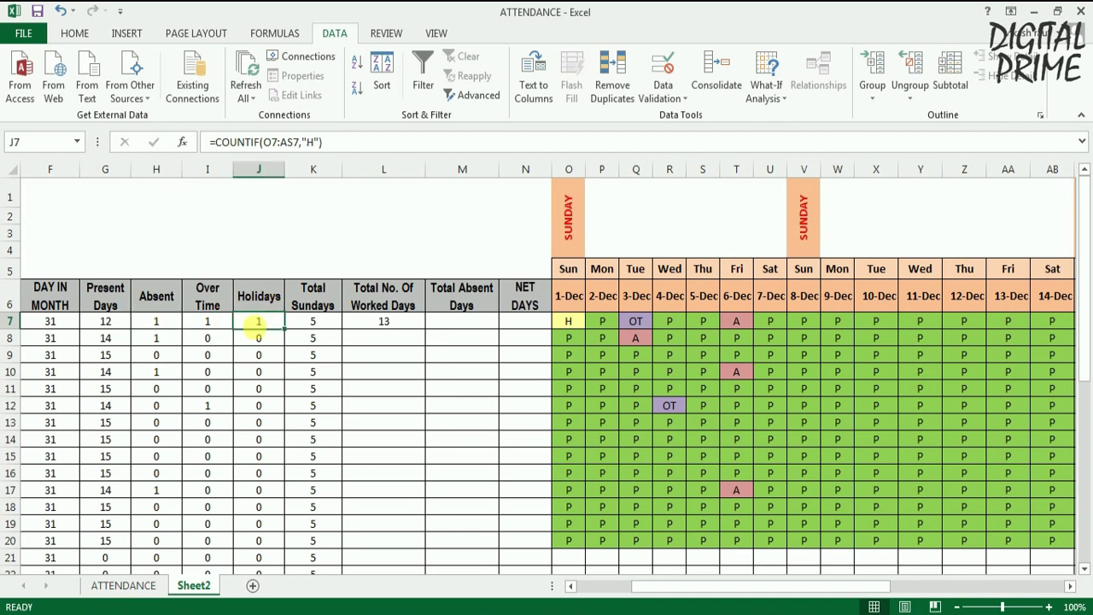
Enter =H7+J7 in M7 so Total Absent Days shows 2
left_click(455, 327)
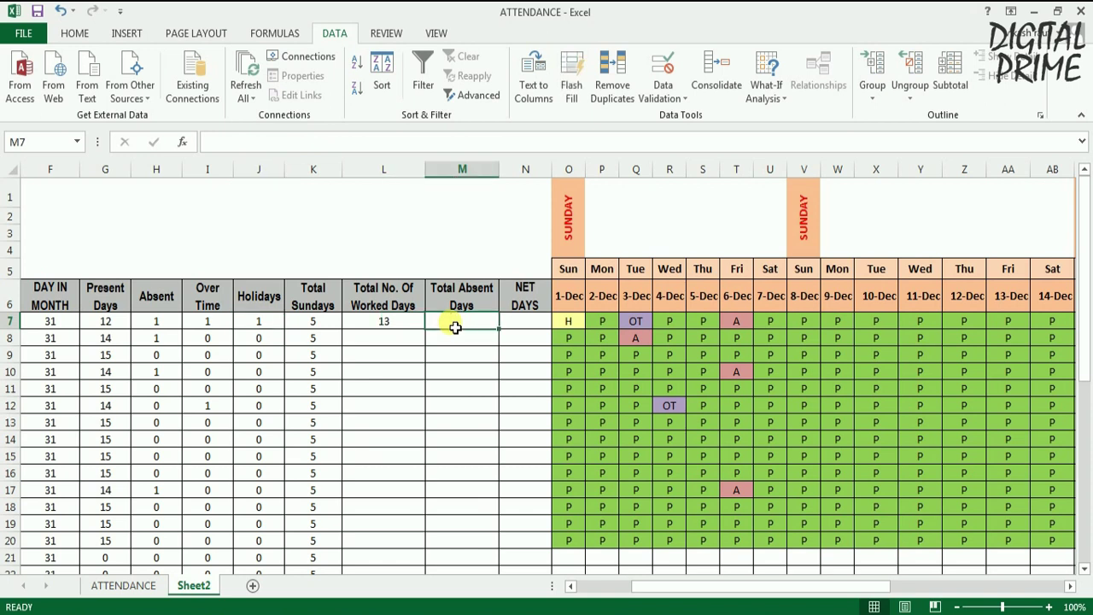
type("=")
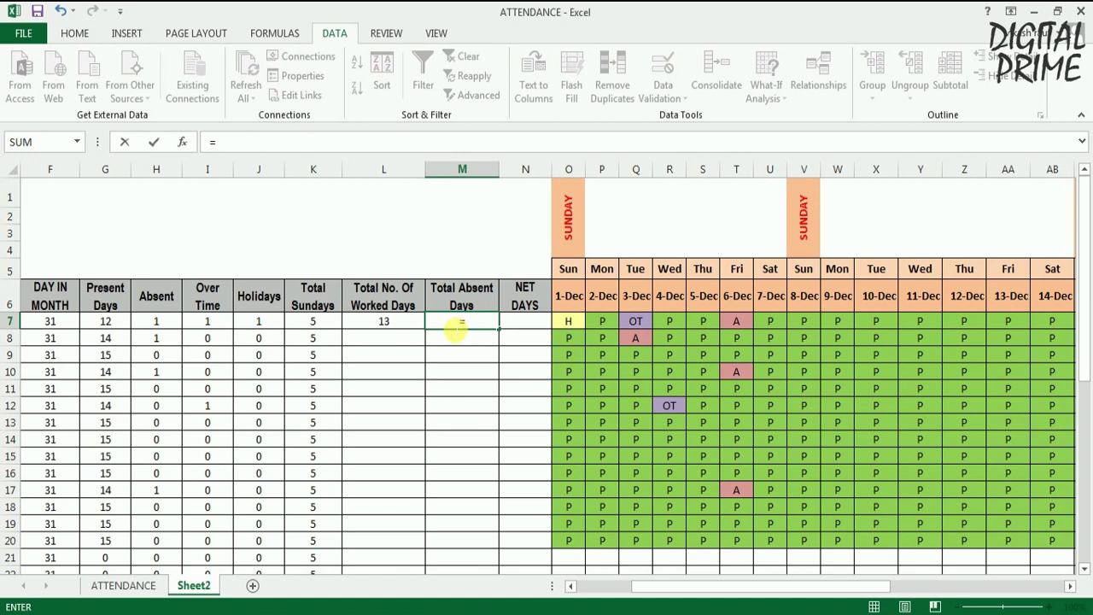
left_click(157, 324)
type("+")
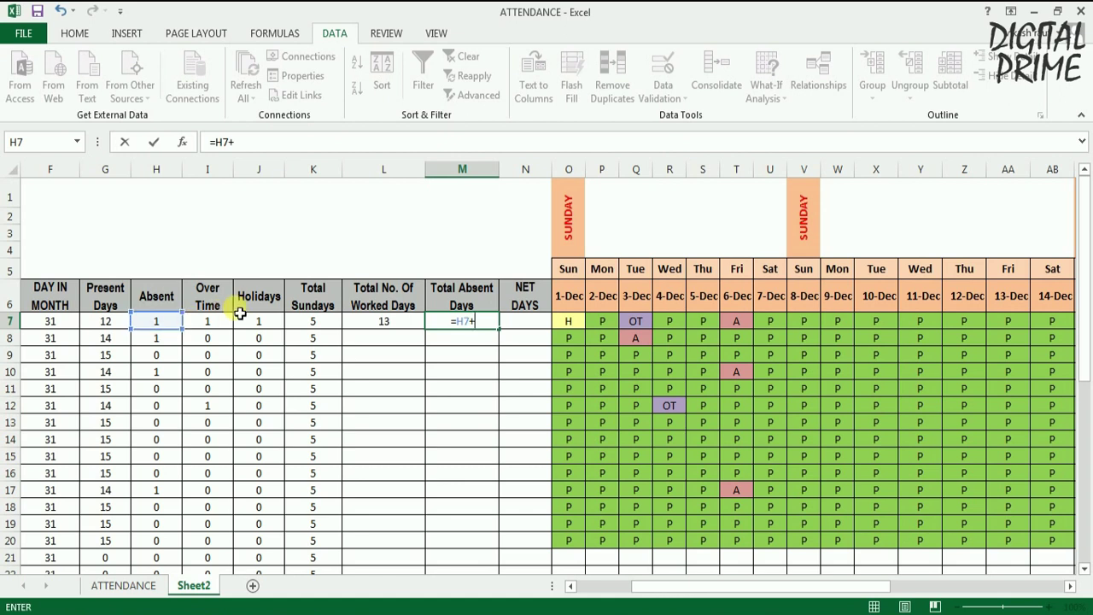
left_click(252, 324)
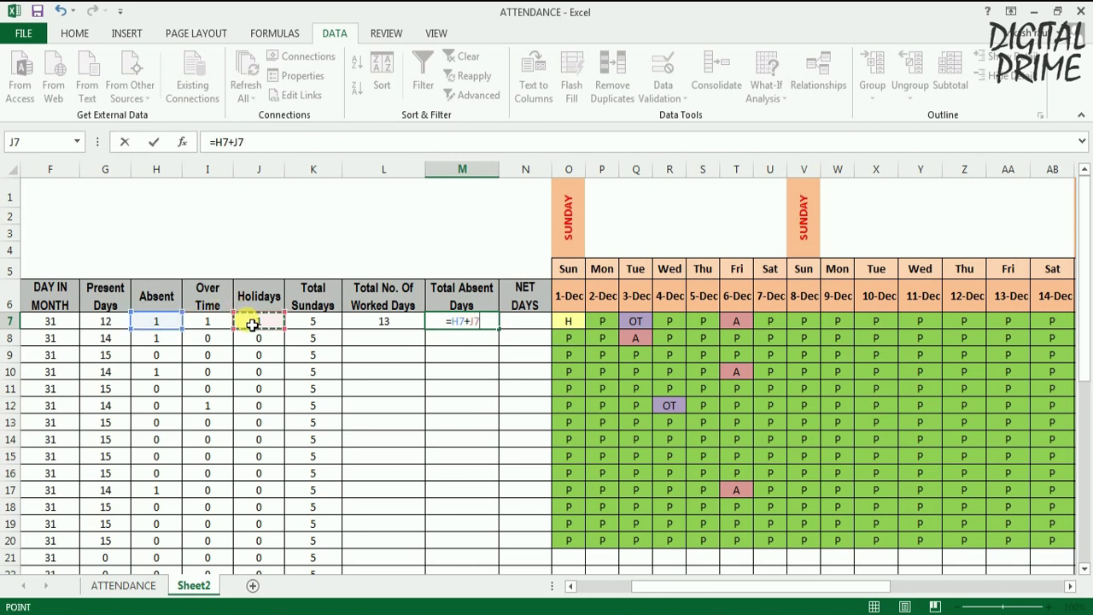
key("Return")
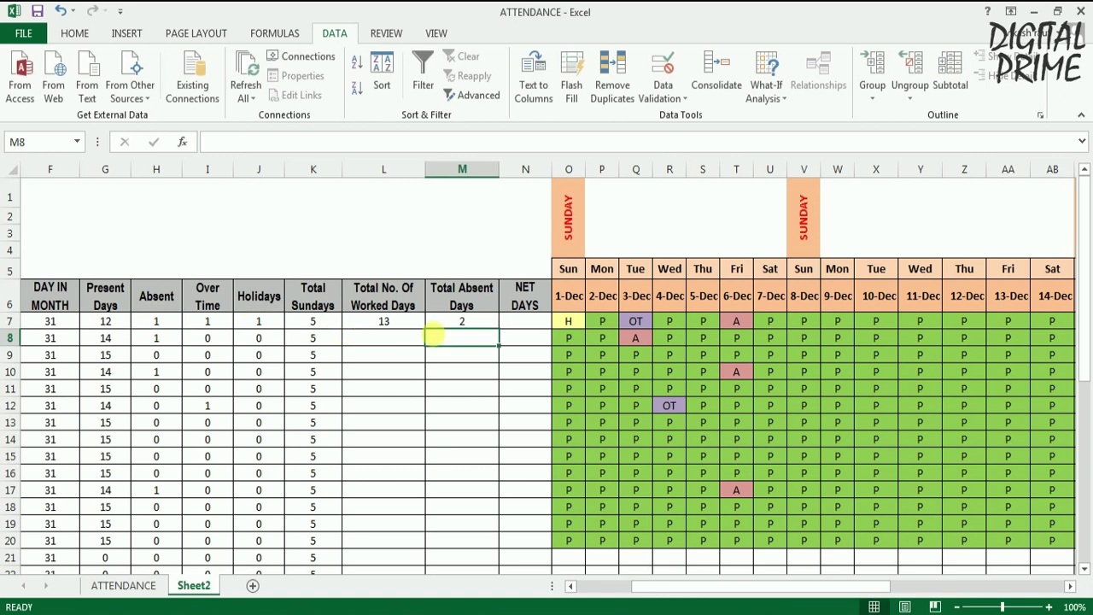
left_click(462, 326)
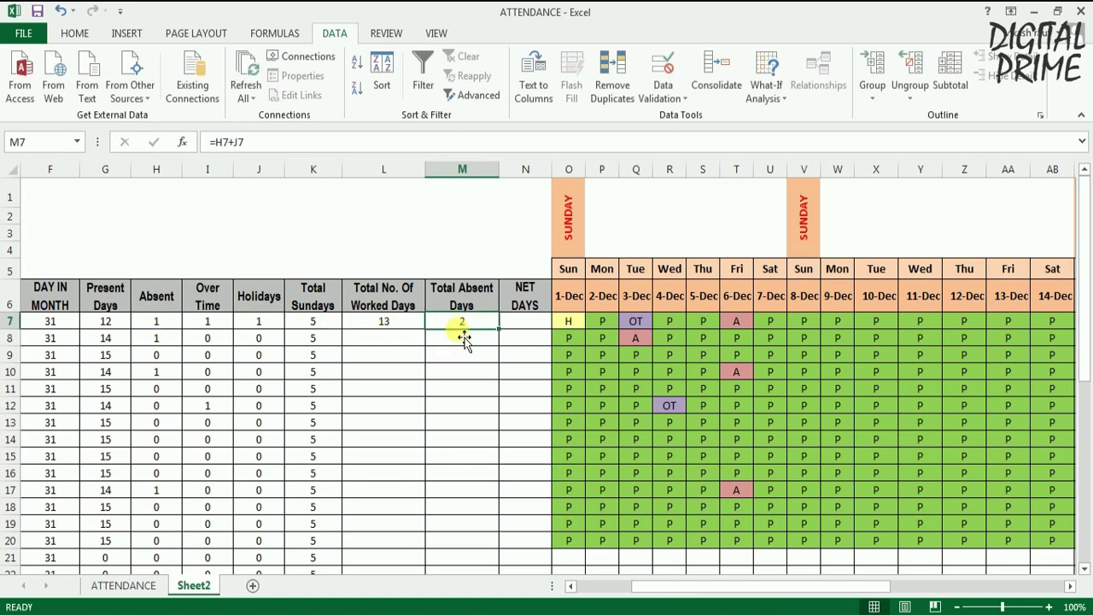
Begin a formula in the first employee's NET DAYS cell N7
left_click(390, 321)
left_click(449, 325)
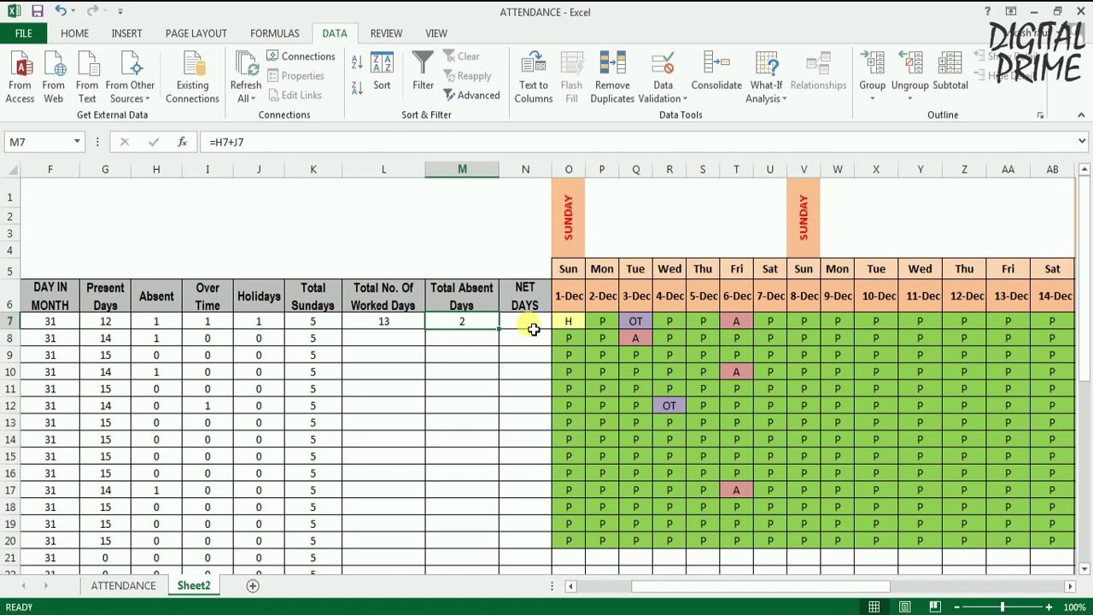
left_click(531, 329)
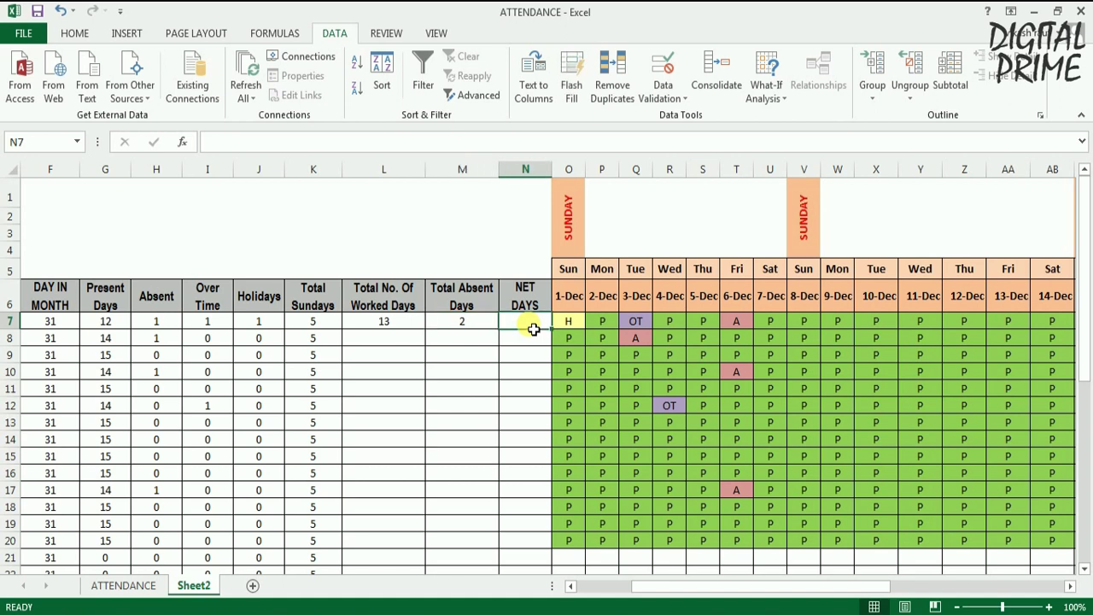
type("=")
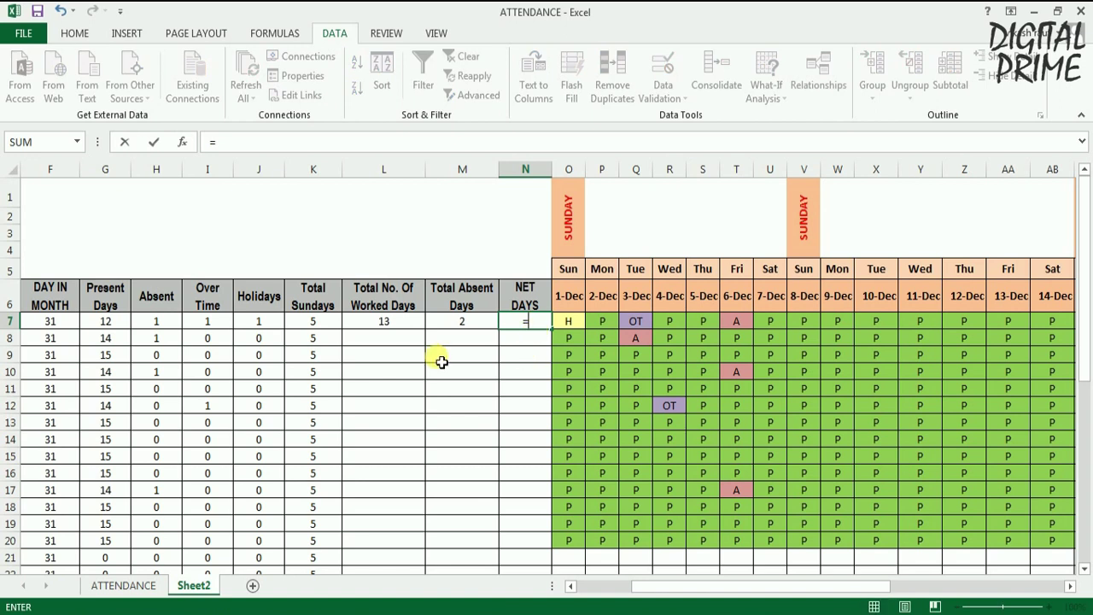
Complete N7 as =G7+H7+I7+J7 so NET DAYS shows 15
left_click(104, 327)
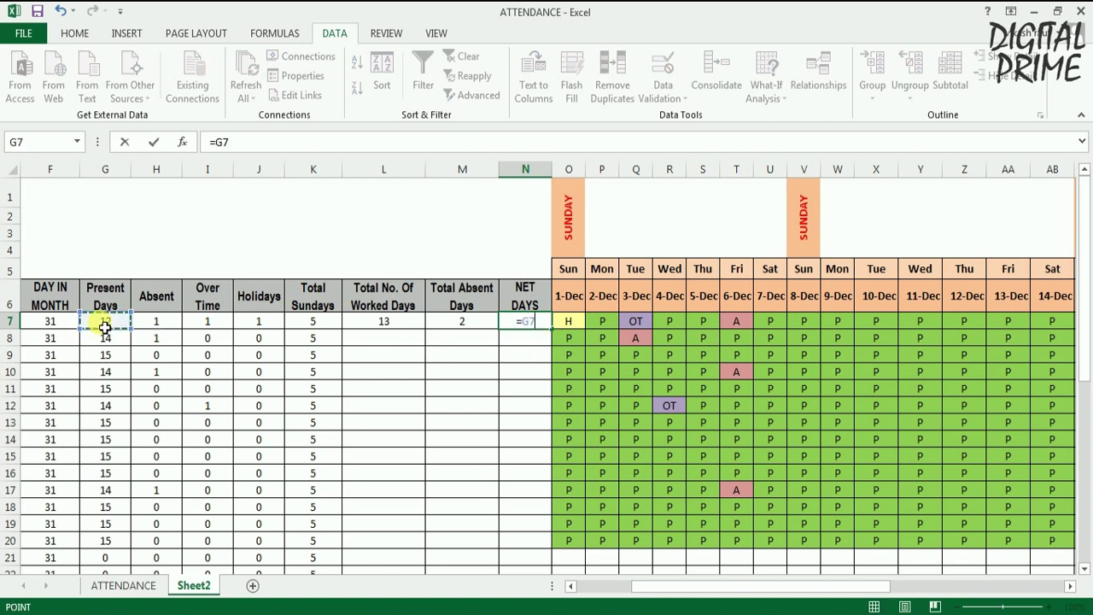
type("+")
left_click(157, 328)
type("+")
left_click(214, 322)
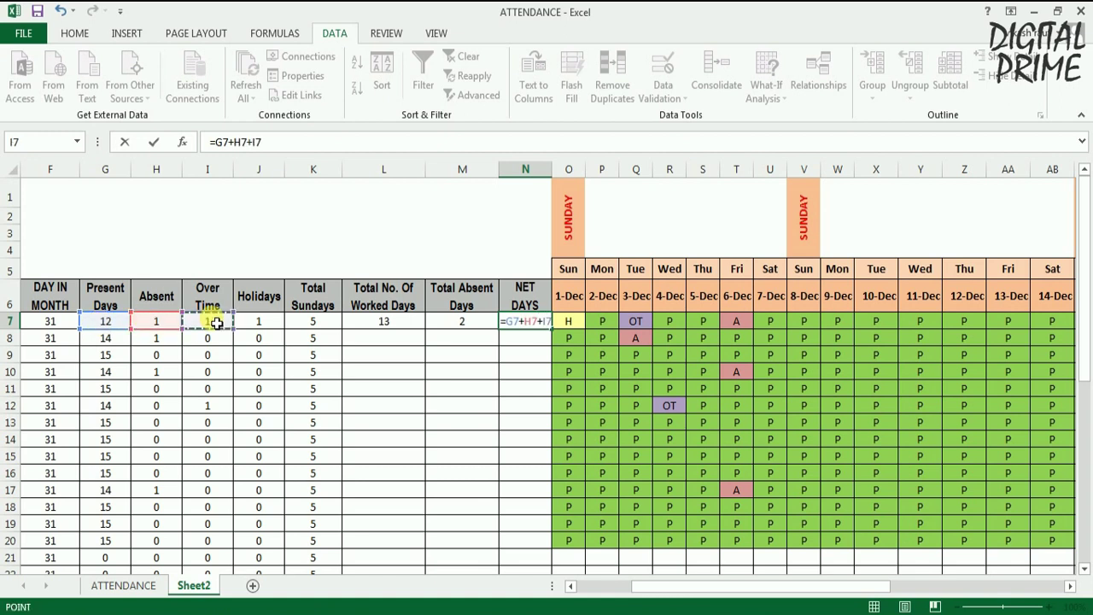
type("+")
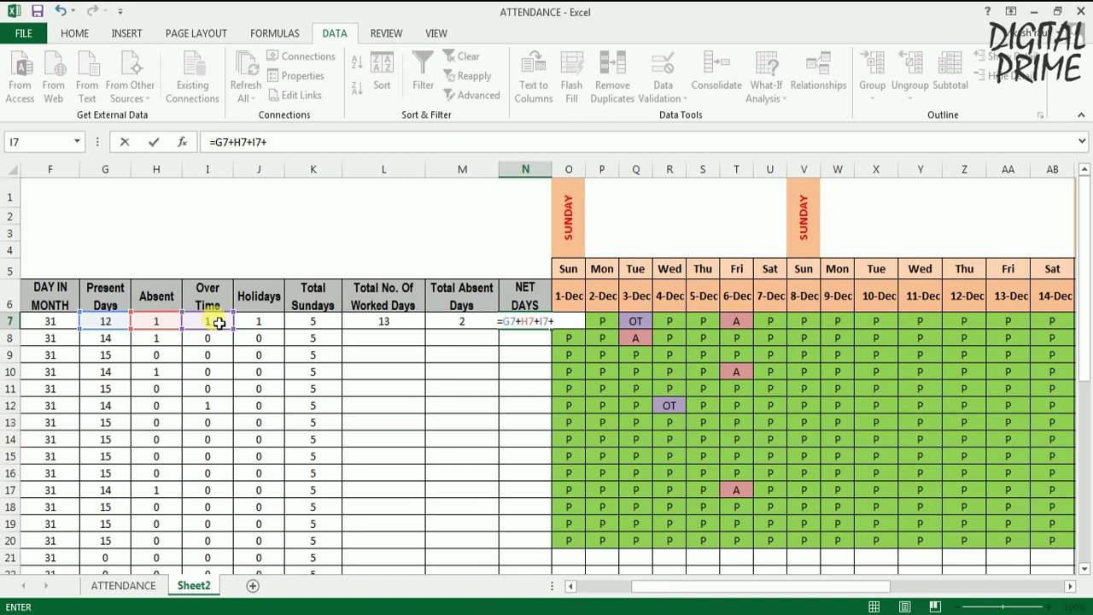
left_click(263, 322)
key("Return")
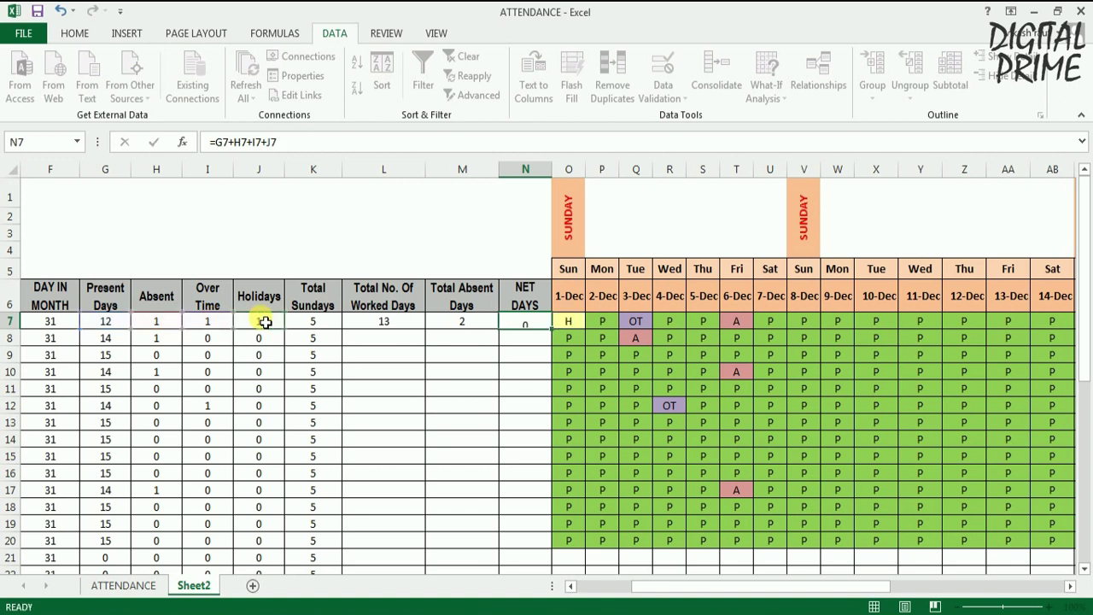
left_click(518, 323)
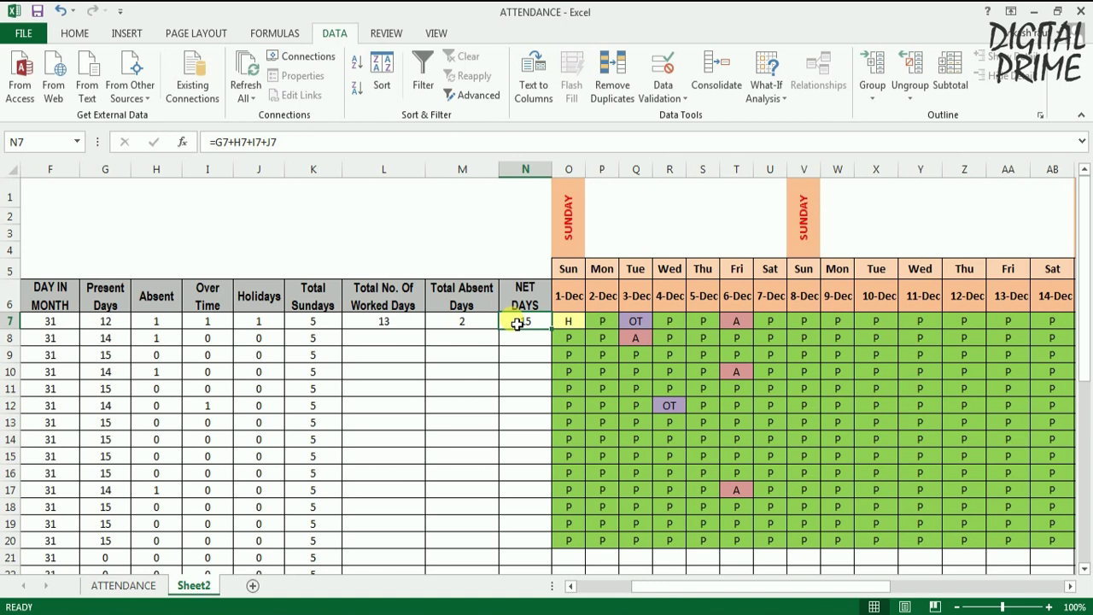
left_click_drag(757, 586, 779, 585)
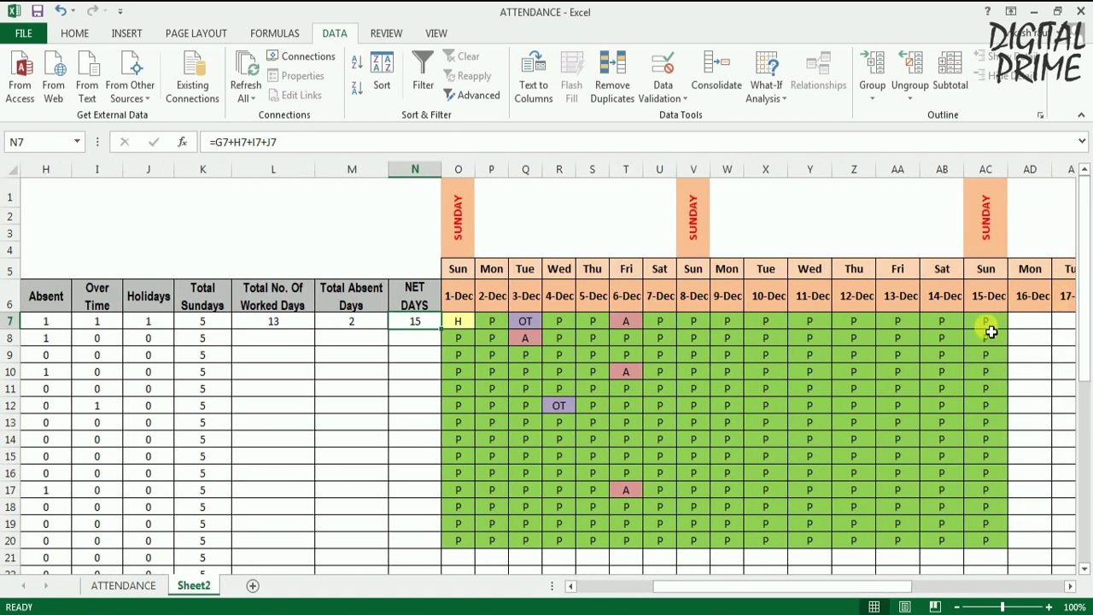
Mark the first employee absent (A) on 16-Dec in AD7
left_click(986, 324)
left_click(1035, 324)
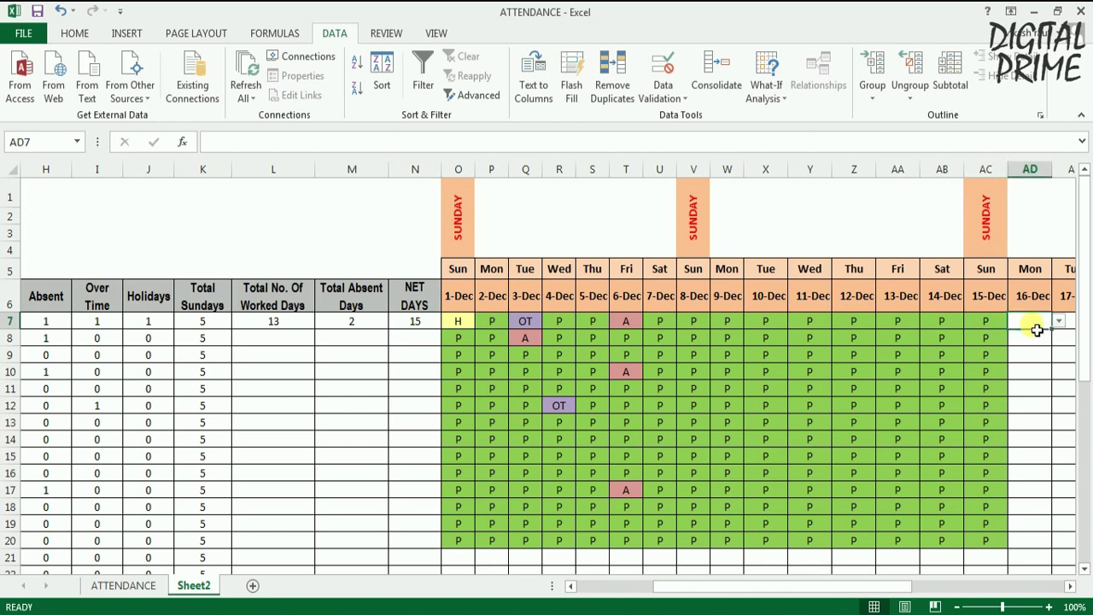
left_click(1058, 321)
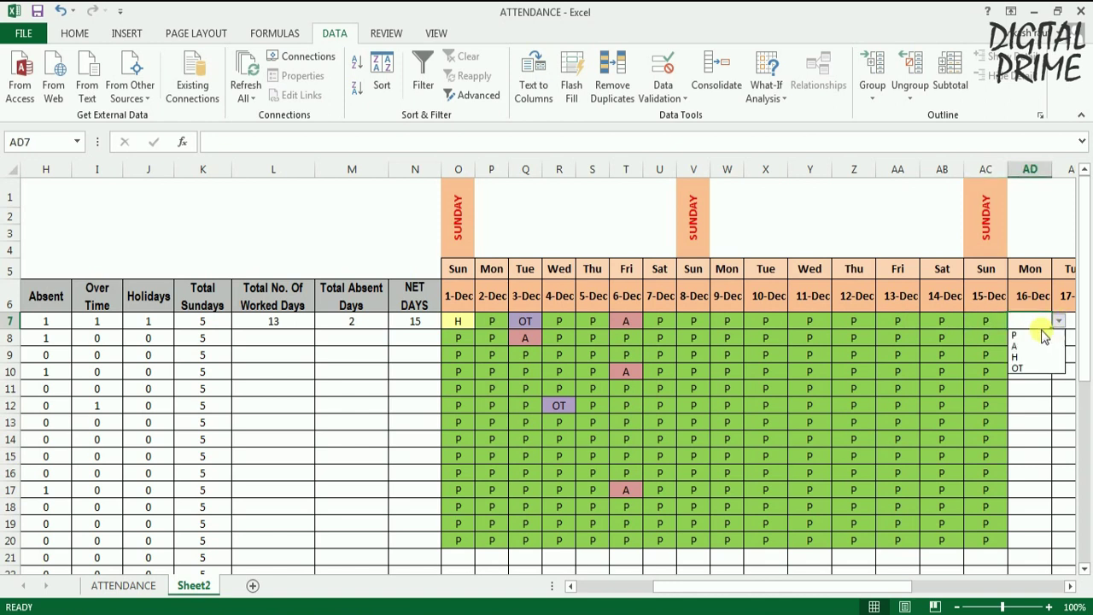
left_click(1037, 346)
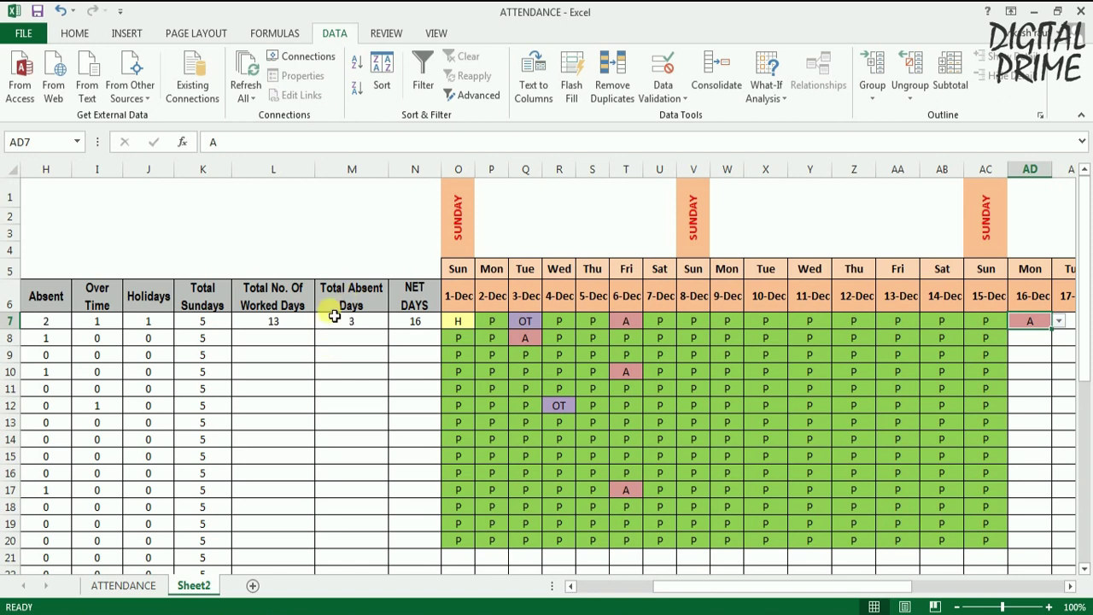
left_click_drag(664, 585, 692, 581)
Set 17-Dec to P in AE7 and fill it across through 31-Dec in AS7
left_click(971, 321)
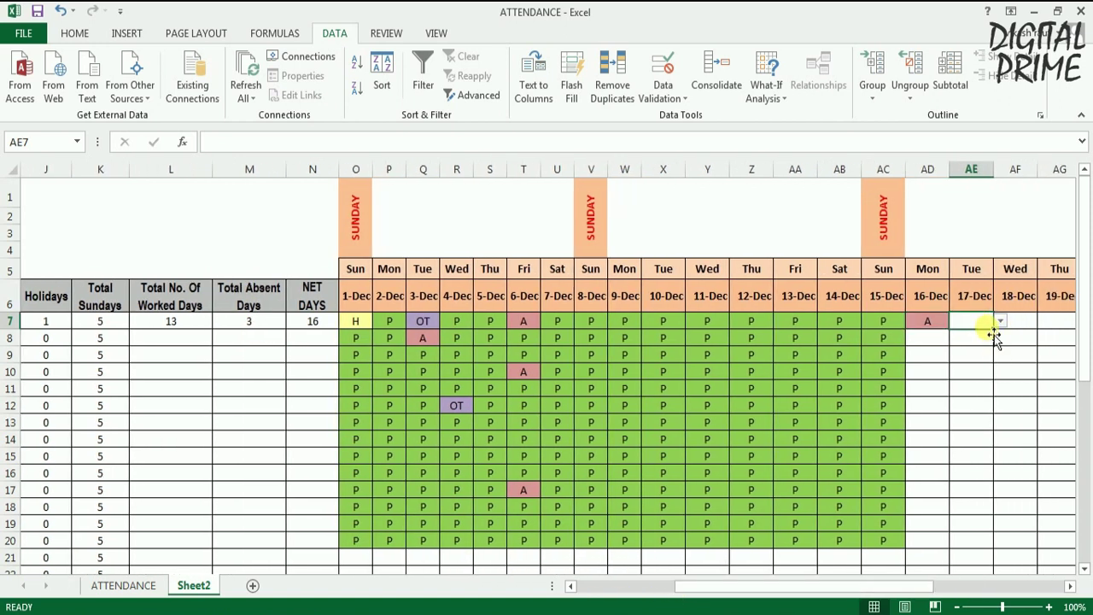
left_click(999, 320)
left_click(988, 335)
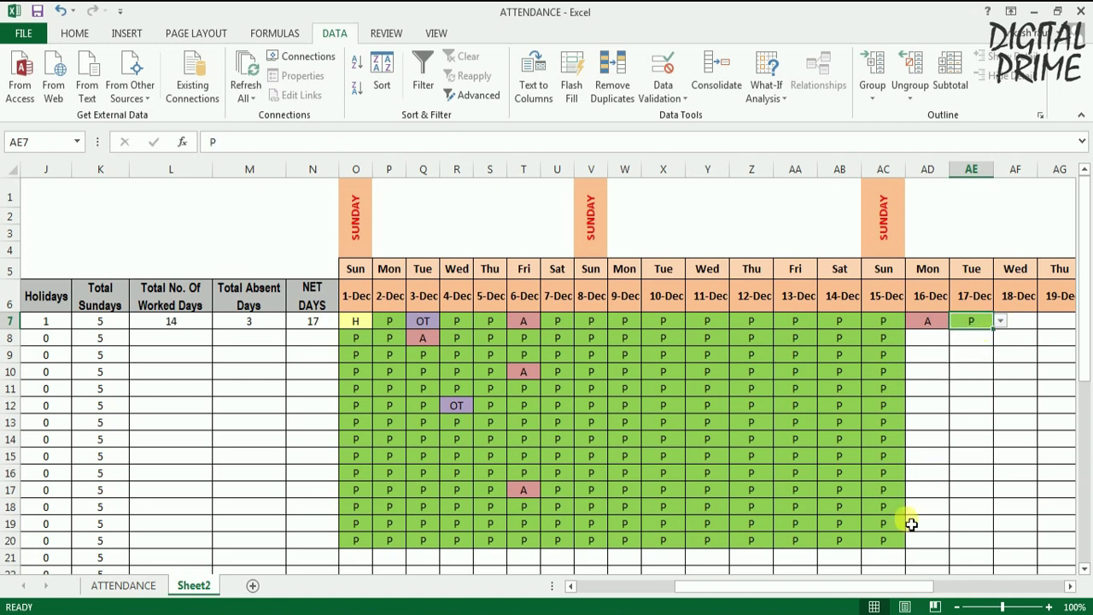
left_click_drag(925, 586, 949, 586)
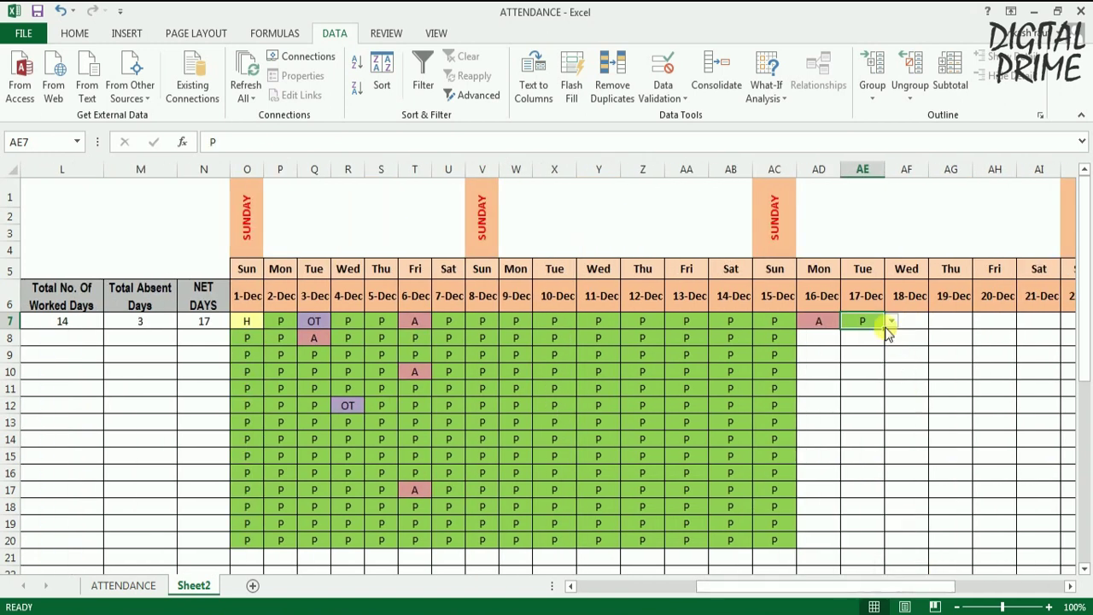
left_click_drag(891, 337, 837, 342)
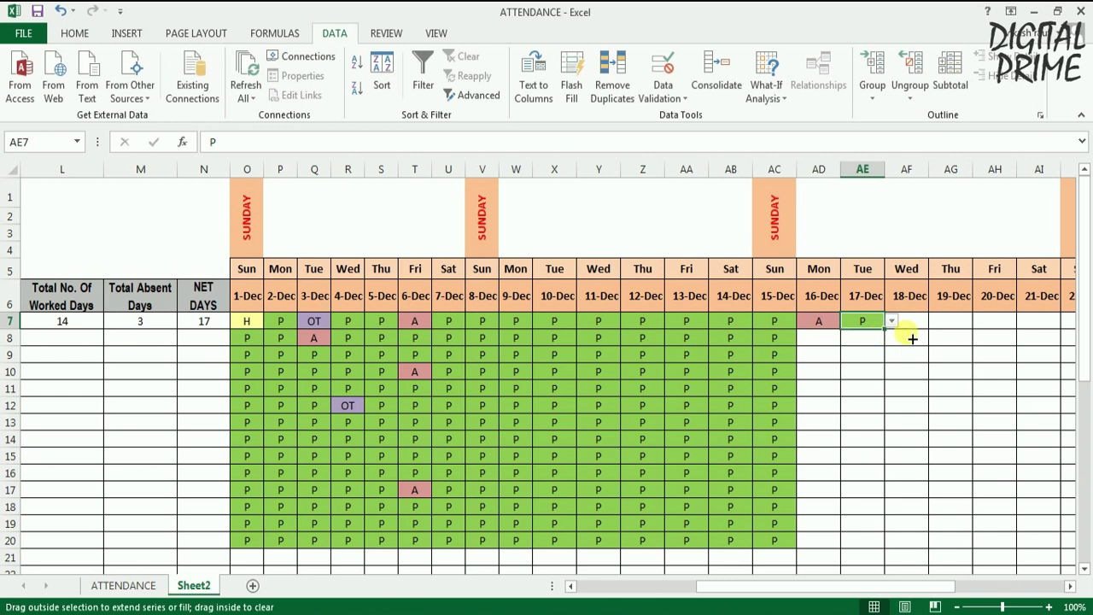
left_click_drag(1084, 342, 1026, 345)
left_click_drag(939, 586, 745, 589)
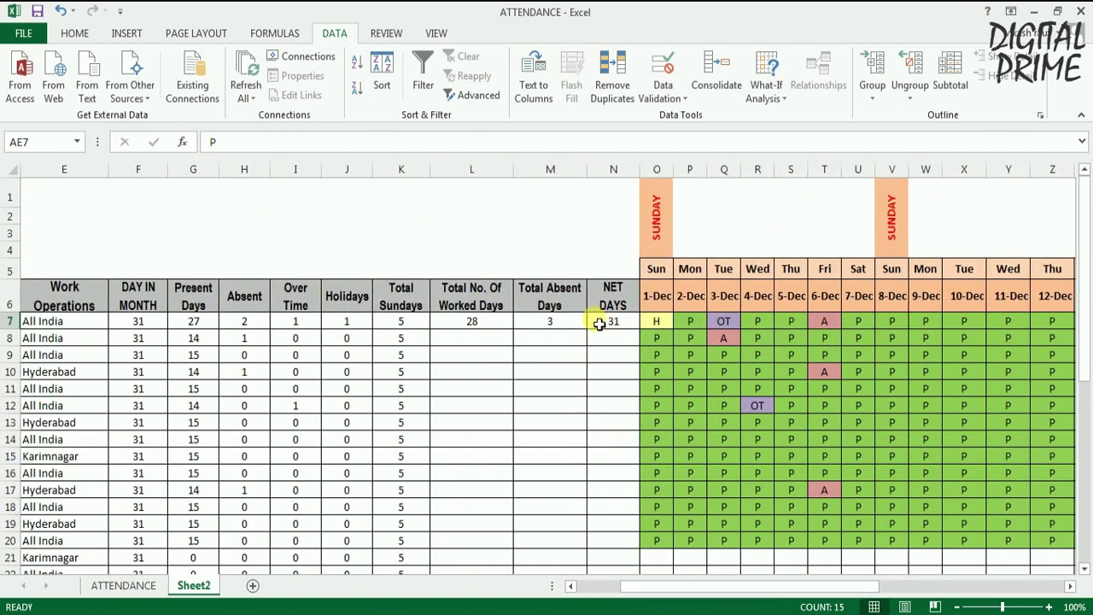
left_click(601, 322)
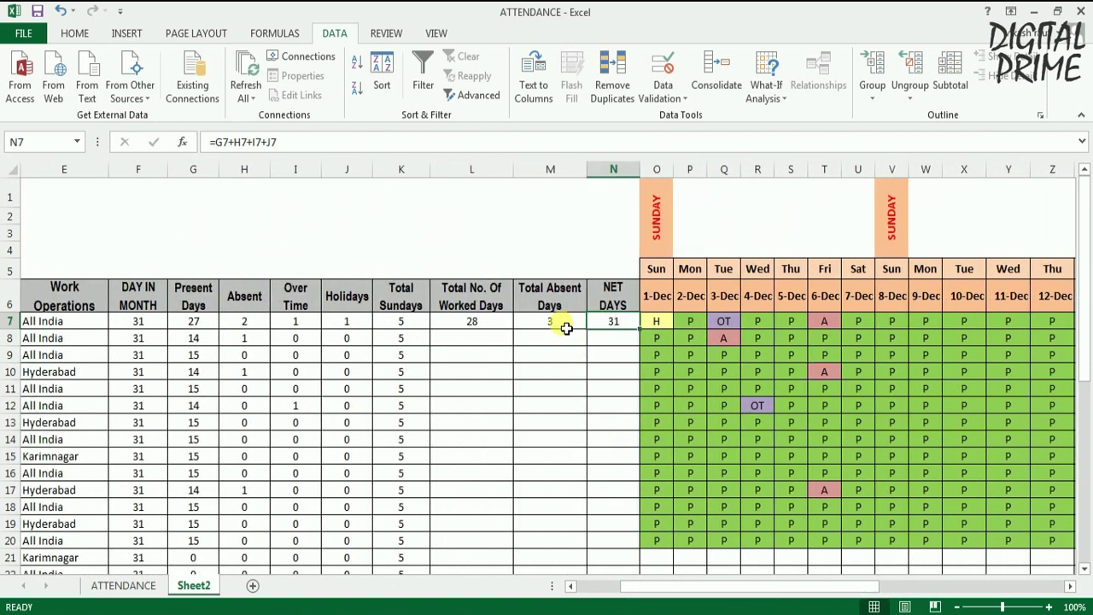
left_click(560, 323)
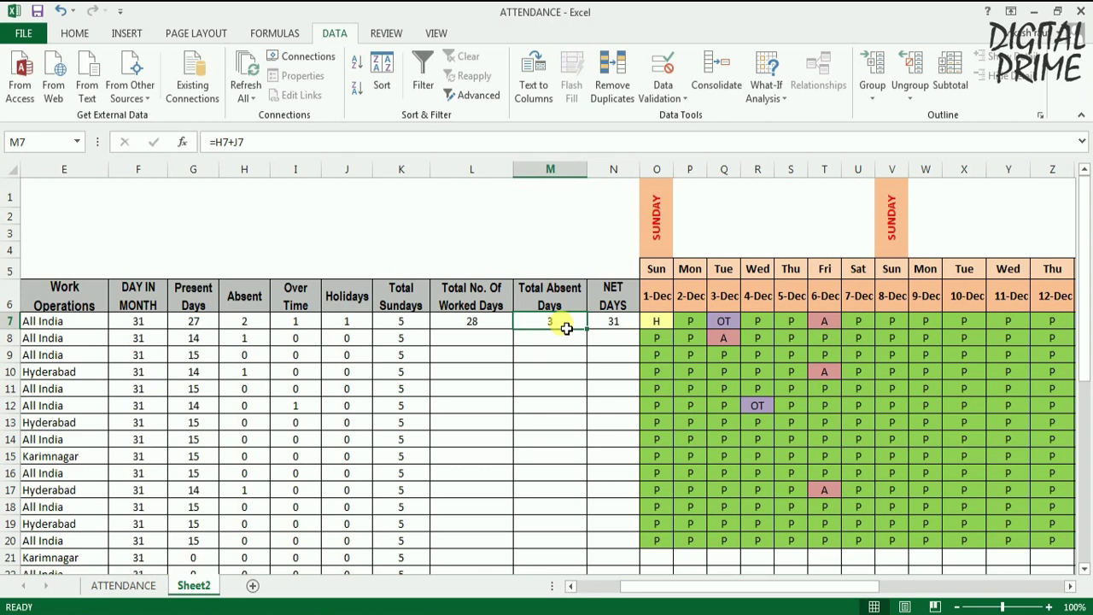
left_click(490, 319)
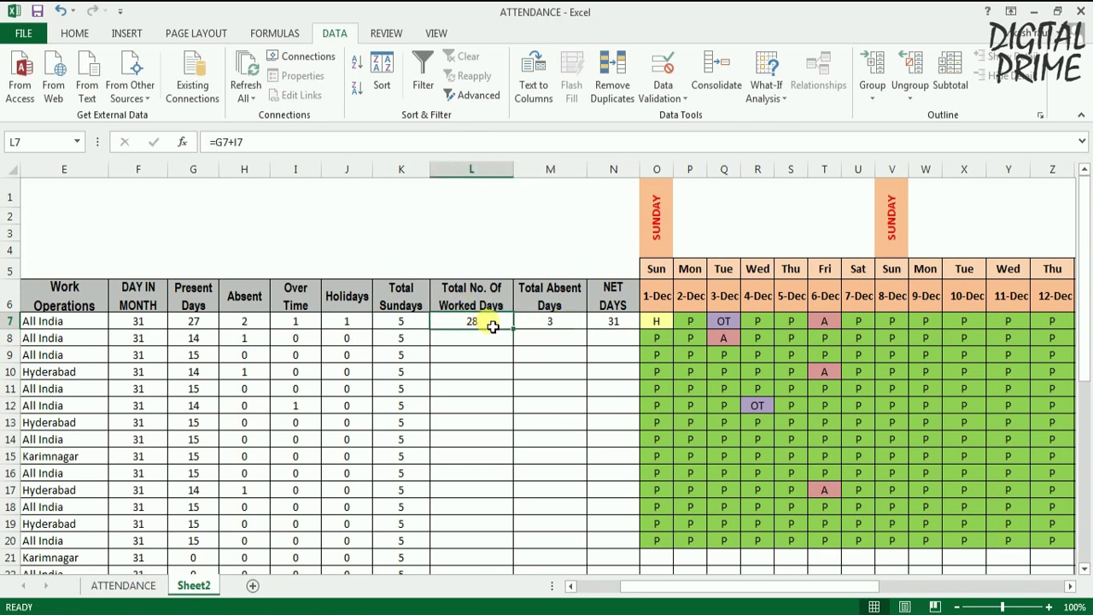
left_click(195, 323)
left_click(246, 325)
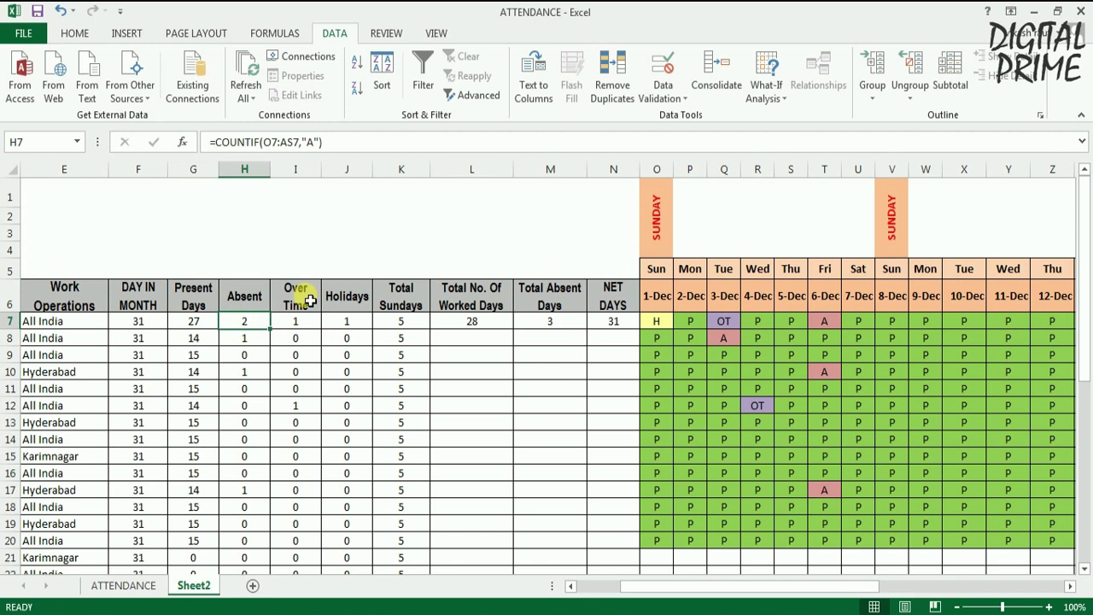
left_click(295, 322)
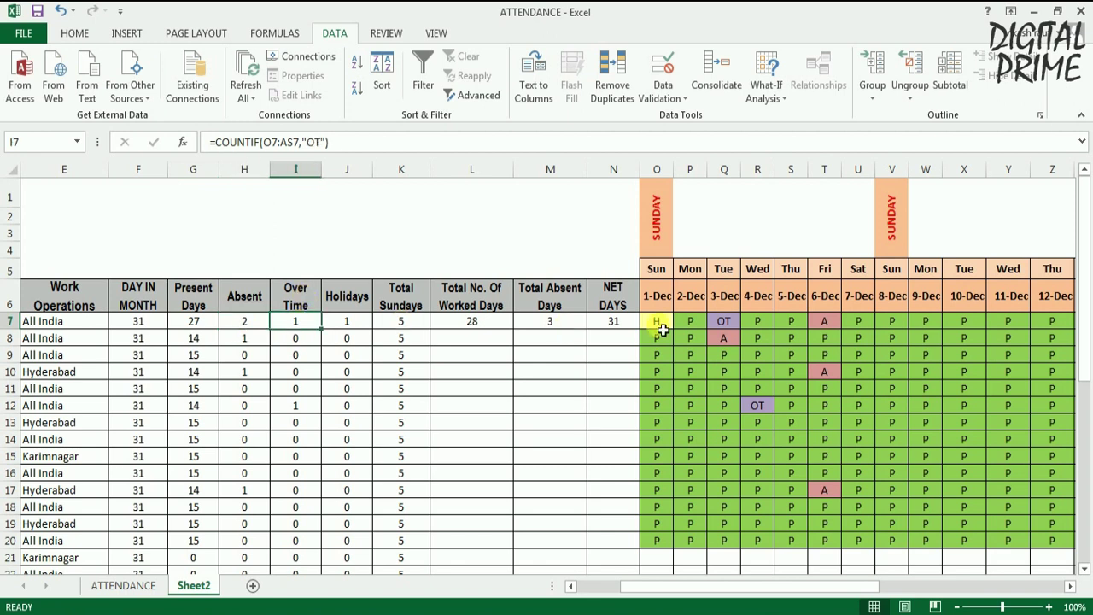
left_click(362, 321)
scroll(752, 444, "down", 2)
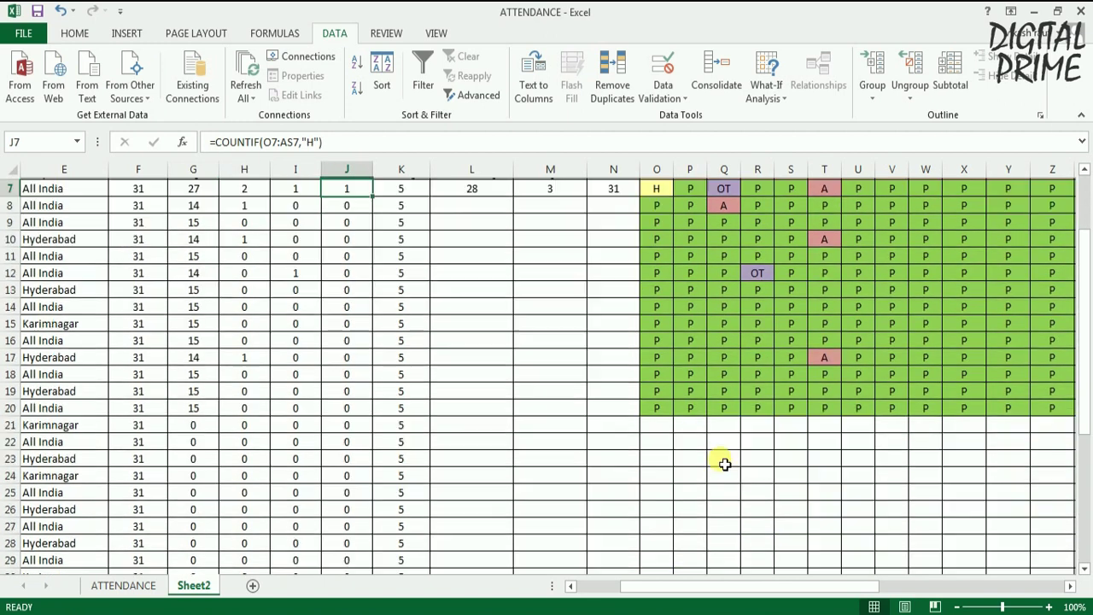
scroll(828, 404, "up", 2)
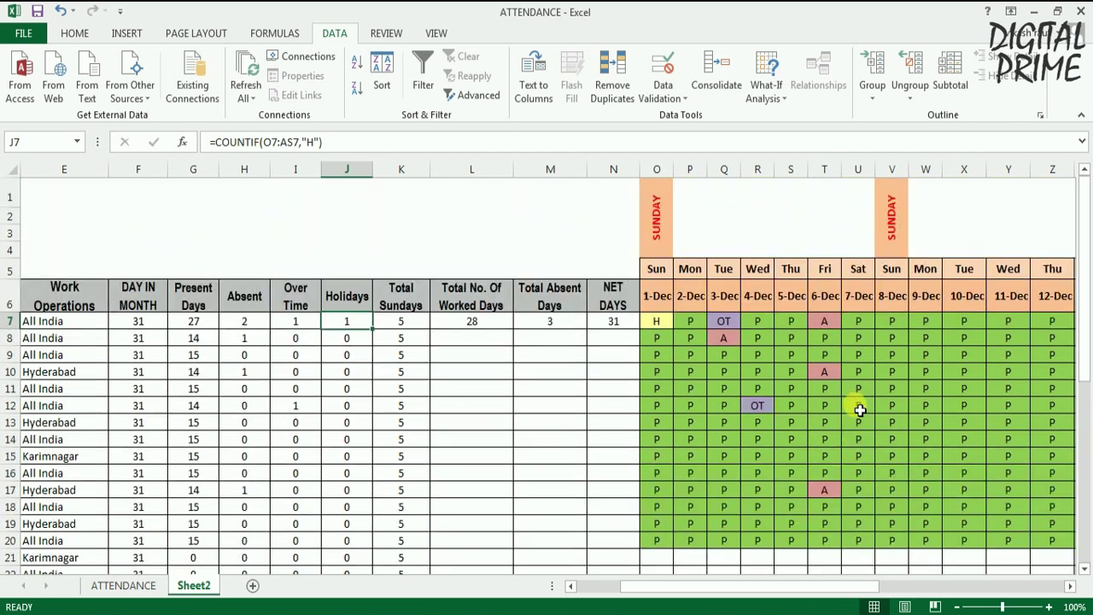
left_click_drag(757, 586, 788, 586)
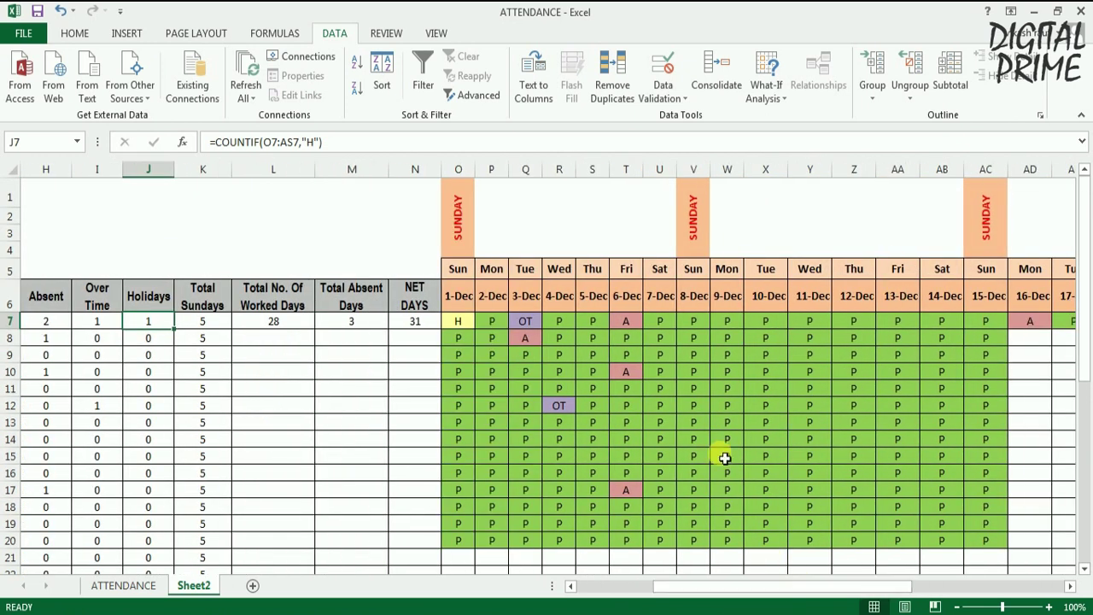
scroll(723, 456, "down", 3)
scroll(743, 410, "up", 1)
scroll(756, 398, "up", 2)
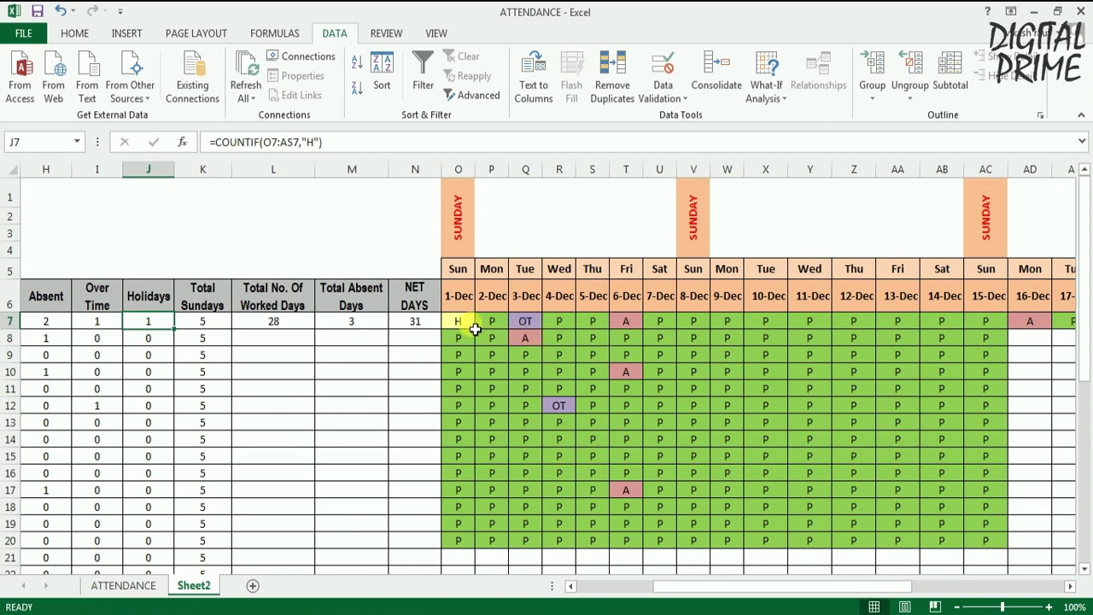
Copy row 7's attendance marks O7:AS7 down to row 31
left_click_drag(461, 323, 623, 337)
left_click_drag(712, 338, 1054, 333)
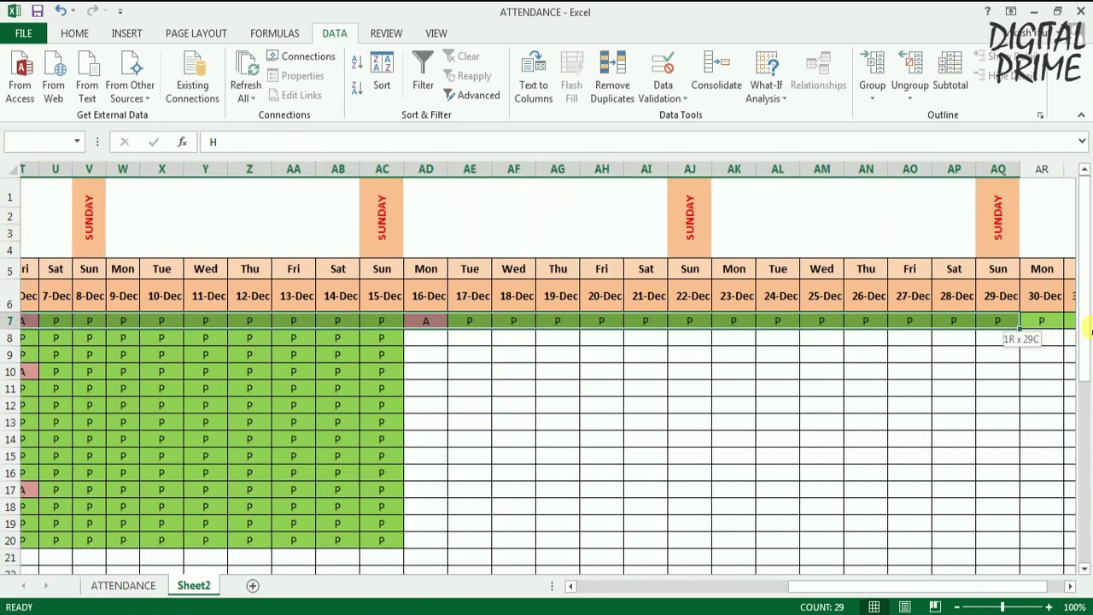
mouse_move(1055, 333)
left_mouse_down()
mouse_move(1043, 608)
mouse_move(1051, 524)
left_mouse_up()
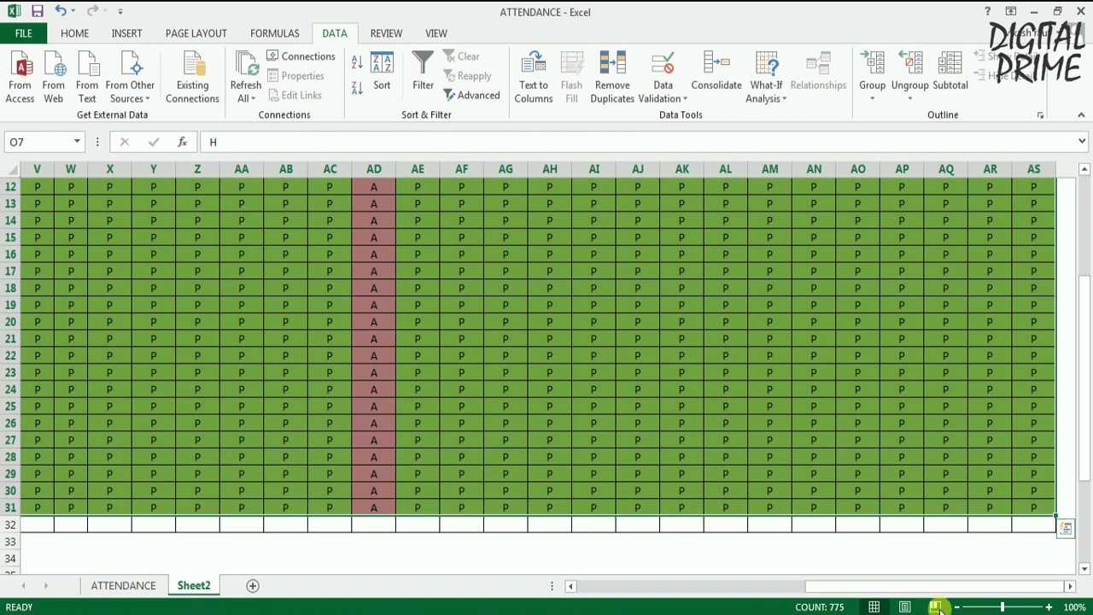
left_click_drag(940, 589, 755, 593)
scroll(819, 498, "up", 2)
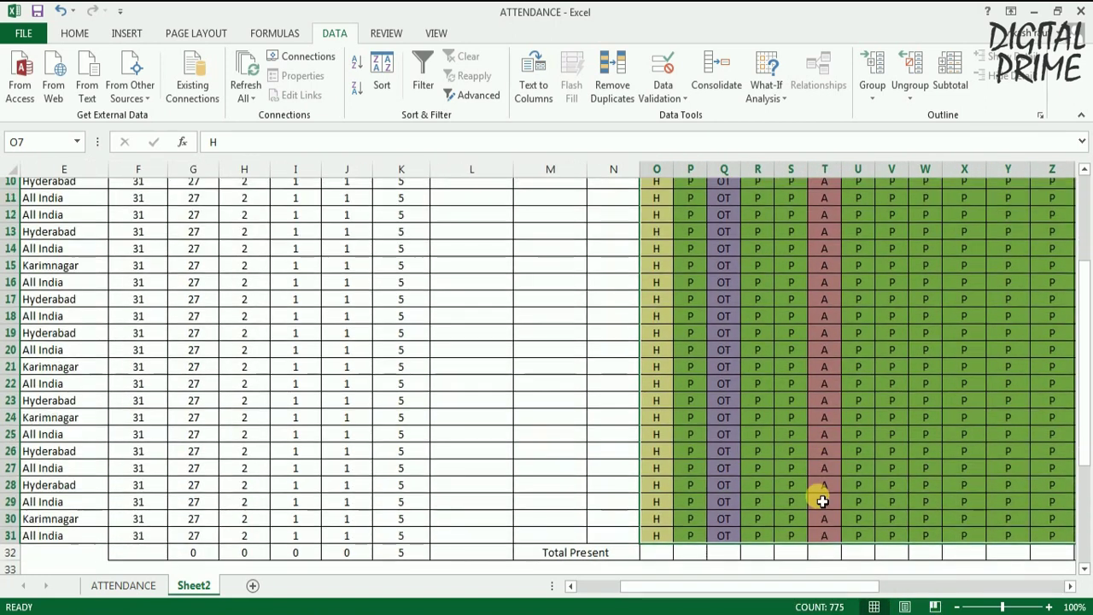
scroll(828, 466, "up", 2)
left_click(776, 440)
left_click(732, 410)
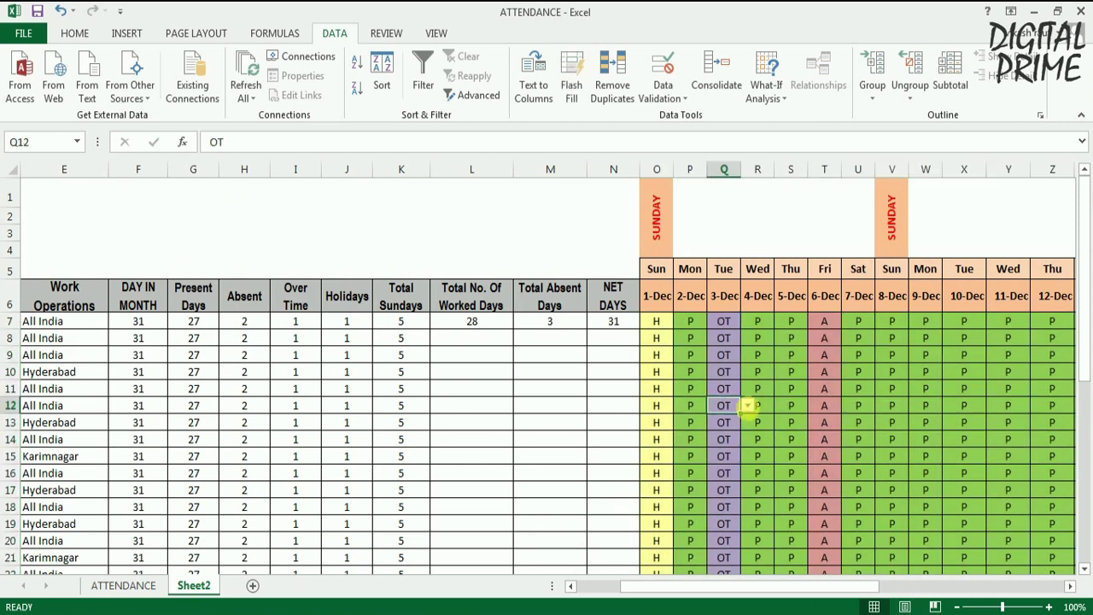
left_click(759, 407)
Change Q7's 3-Dec mark from OT to P and fill it down to Q21
left_click(724, 323)
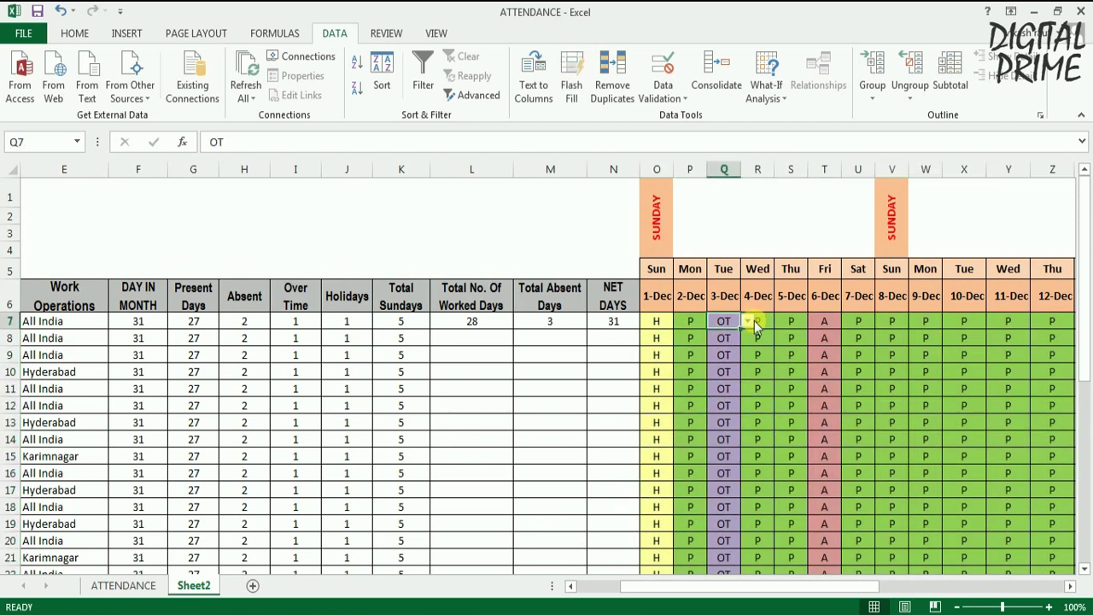
left_click(747, 321)
left_click(724, 345)
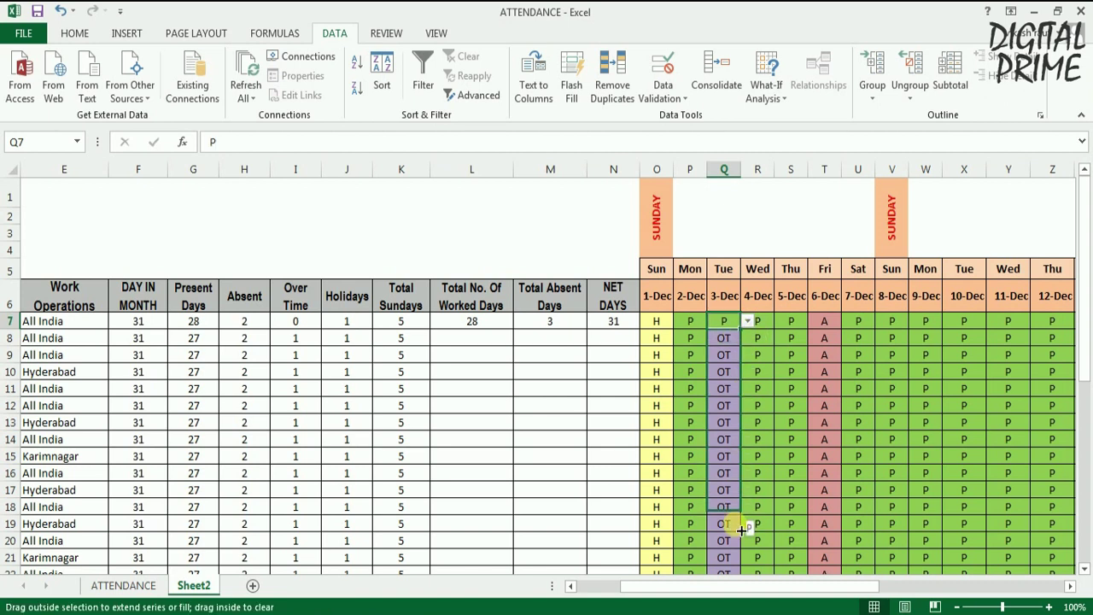
mouse_move(741, 330)
left_mouse_down()
mouse_move(777, 541)
mouse_move(732, 511)
left_mouse_up()
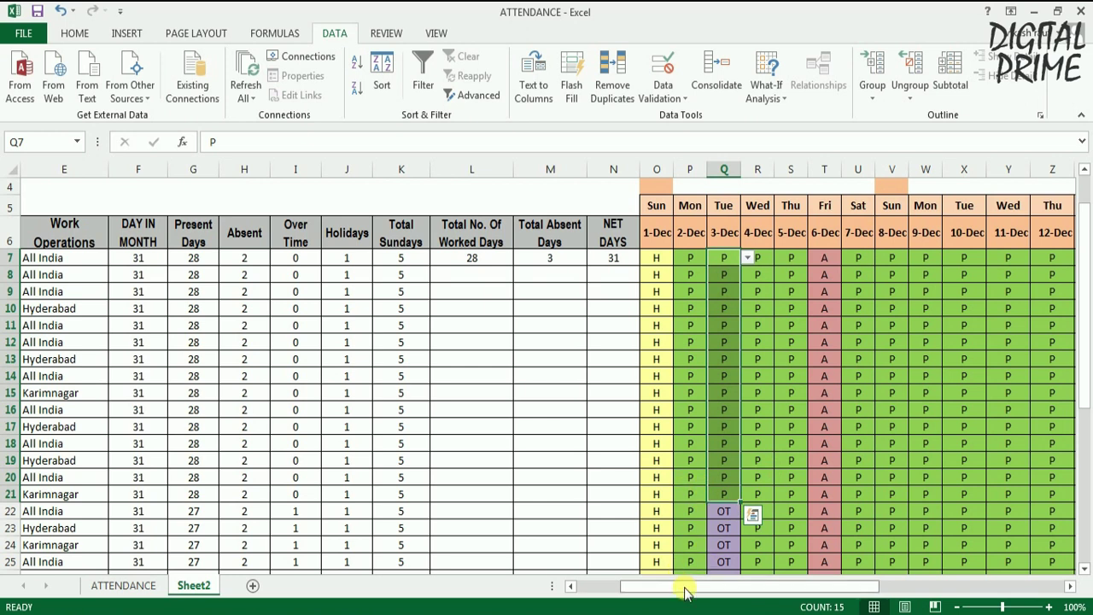
left_click_drag(683, 586, 661, 587)
scroll(710, 450, "down", 2)
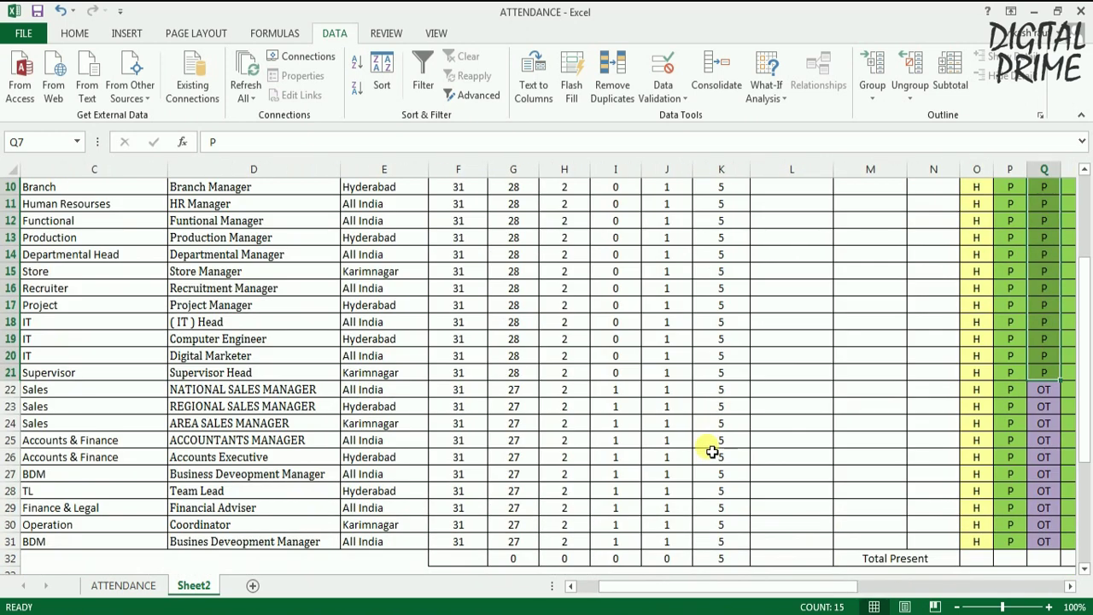
mouse_move(700, 587)
left_mouse_down()
mouse_move(674, 593)
mouse_move(693, 581)
left_mouse_up()
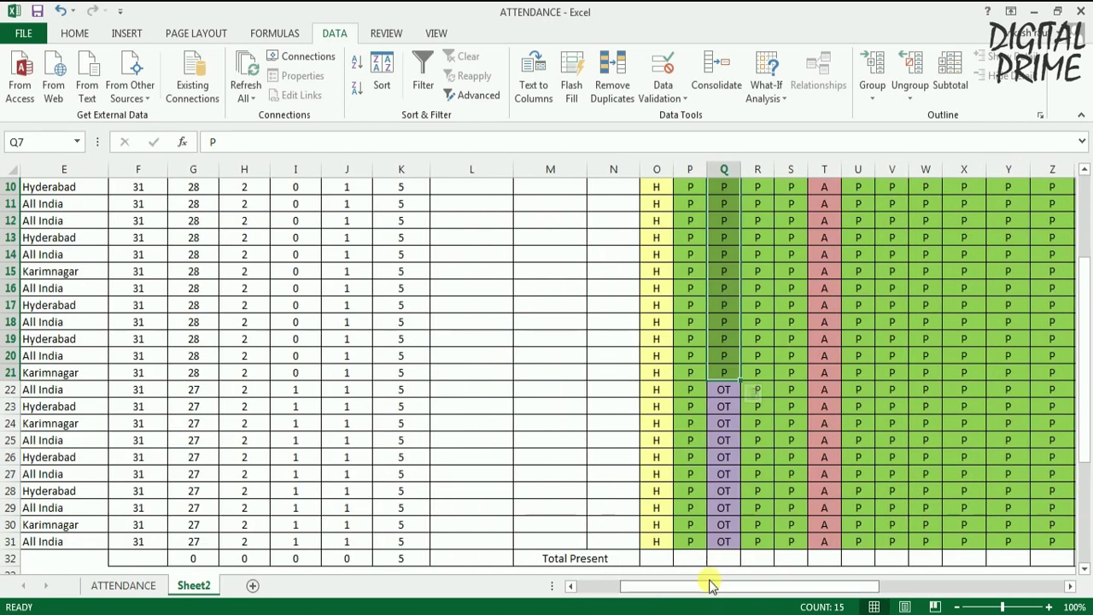
left_click_drag(151, 560, 406, 566)
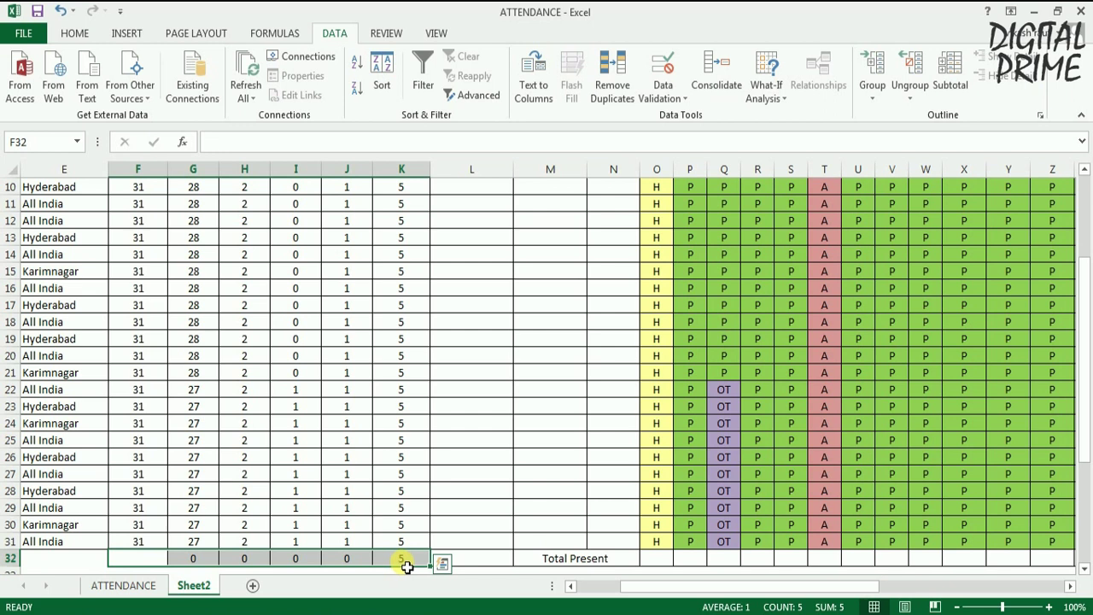
Clear the totals in F32:K32 under the last employee row
key("Delete")
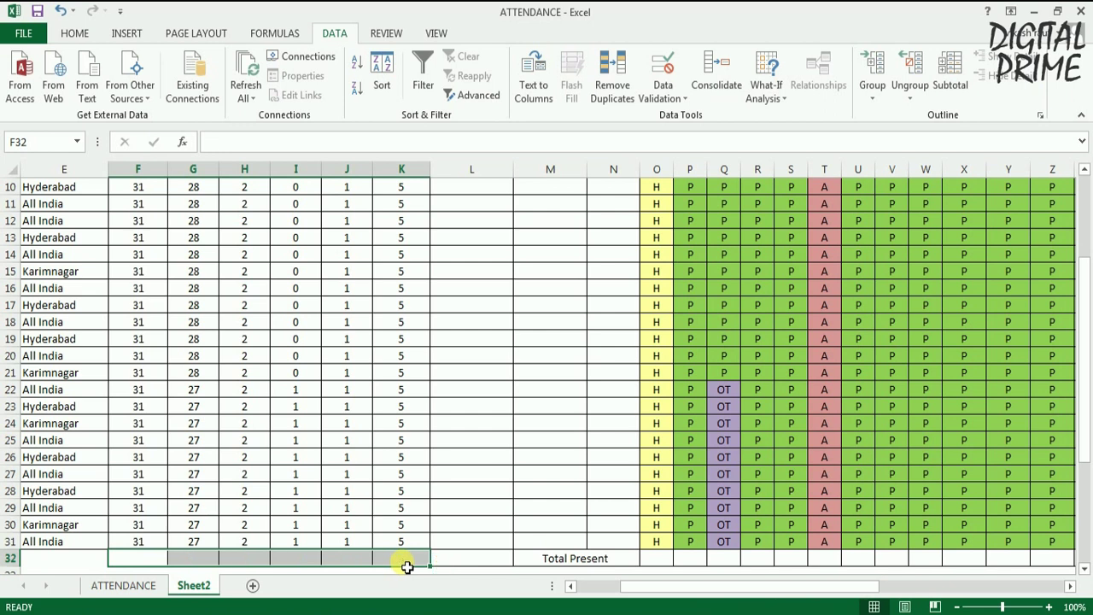
left_click(497, 546)
left_click(662, 565)
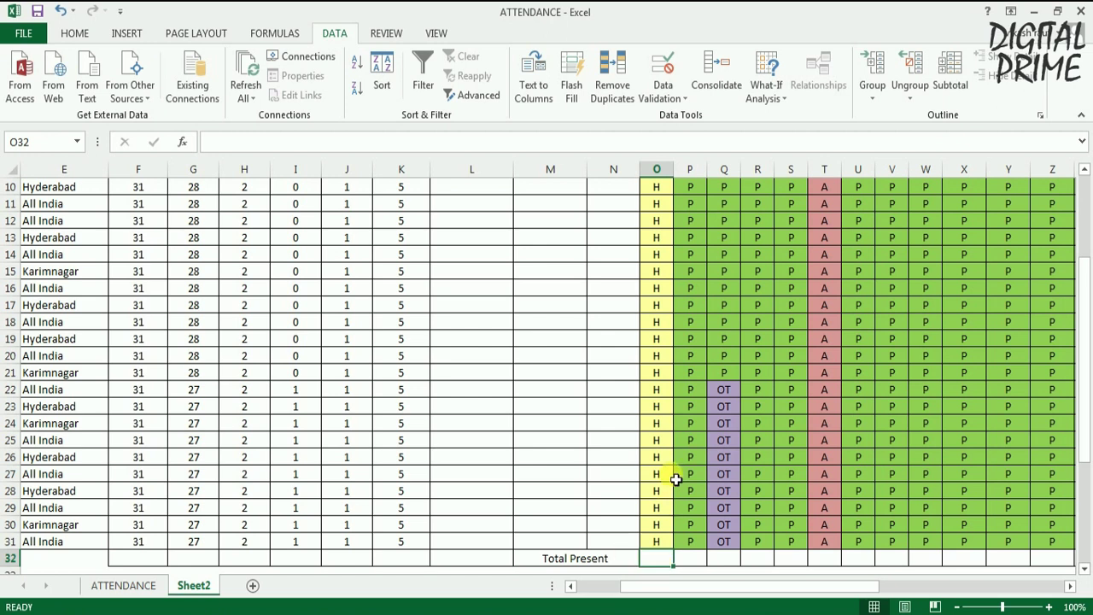
scroll(664, 474, "up", 3)
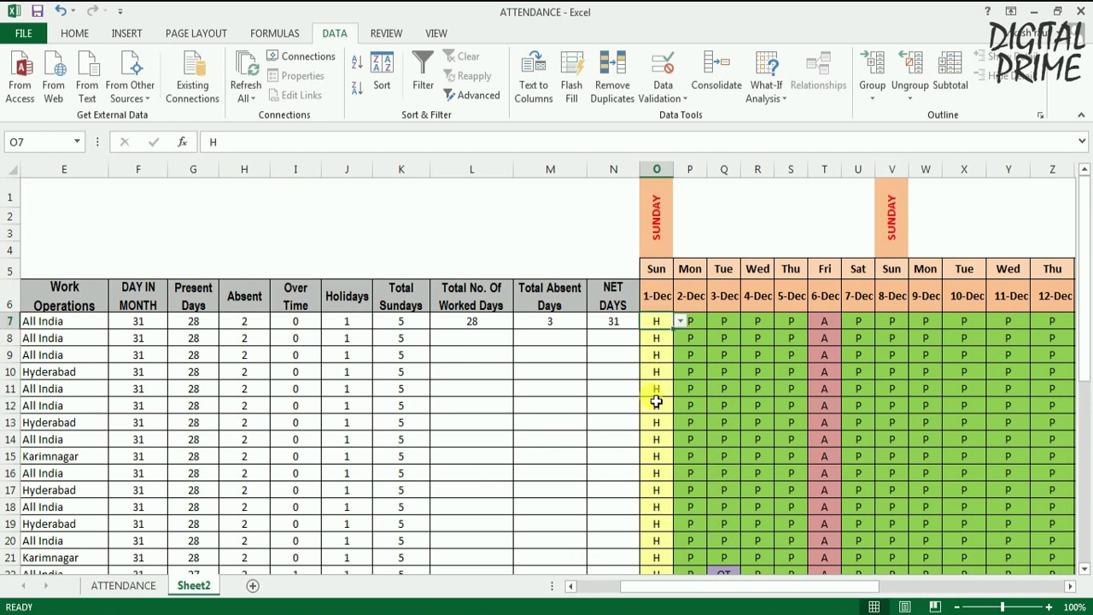
Set the 1-Dec mark to P for rows 12, 15, 18 and 27
left_click(655, 404)
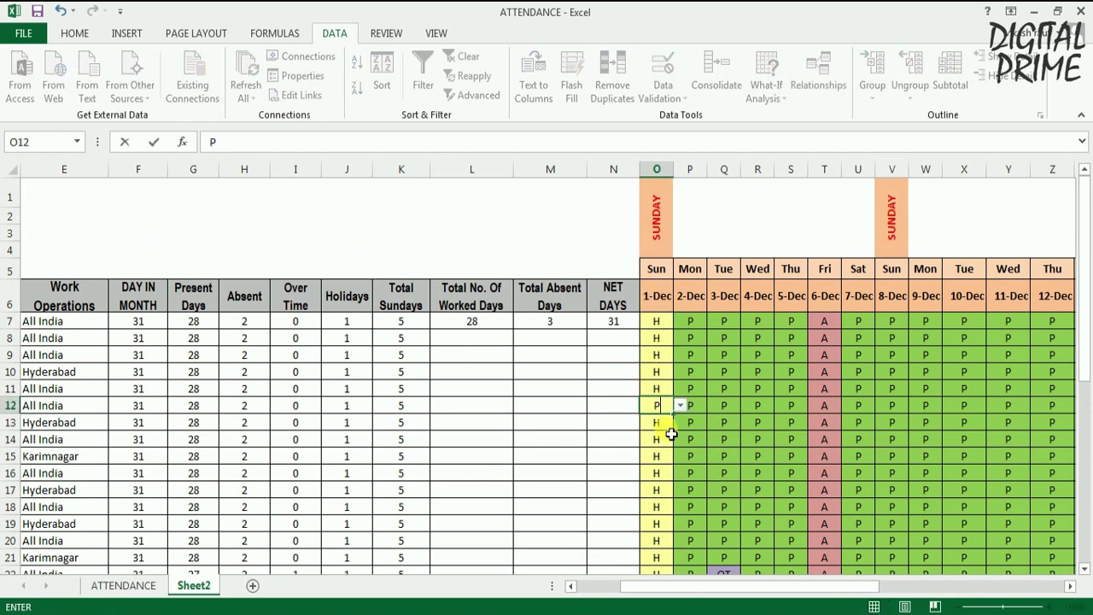
type("P")
key("Return")
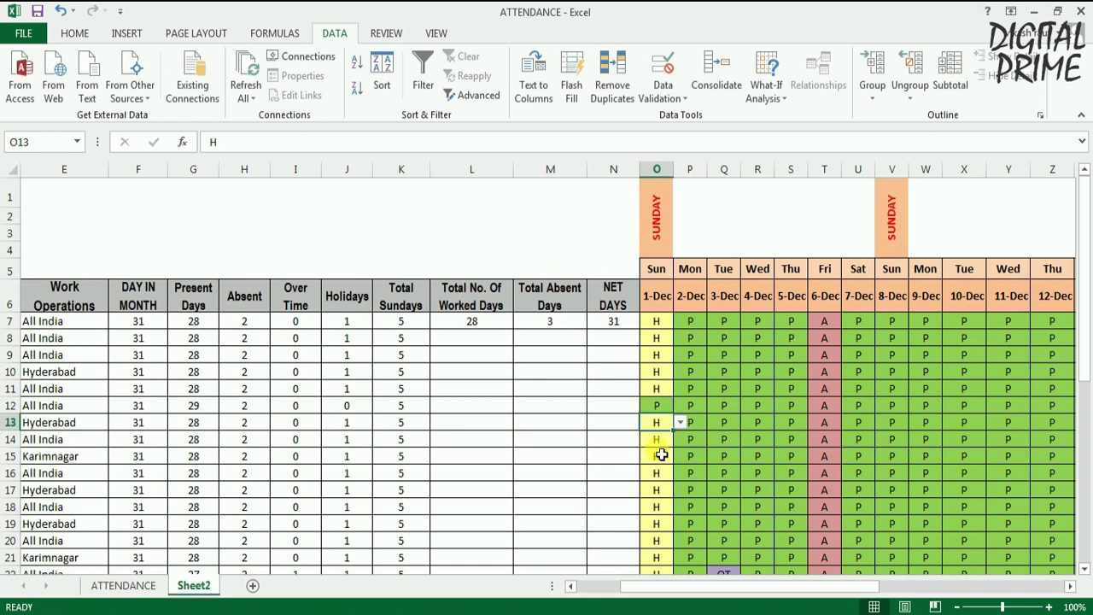
left_click(662, 457)
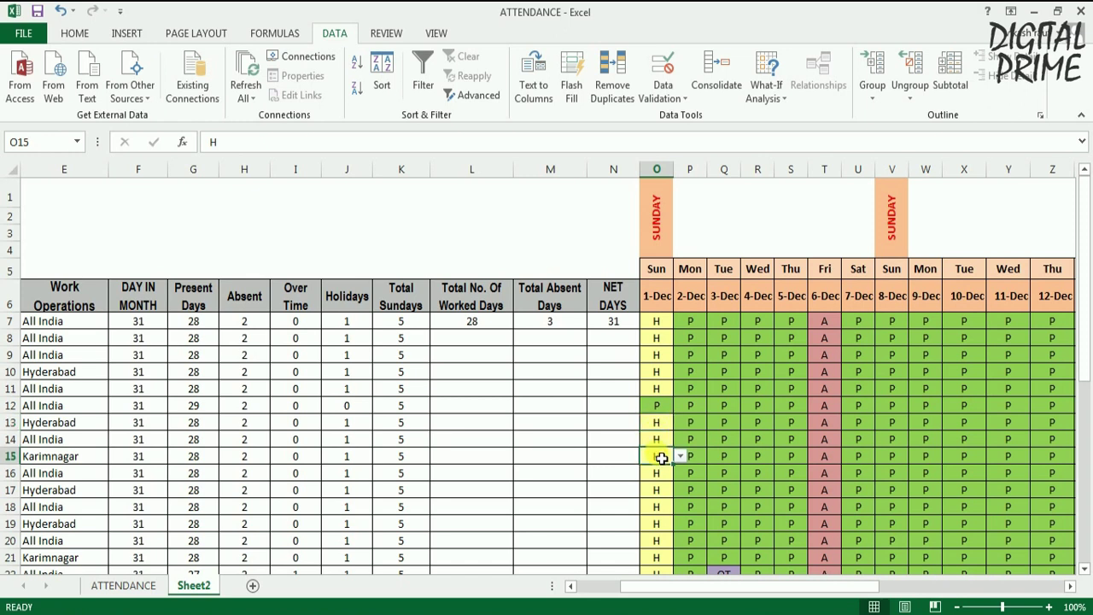
left_click(680, 456)
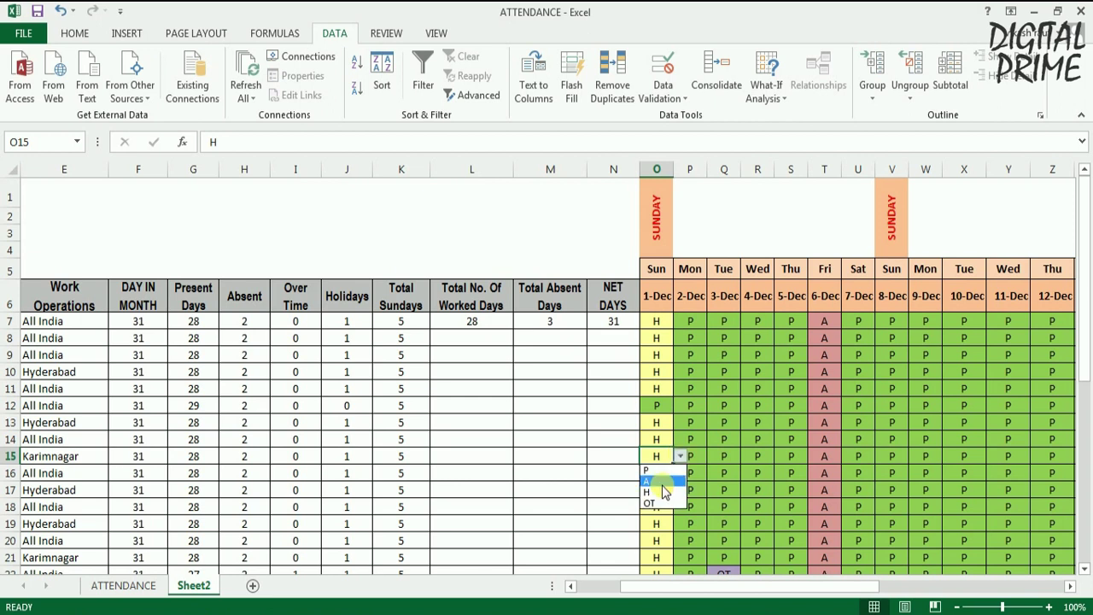
left_click(646, 470)
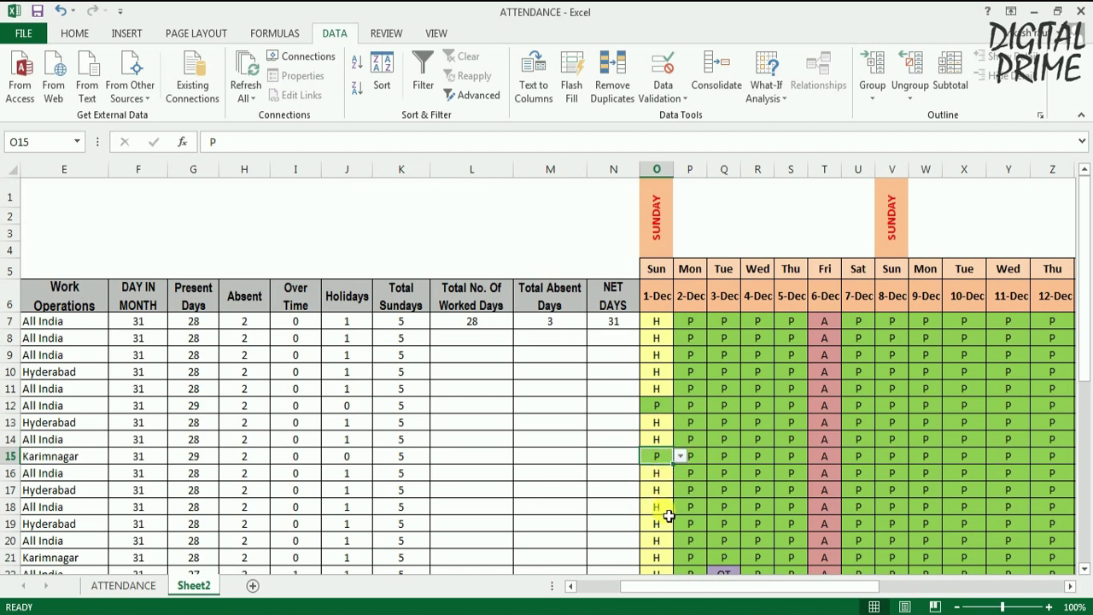
left_click(659, 507)
left_click(680, 507)
left_click(657, 522)
scroll(709, 509, "down", 1)
scroll(708, 509, "down", 2)
left_click(656, 524)
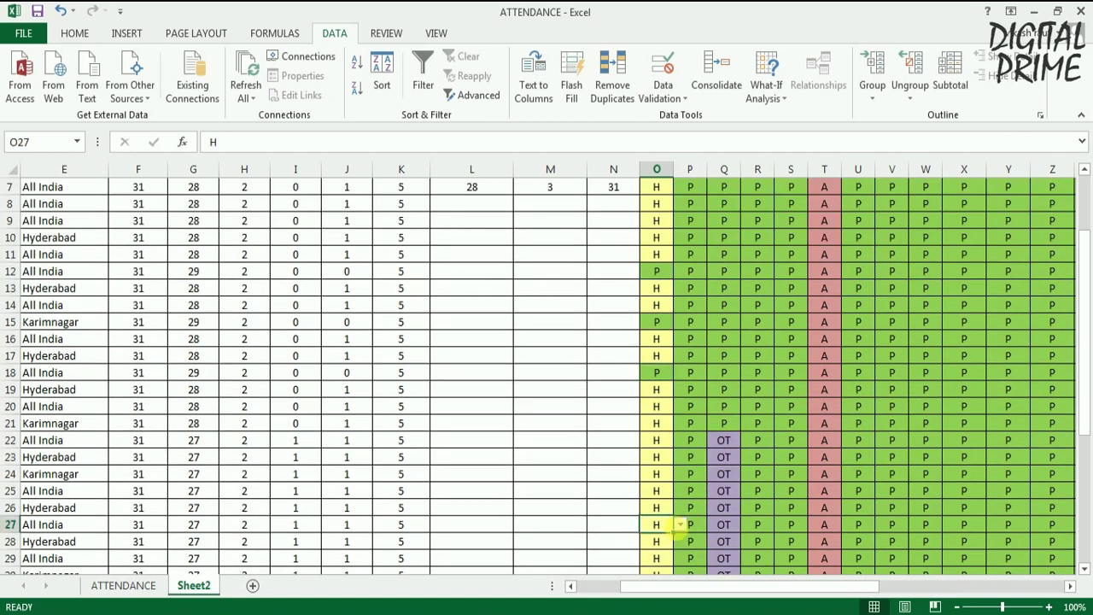
left_click(680, 525)
left_click(662, 538)
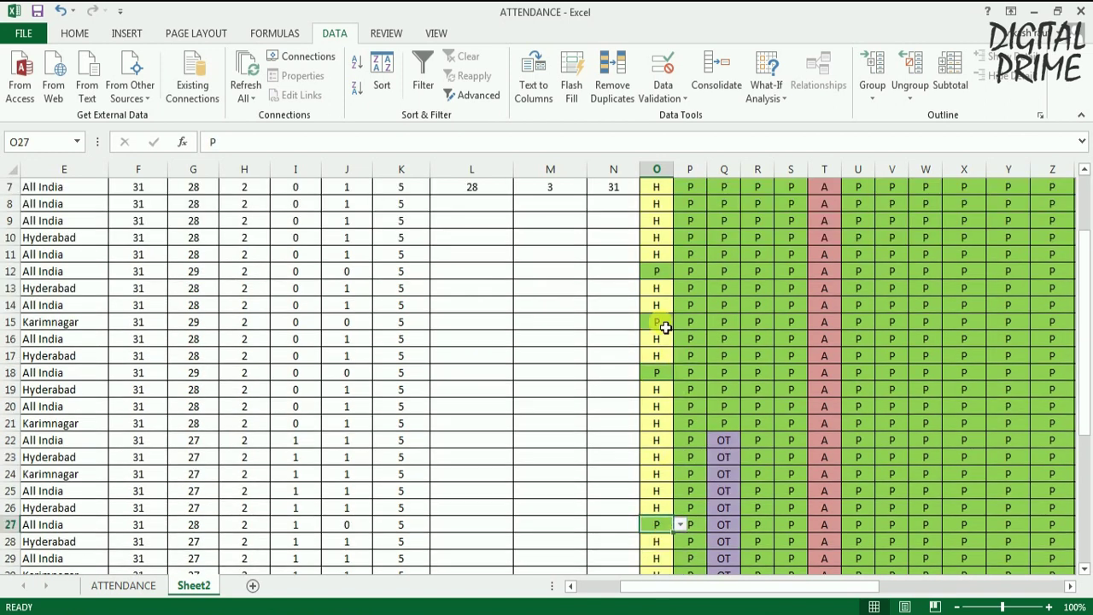
scroll(683, 487, "down", 4)
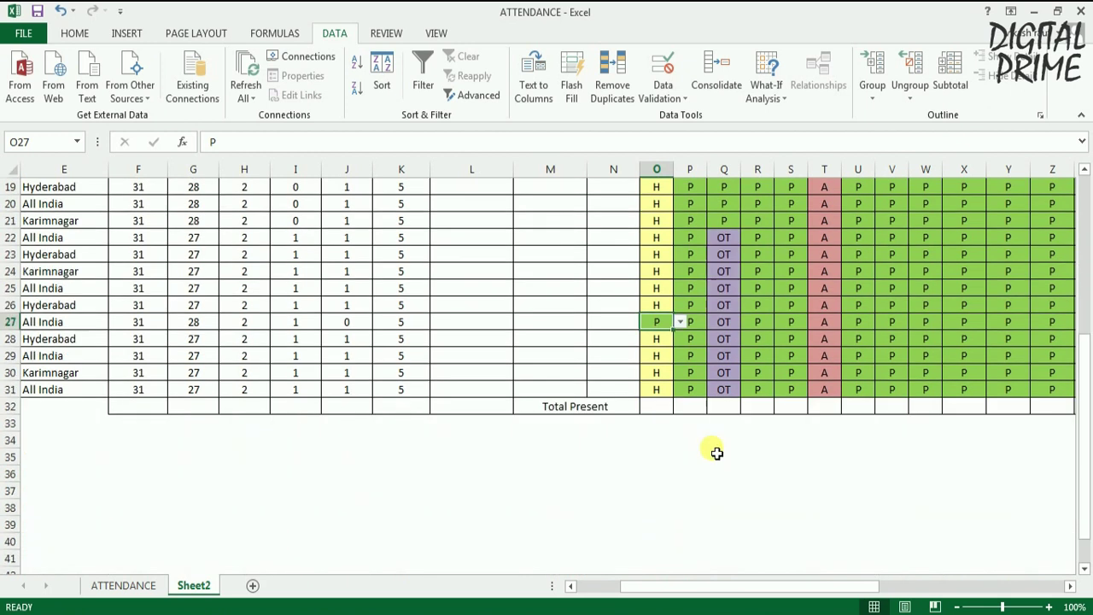
Start =COUNTIF( in O32 with the range O7:O31
left_click(665, 412)
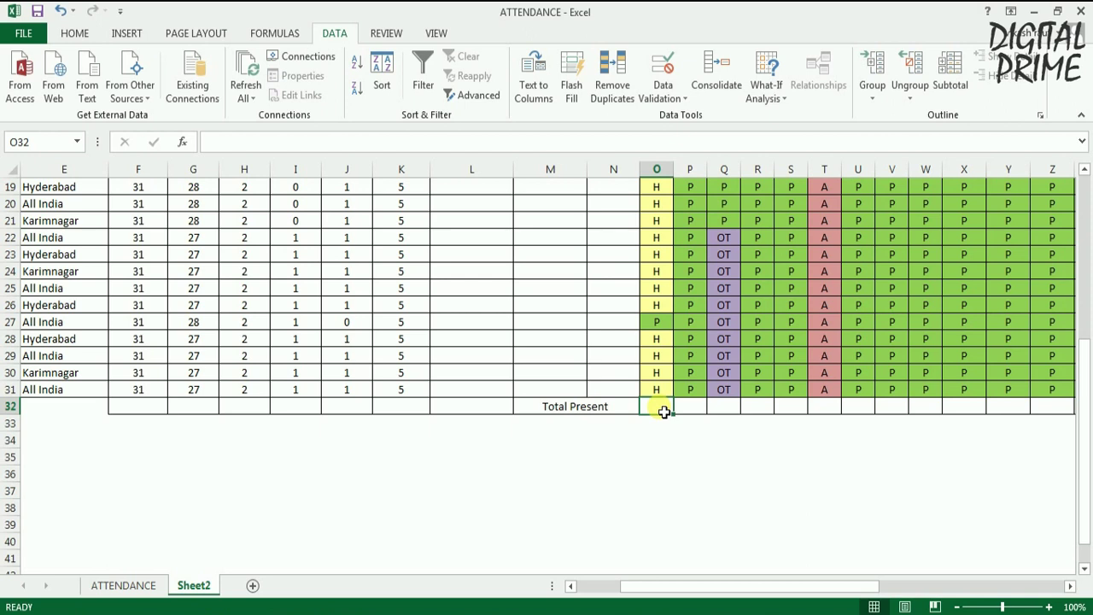
type("=")
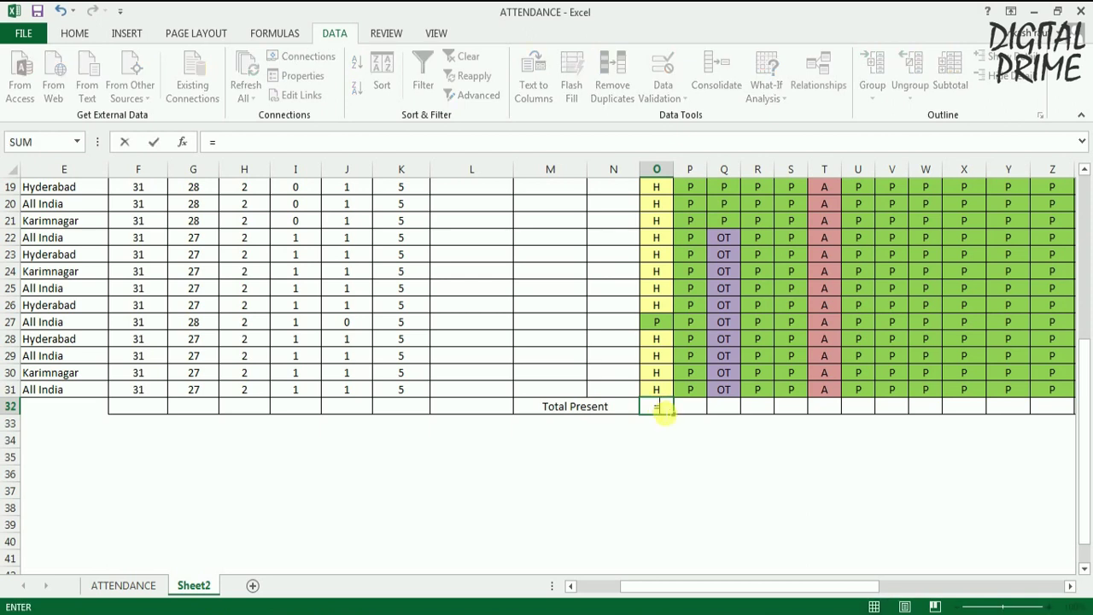
type("COUNT")
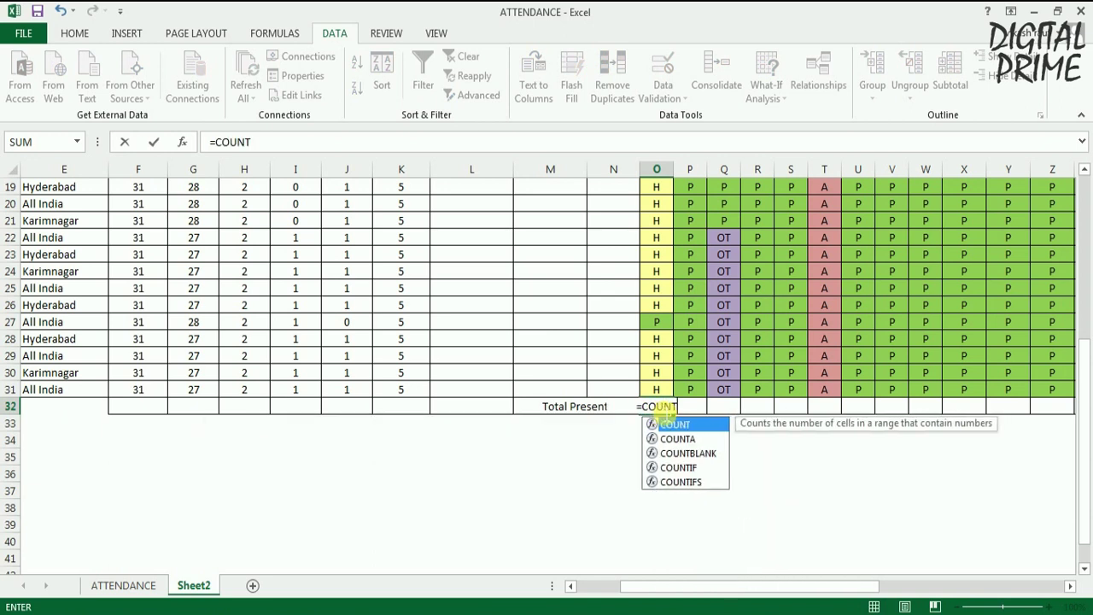
type("IF")
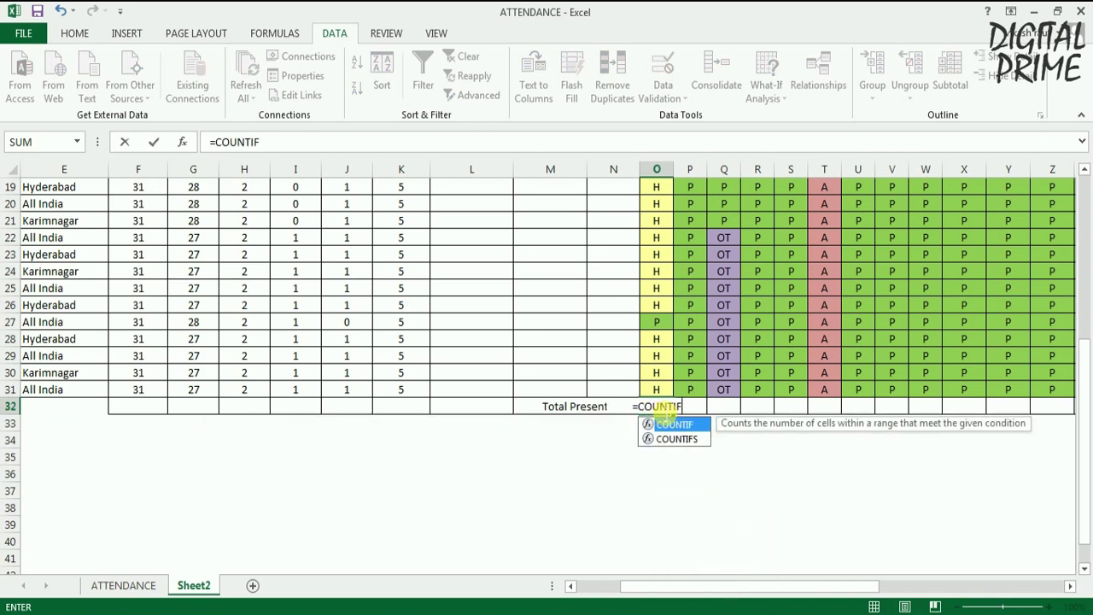
type("(")
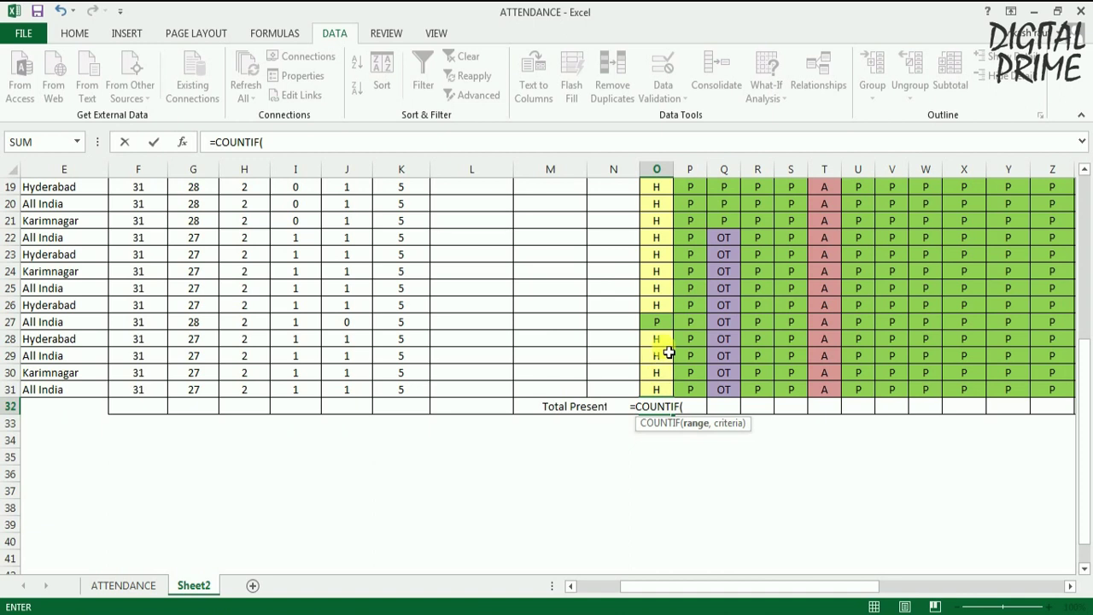
scroll(666, 346, "up", 4)
scroll(674, 334, "up", 2)
left_click(665, 325)
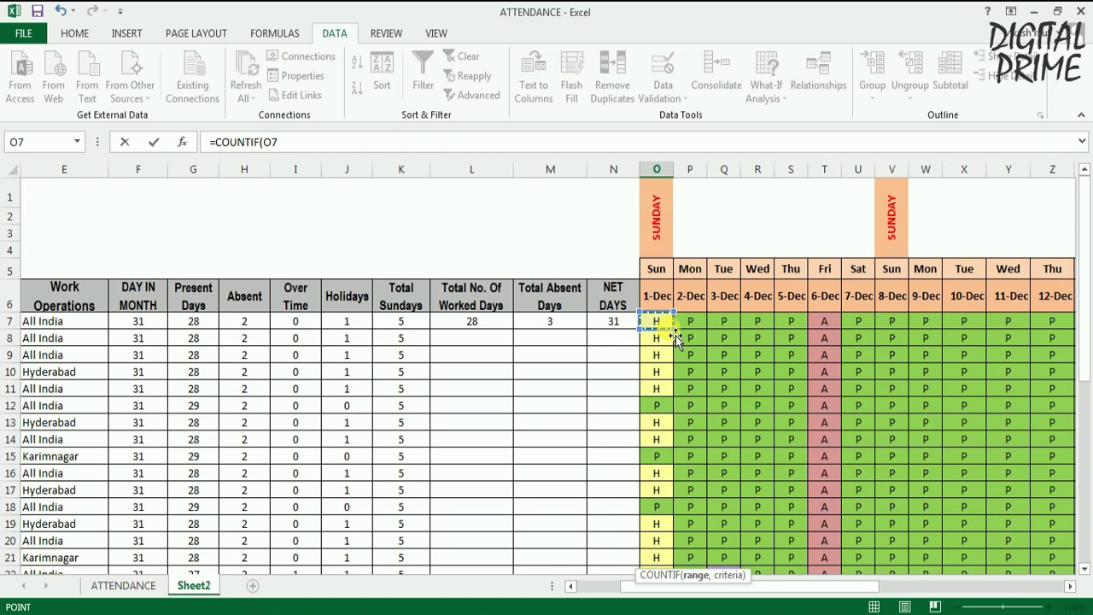
left_click_drag(676, 336, 656, 561)
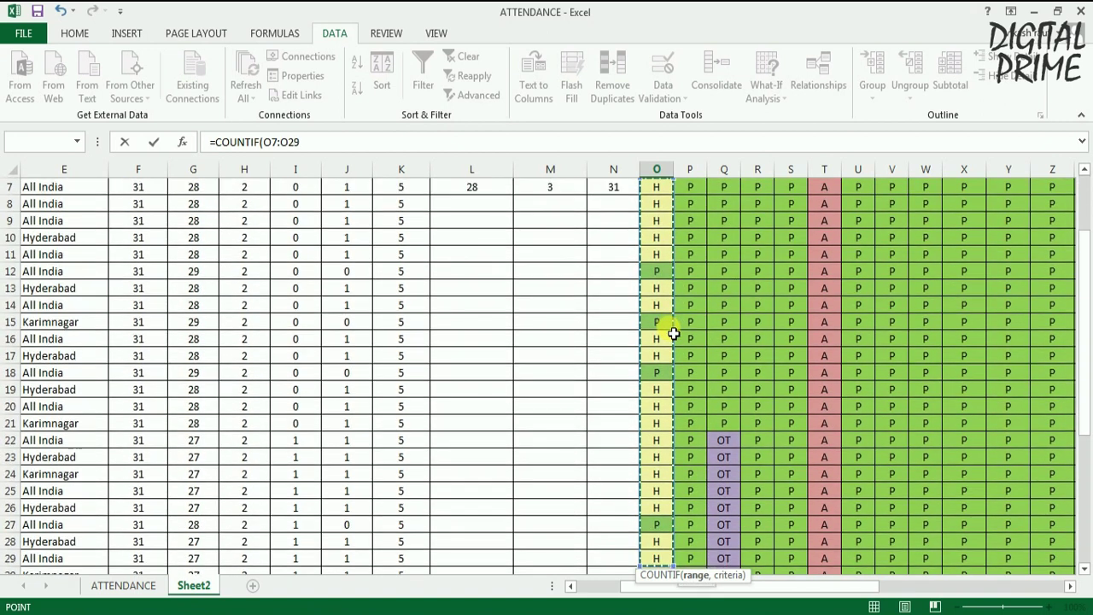
scroll(673, 333, "down", 2)
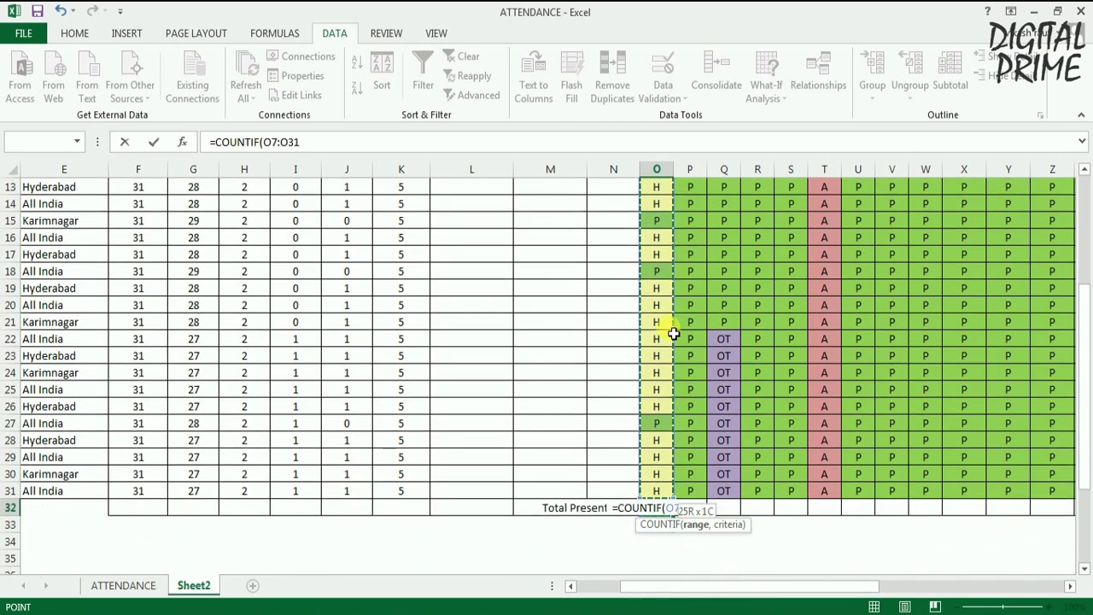
Finish the formula with ,"P") so O32 counts 4 present on 1-Dec
left_click(303, 143)
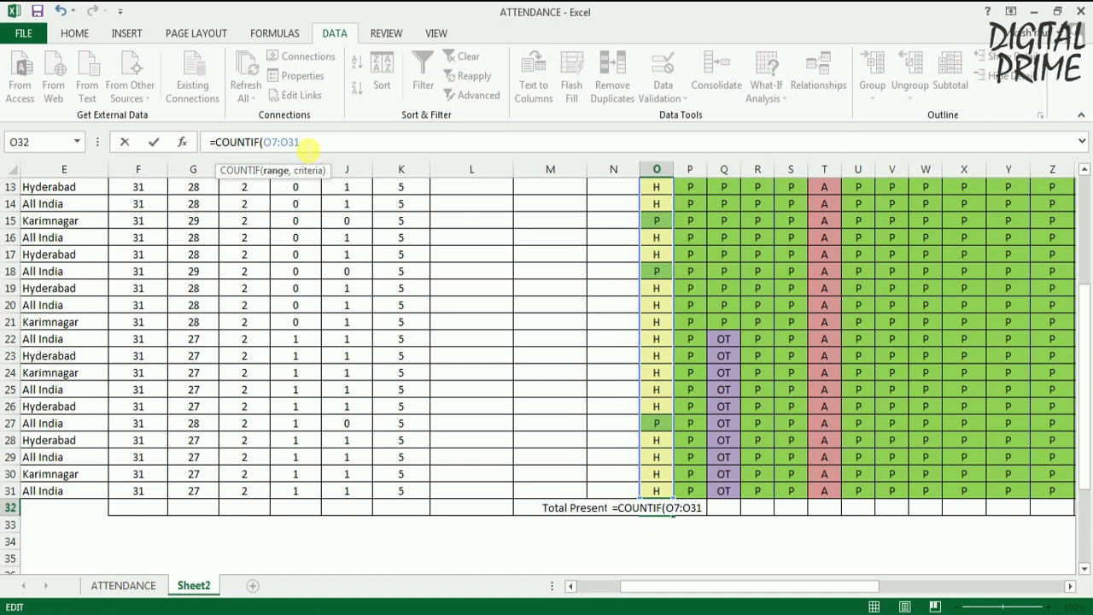
type(",")
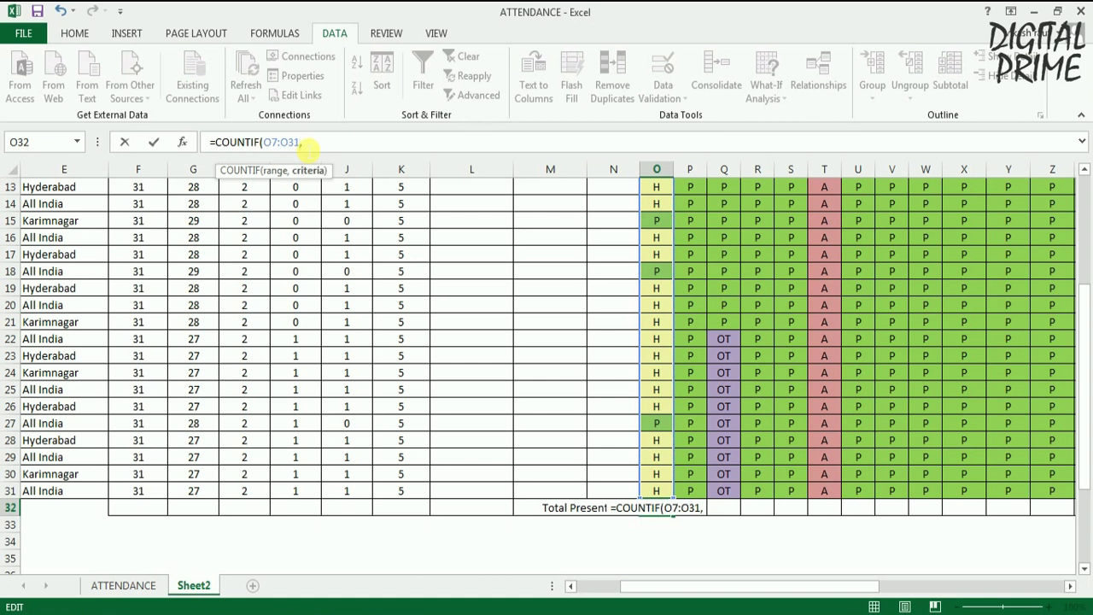
type("\"")
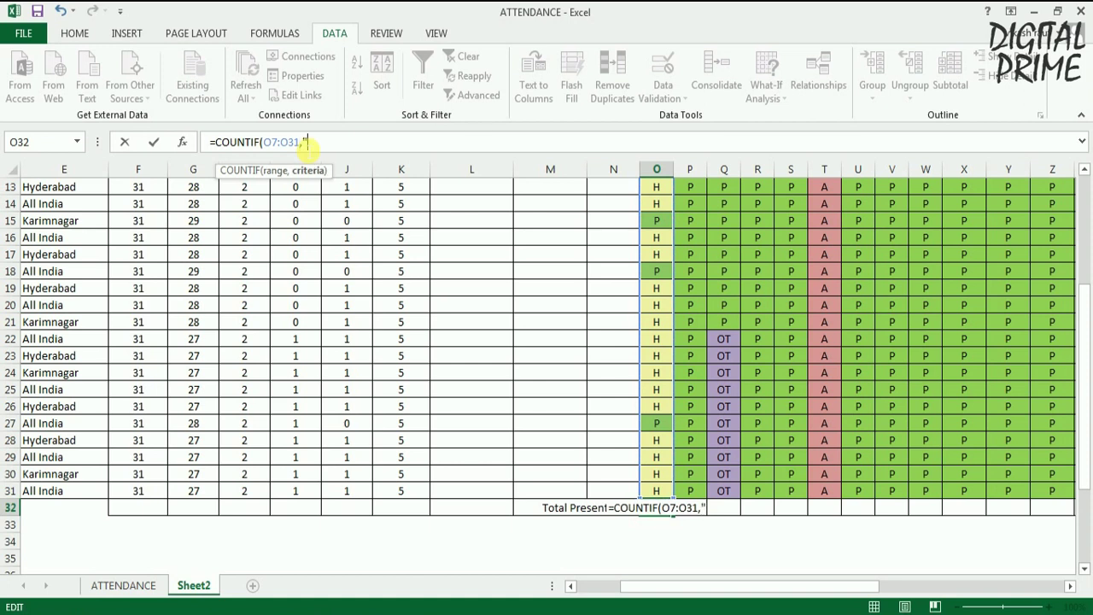
type("P")
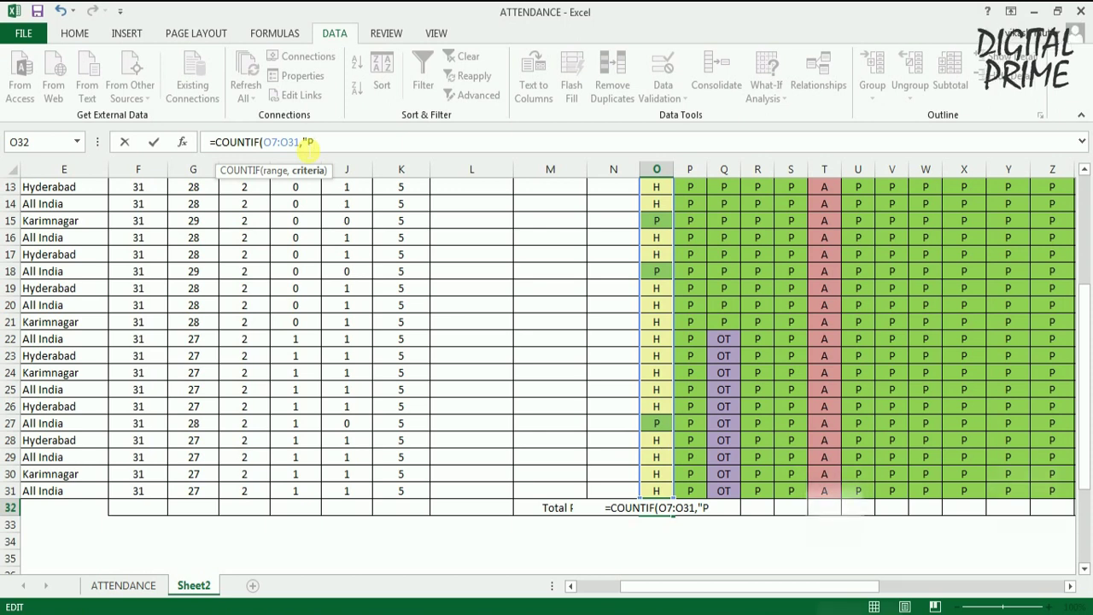
type("\")")
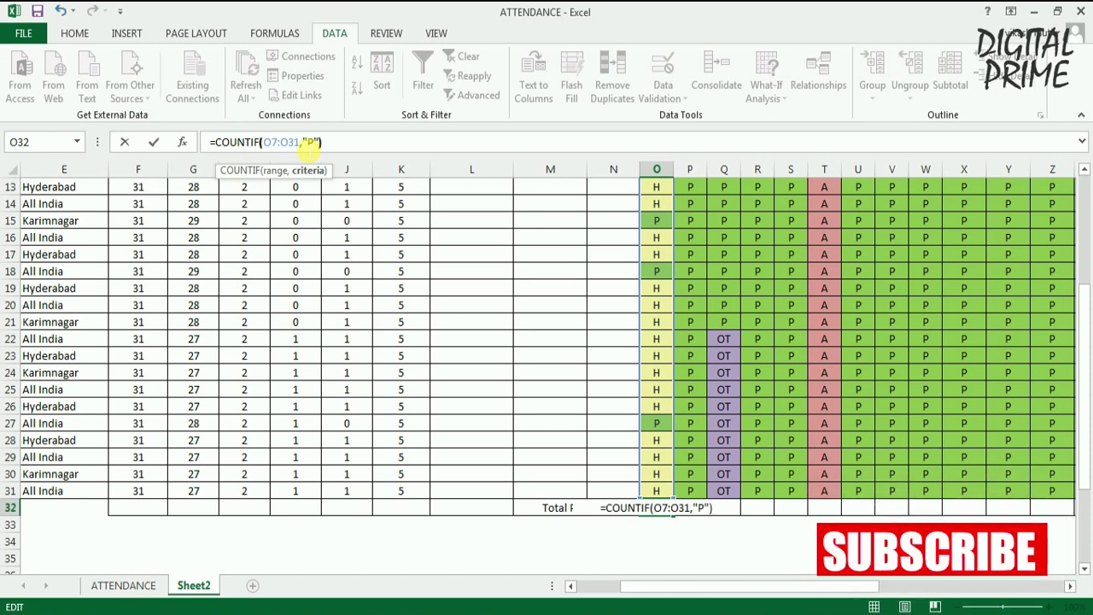
key("Return")
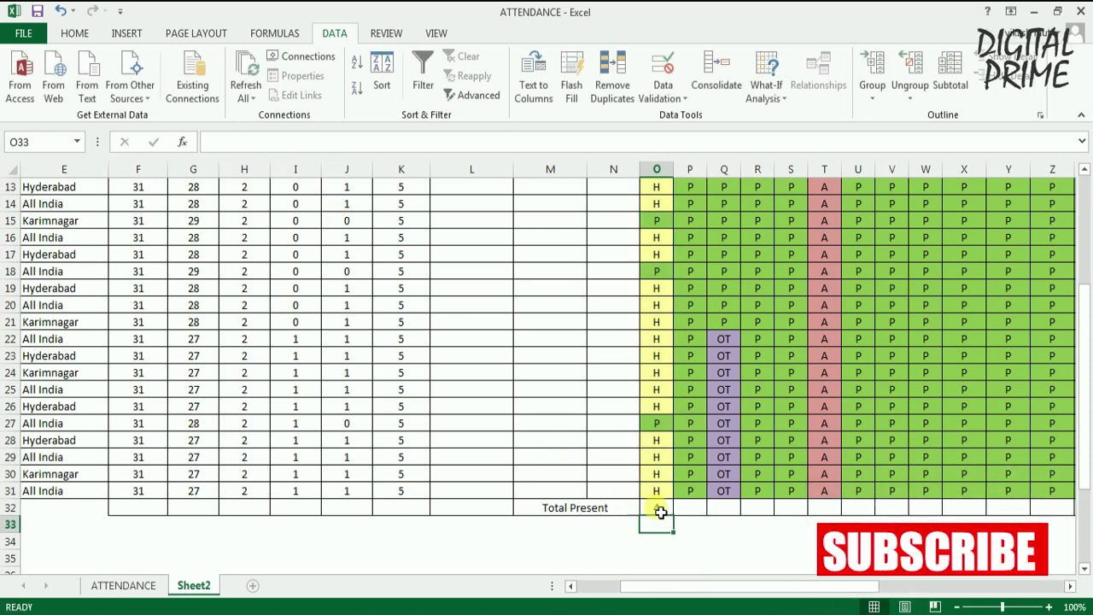
left_click(671, 508)
scroll(675, 416, "up", 2)
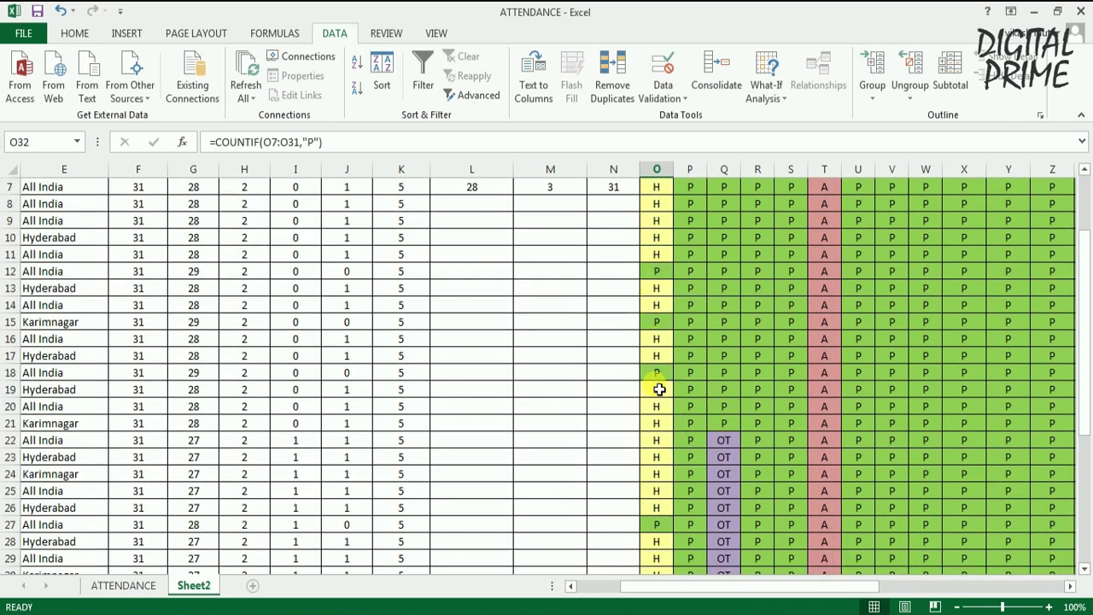
scroll(722, 472, "down", 1)
scroll(723, 472, "down", 1)
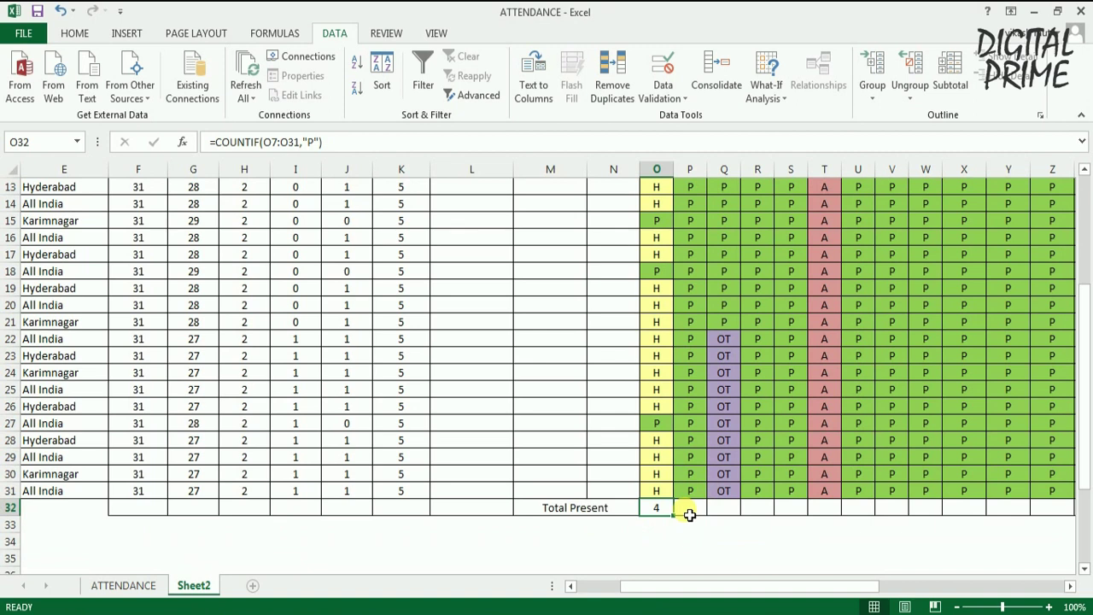
Fill O32's COUNTIF formula across row 32 through column AS
mouse_move(678, 521)
left_mouse_down()
mouse_move(1084, 511)
mouse_move(1012, 519)
left_mouse_up()
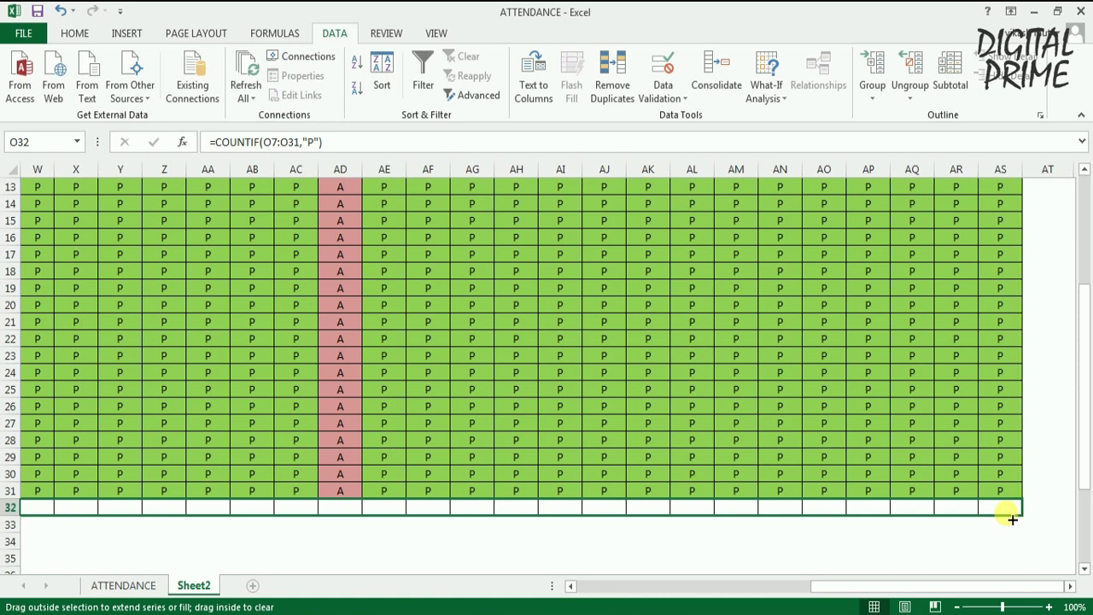
left_click_drag(1011, 518, 1008, 517)
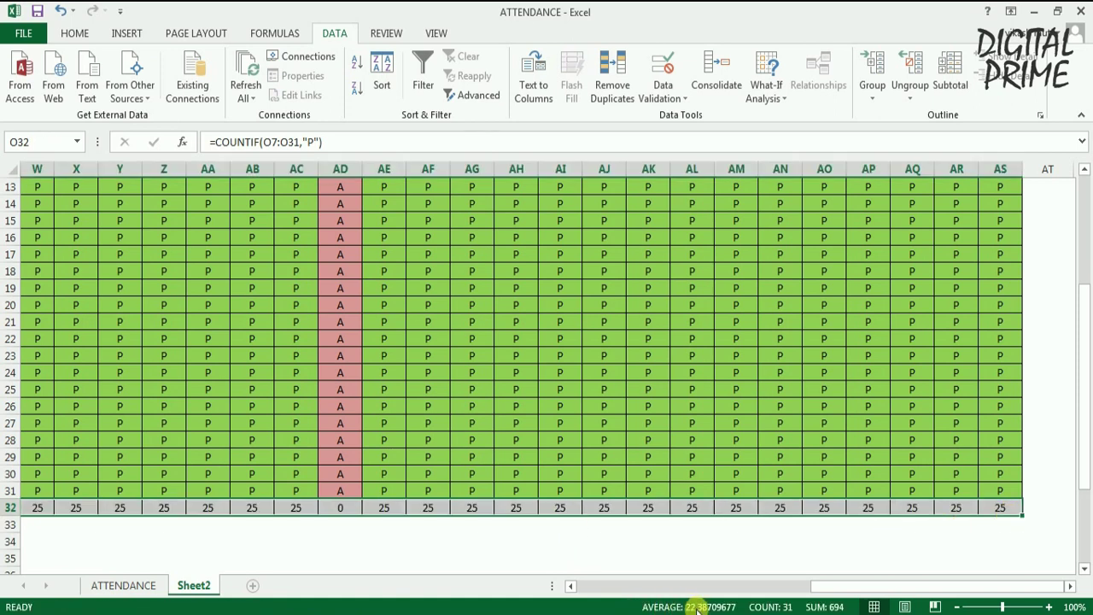
left_click_drag(841, 585, 640, 595)
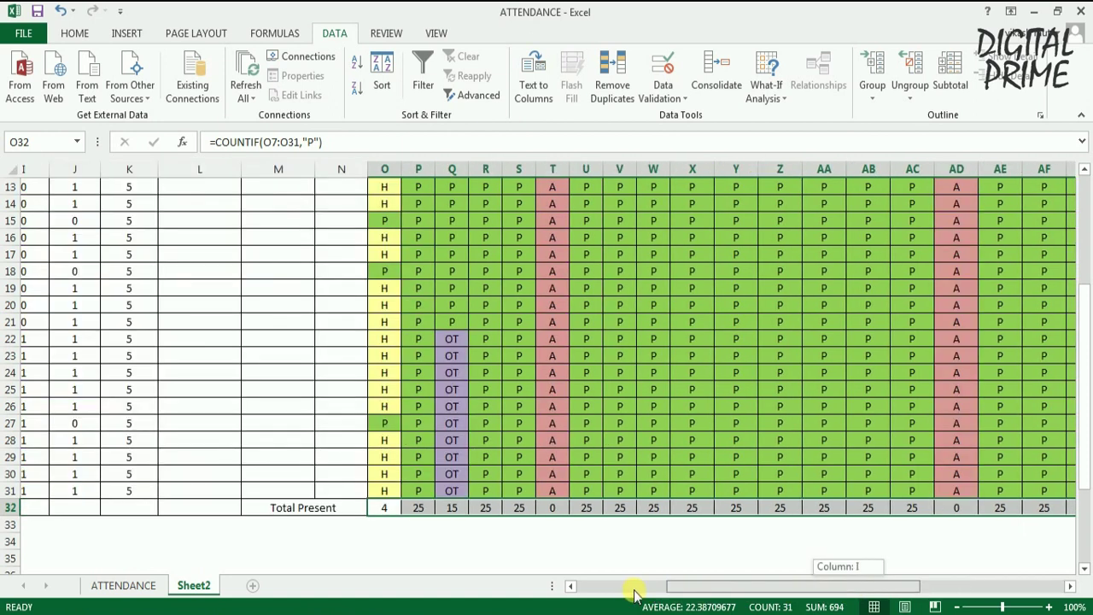
left_click_drag(640, 595, 652, 595)
Fill Q21's P down column Q, replacing the remaining OT entries
left_click(893, 318)
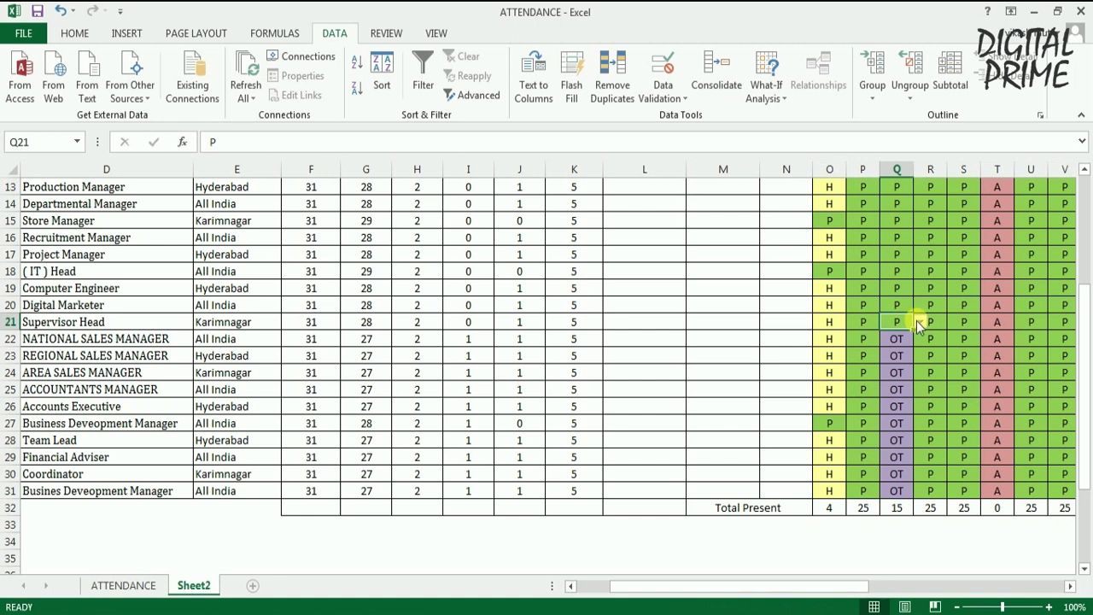
left_click_drag(913, 330, 926, 476)
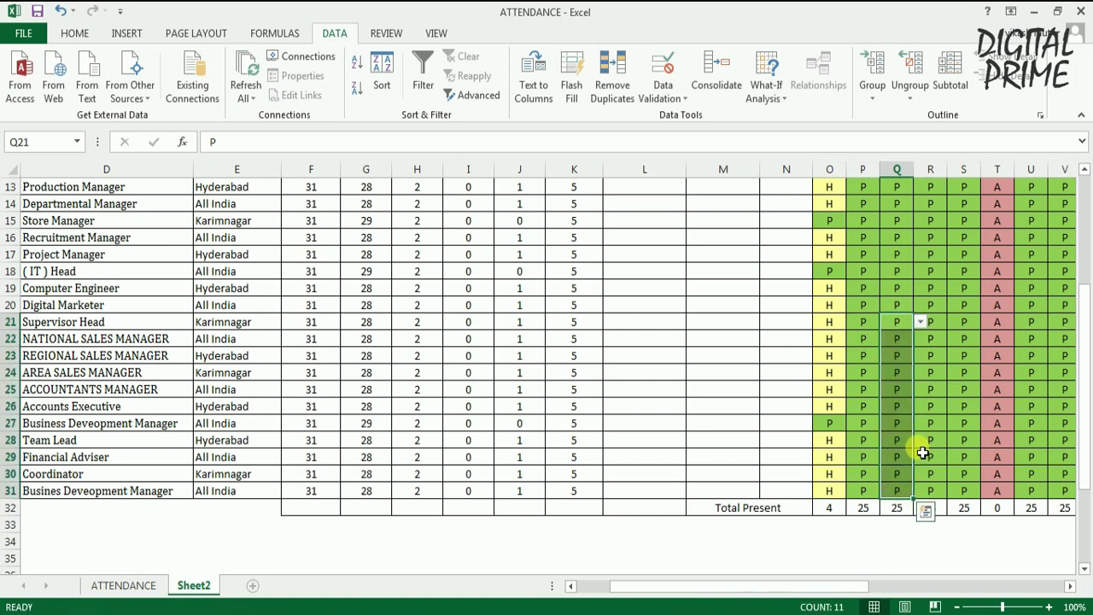
left_click(944, 442)
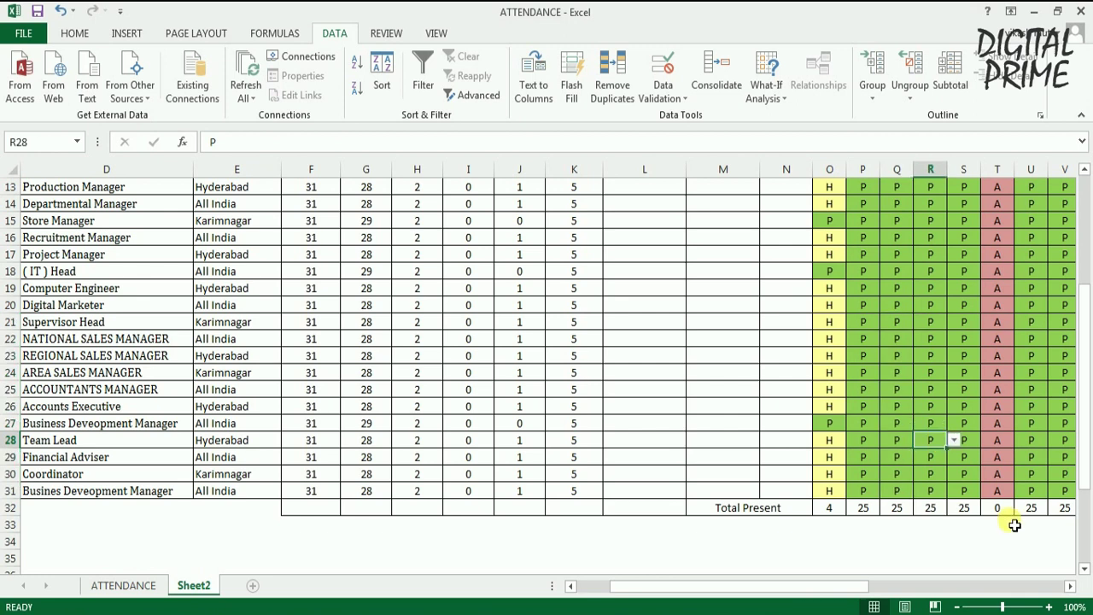
scroll(1007, 427, "up", 1)
scroll(1010, 357, "up", 3)
scroll(1007, 375, "down", 1)
scroll(1000, 393, "down", 4)
left_click(864, 325)
scroll(414, 366, "up", 1)
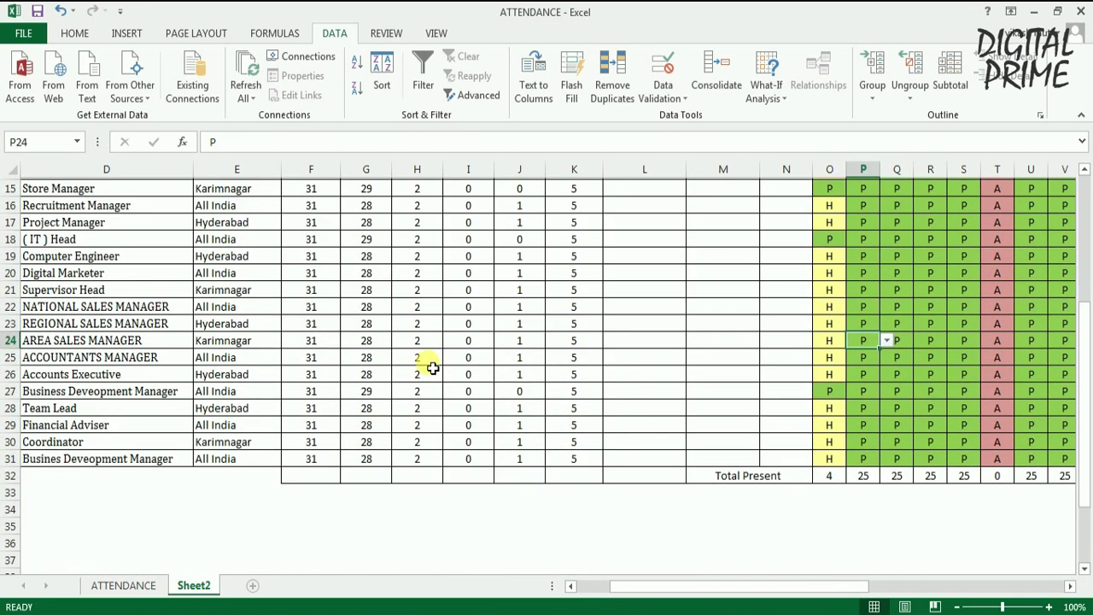
scroll(453, 363, "up", 4)
left_click_drag(693, 586, 627, 586)
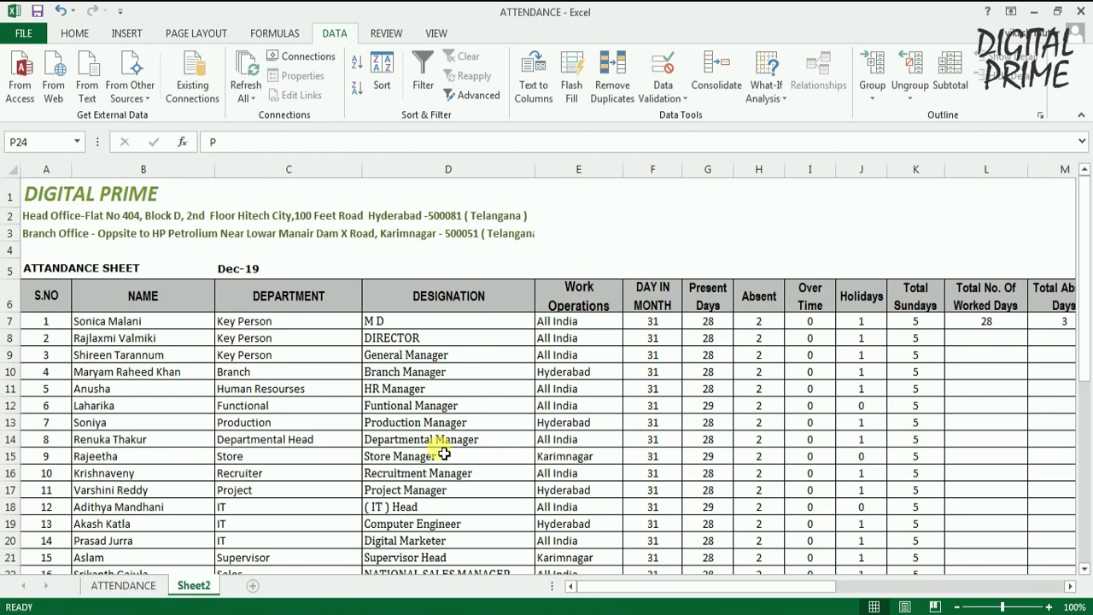
left_click_drag(702, 588, 721, 596)
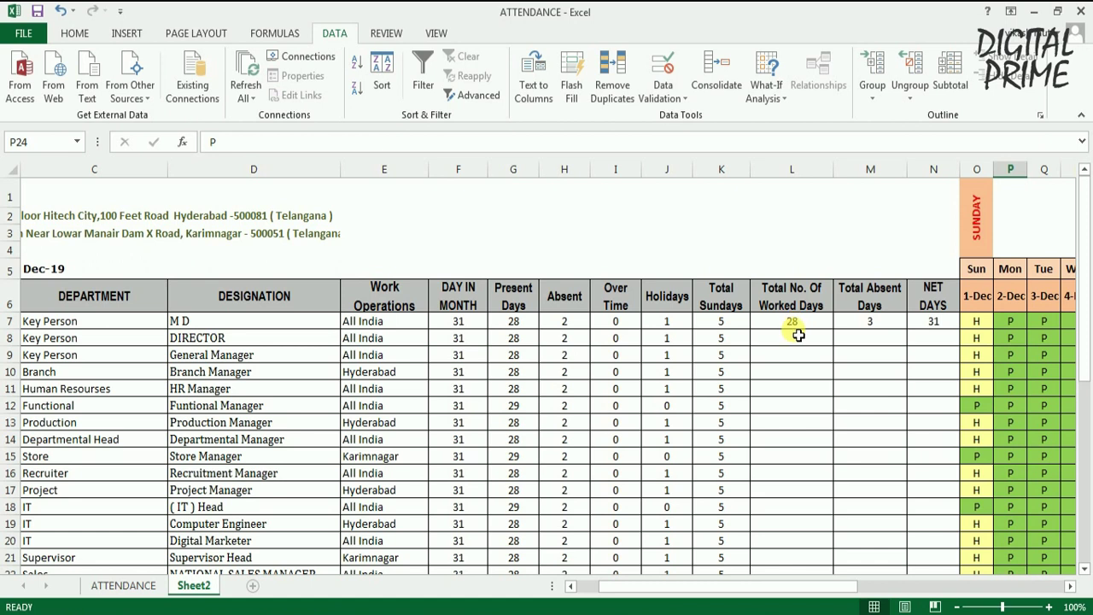
left_click(511, 324)
left_click(792, 328)
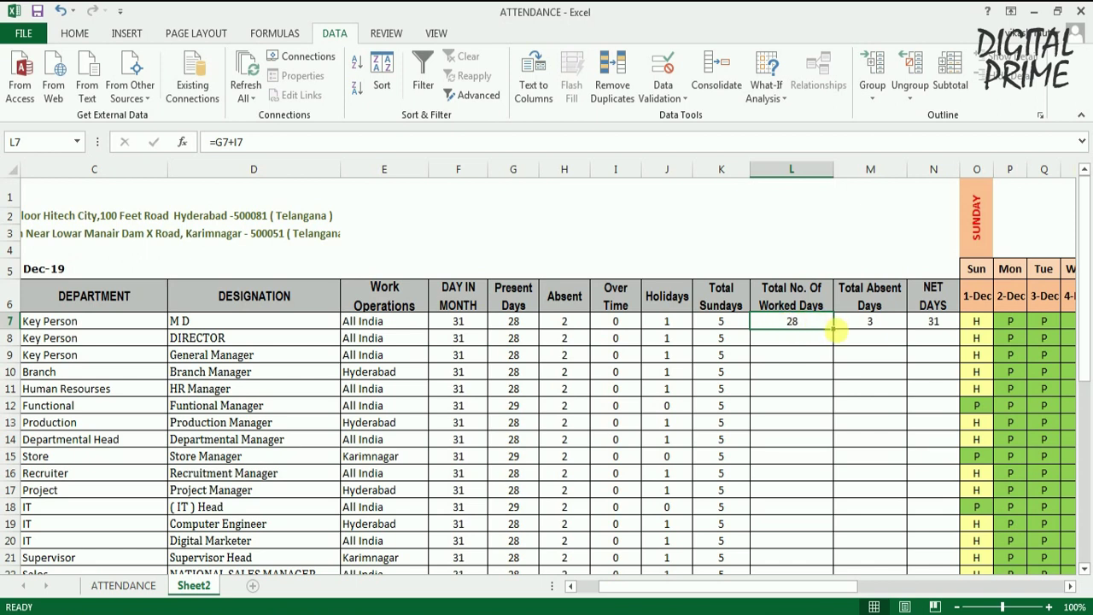
Fill the L7, M7 and N7 formulas down to row 31, past the merged-cells warning
double_click(833, 329)
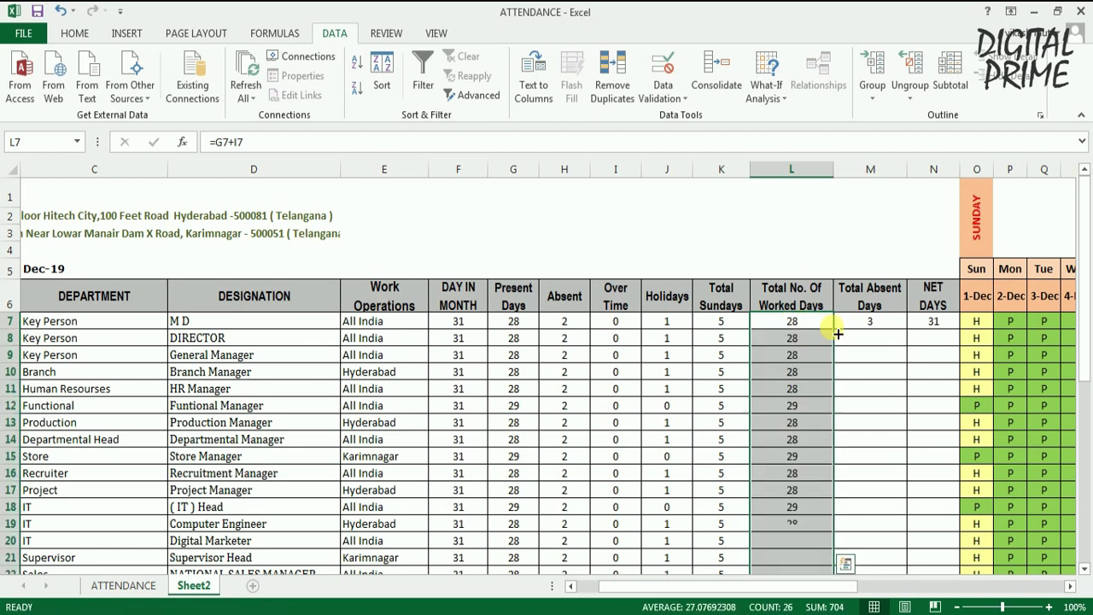
left_click(888, 326)
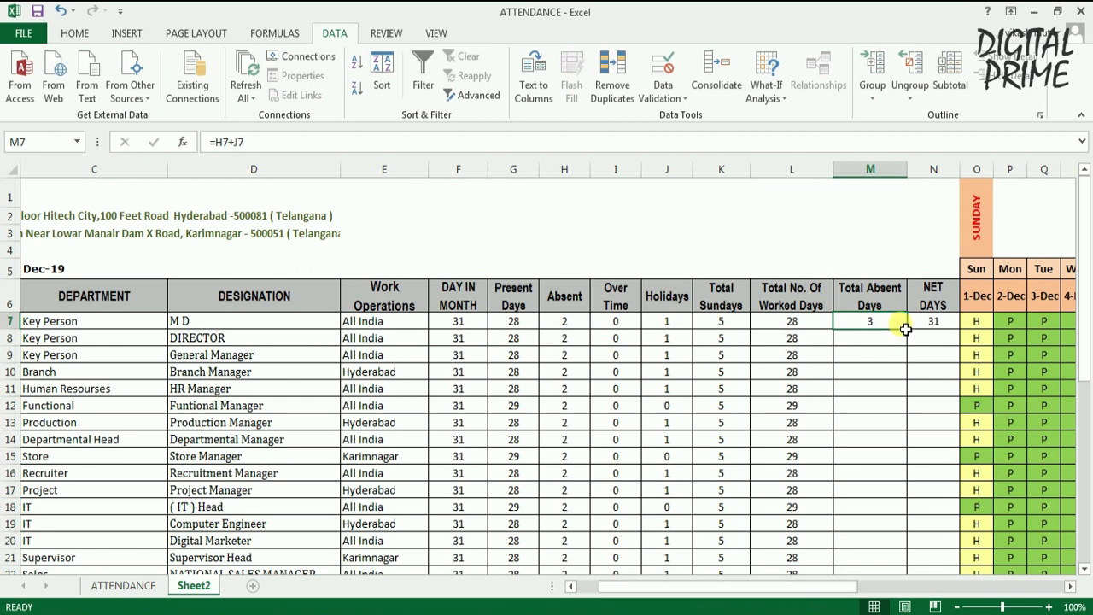
double_click(908, 331)
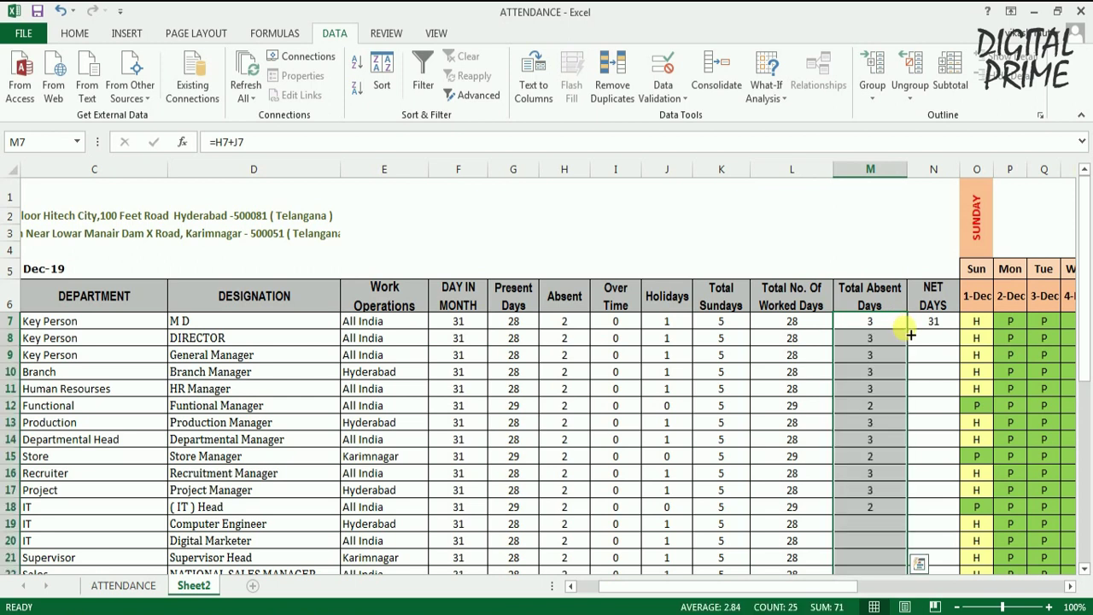
left_click(939, 326)
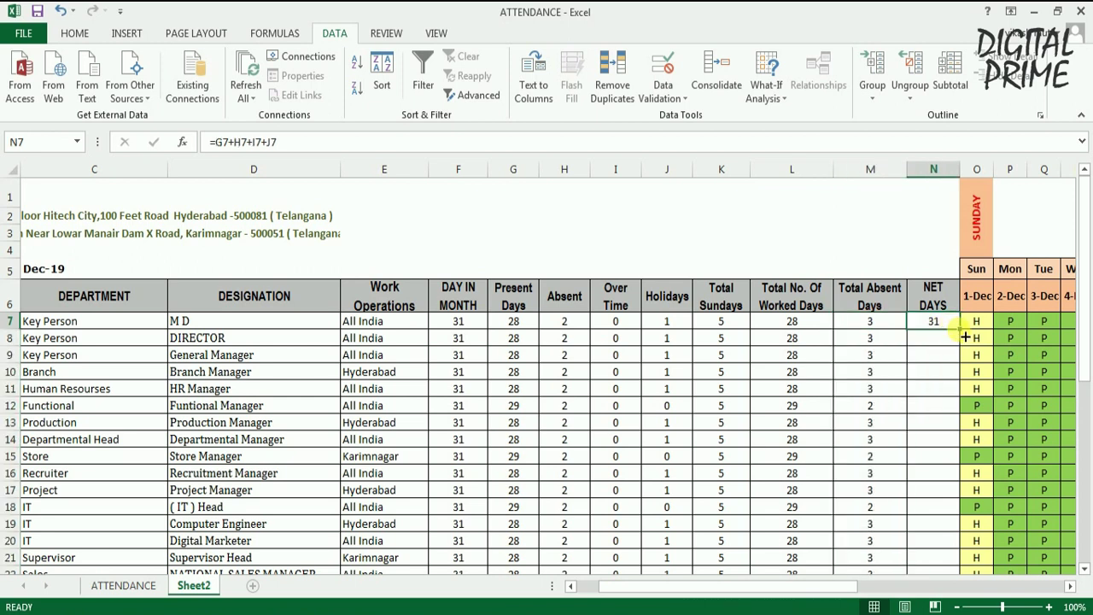
double_click(958, 331)
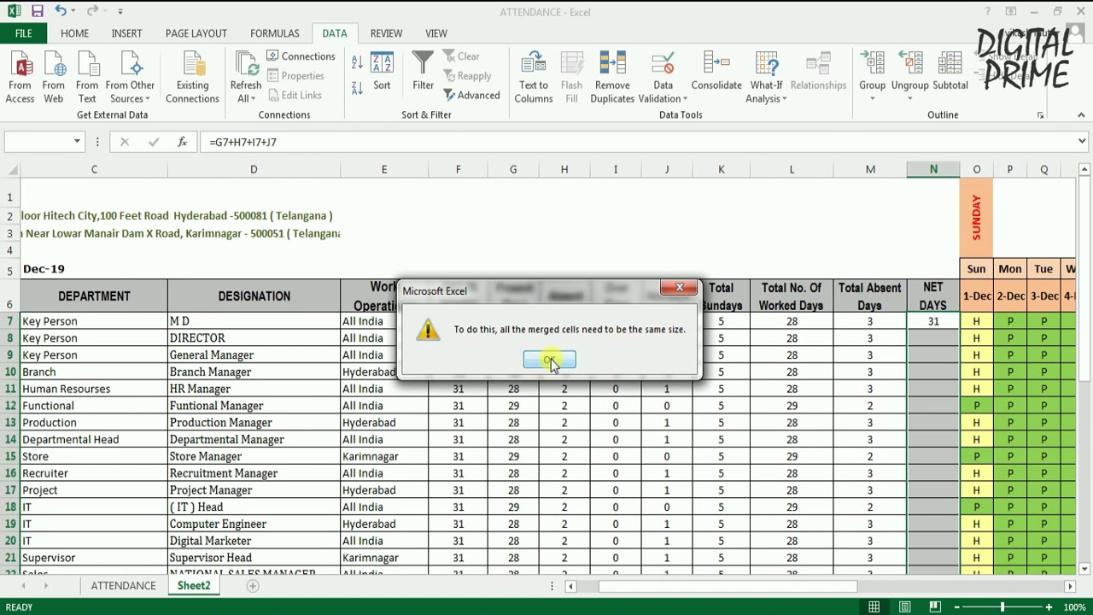
left_click(563, 364)
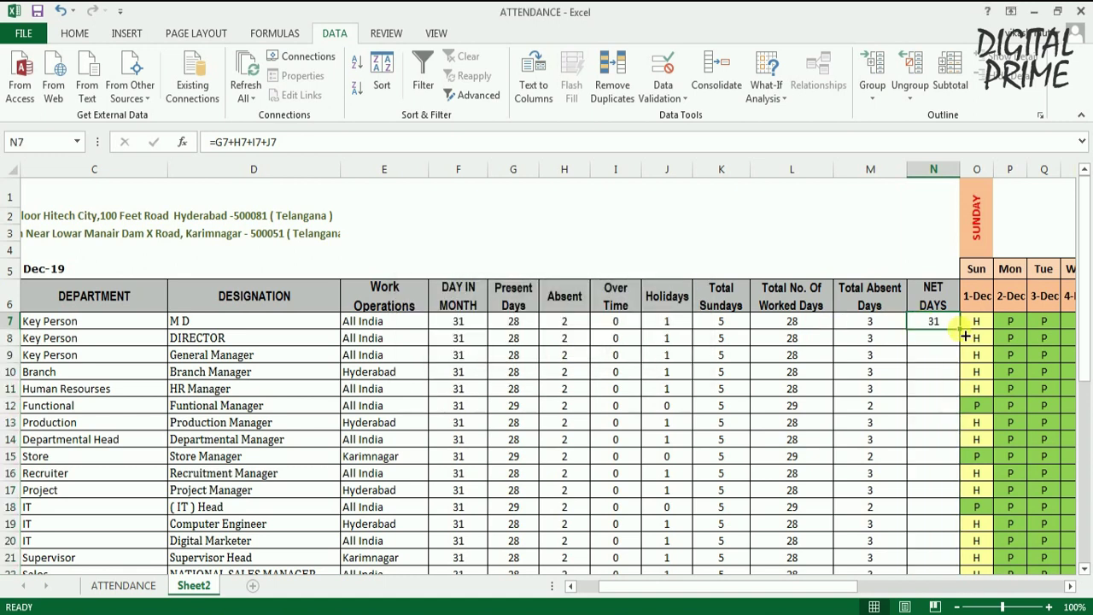
left_click_drag(965, 335, 953, 559)
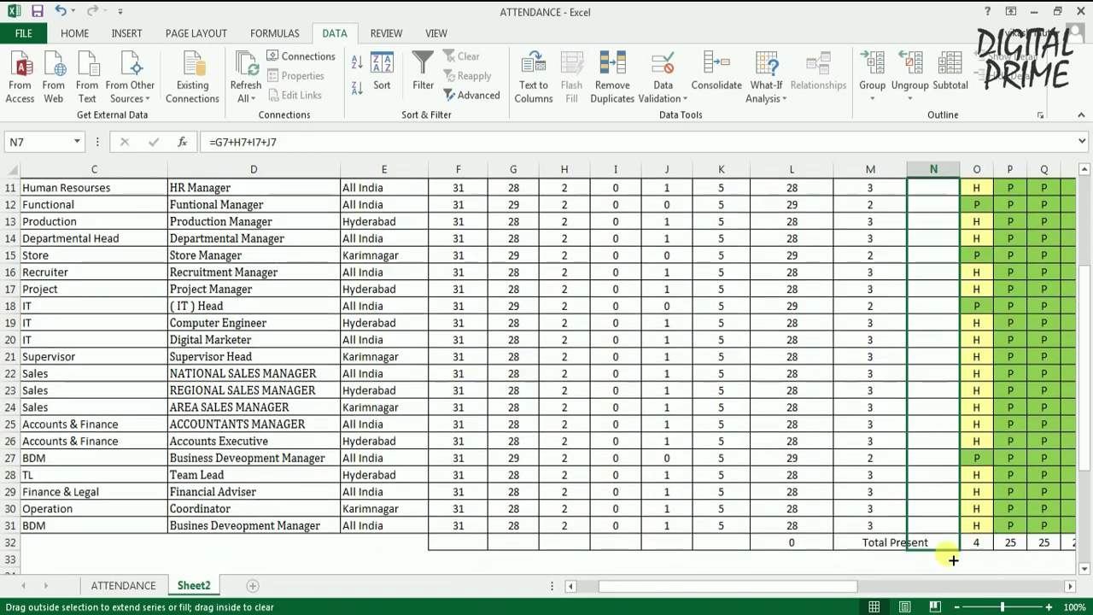
left_click_drag(953, 560, 944, 528)
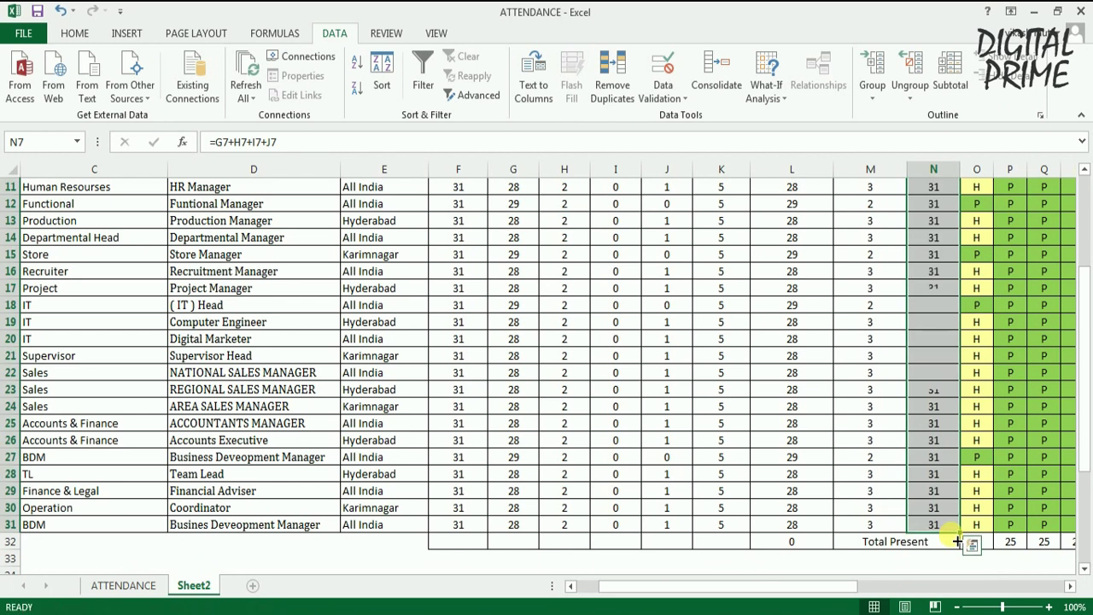
Review the filled totals columns and the sheet's header cells
left_click(899, 378)
scroll(914, 367, "up", 4)
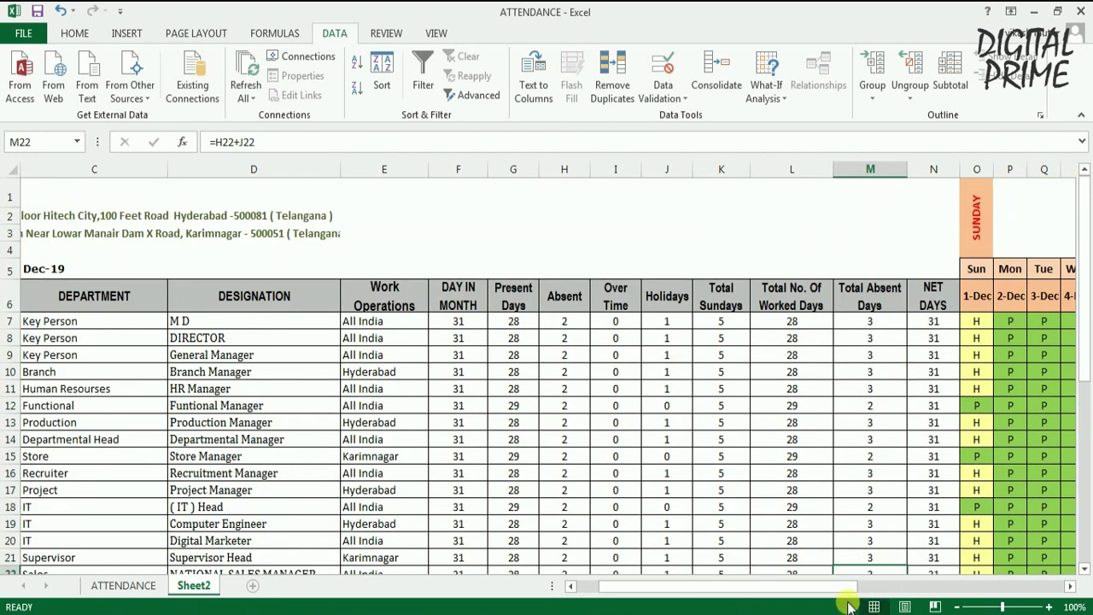
left_click_drag(825, 587, 798, 588)
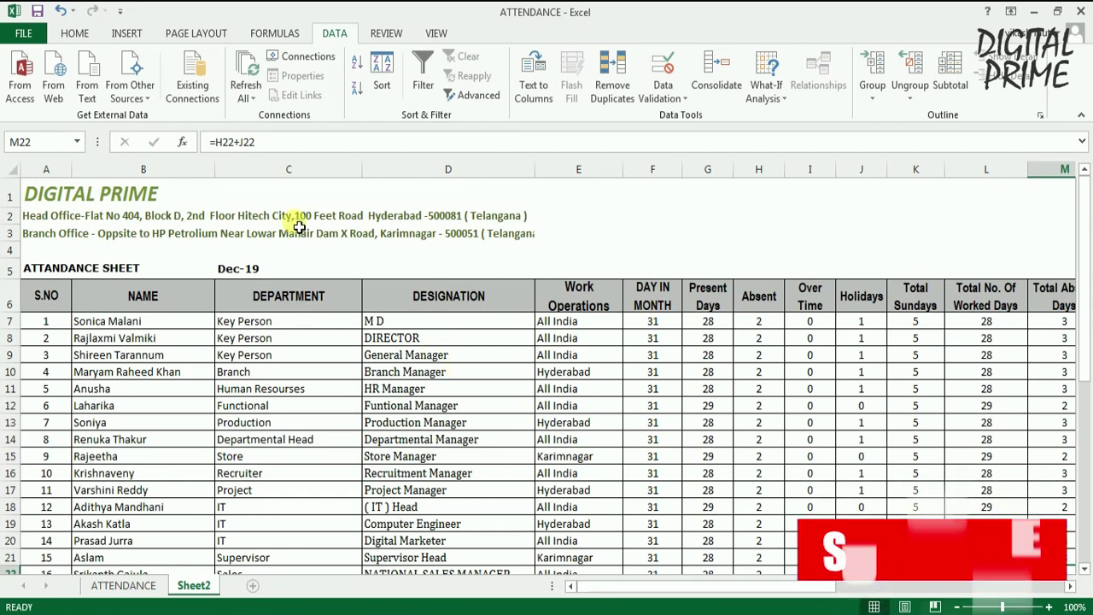
left_click(245, 200)
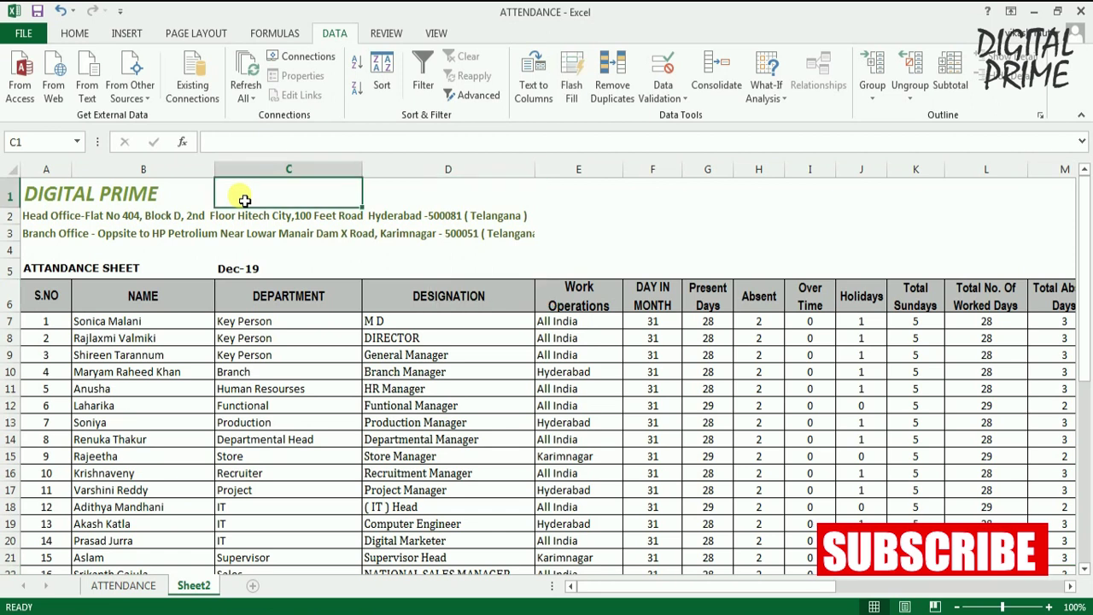
left_click(394, 195)
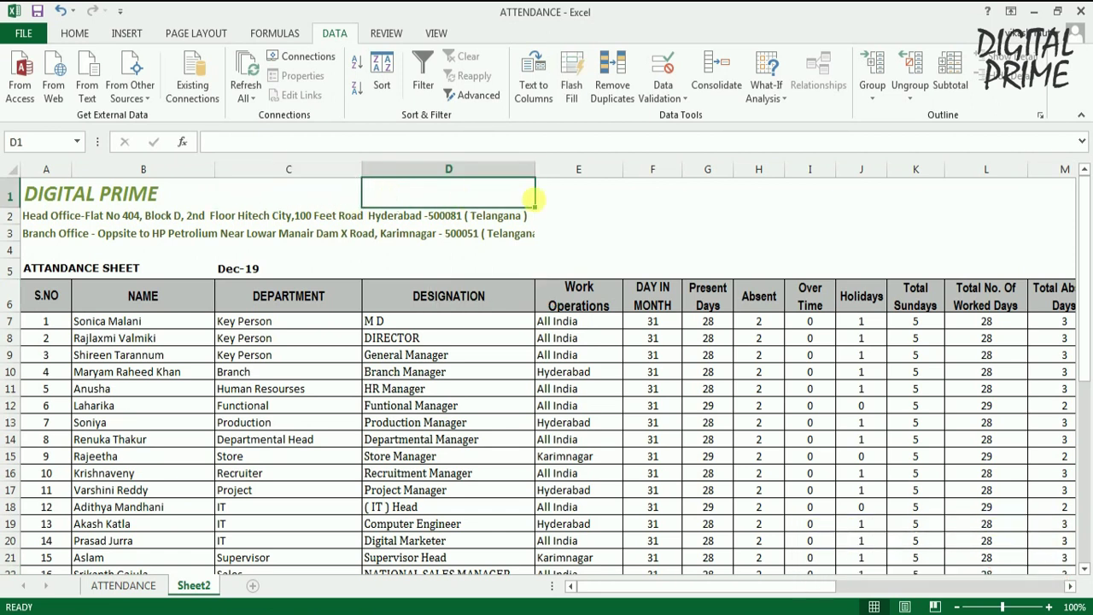
left_click(558, 199)
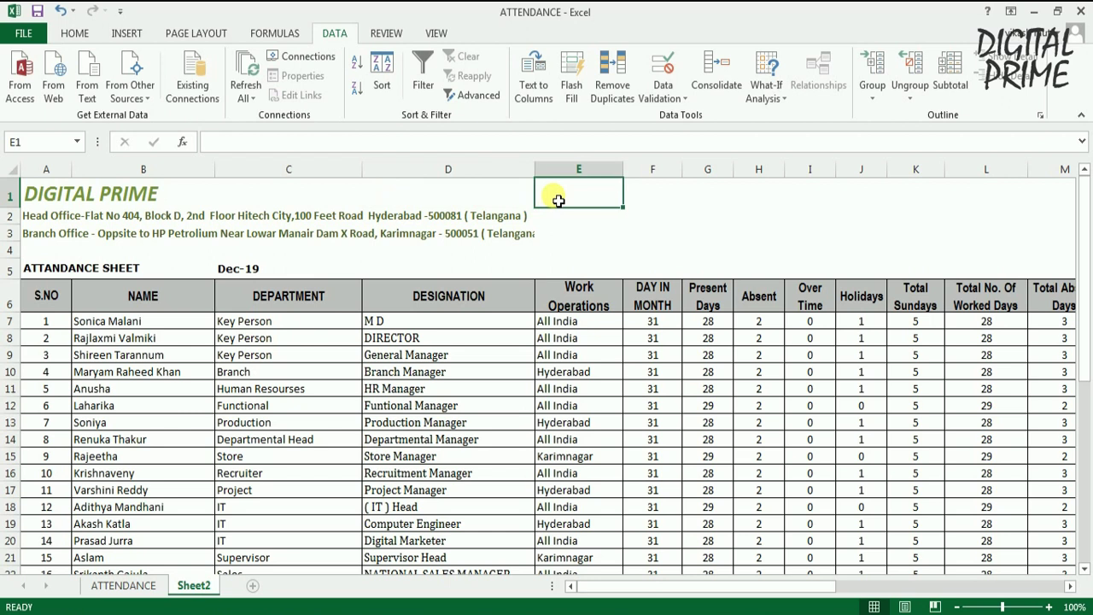